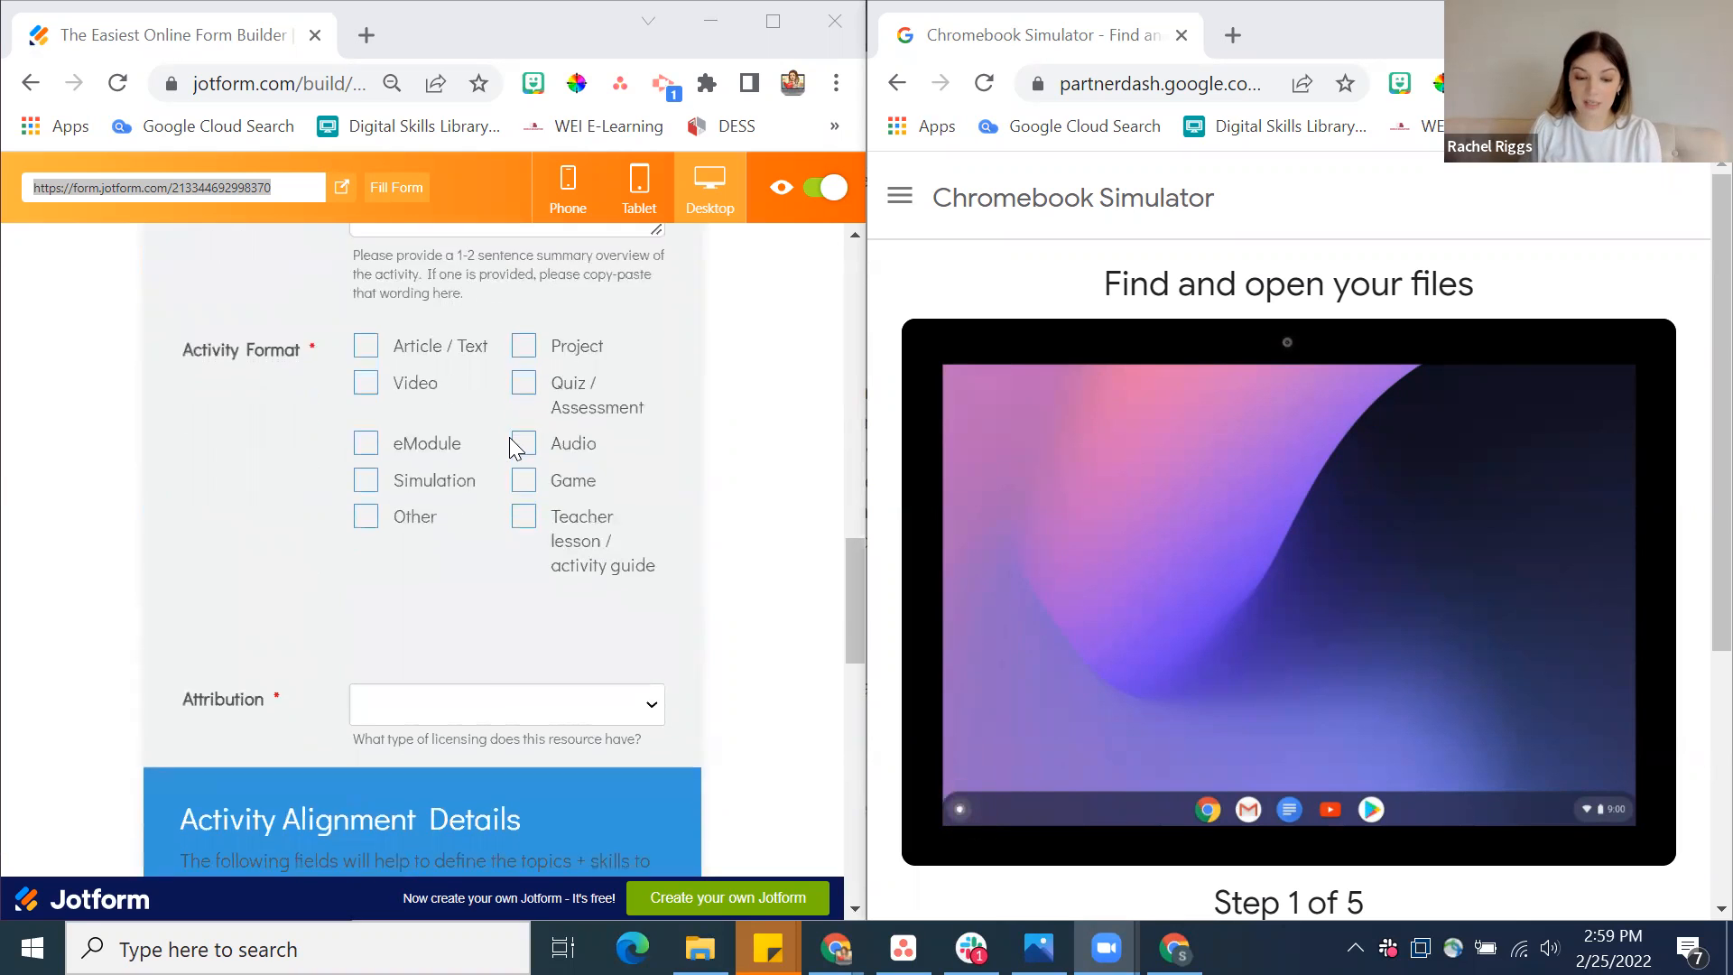
# Review the submission form's sections from Activity Format through the domain, skill, tags and comments fields
pyautogui.scroll(-1, 509, 437)
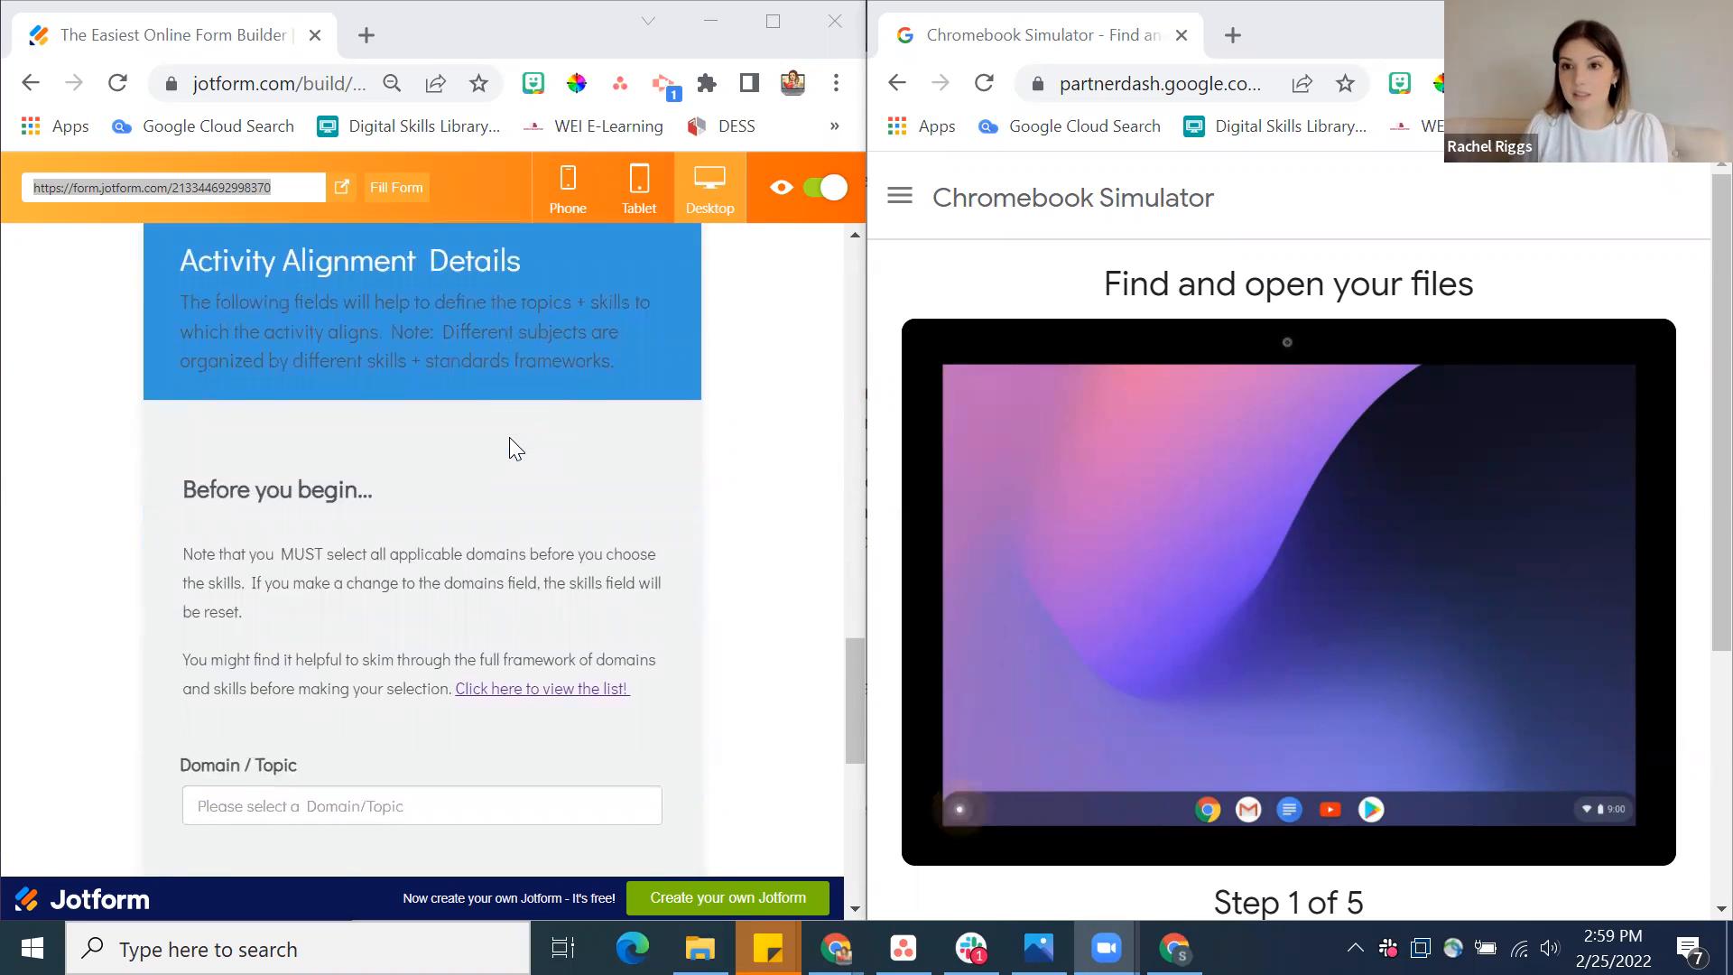
pyautogui.scroll(-5, 509, 437)
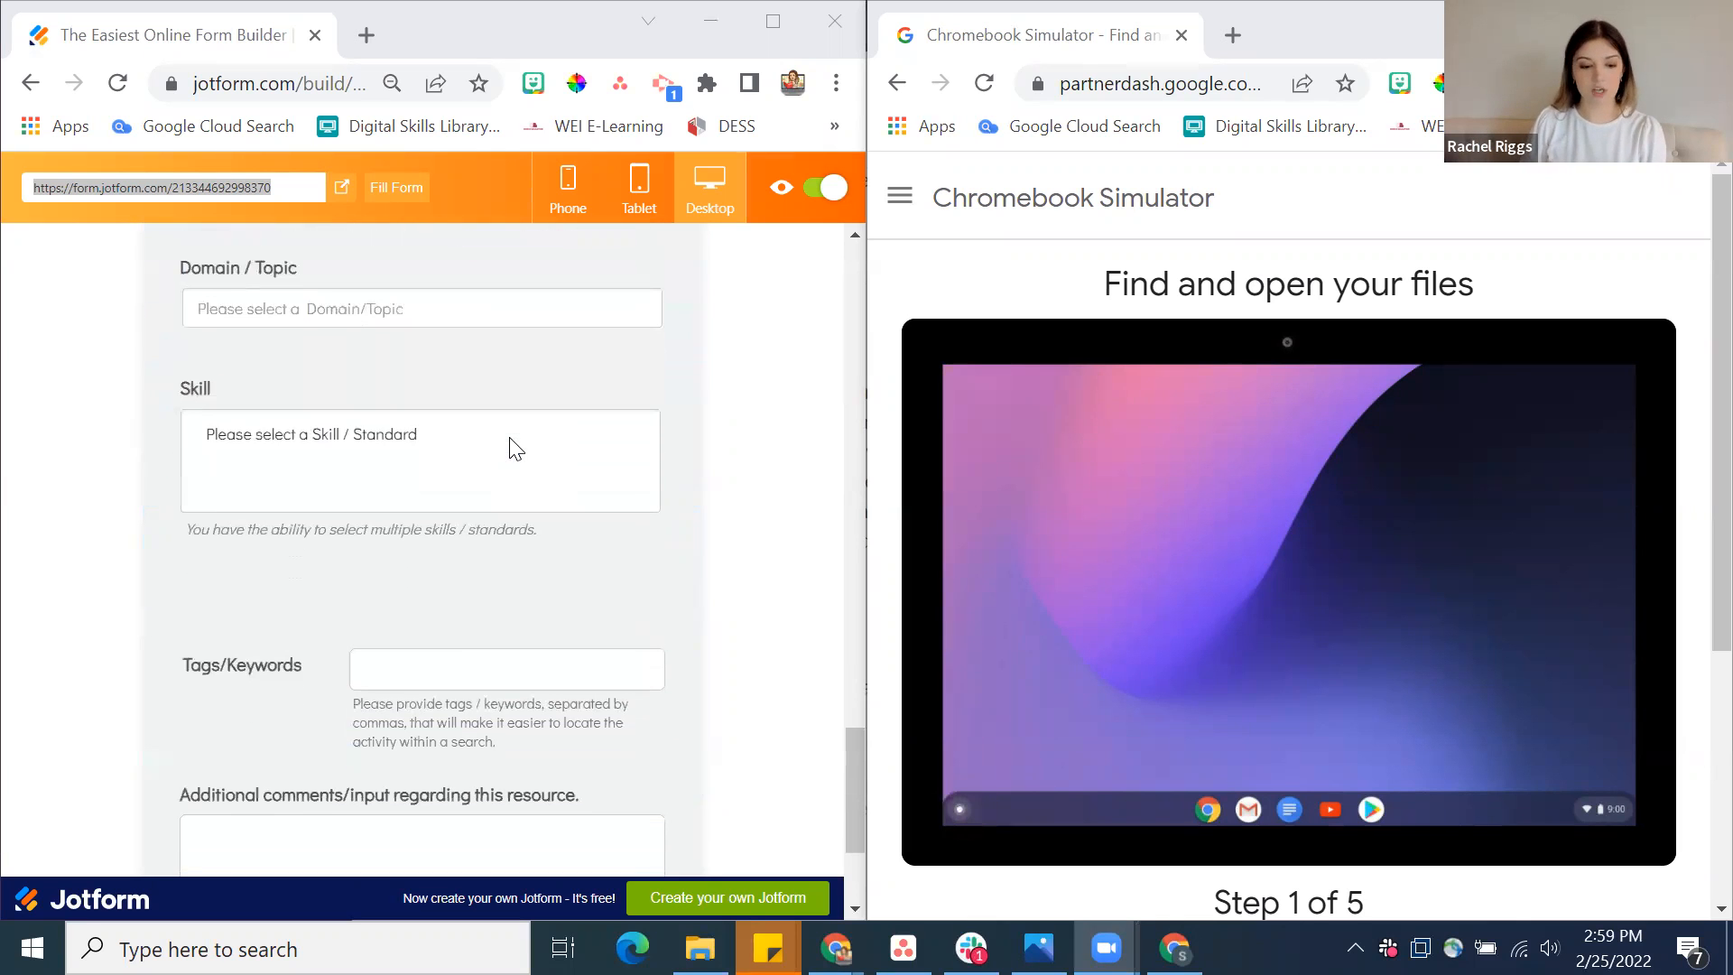
pyautogui.scroll(-2, 509, 437)
pyautogui.scroll(8, 509, 437)
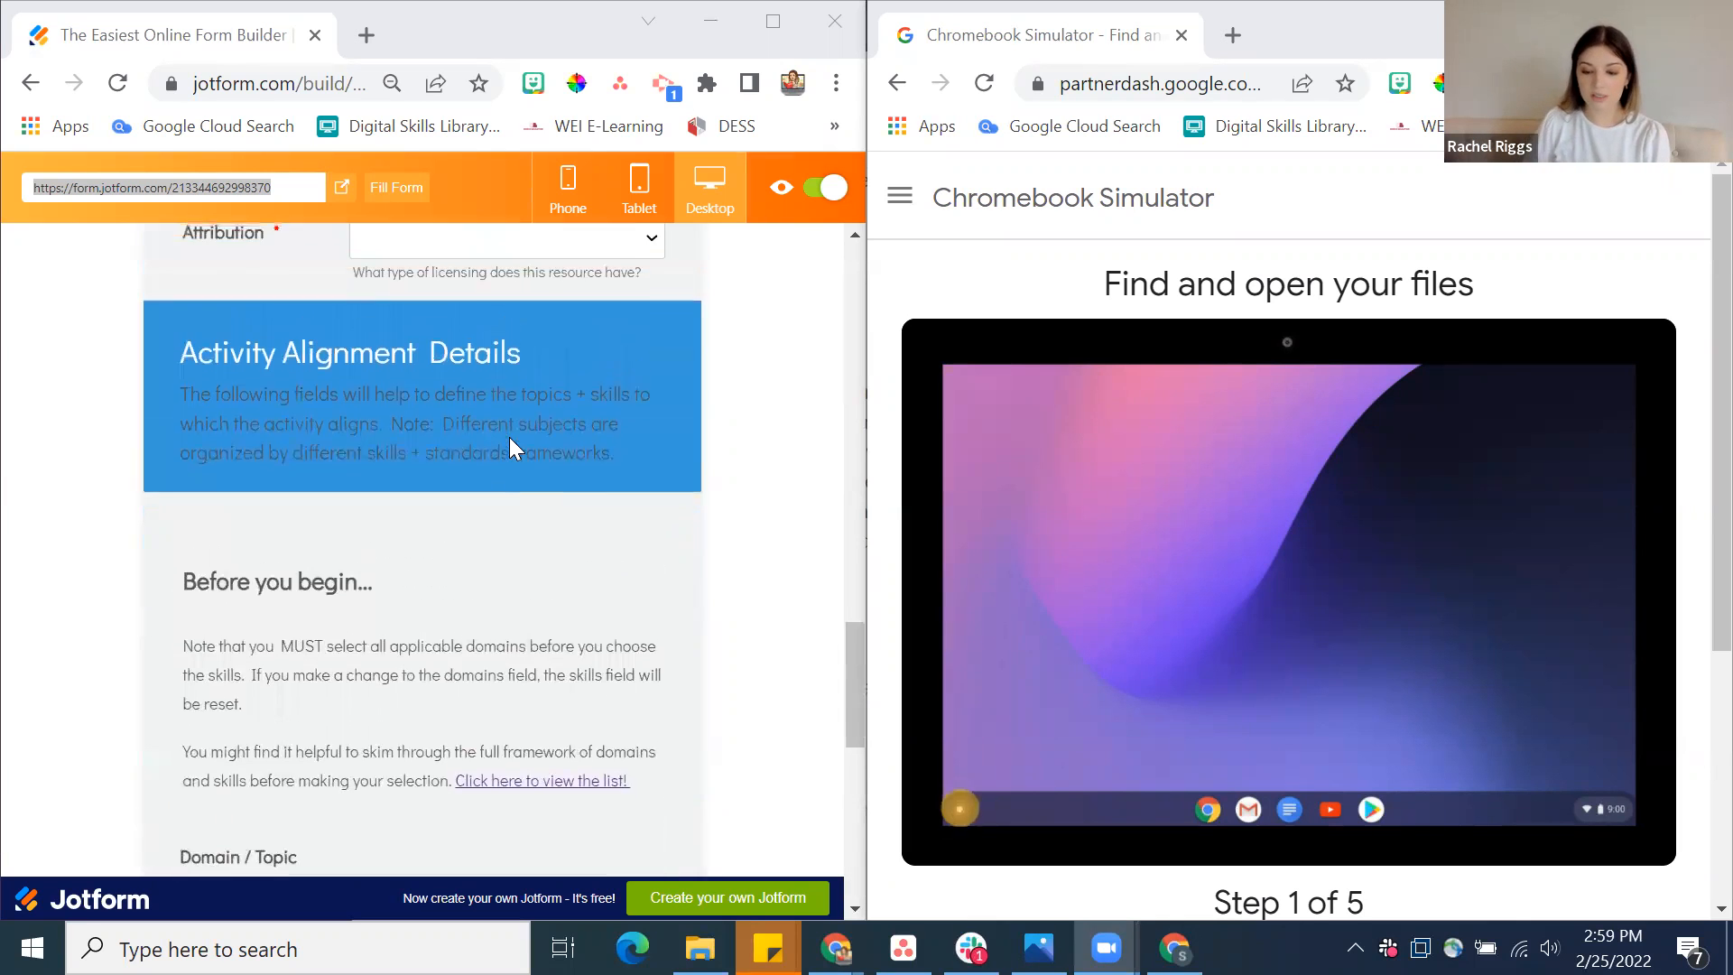
pyautogui.scroll(10, 509, 437)
# Enter the submitter's first and last name in the Activity Submission Form
pyautogui.scroll(-3, 509, 437)
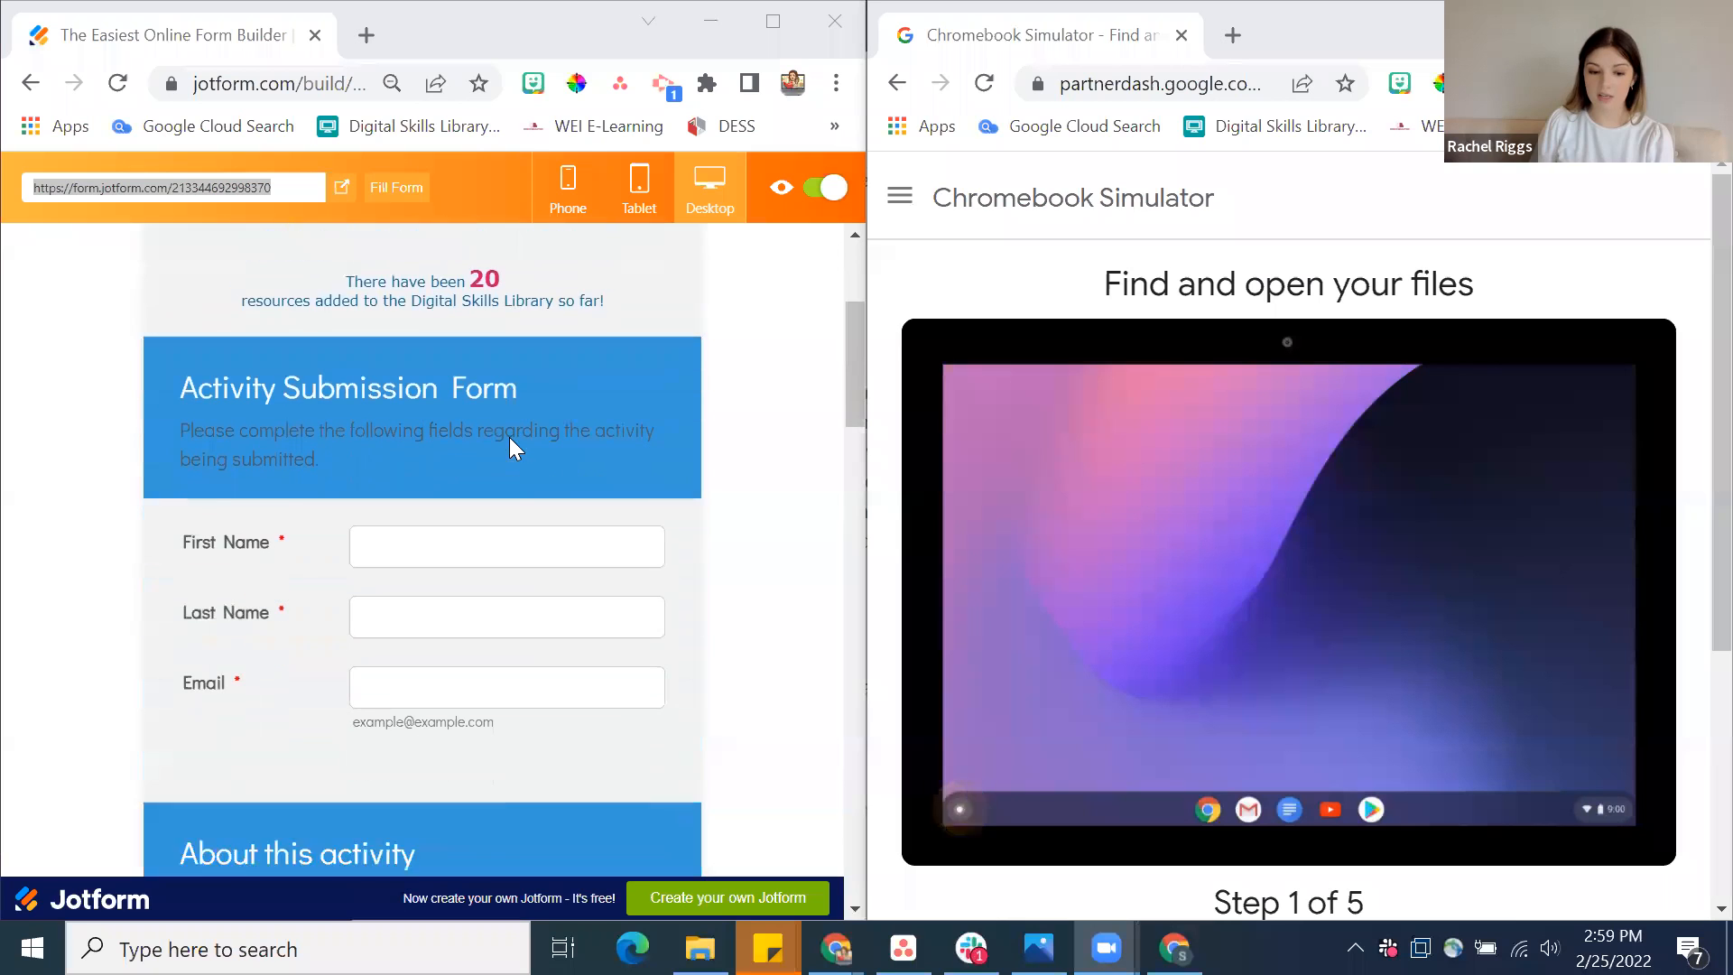
pyautogui.scroll(-1, 509, 437)
pyautogui.click(501, 507)
pyautogui.press('Tab')
pyautogui.press('Tab')
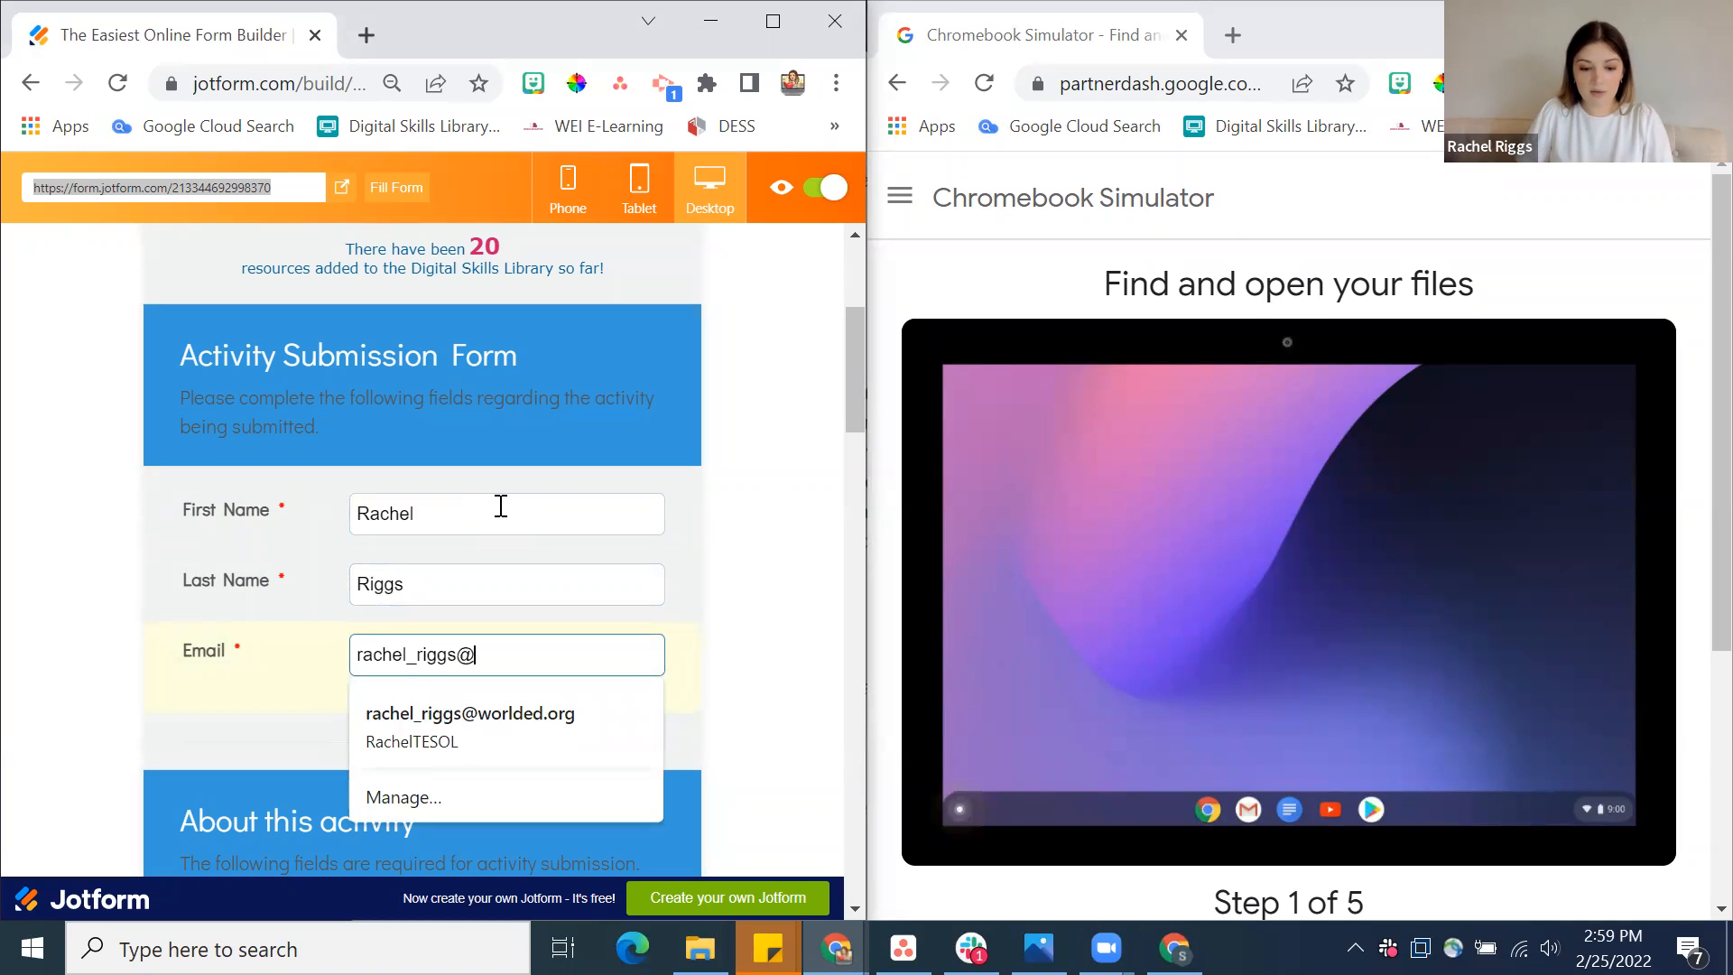
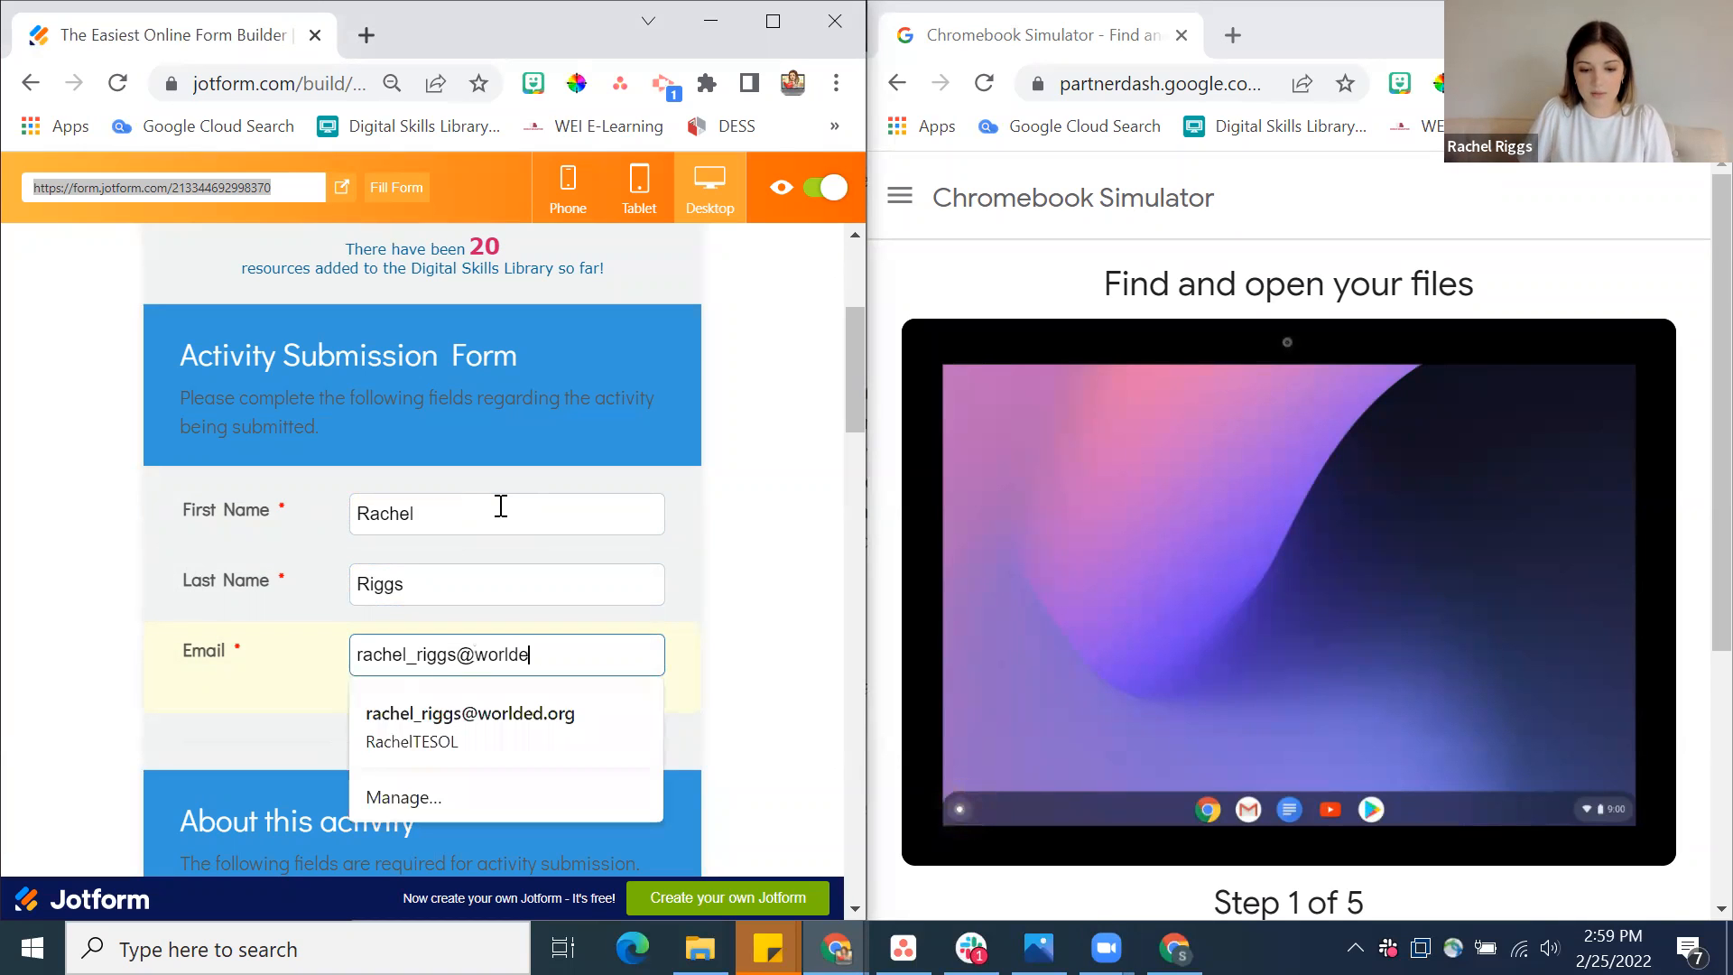
# Fill in the submitter's work e-mail address in the Email field
pyautogui.press('Tab')
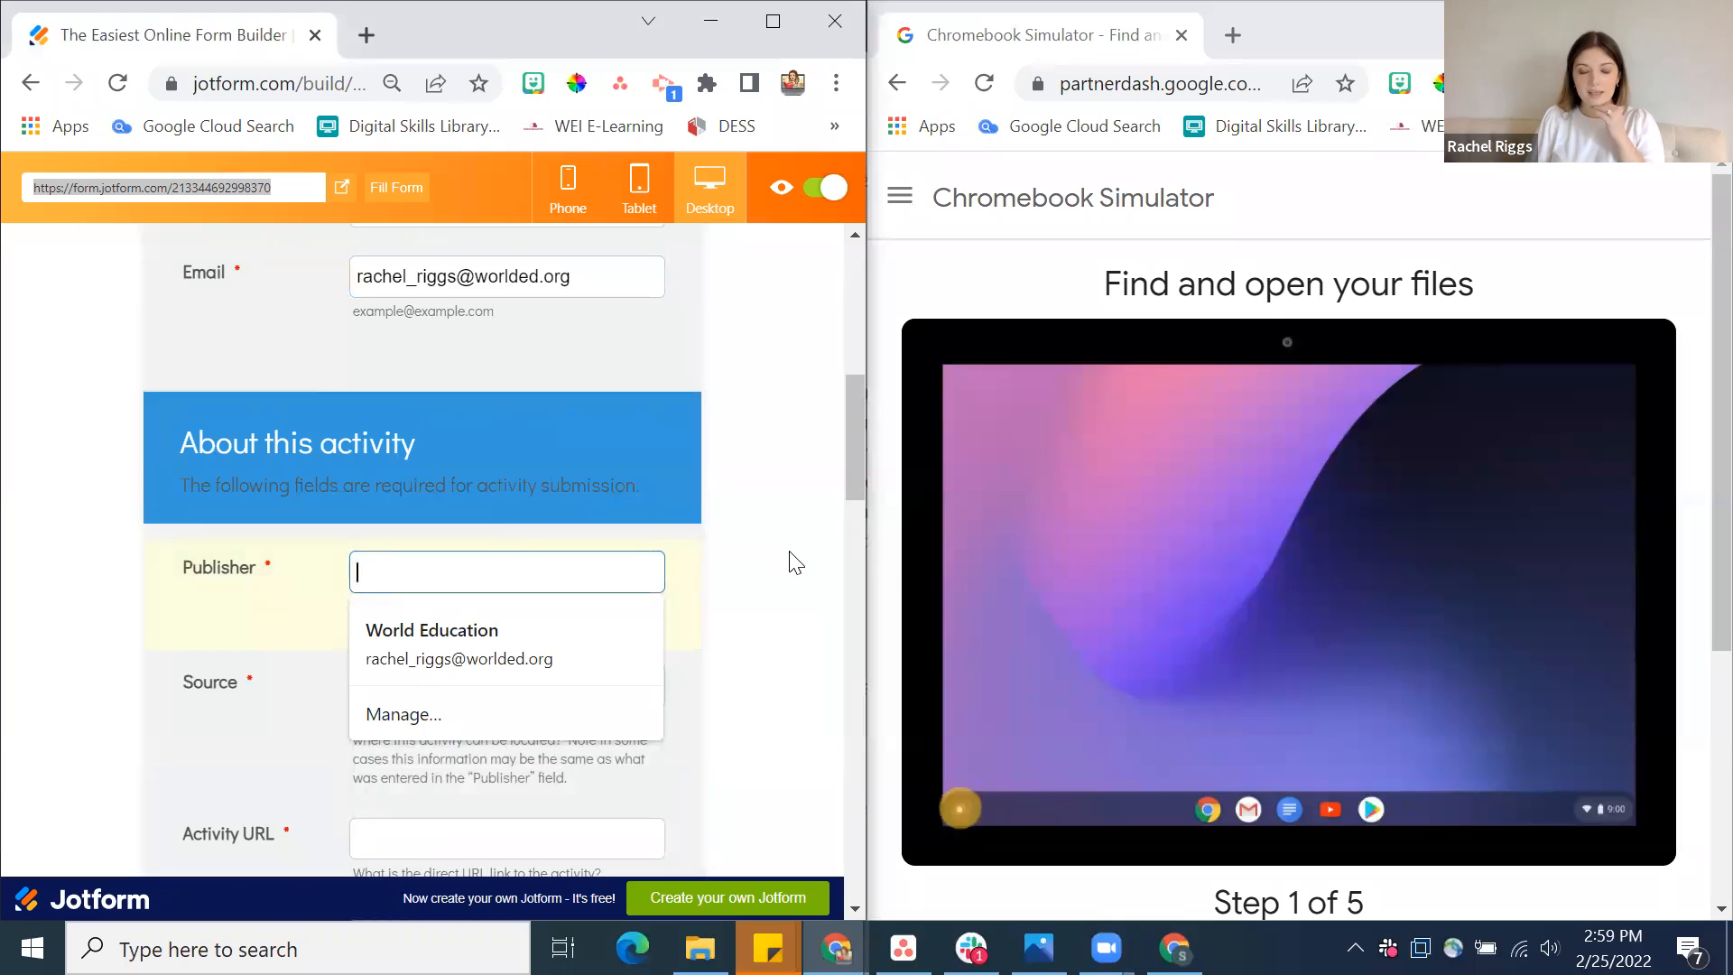
# Examine the Chromebook Simulator's tutorial page and its list of tutorial categories to identify the resource being submitted
pyautogui.scroll(-1, 794, 562)
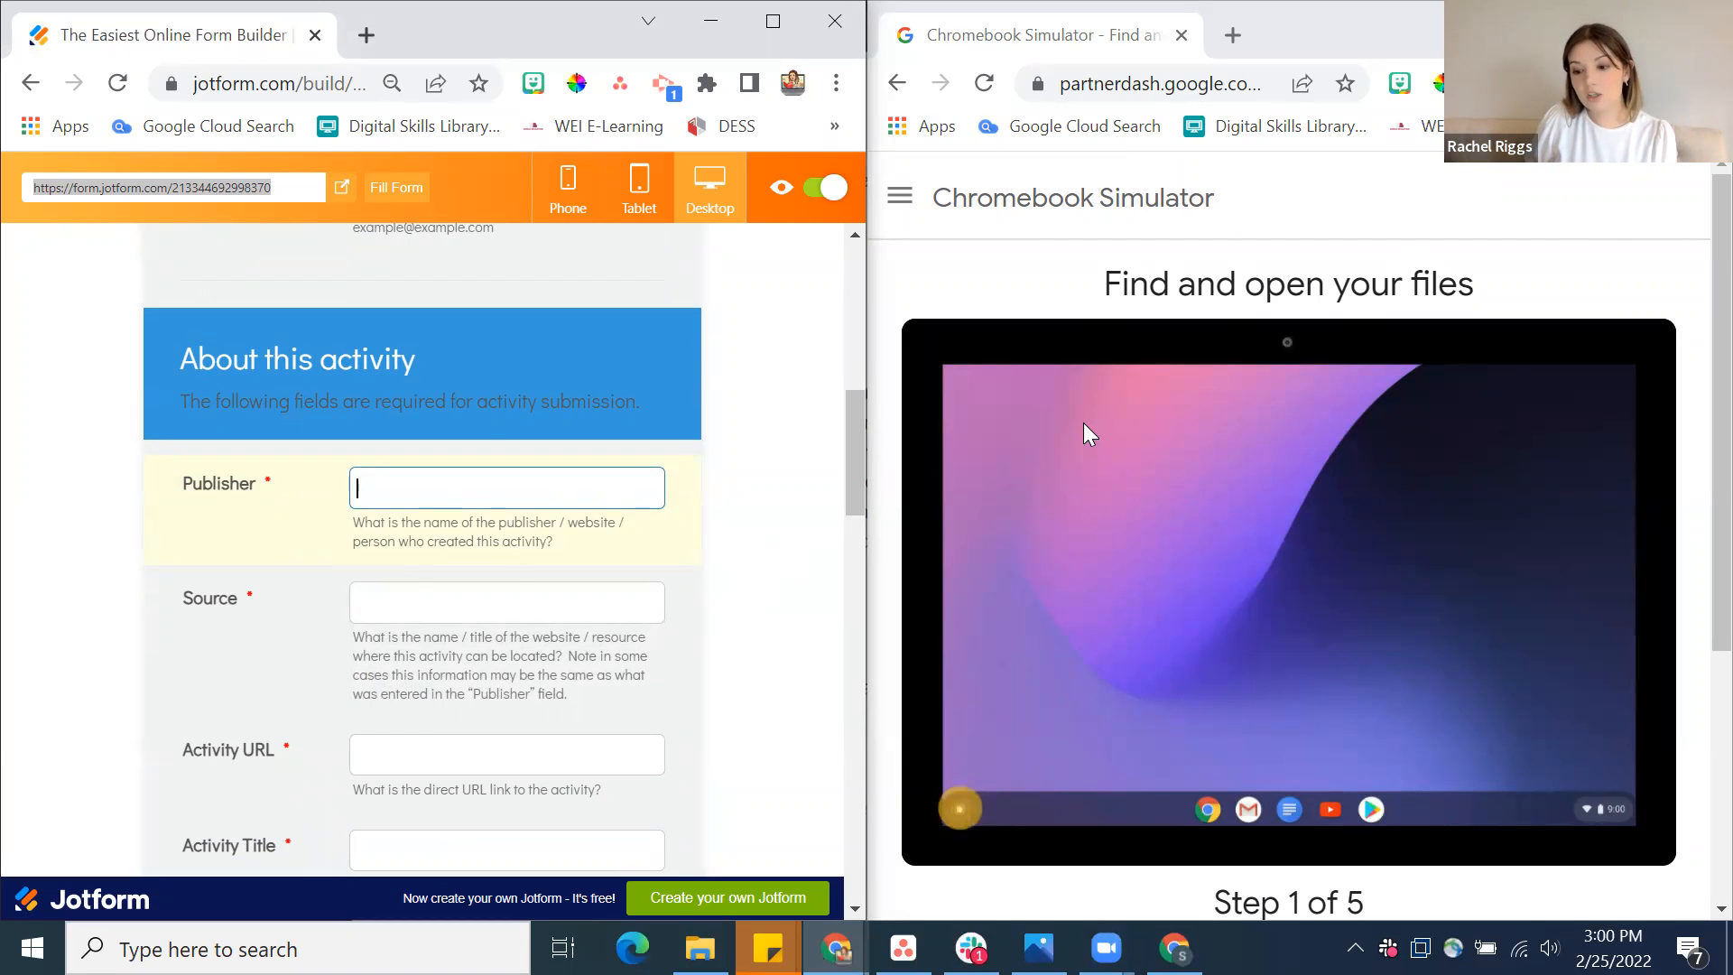
pyautogui.scroll(-4, 1083, 422)
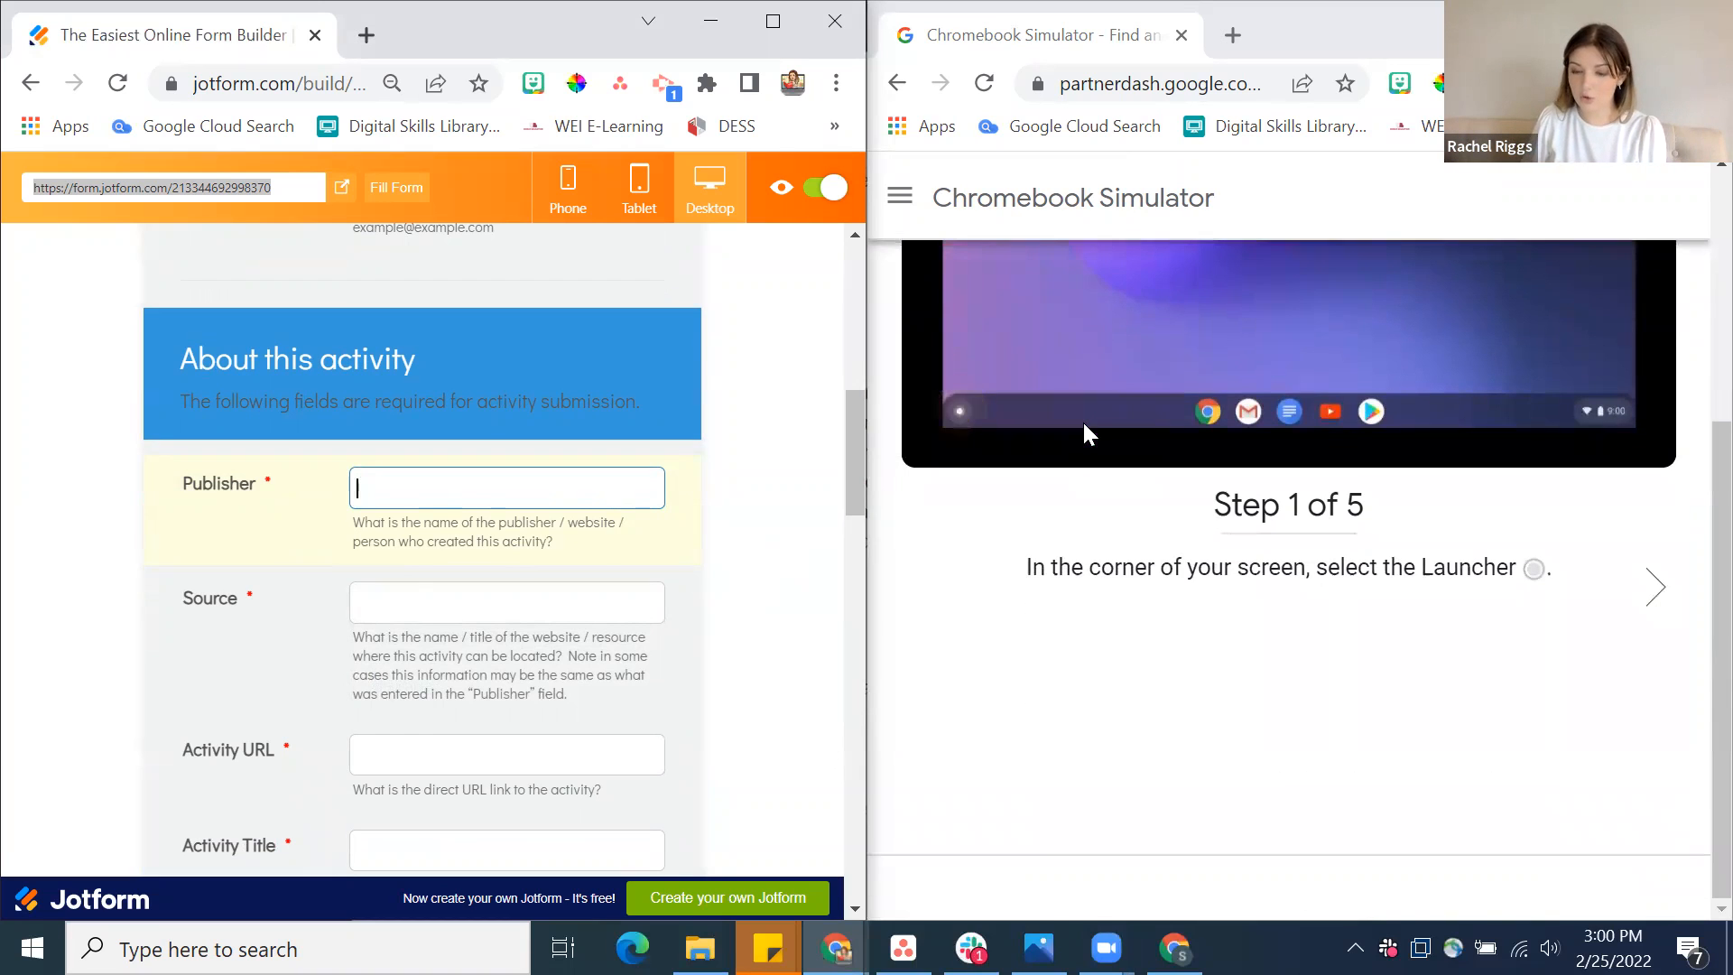
pyautogui.scroll(4, 1083, 422)
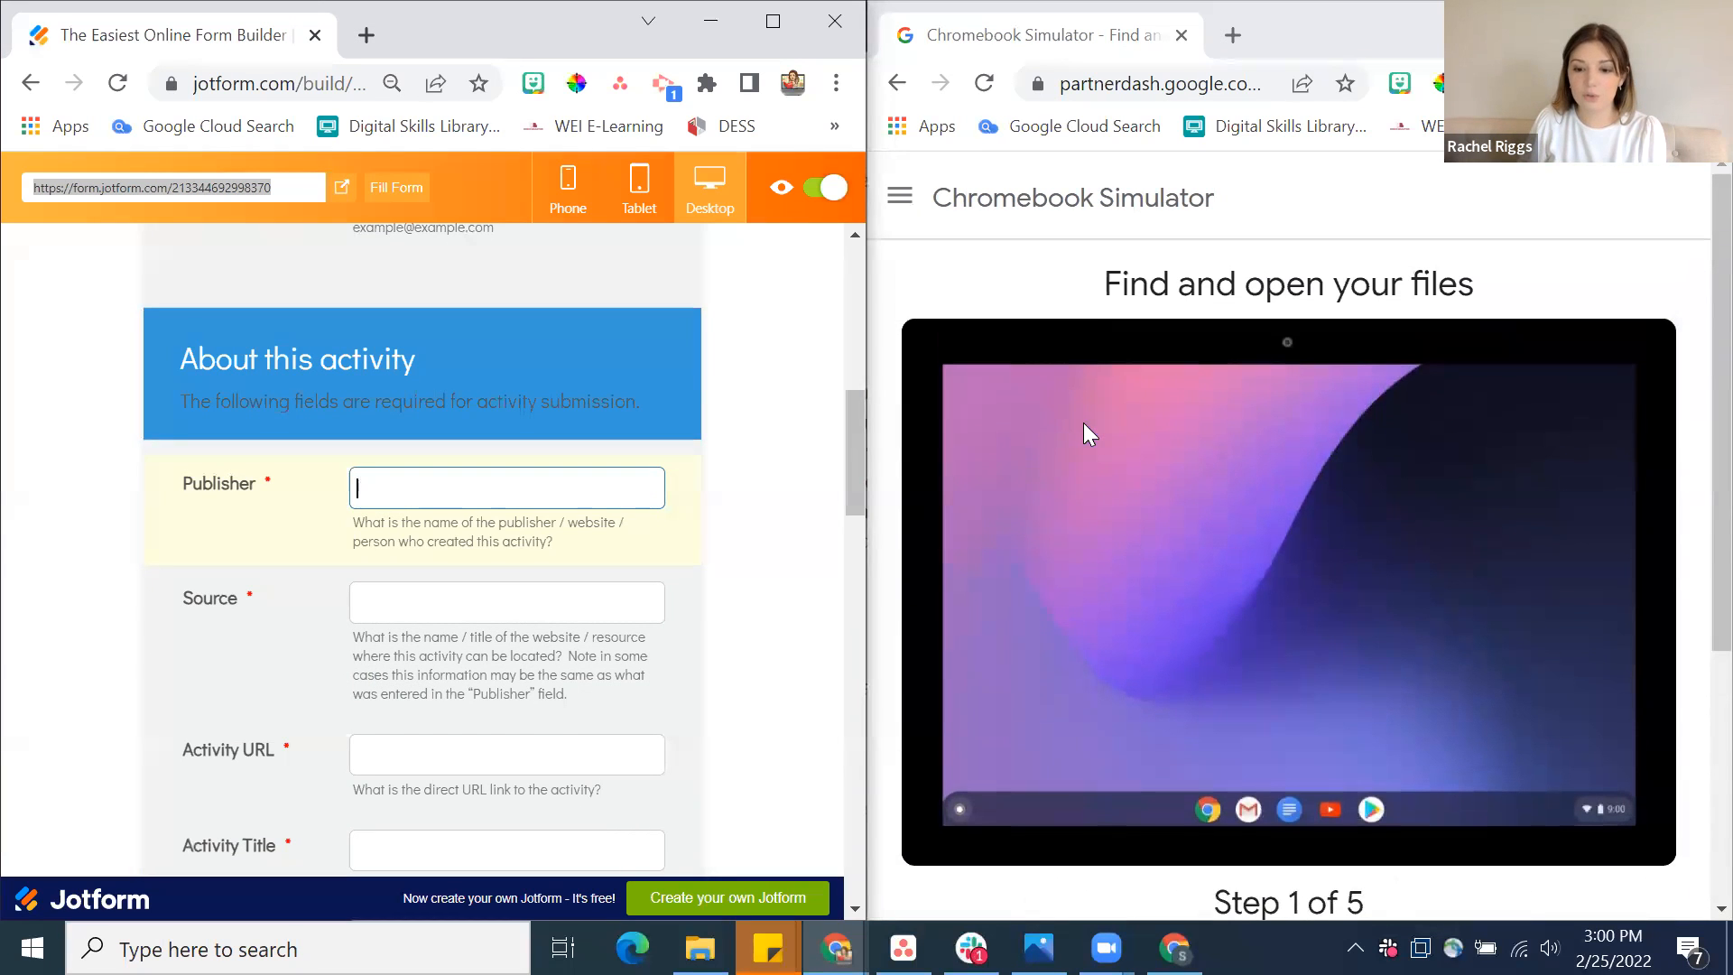
pyautogui.click(900, 196)
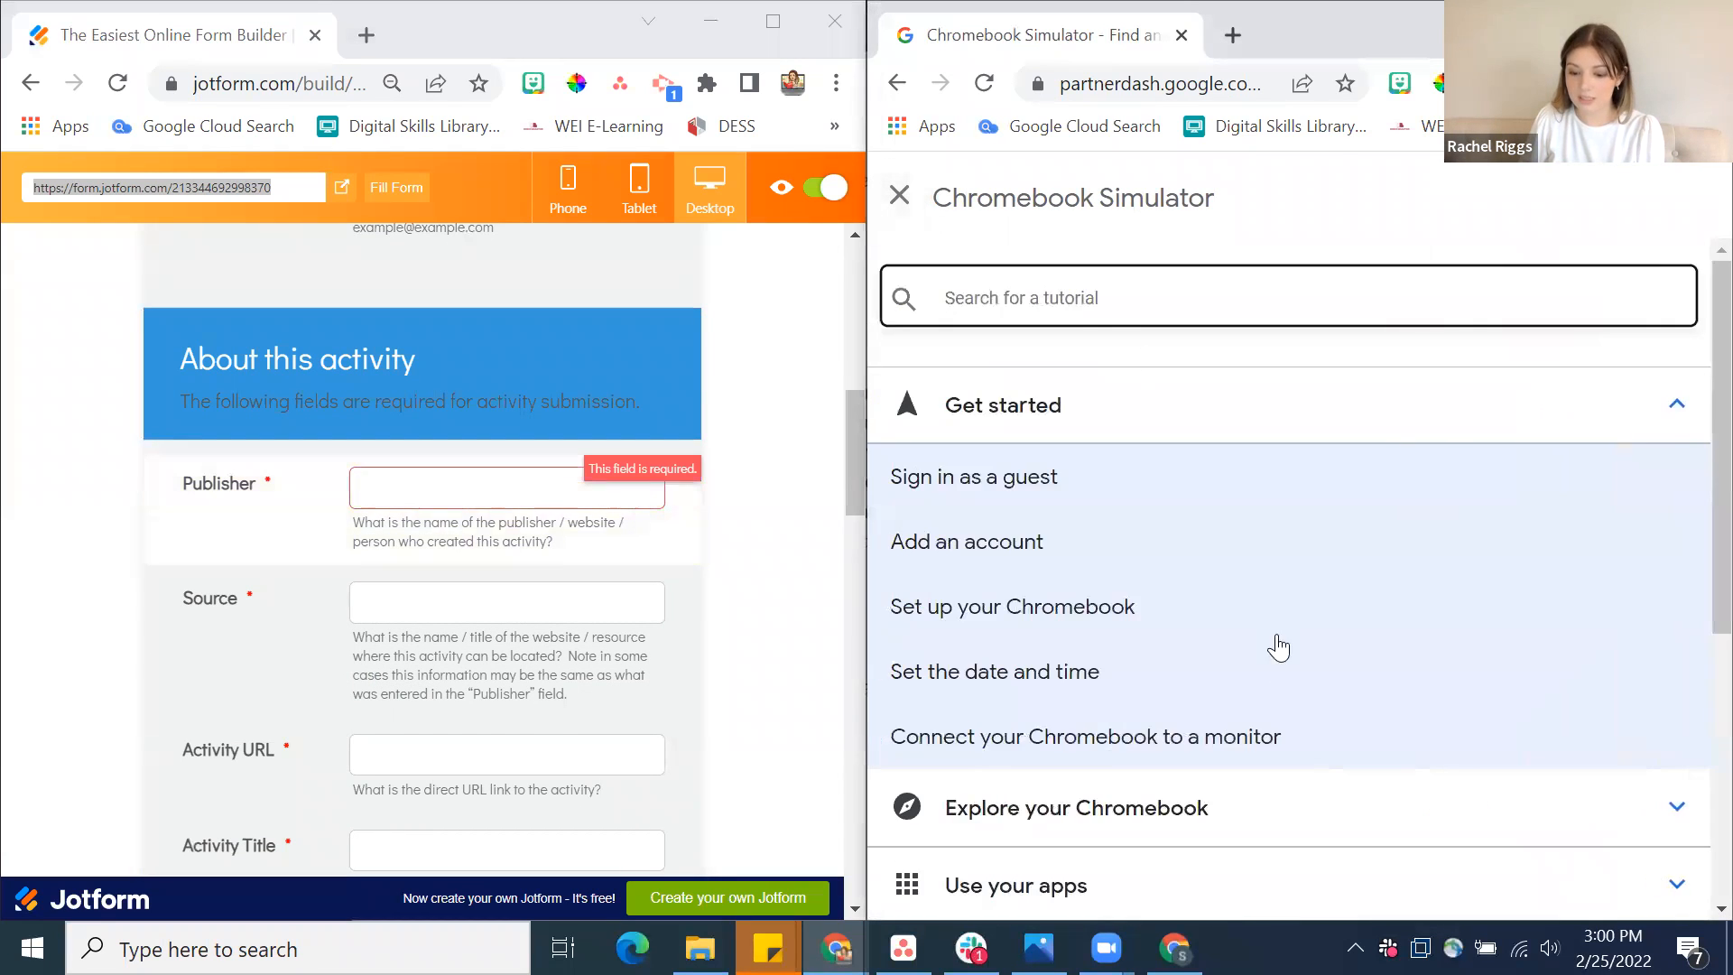
pyautogui.scroll(-5, 1273, 668)
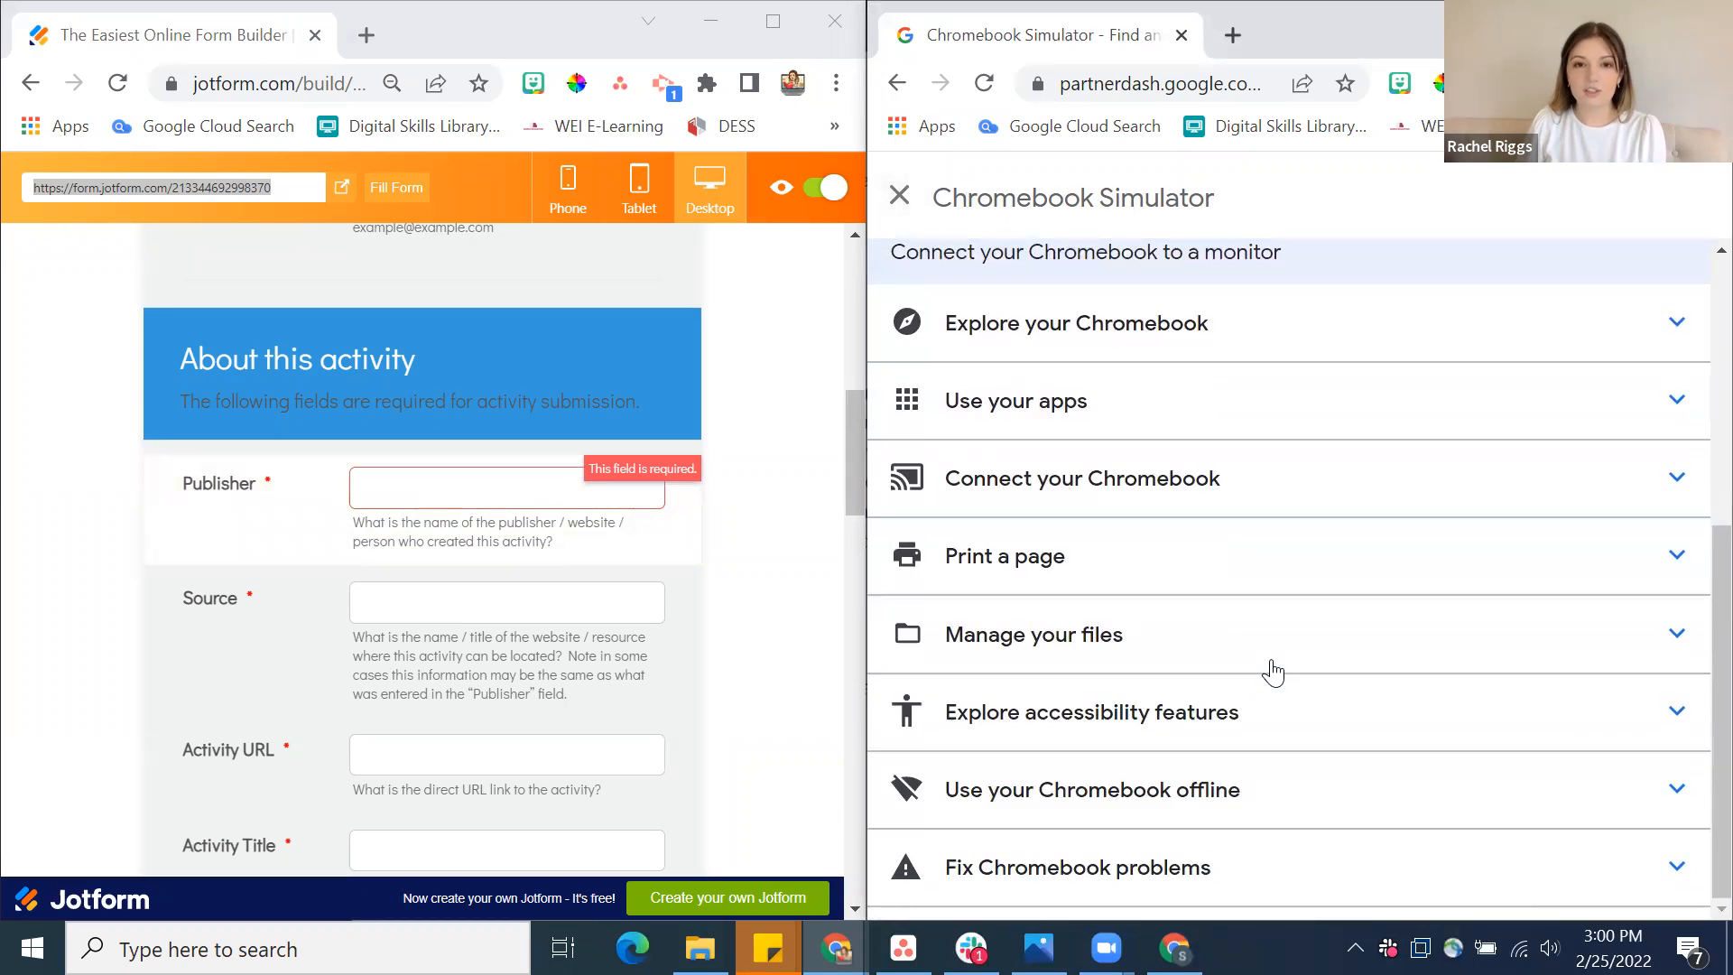
pyautogui.scroll(5, 1273, 672)
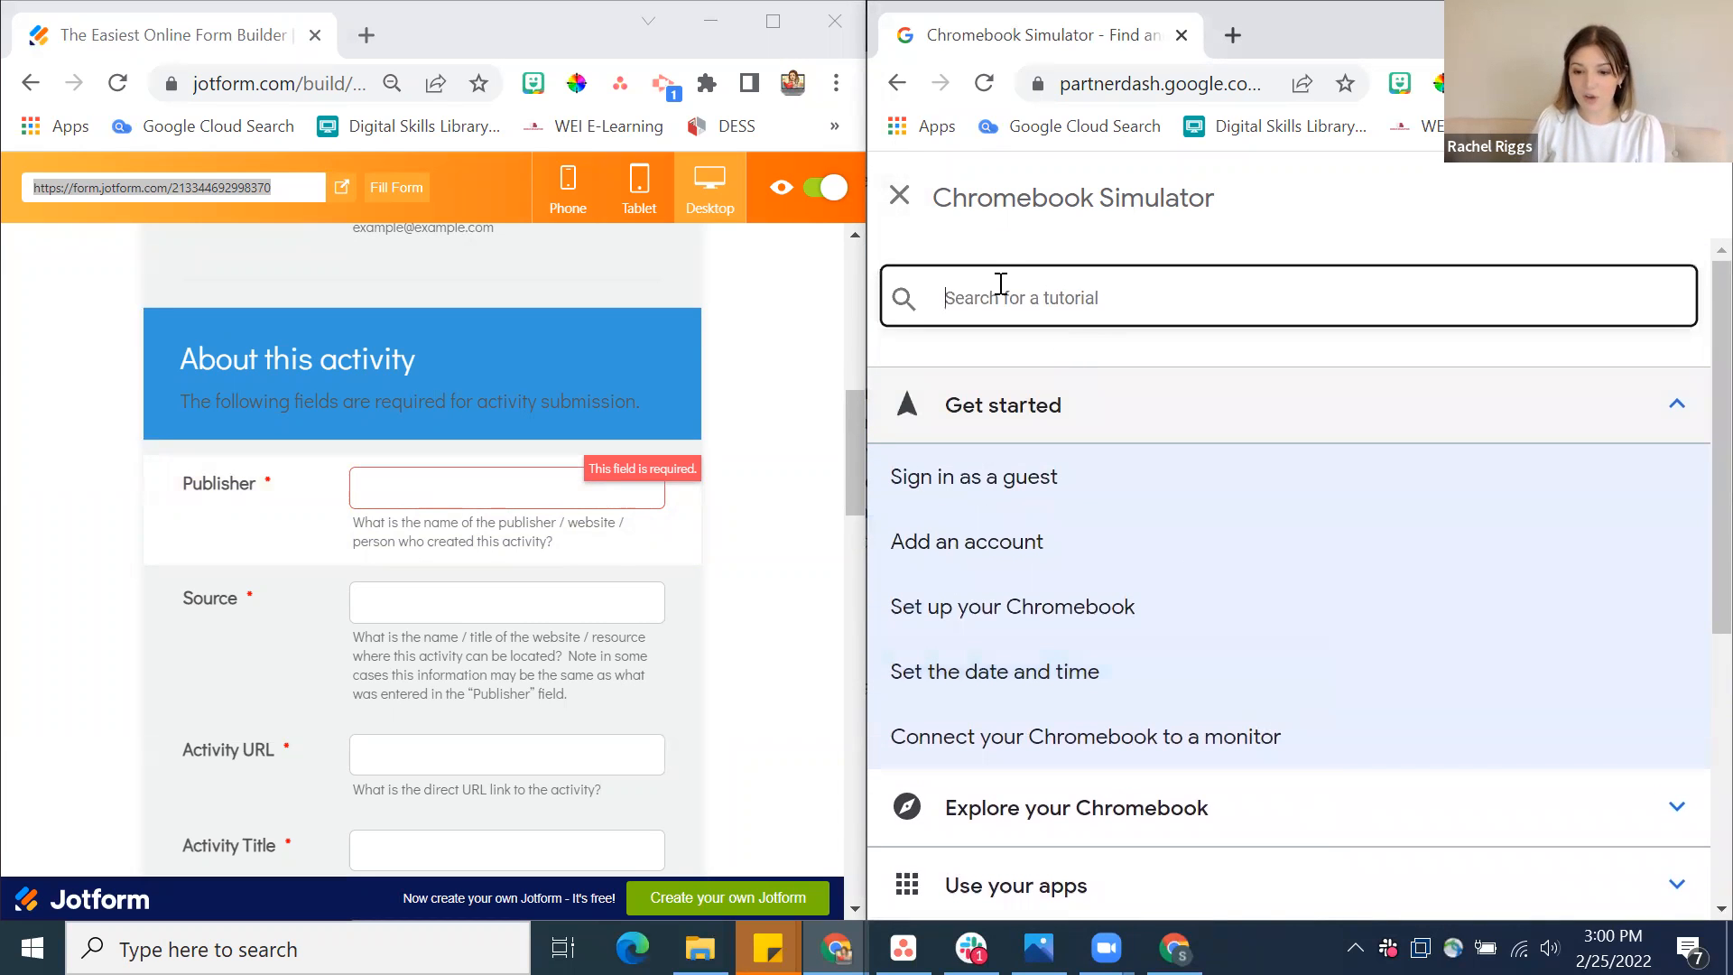
pyautogui.click(900, 195)
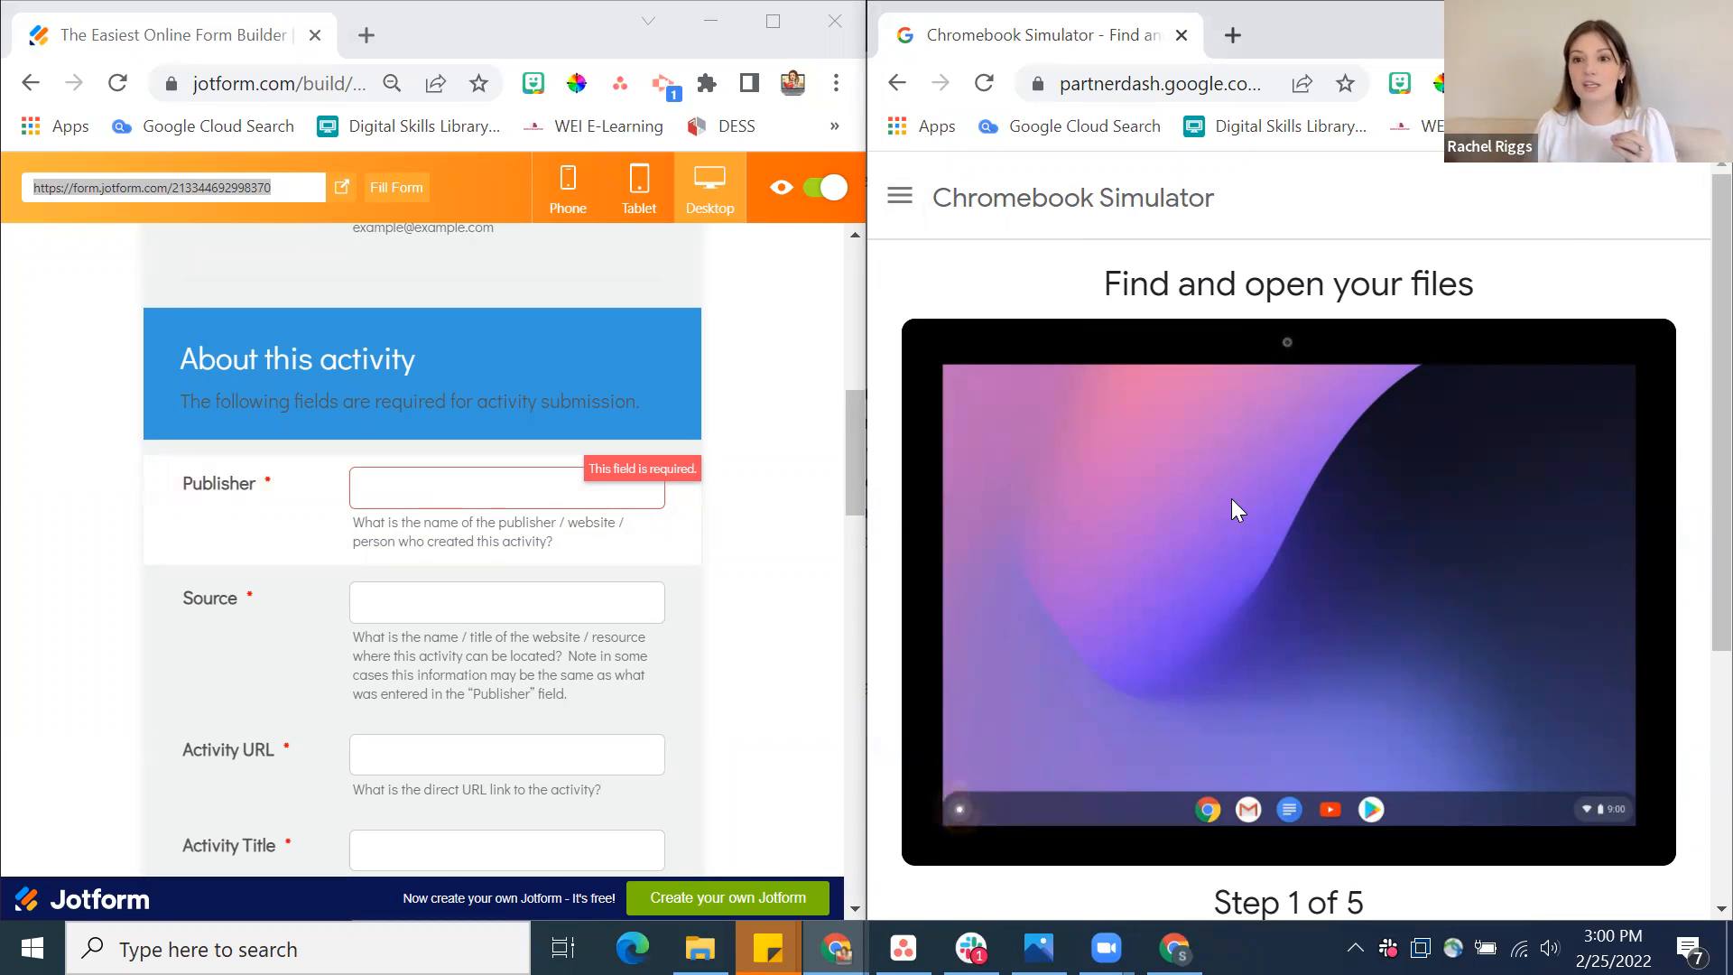
# Set the activity's Publisher to Google
pyautogui.scroll(1, 406, 495)
pyautogui.scroll(-1, 405, 495)
pyautogui.click(405, 495)
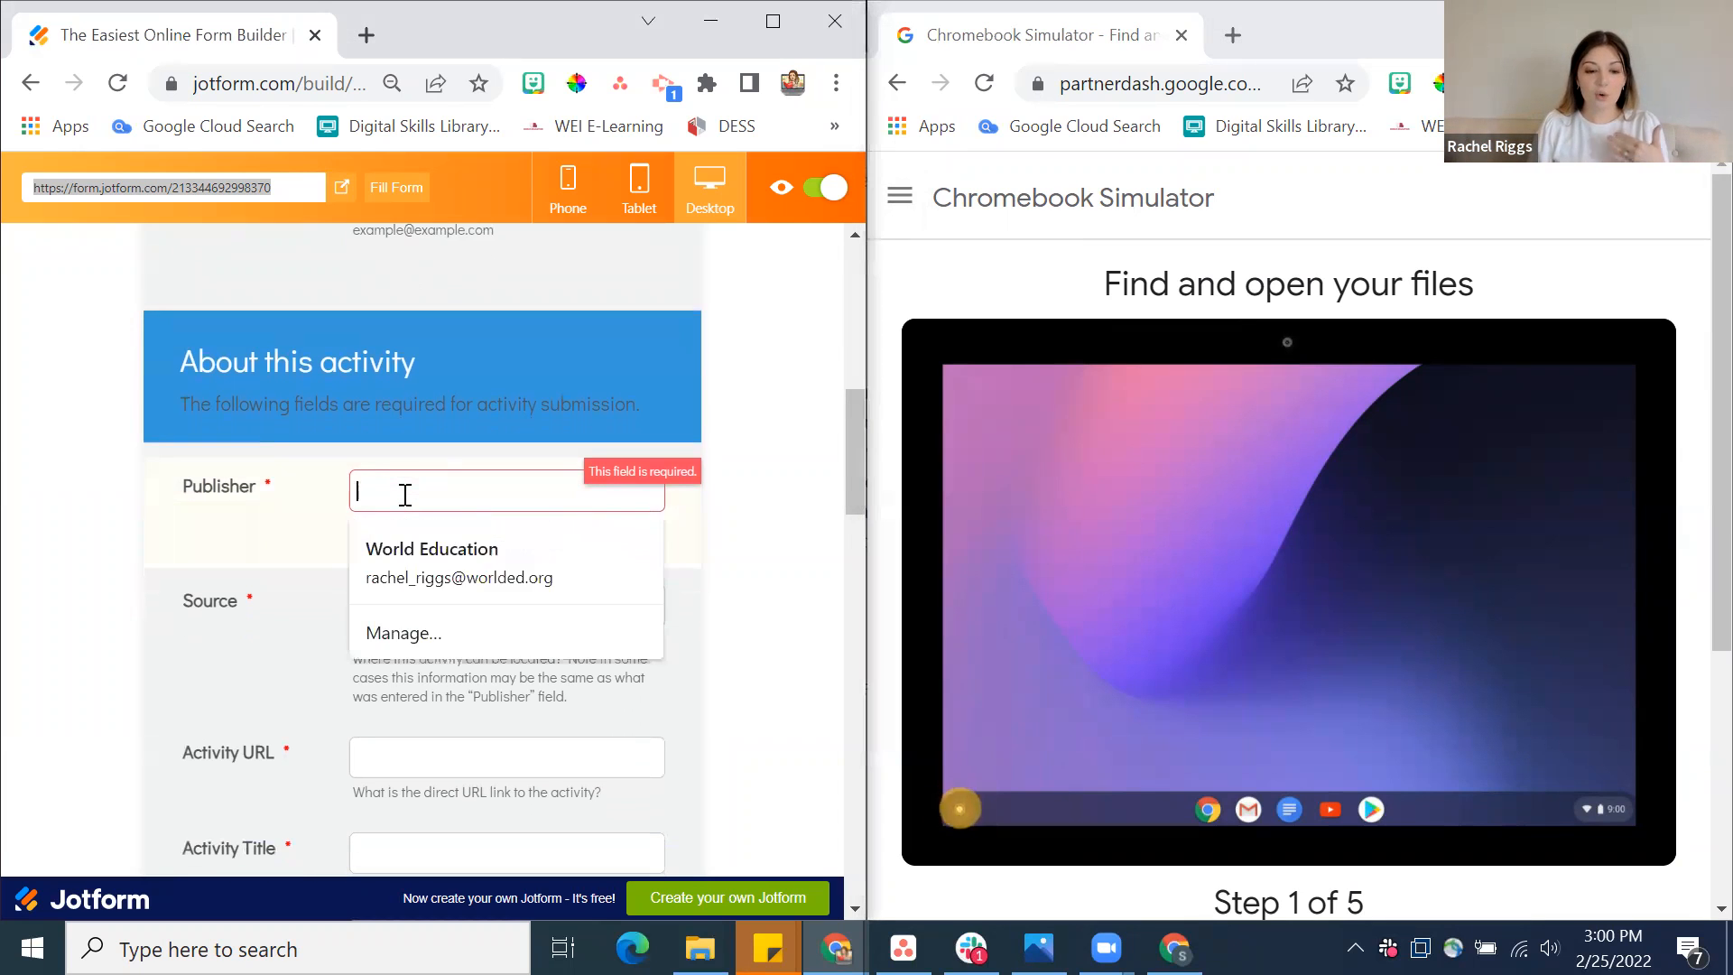
pyautogui.scroll(-1, 405, 495)
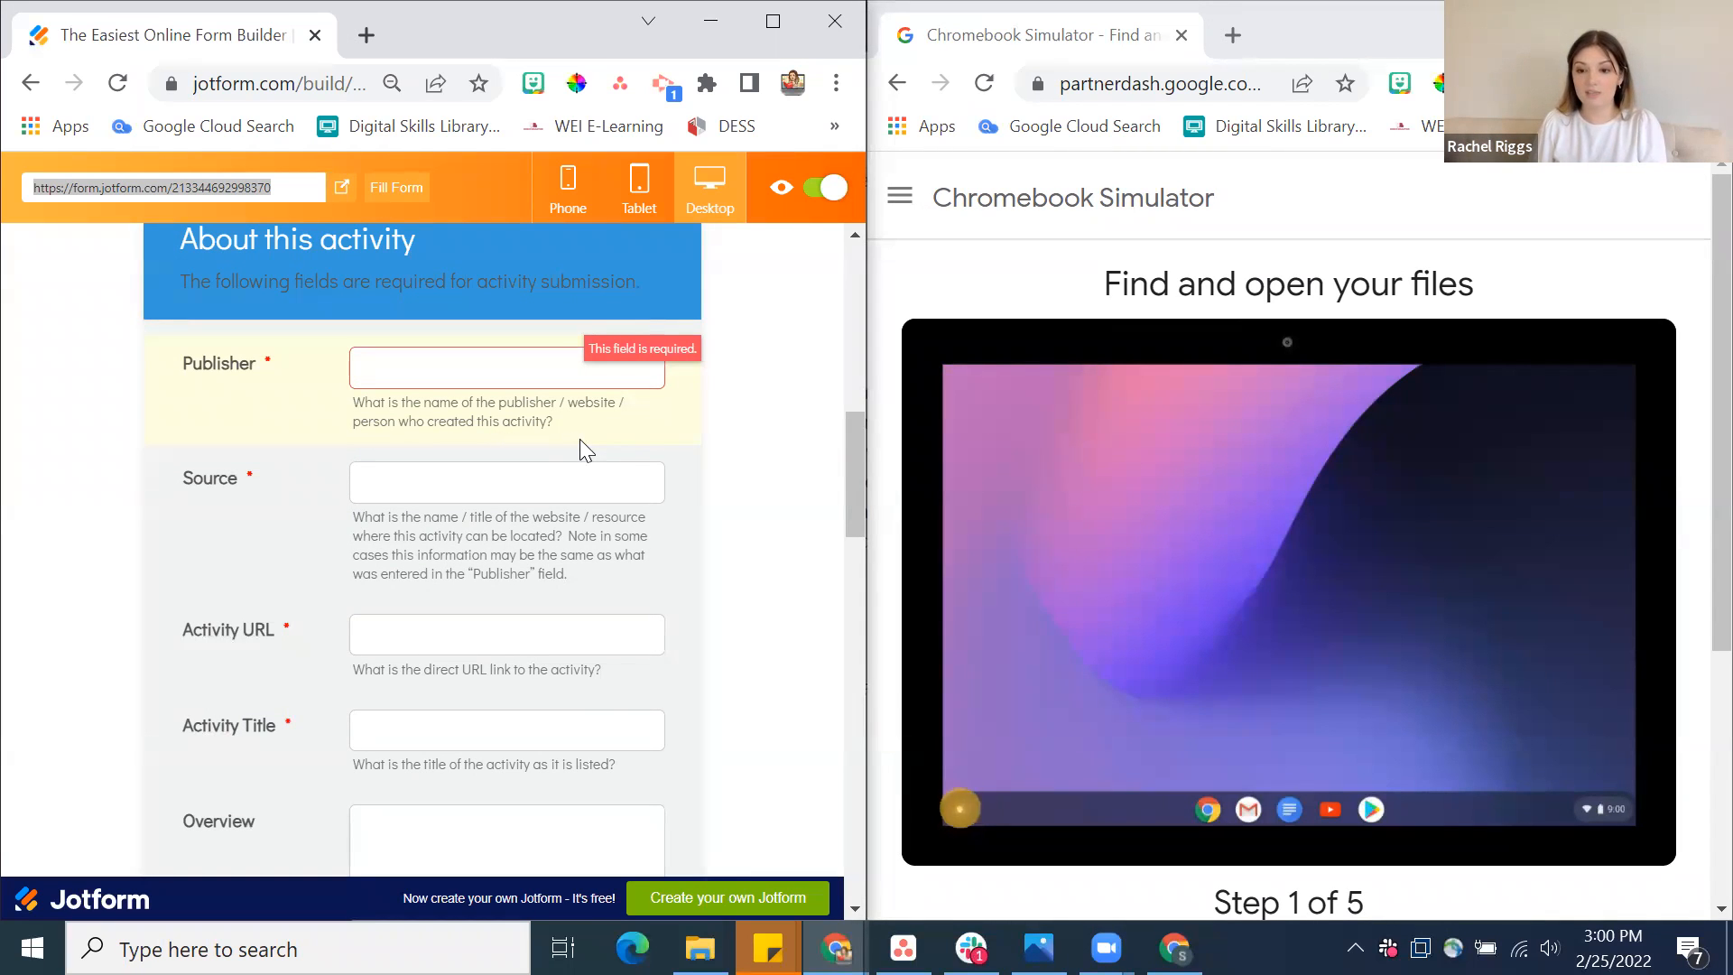
pyautogui.write('Google')
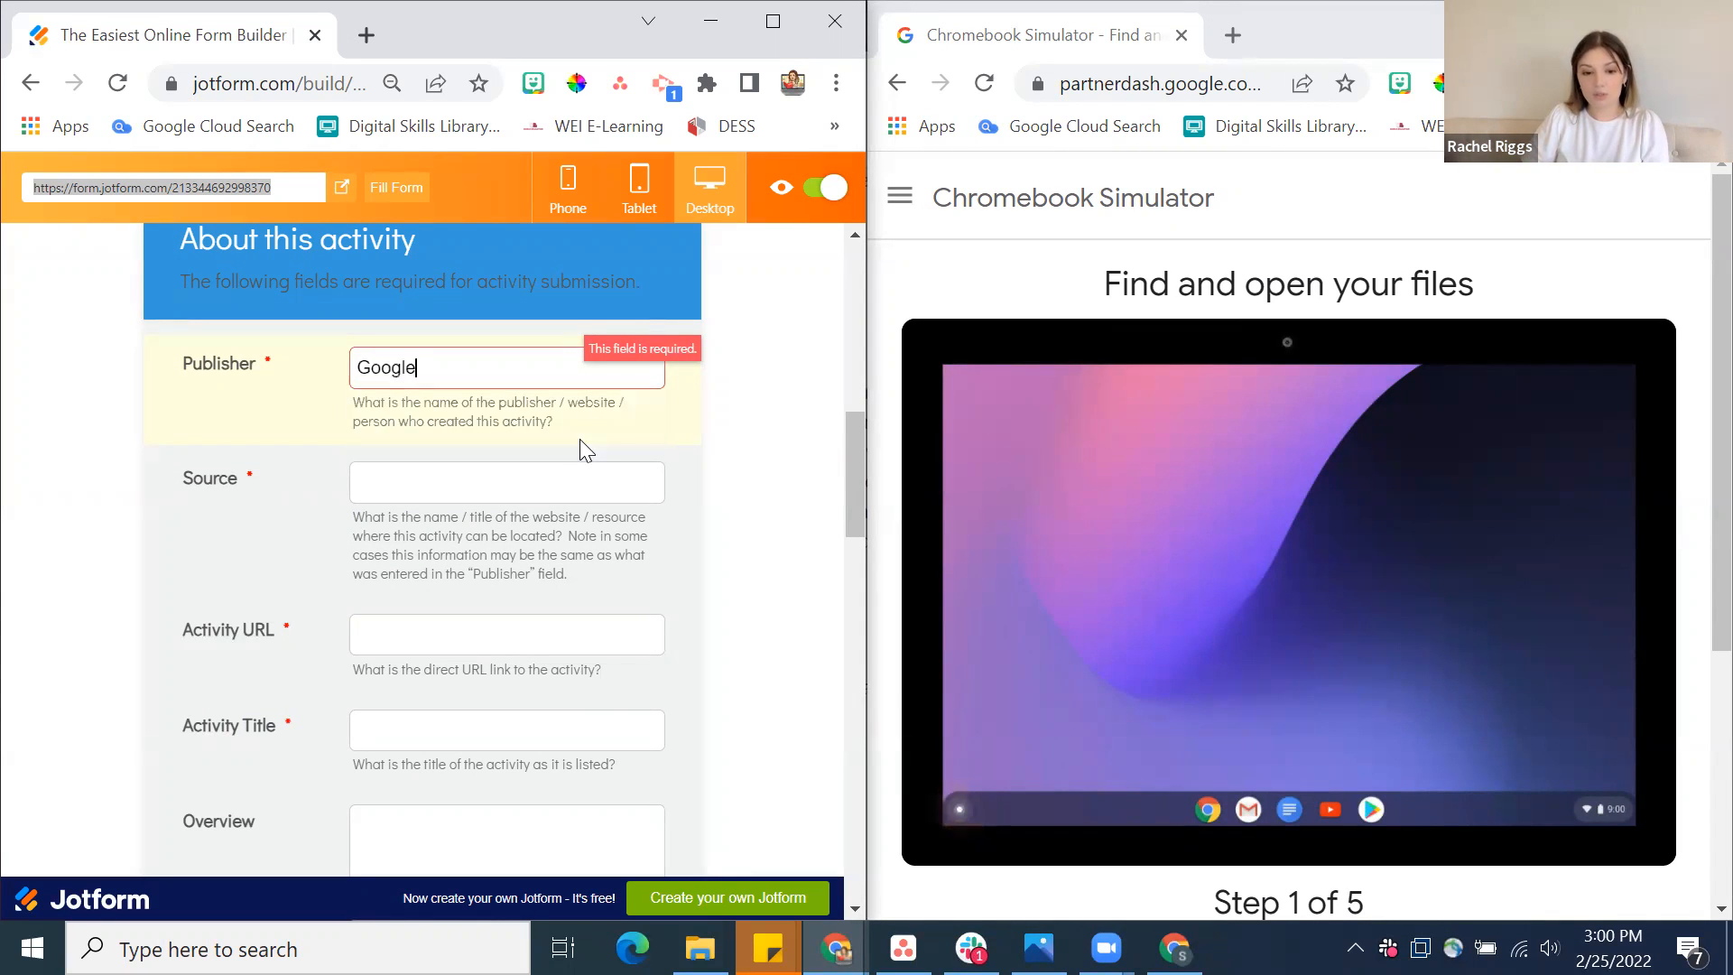
# Enter Google Chromebook Simulator as the activity's Source
pyautogui.click(515, 484)
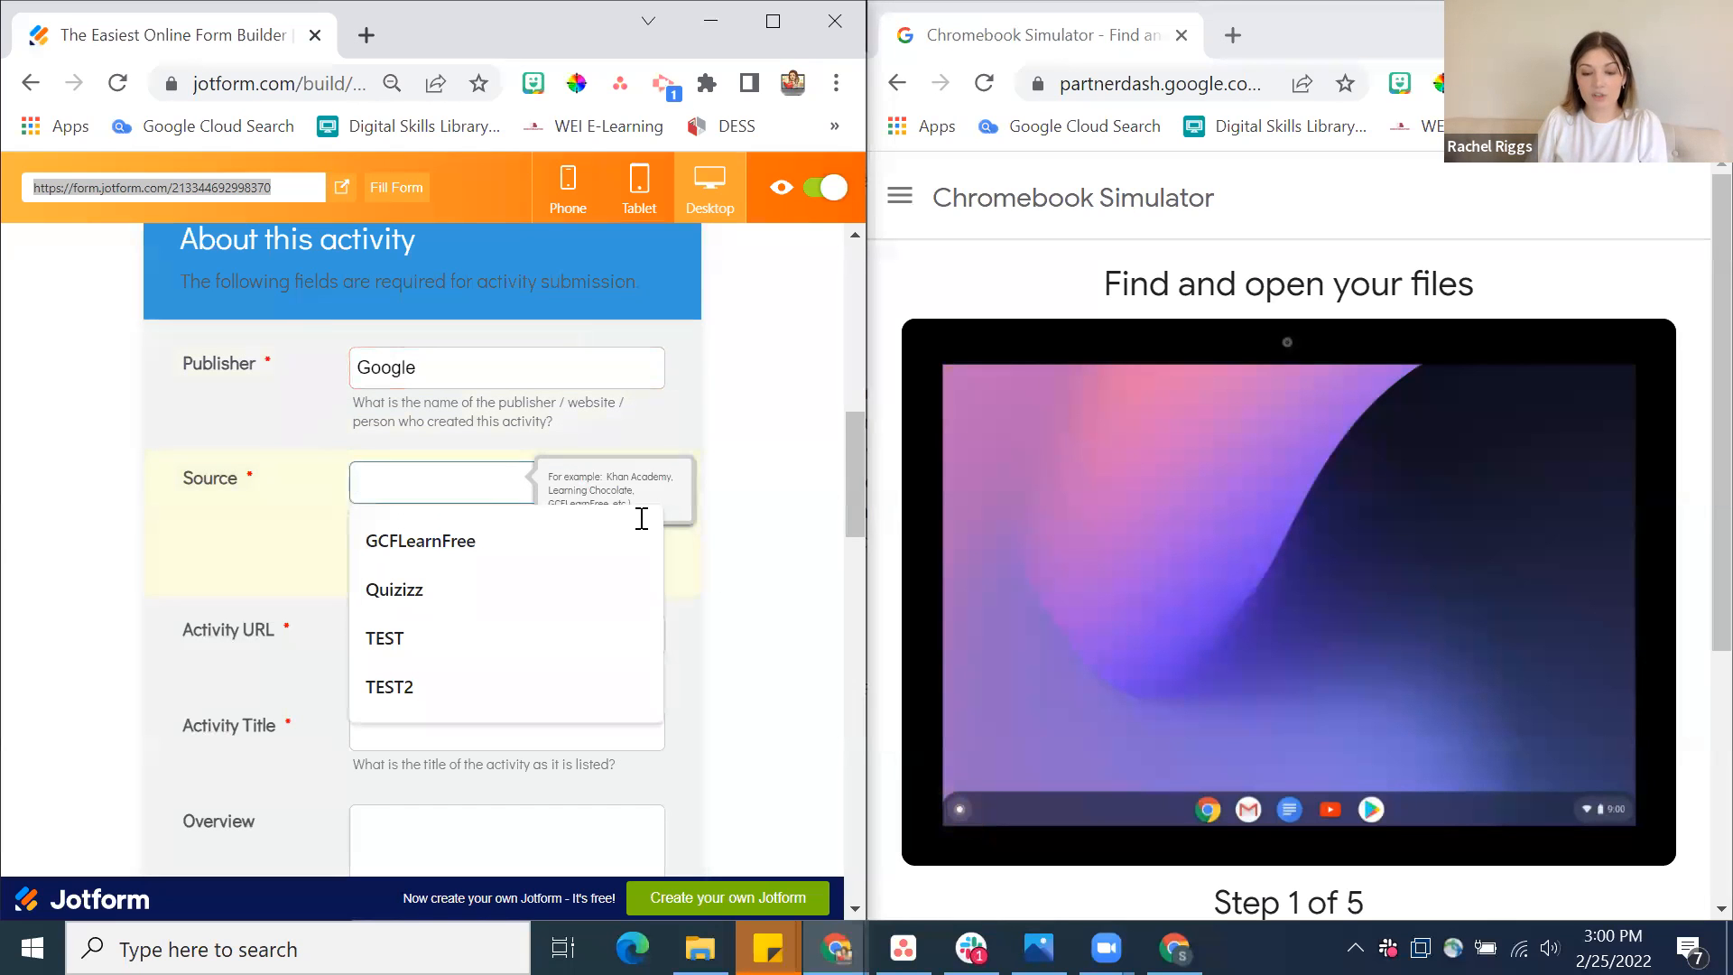
pyautogui.write('Google')
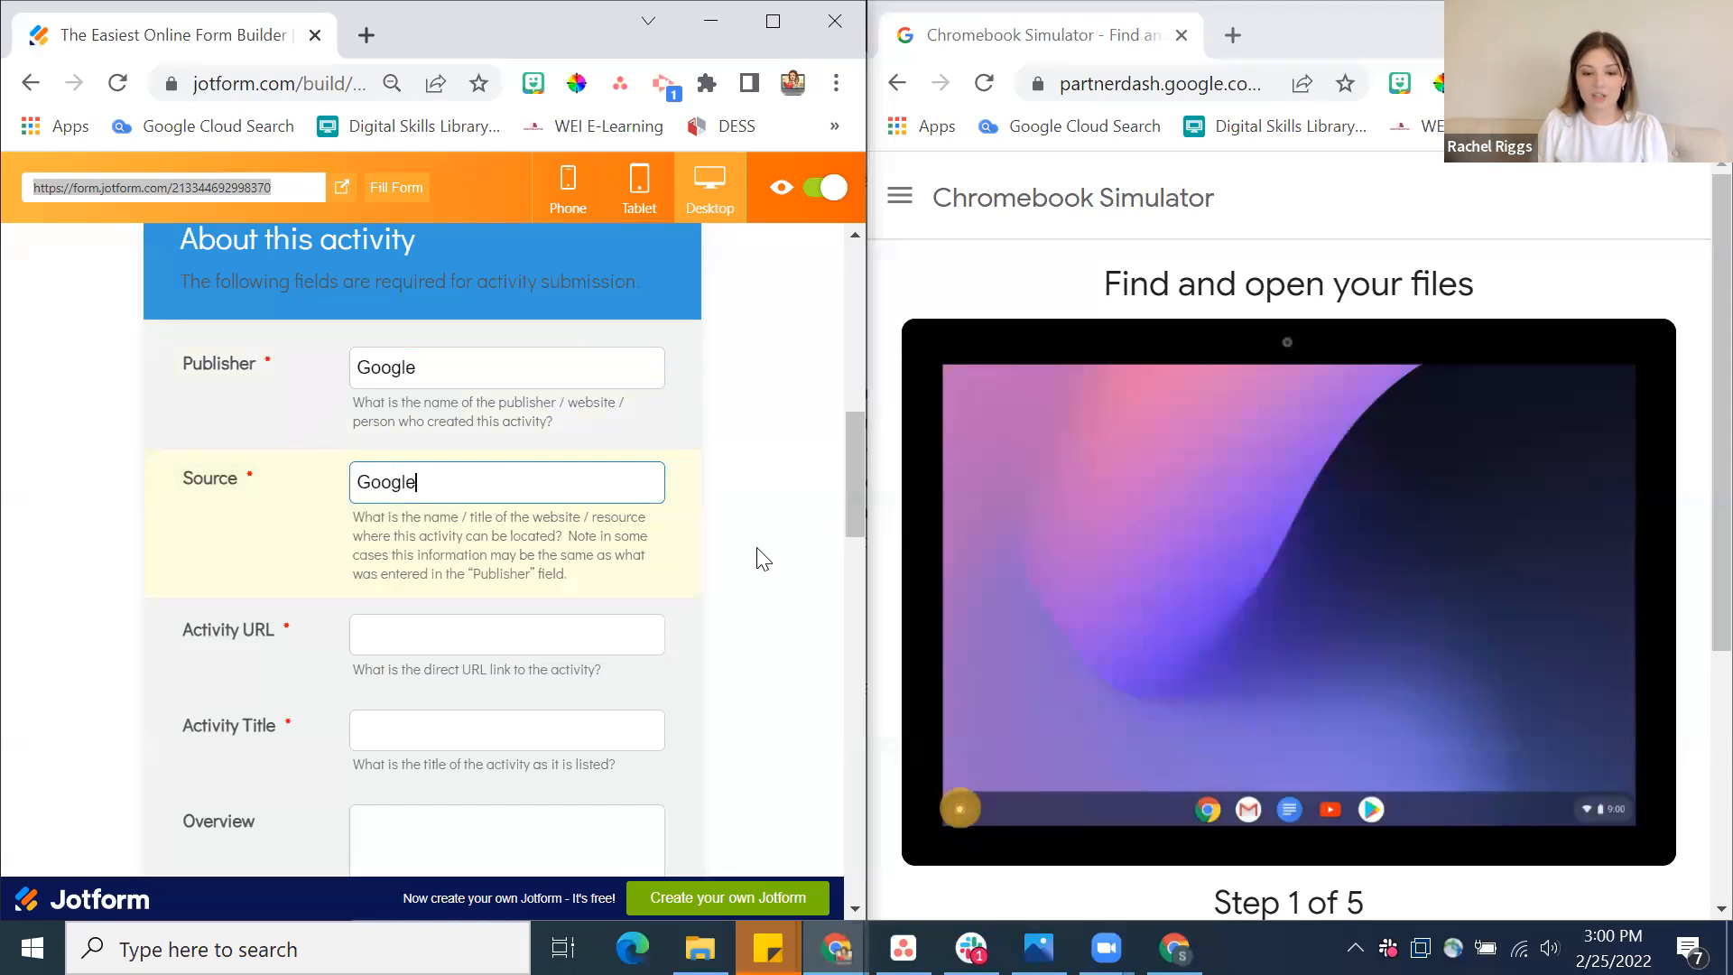
pyautogui.write('Ch')
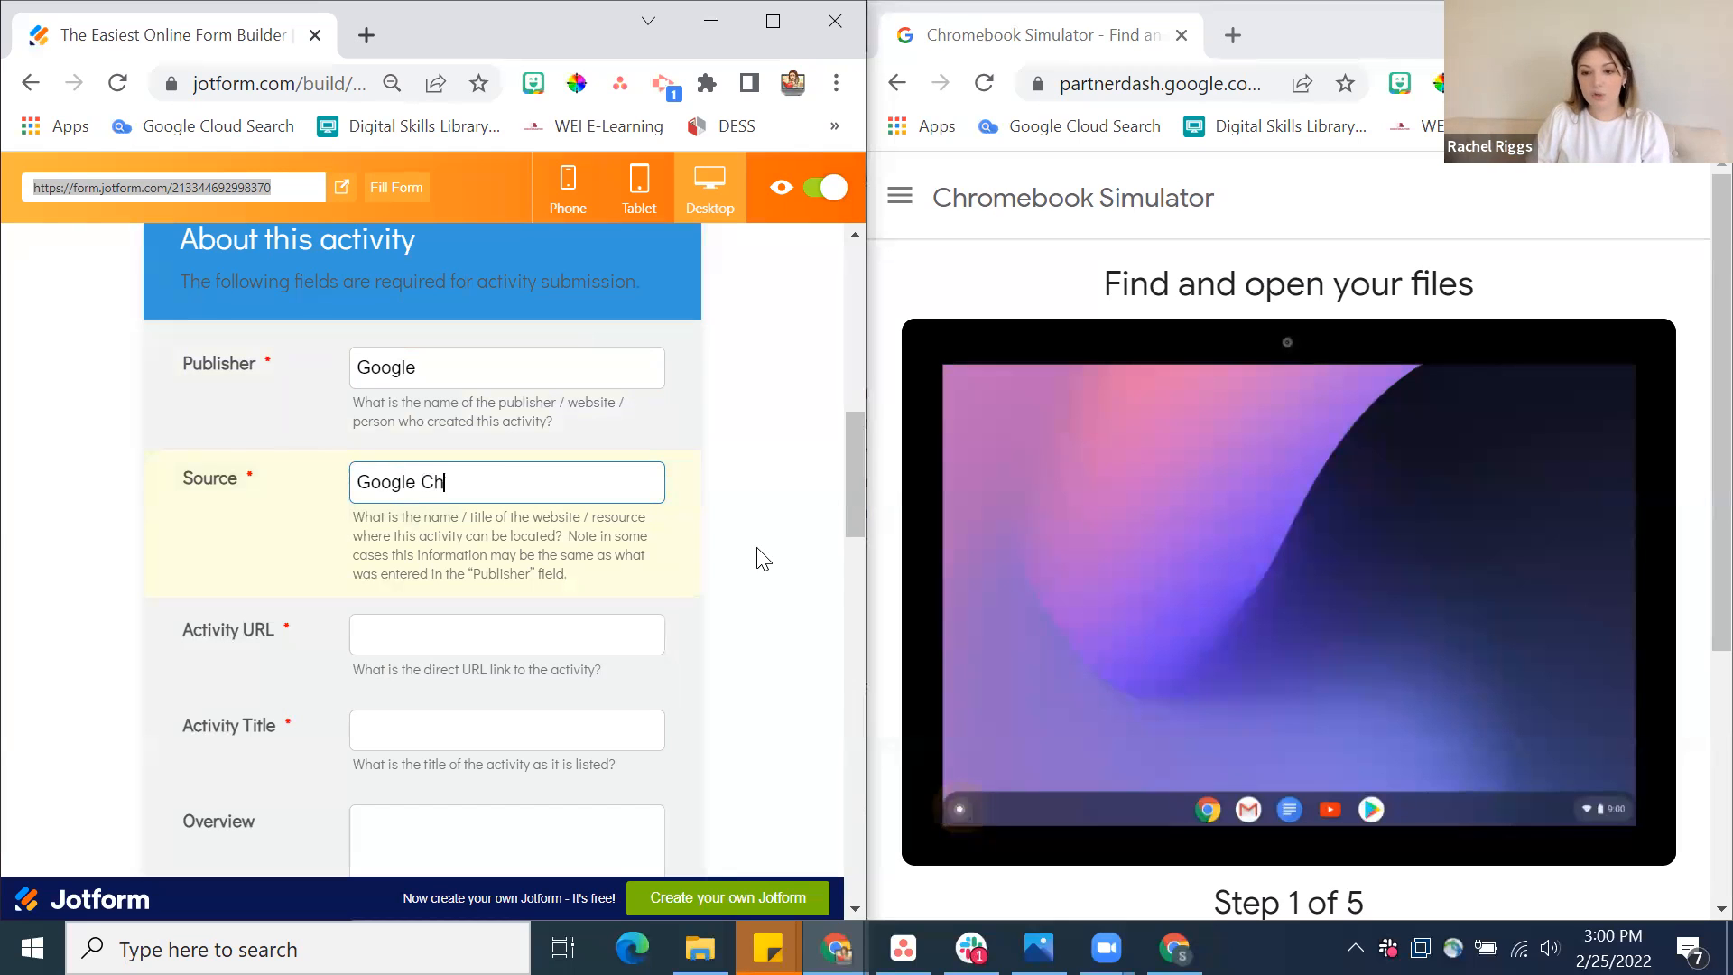
pyautogui.write('romebook Simulator')
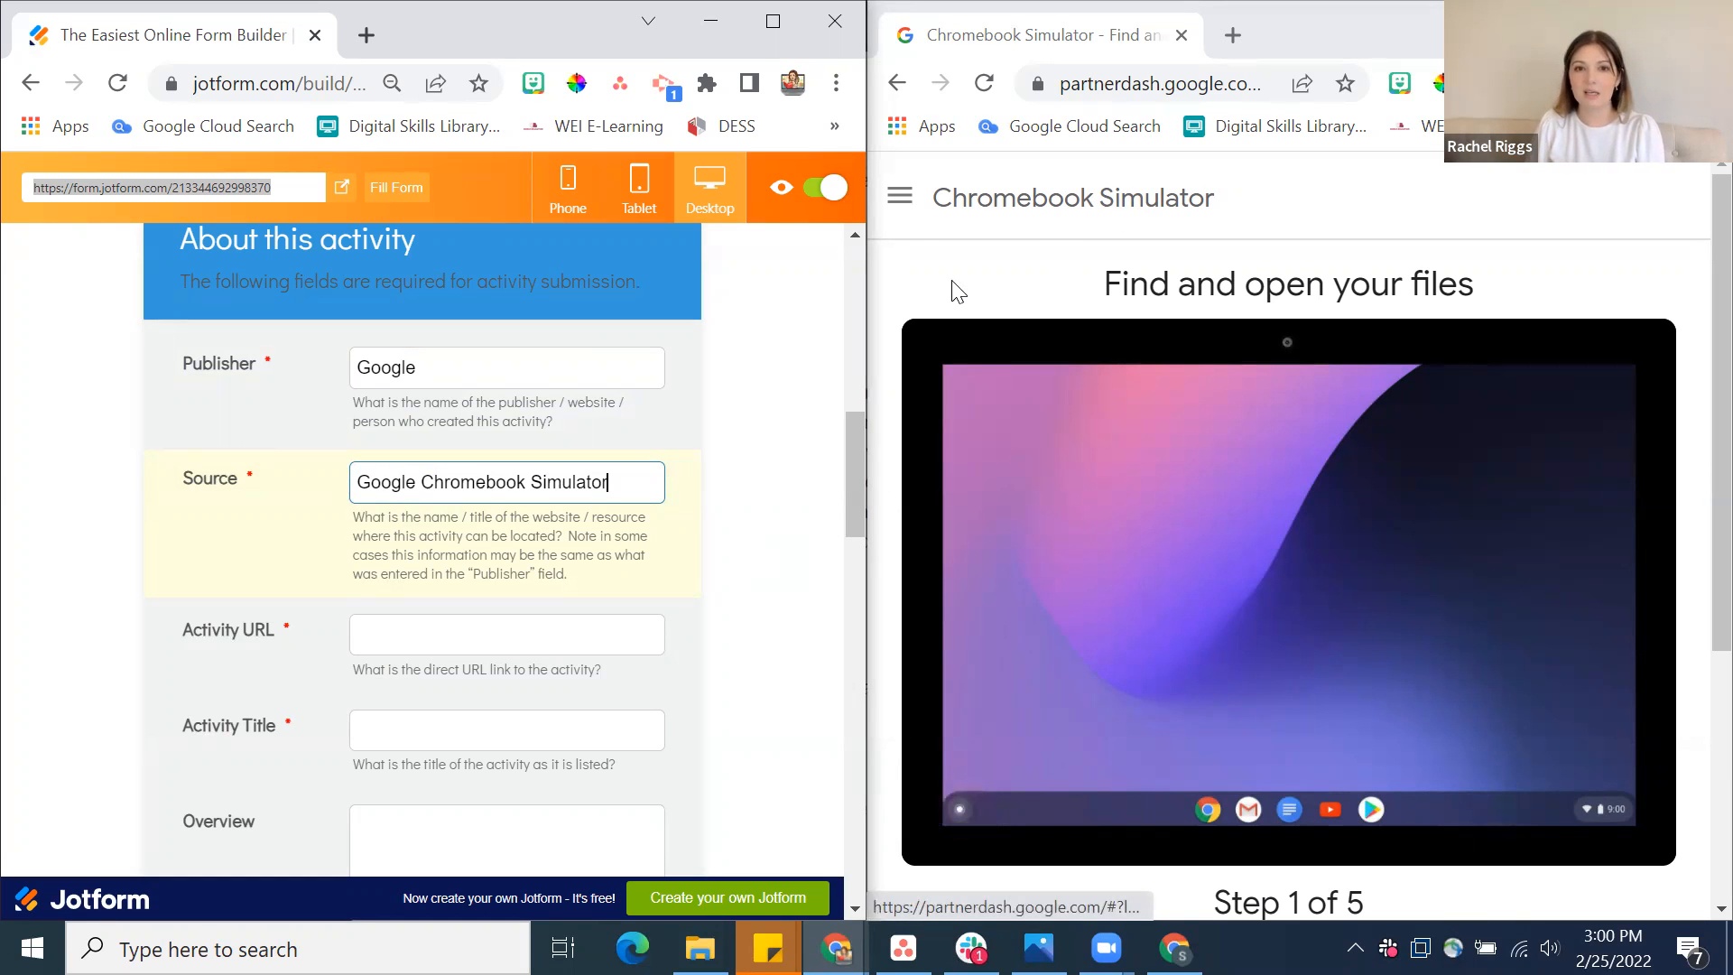
# Look through the individual tutorials under Get started in the Chromebook Simulator, then return to the open tutorial
pyautogui.click(900, 199)
pyautogui.scroll(-5, 1254, 524)
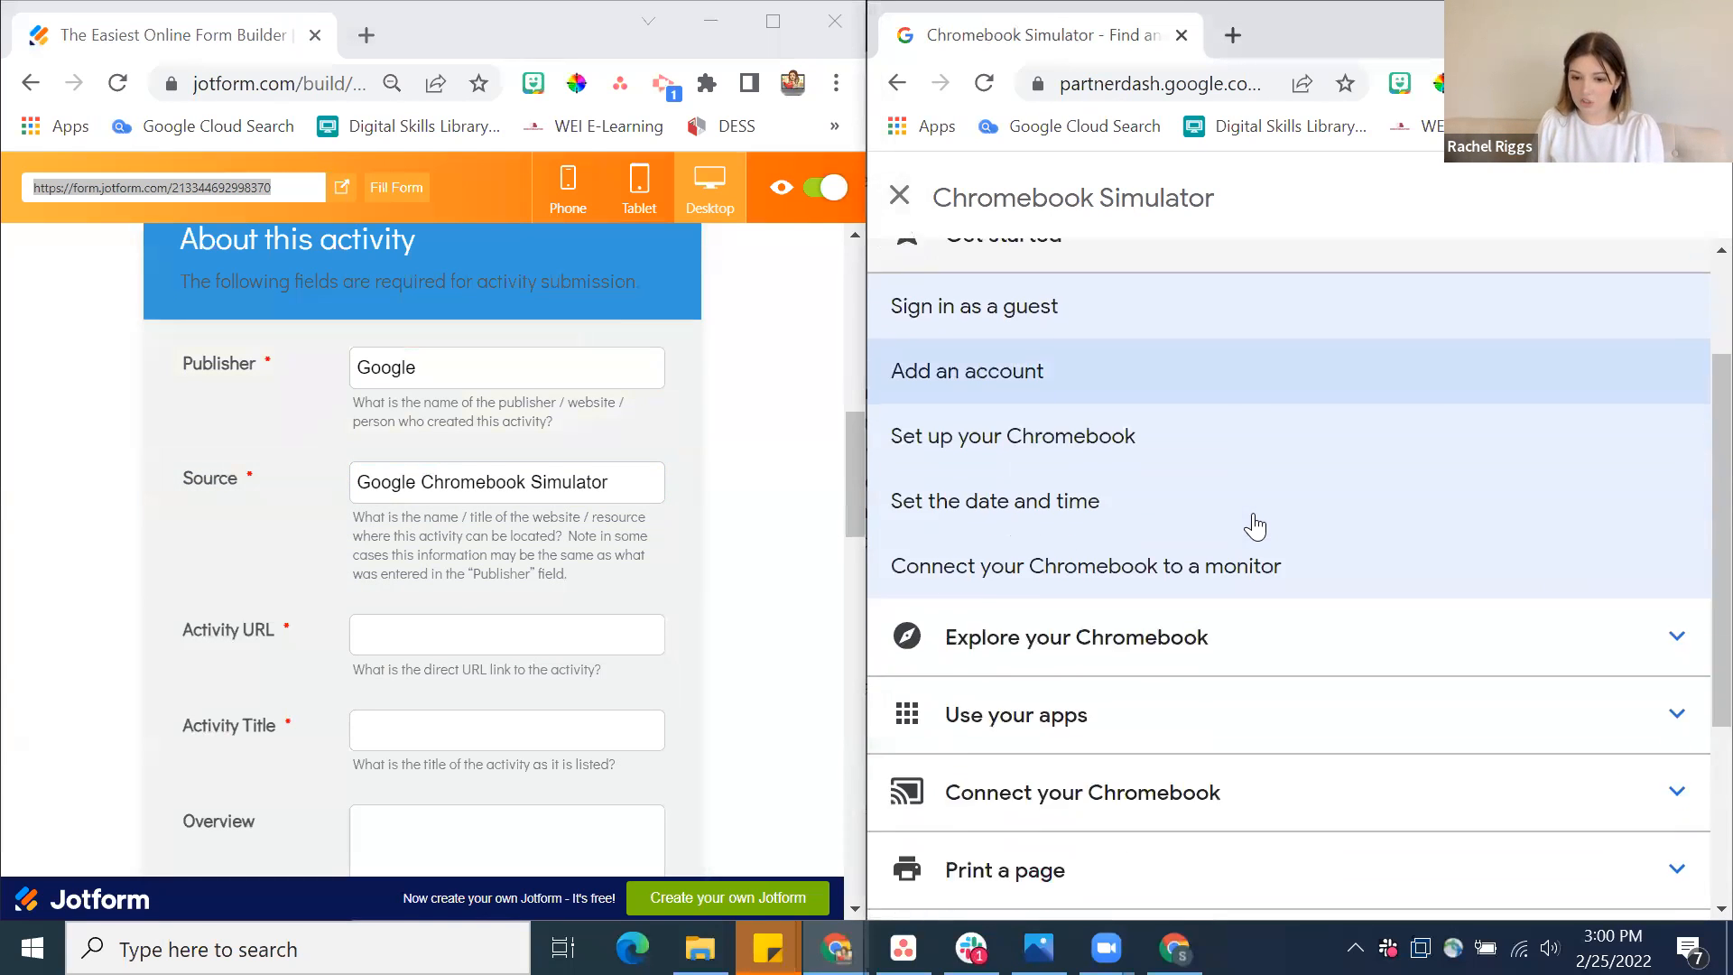
pyautogui.scroll(5, 1255, 526)
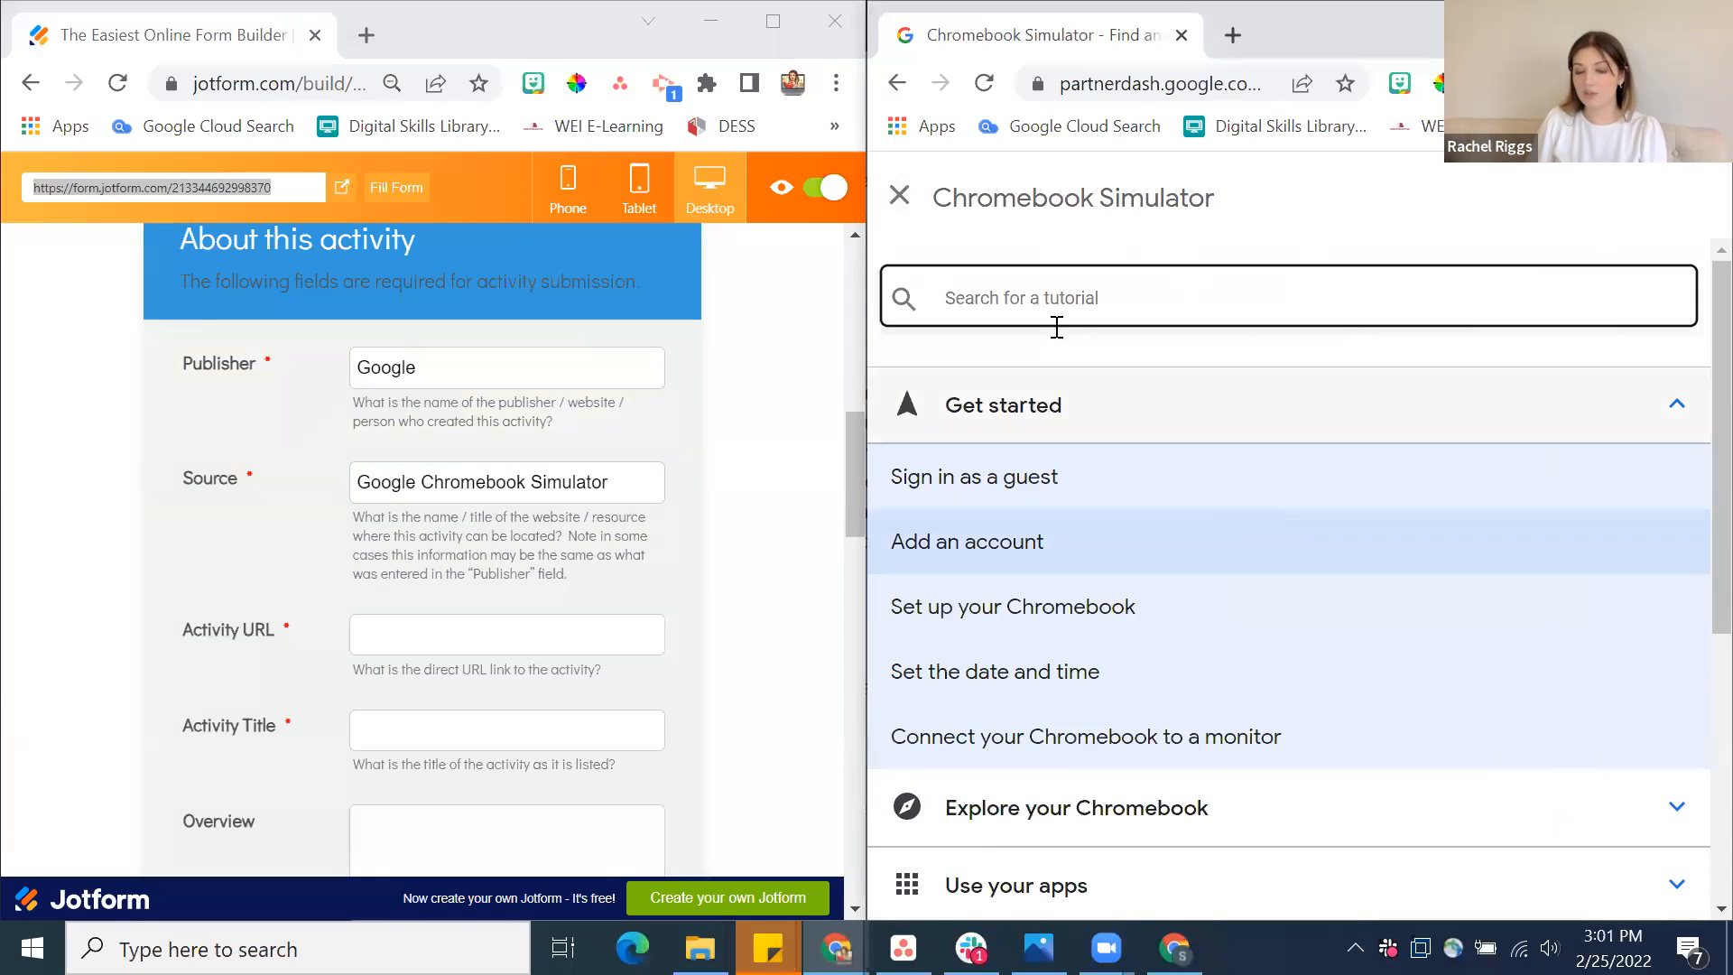
pyautogui.click(900, 196)
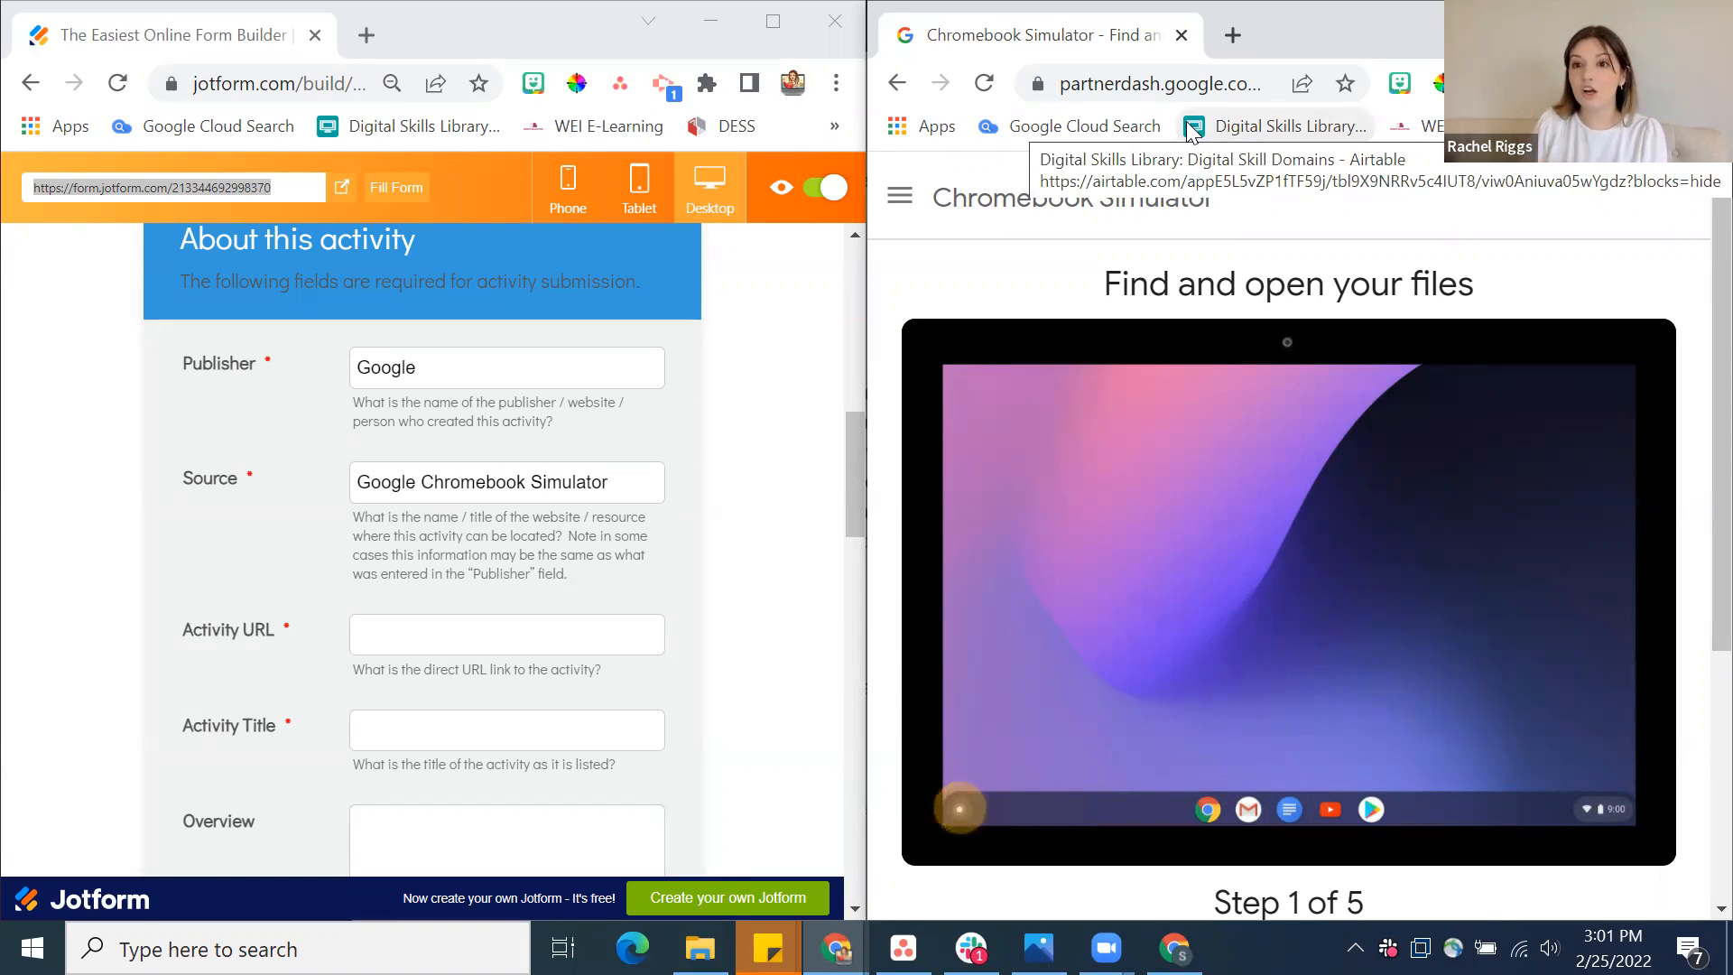
# Copy the web address of the Chromebook Simulator page into the form's Activity URL field
pyautogui.click(1183, 81)
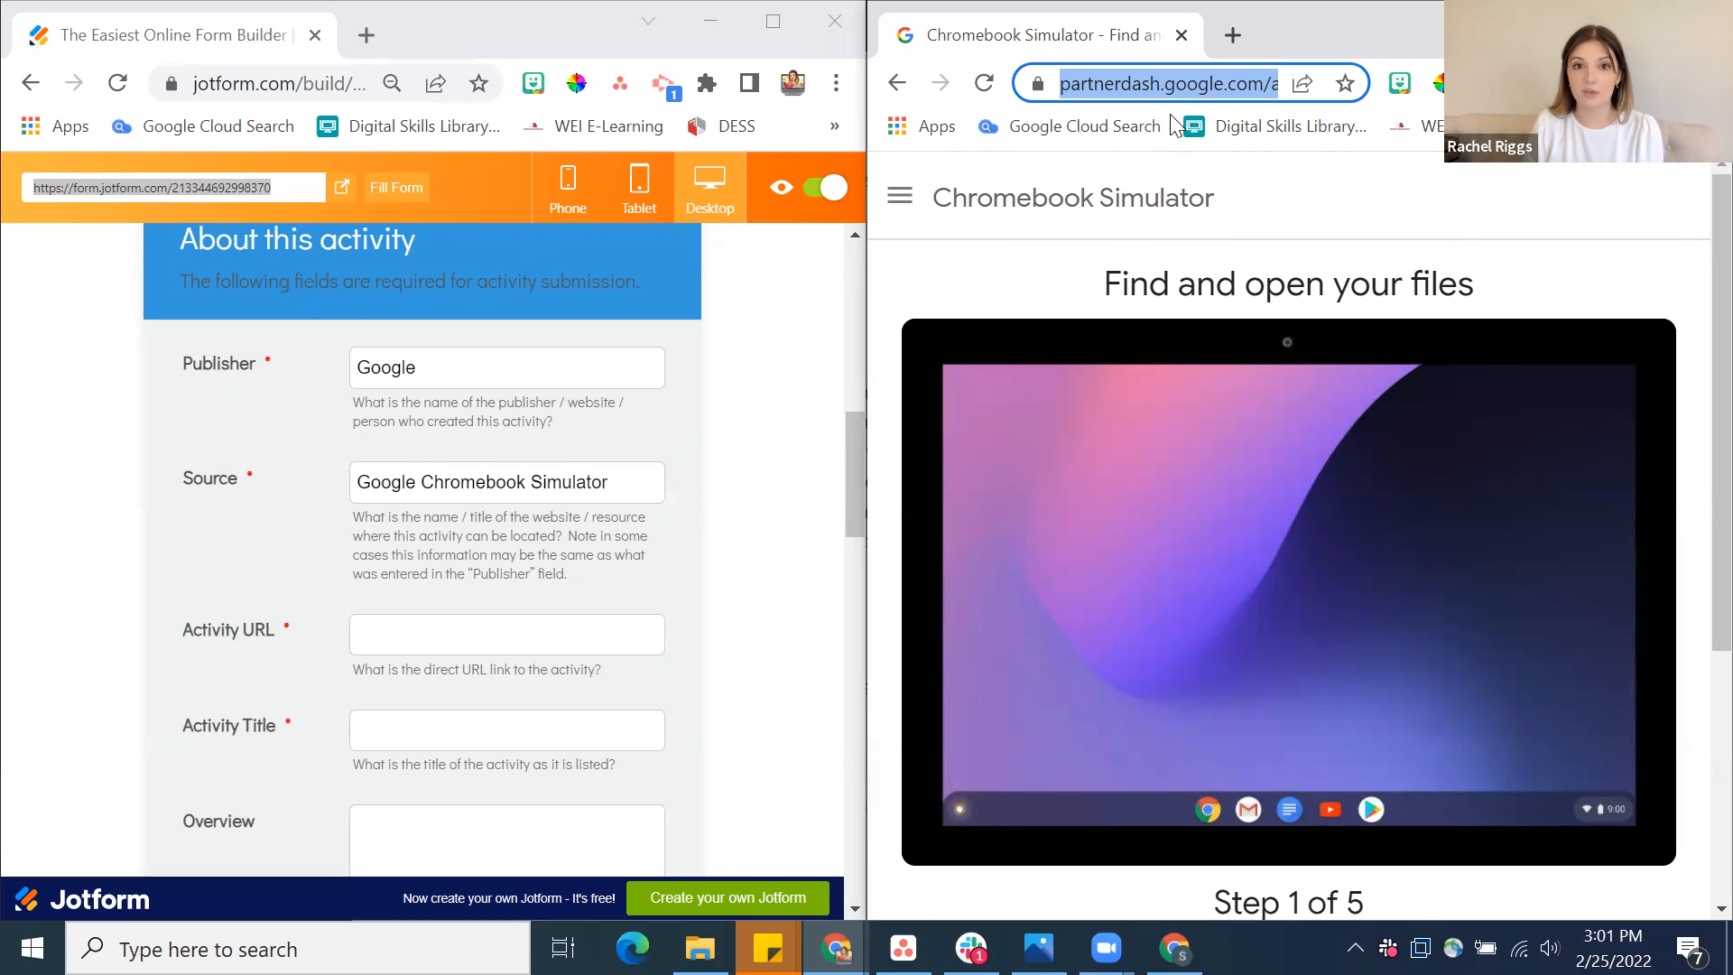
pyautogui.click(522, 635)
pyautogui.write('https://partnerdash.google.com/apps/simulator/chromebook')
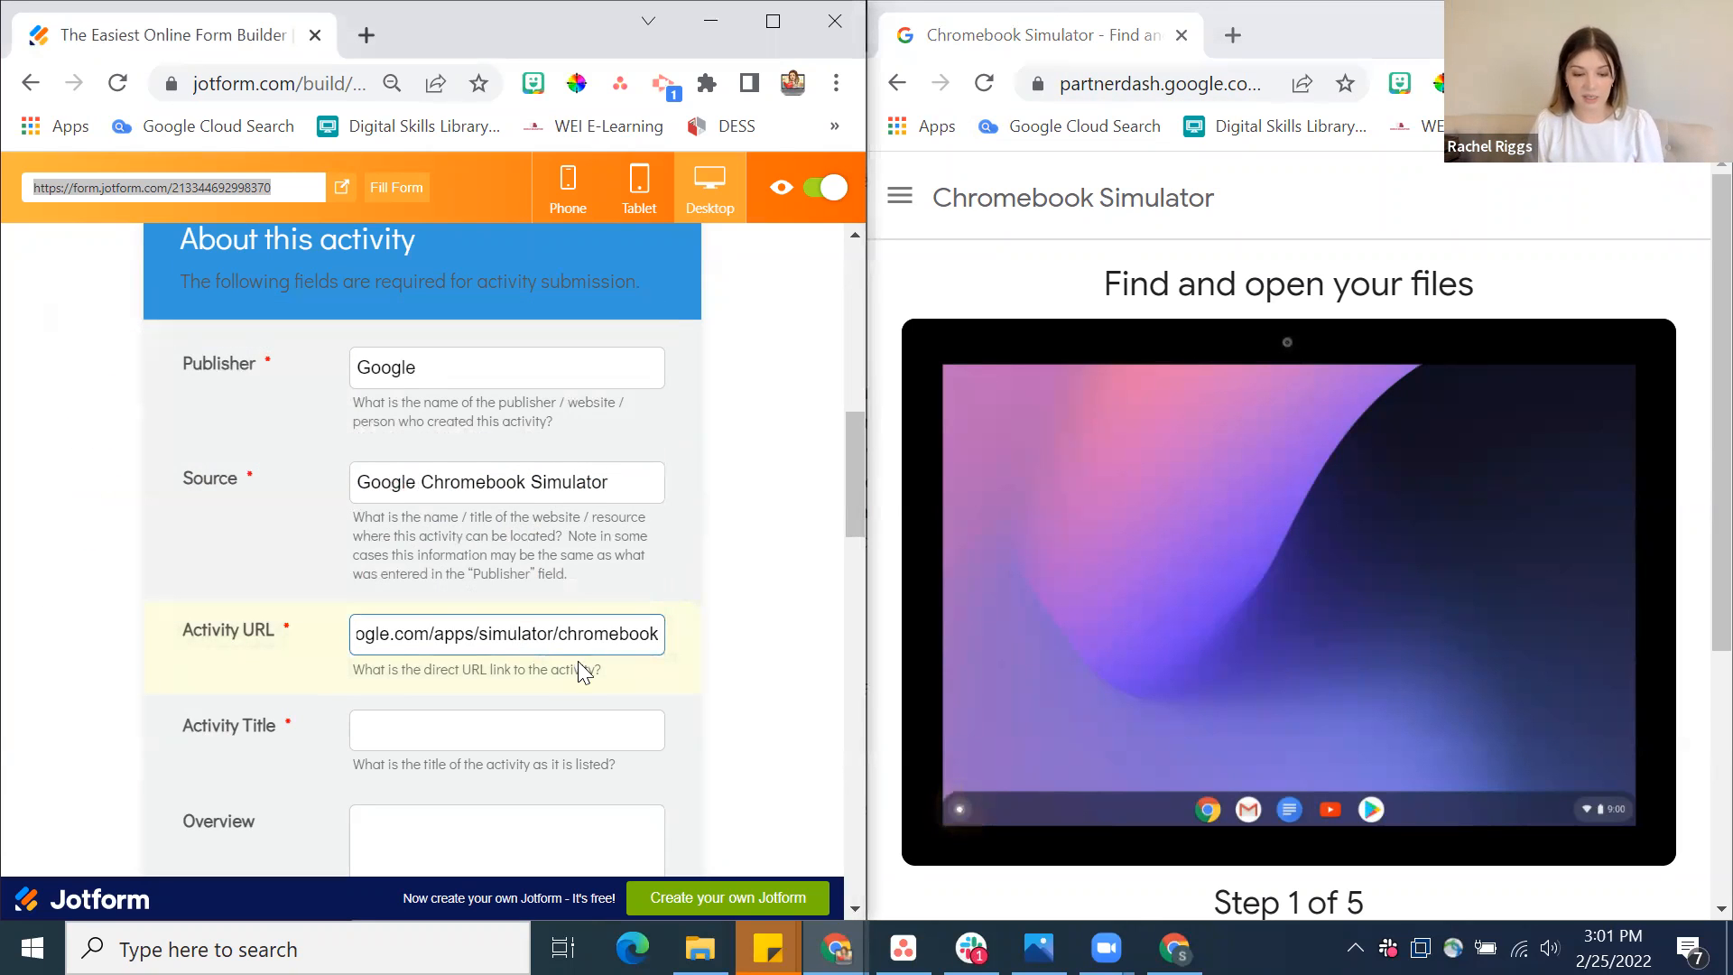
# Enter Chromebook Simulator as the Activity Title
pyautogui.scroll(-3, 581, 659)
pyautogui.click(533, 504)
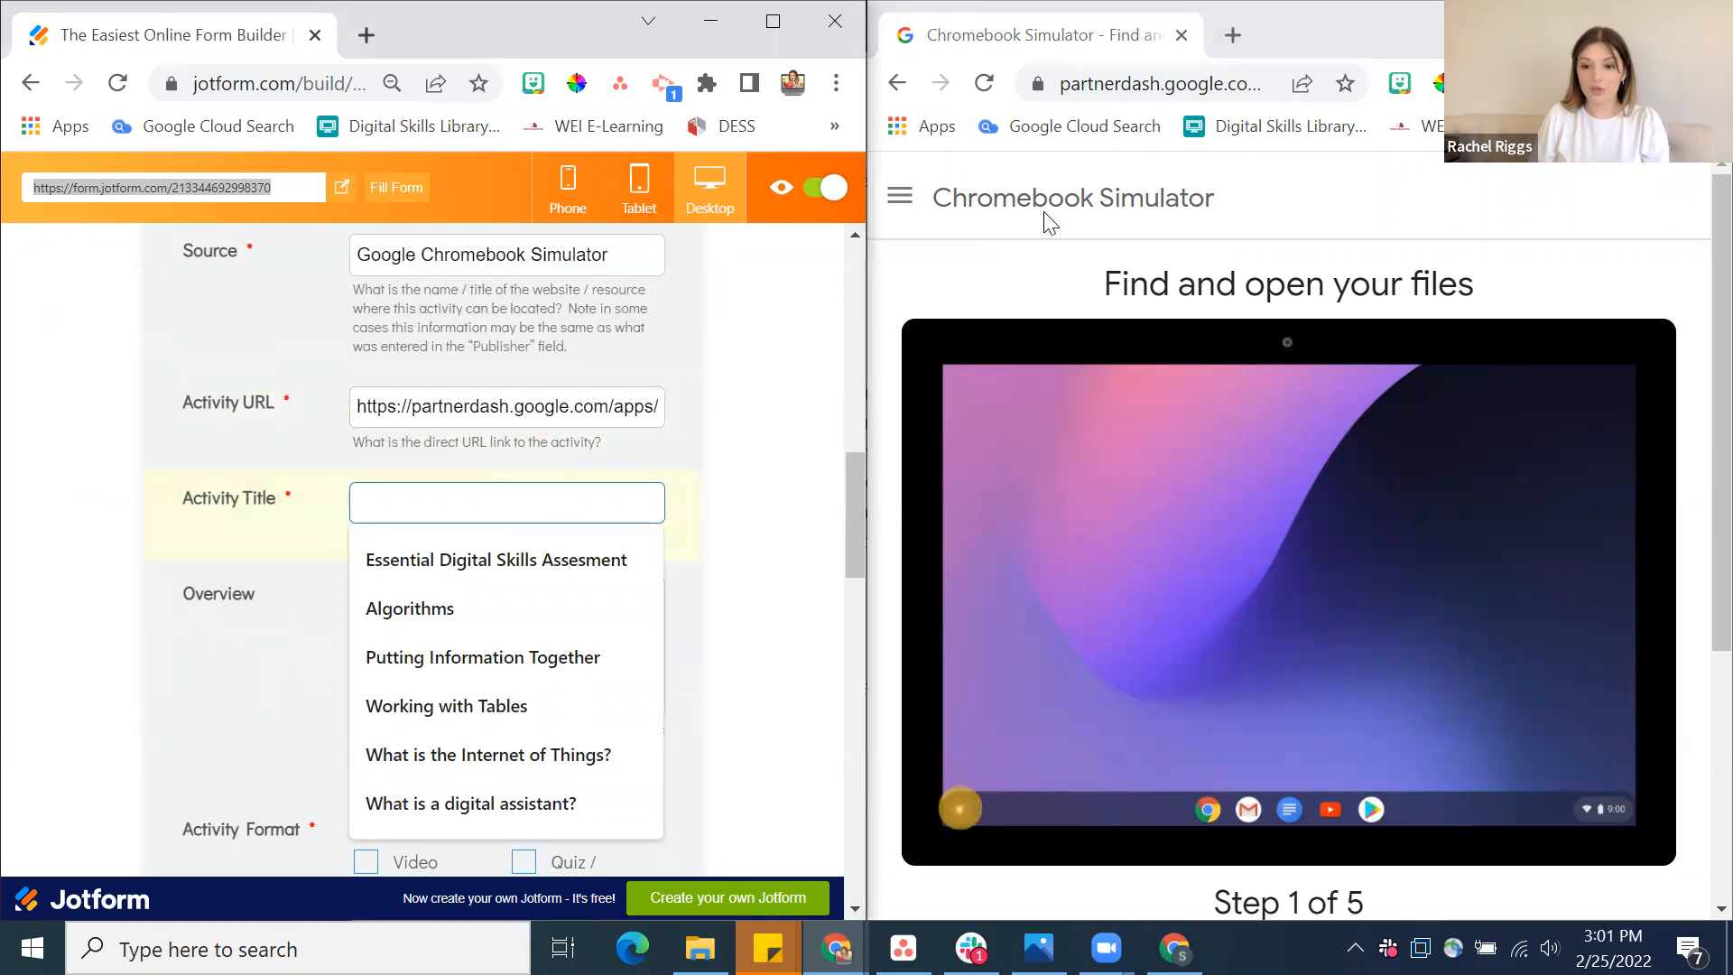
pyautogui.write('CHrom')
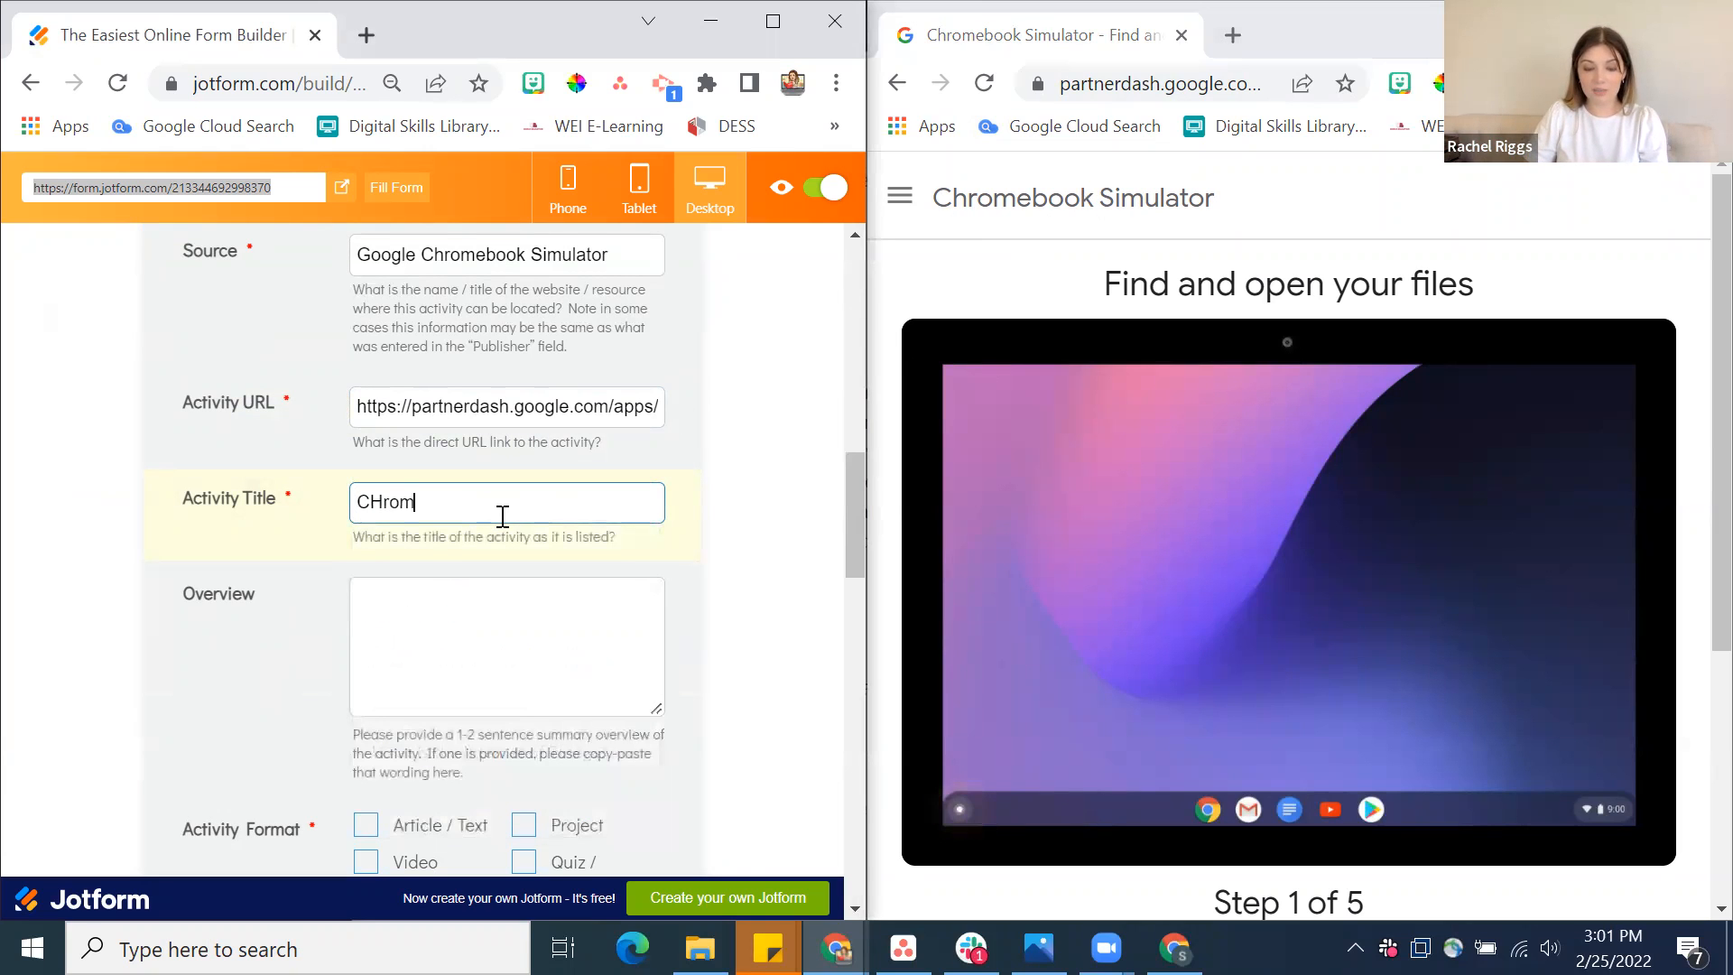
pyautogui.write('omebook Simul')
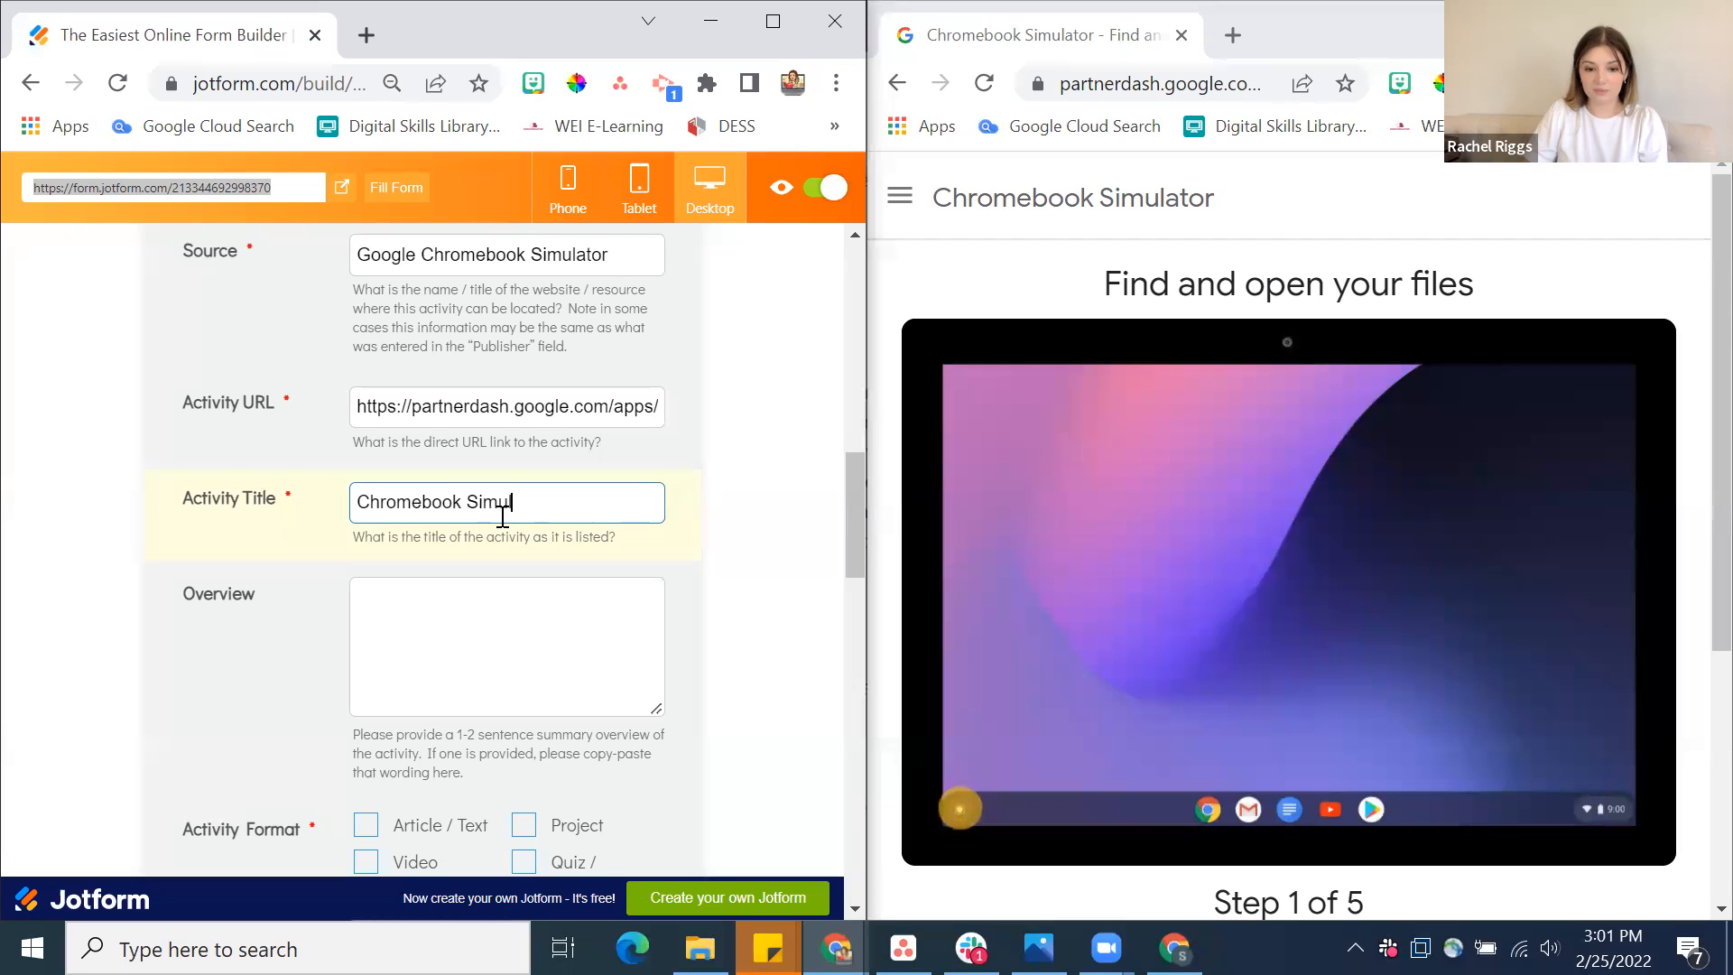
pyautogui.write('ator')
# Look through the Chromebook Simulator's topic list and open tutorial for a summary suitable for the activity's Overview
pyautogui.click(497, 632)
pyautogui.scroll(-2, 499, 641)
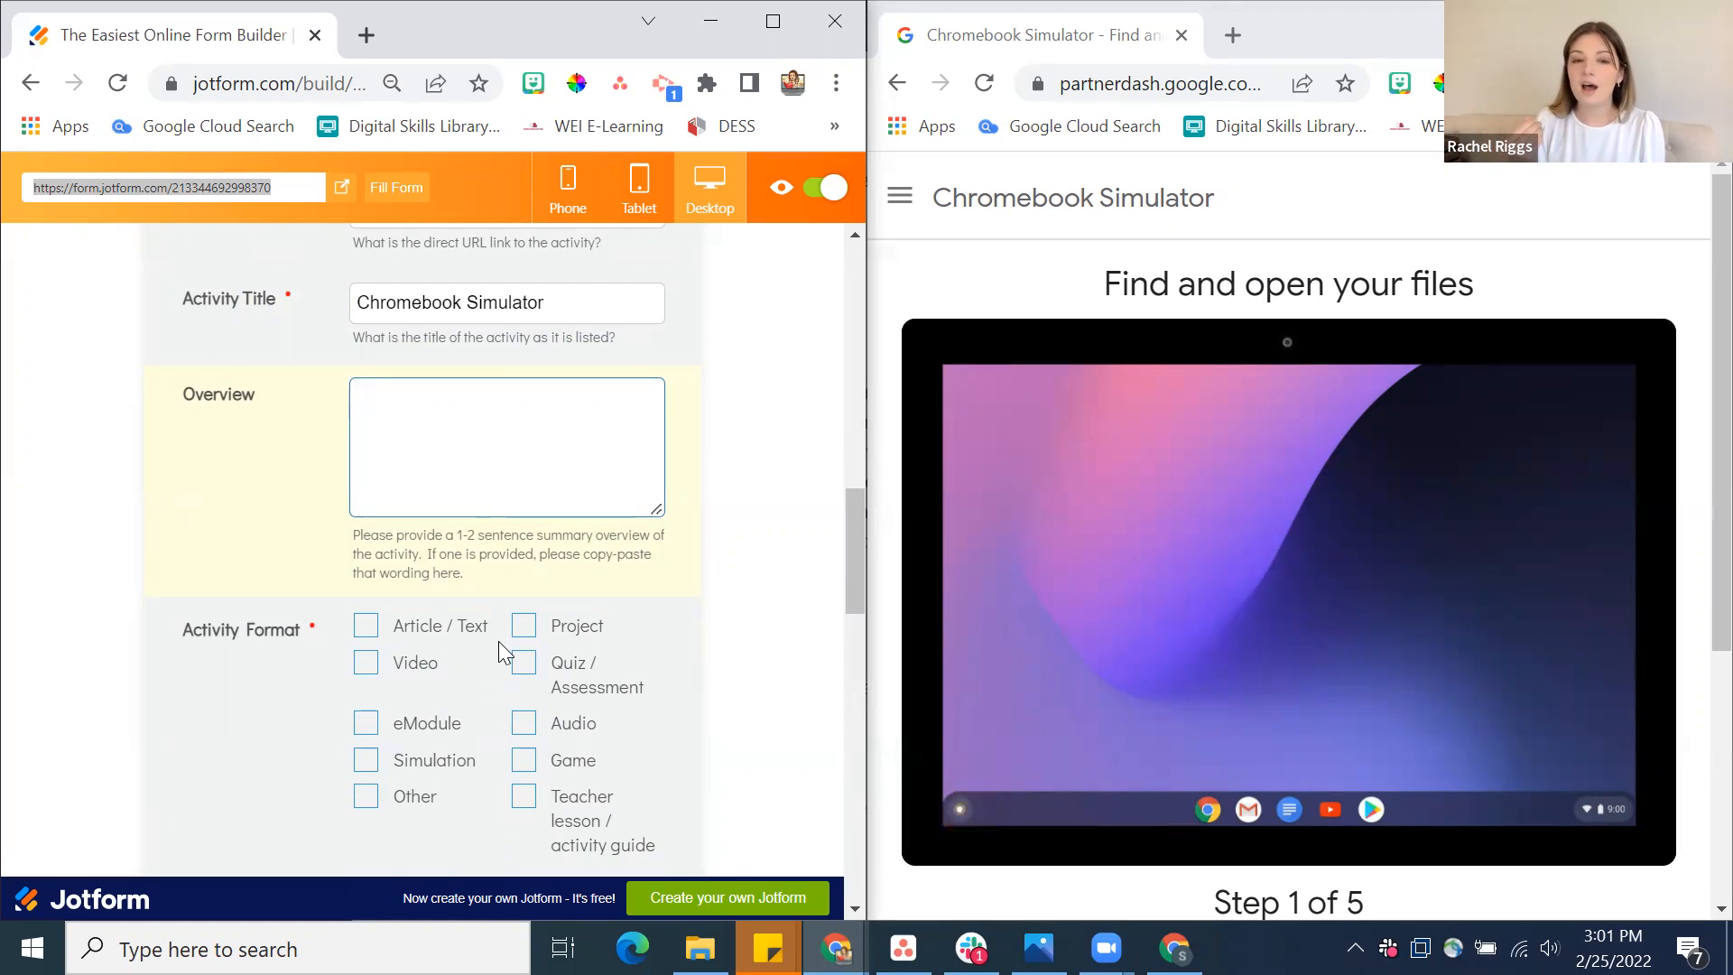
pyautogui.click(919, 217)
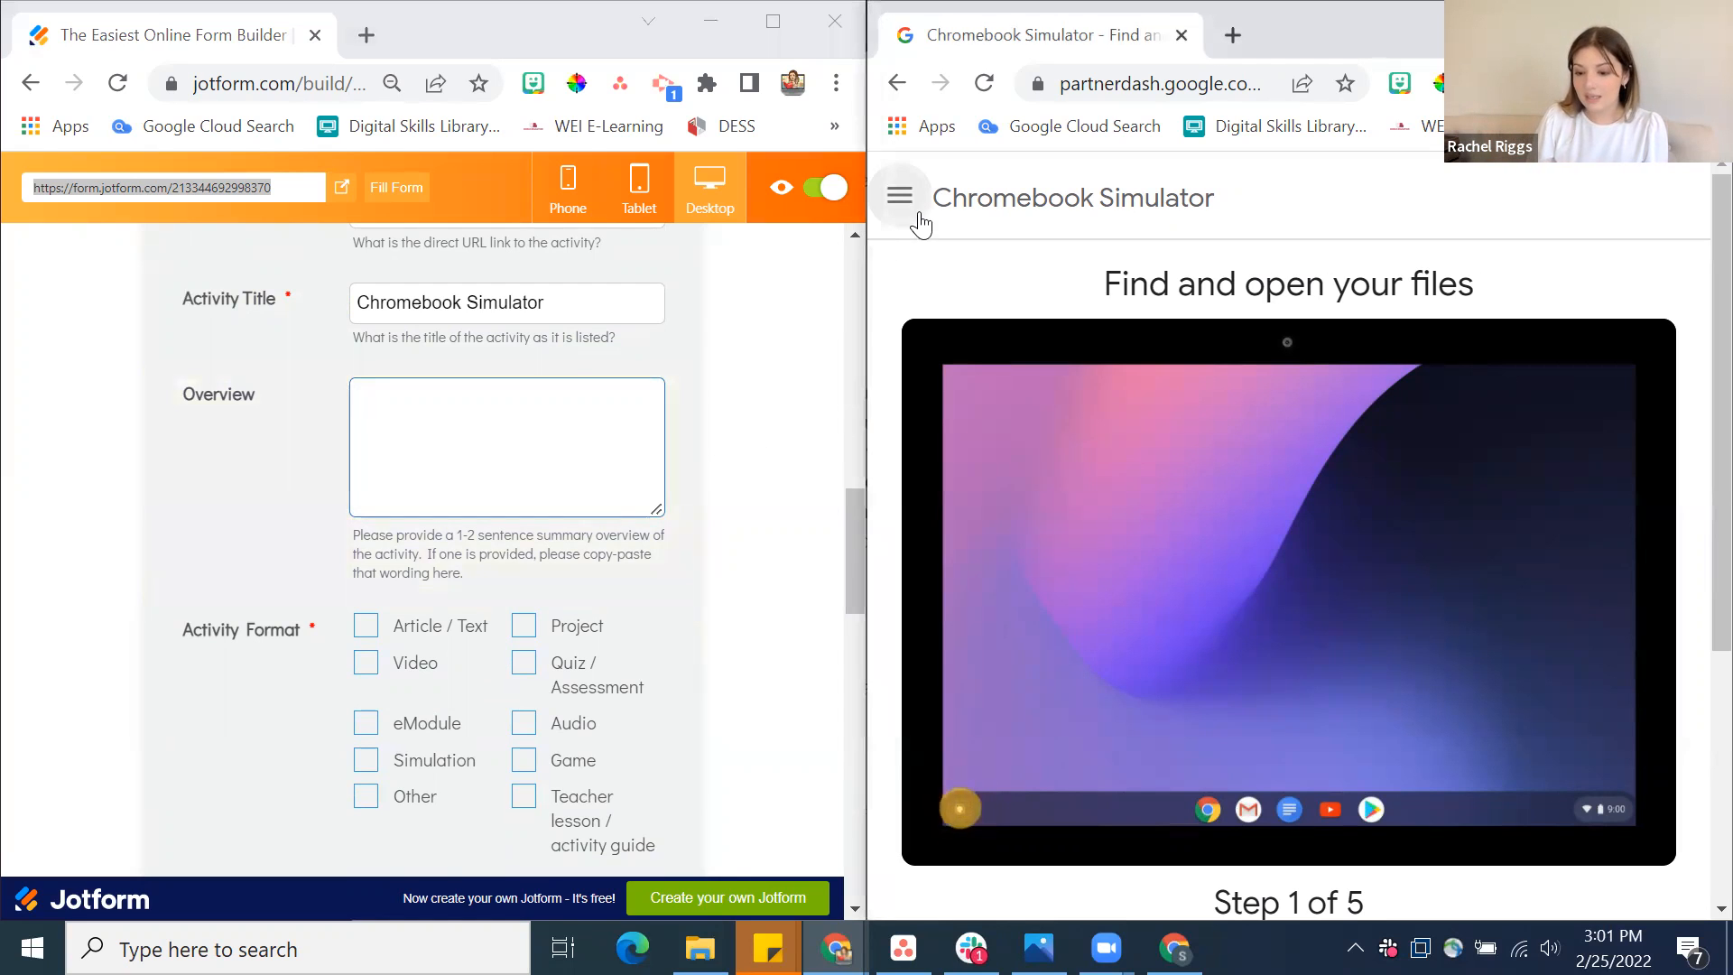
pyautogui.click(919, 217)
pyautogui.scroll(-1, 1201, 425)
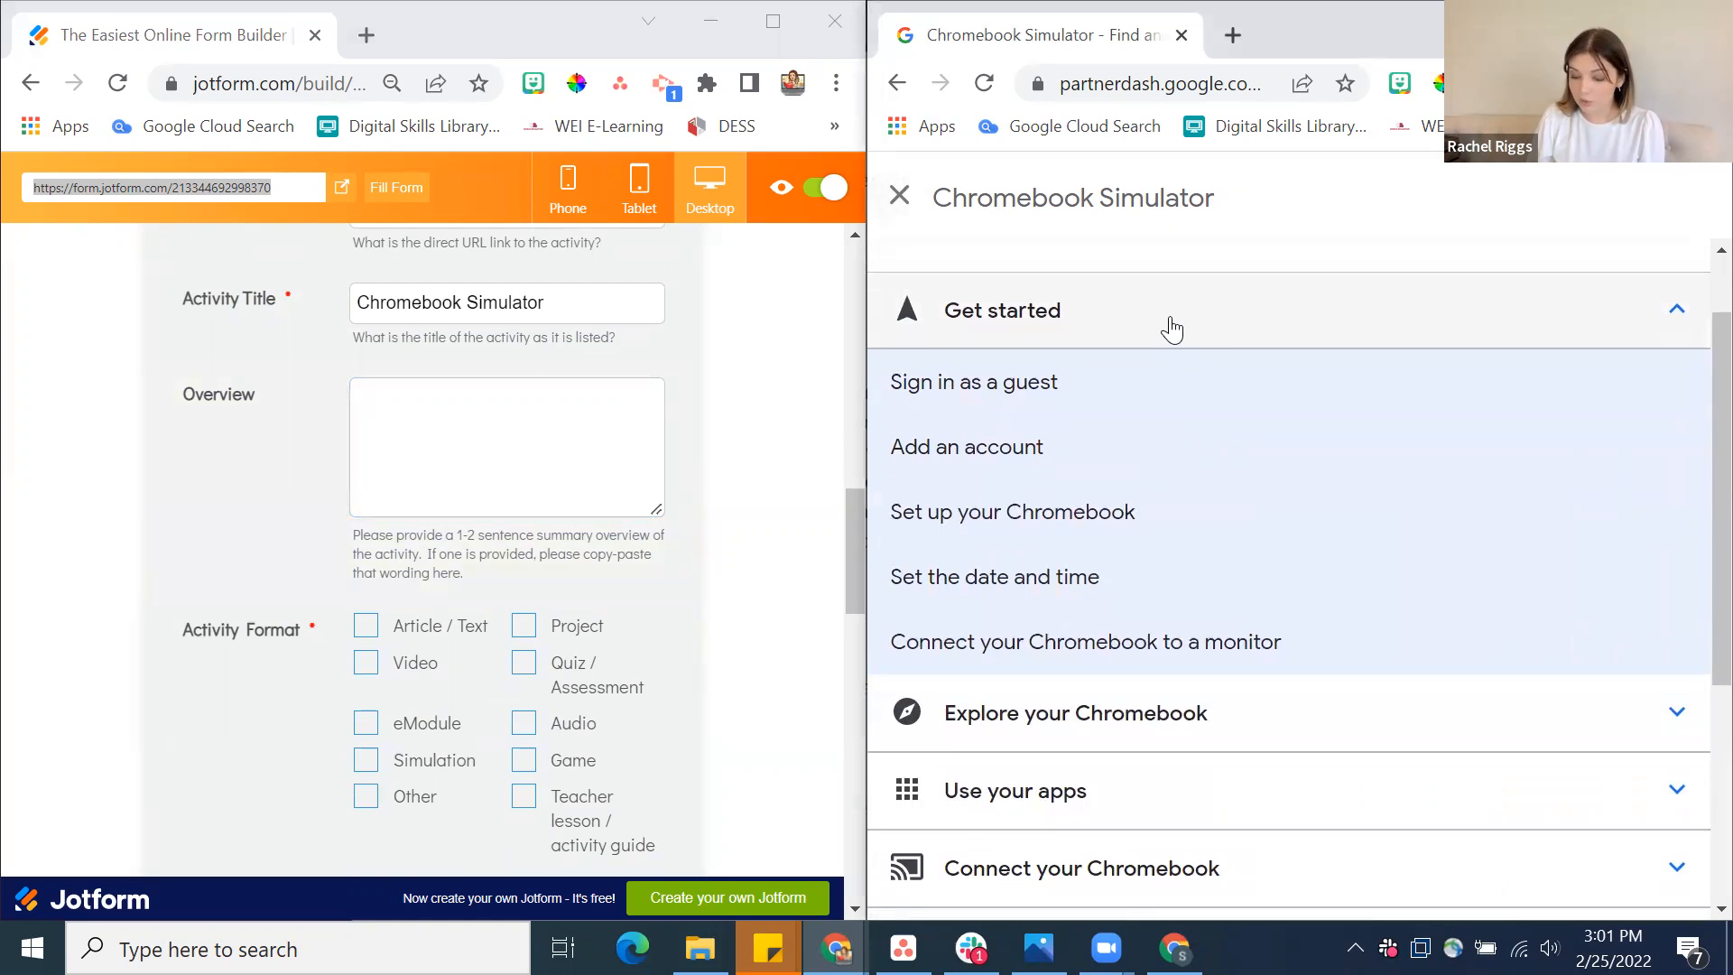
pyautogui.scroll(-4, 1217, 532)
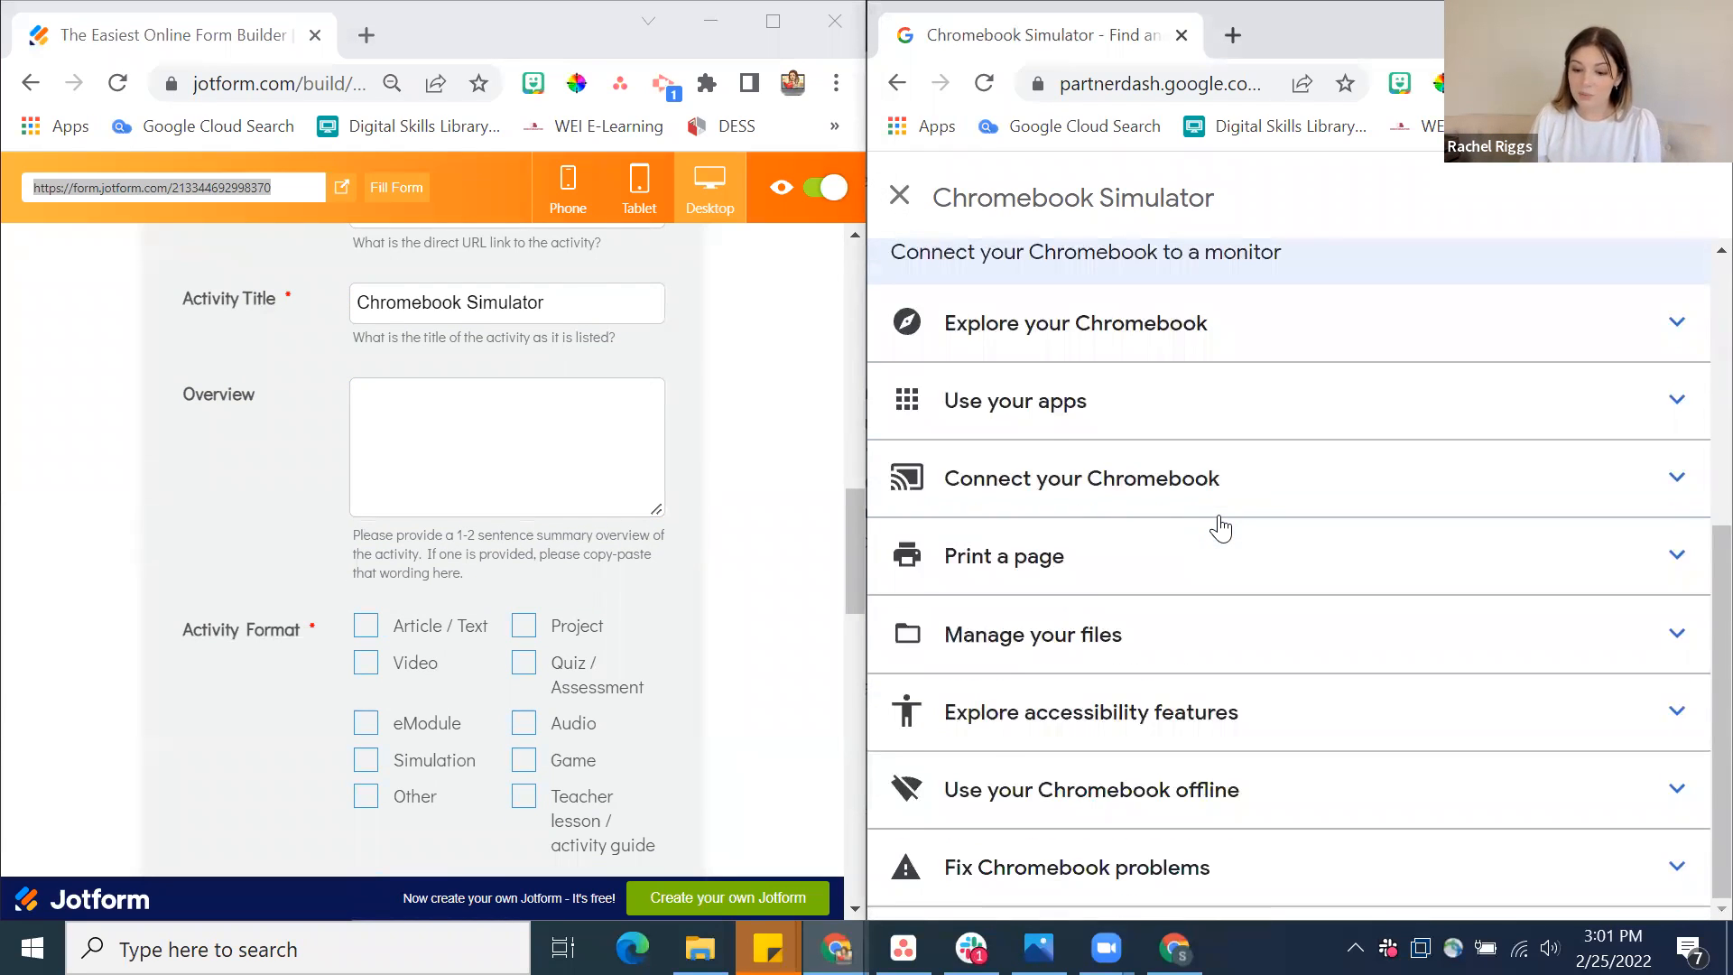
pyautogui.scroll(5, 1221, 528)
pyautogui.click(899, 195)
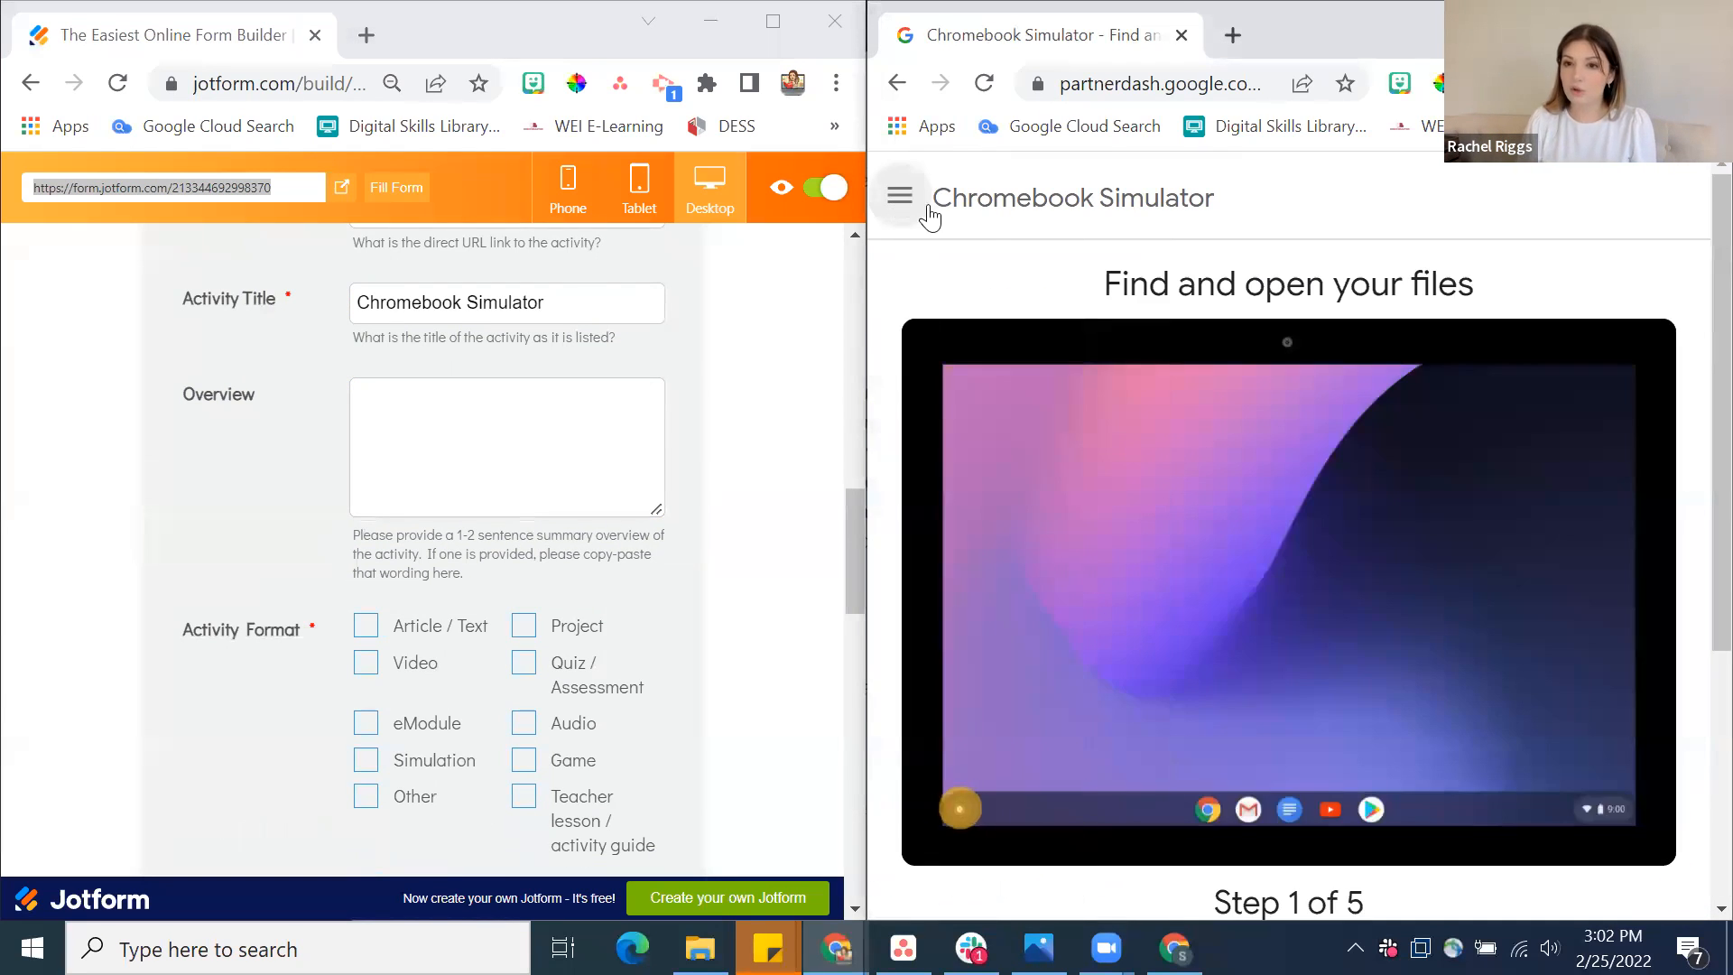
pyautogui.scroll(-4, 1176, 398)
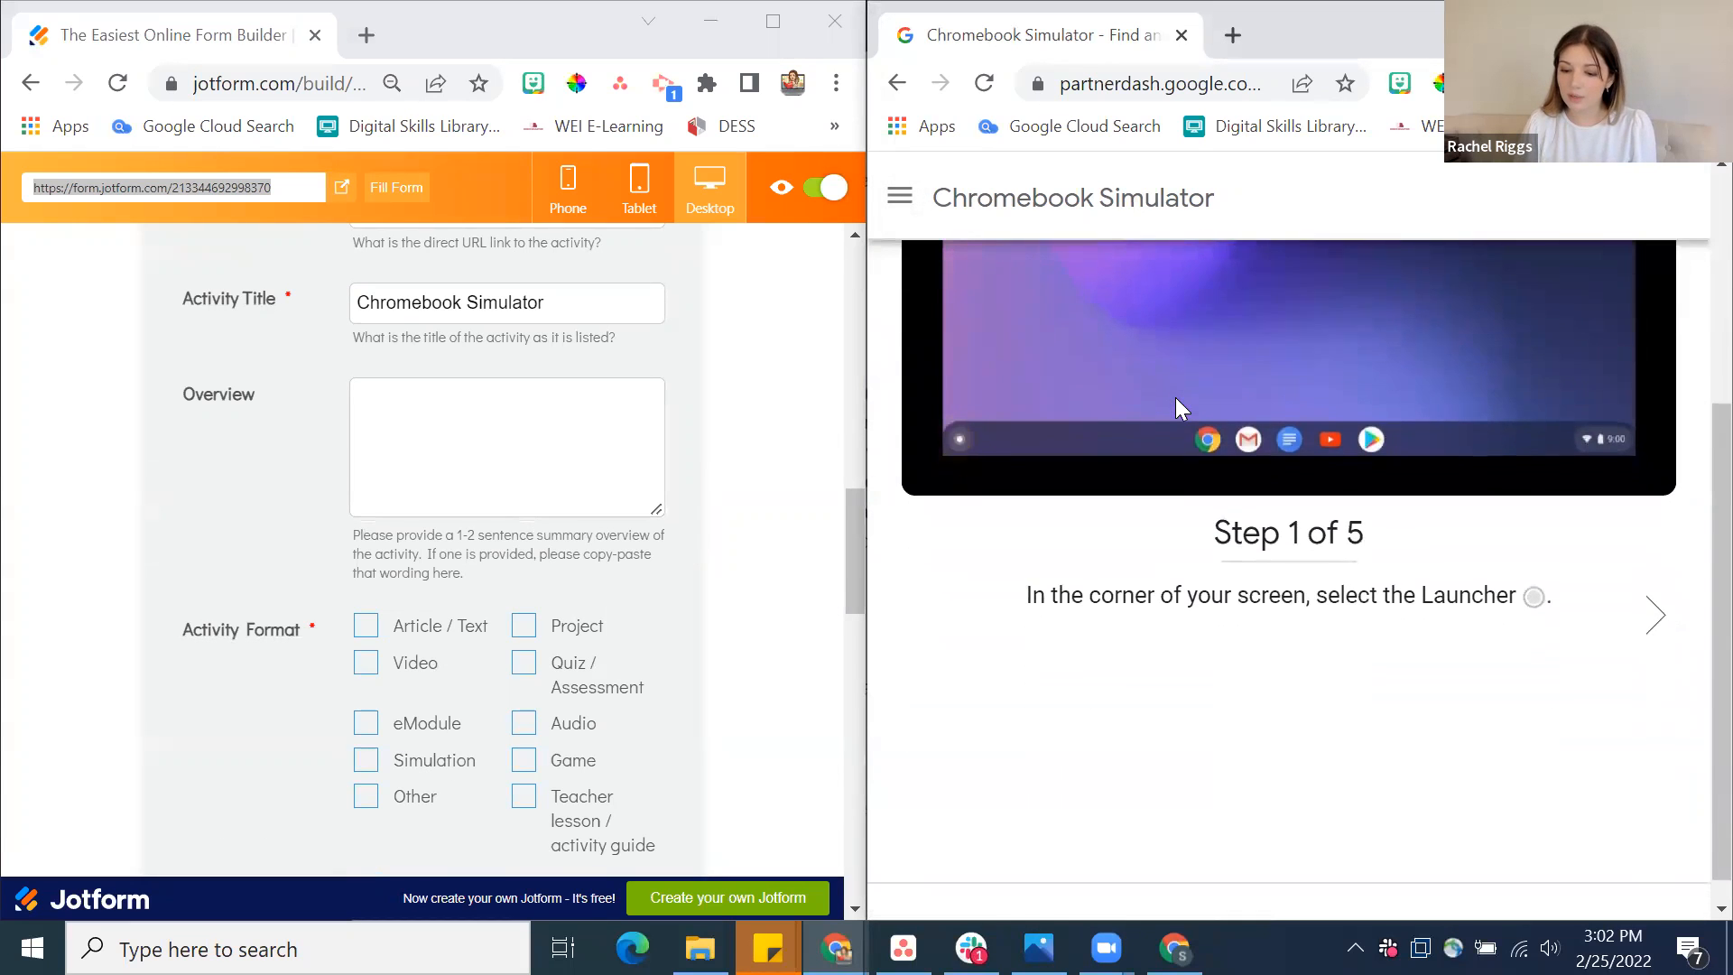
pyautogui.scroll(4, 1176, 397)
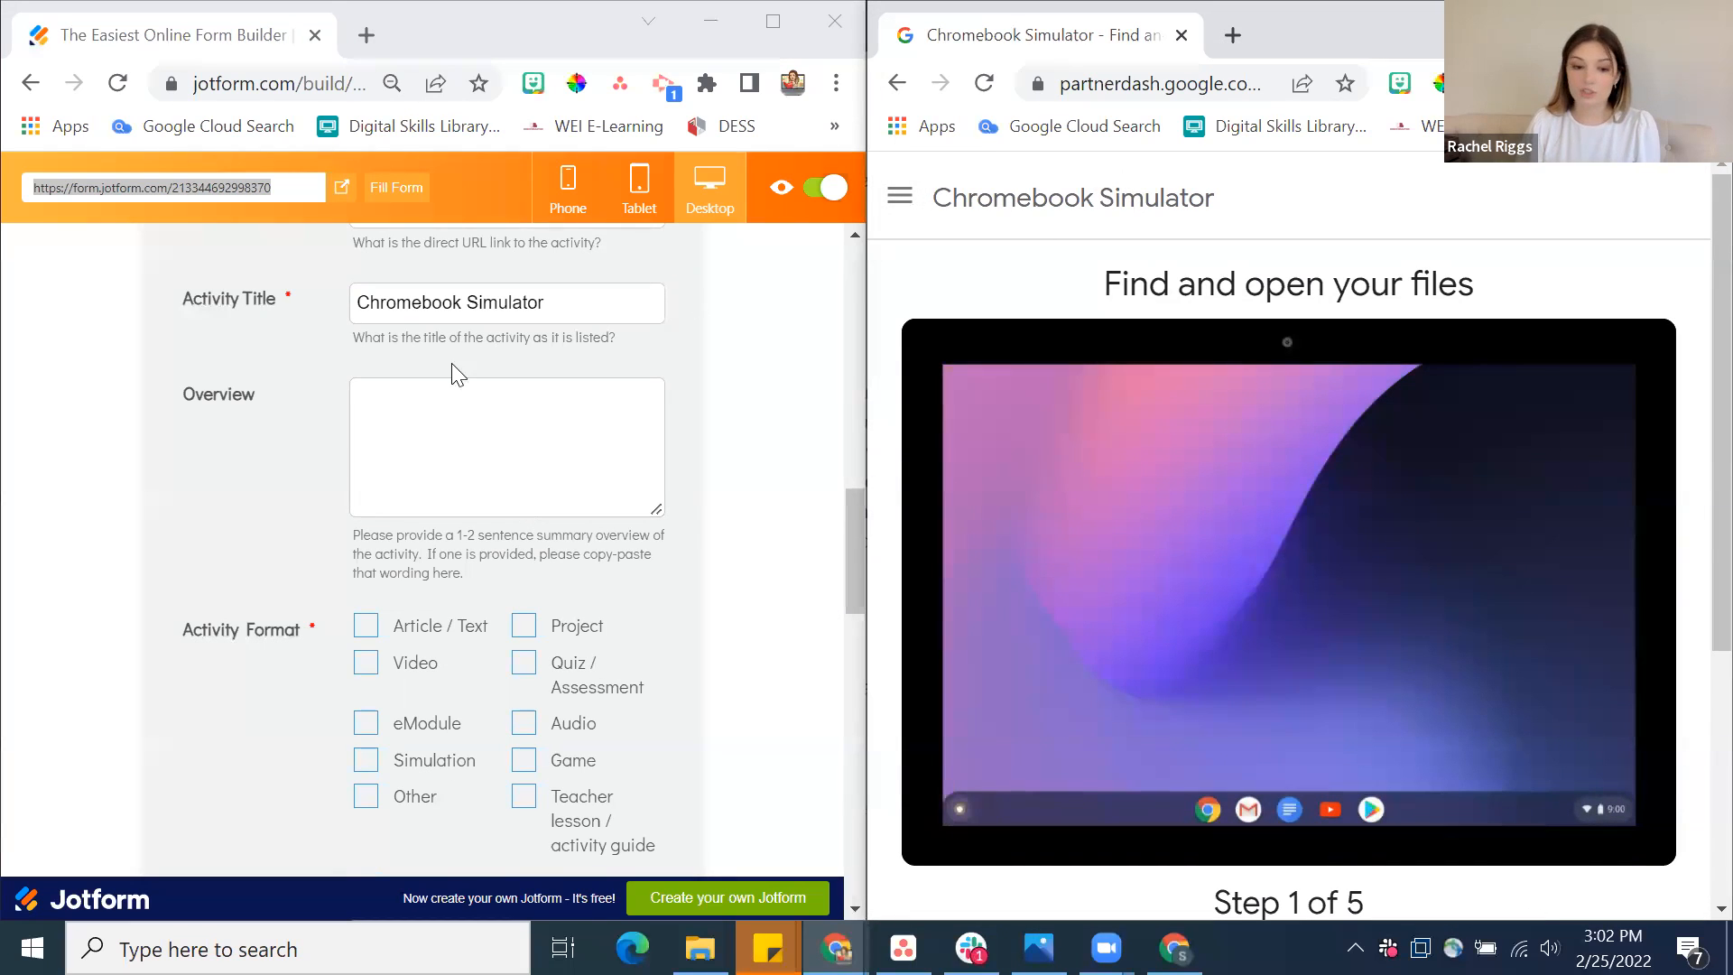
# Open the Set up your Chromebook tutorial from the simulator's Get started topics
pyautogui.click(427, 448)
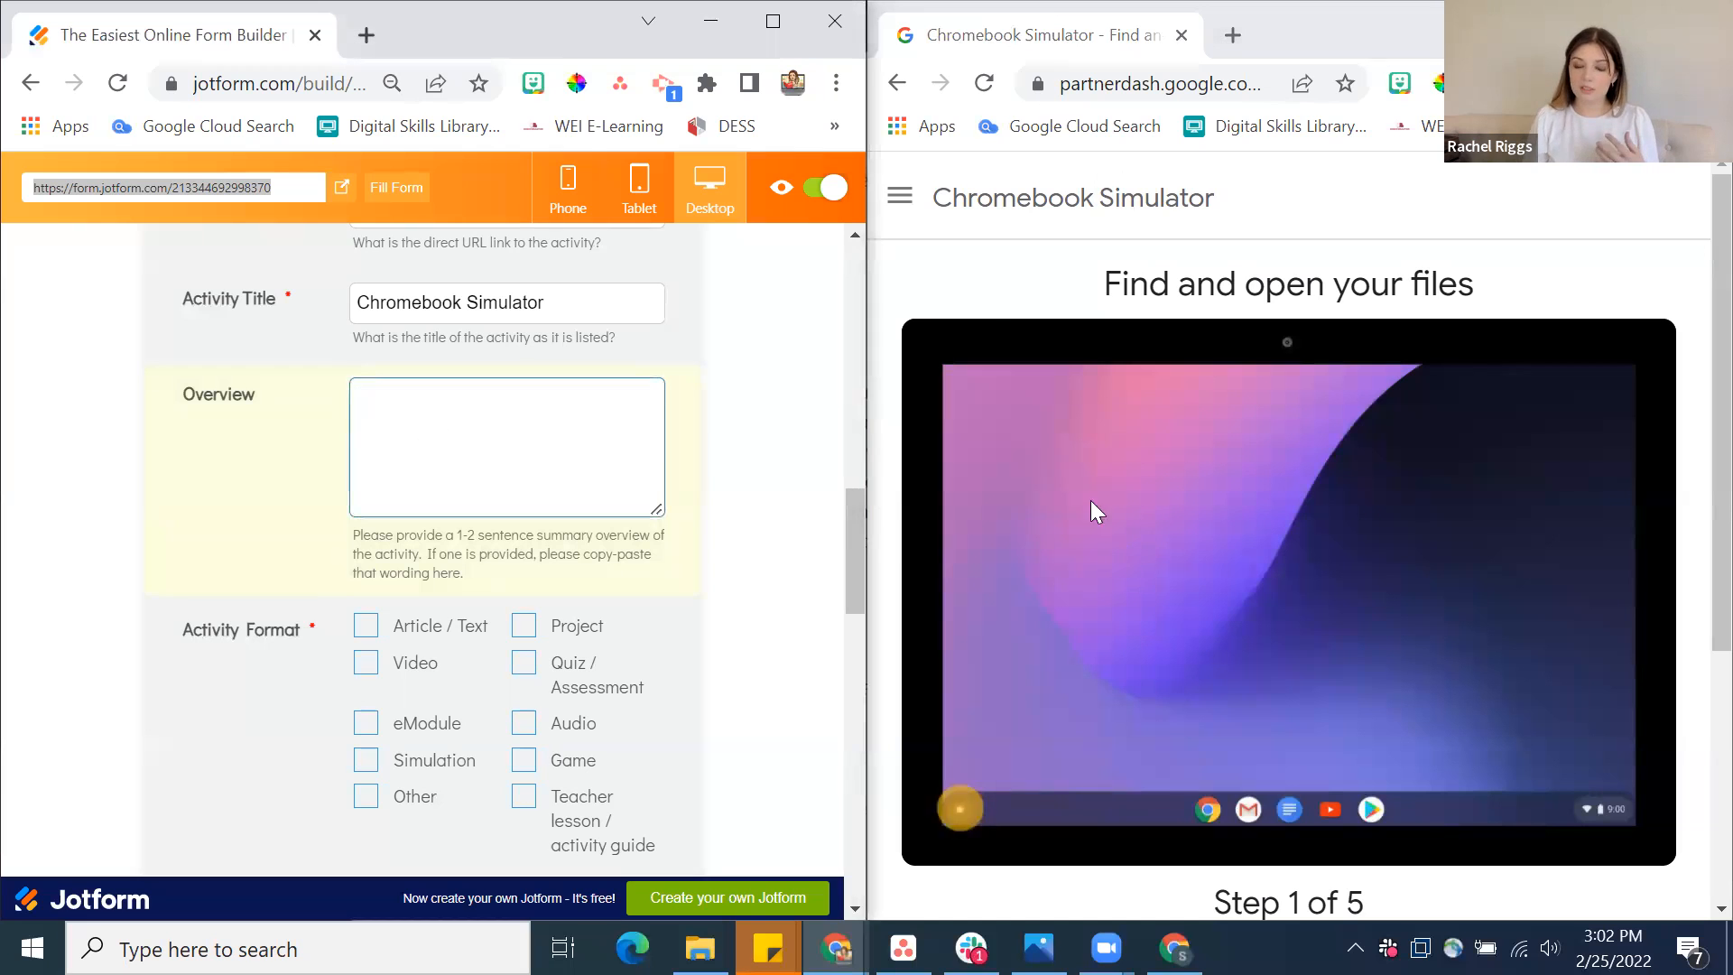
pyautogui.click(899, 197)
pyautogui.scroll(-1, 1038, 614)
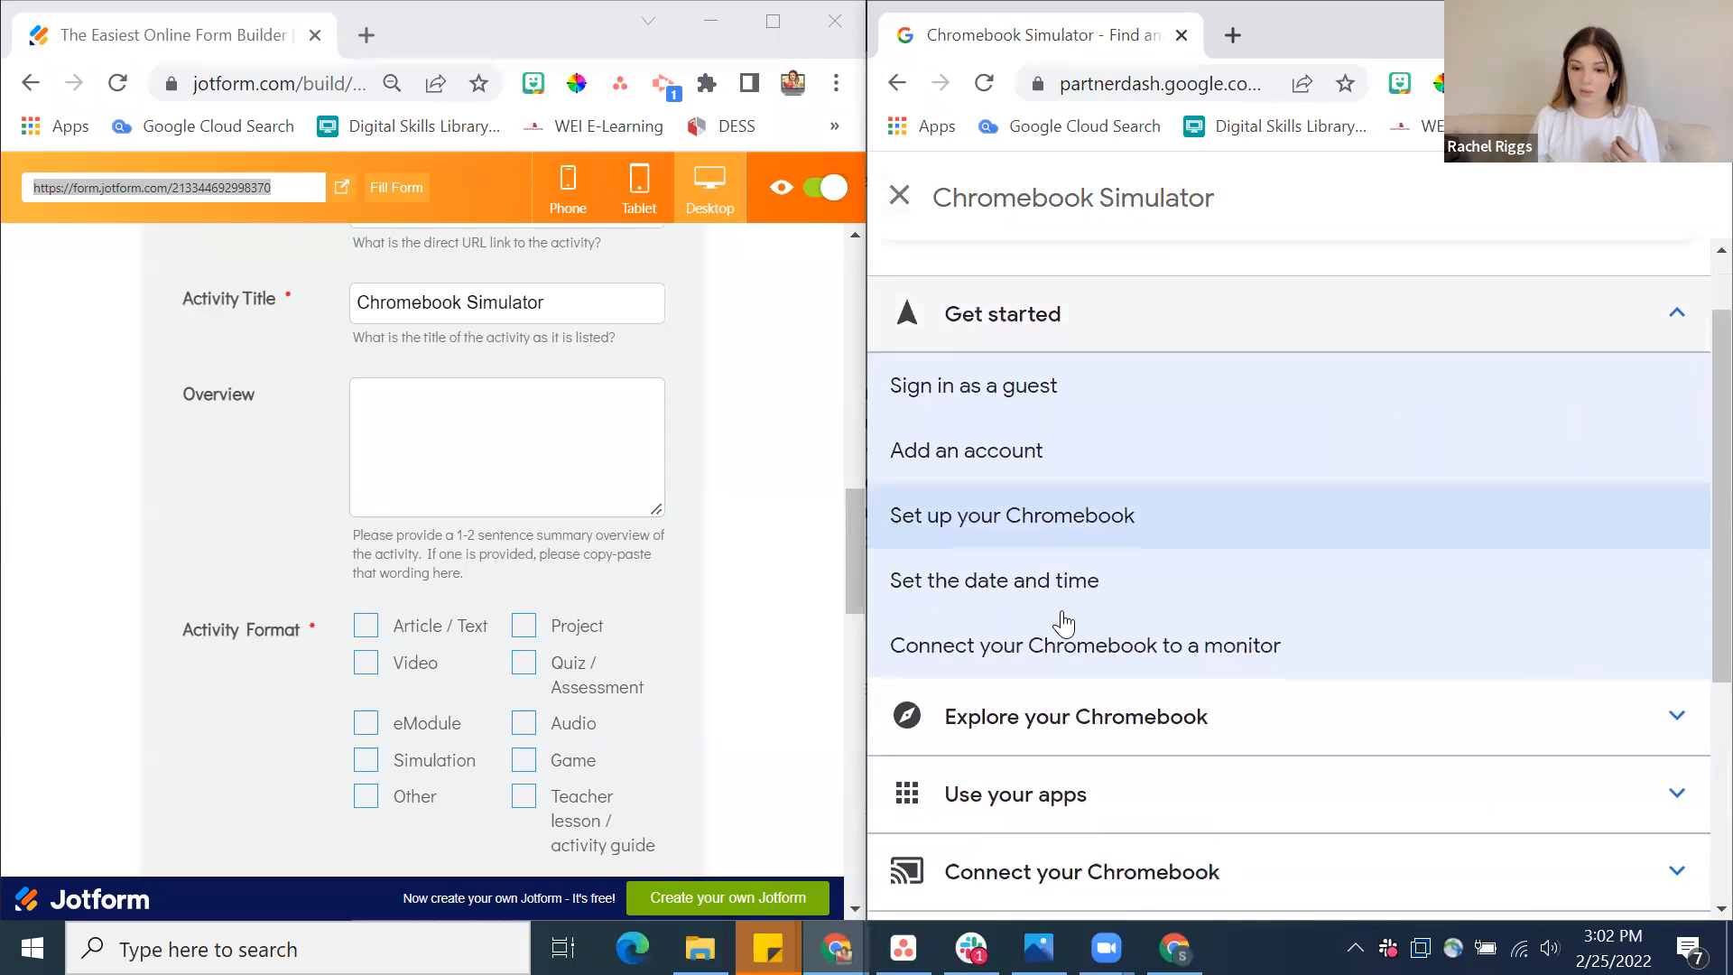
pyautogui.click(1130, 520)
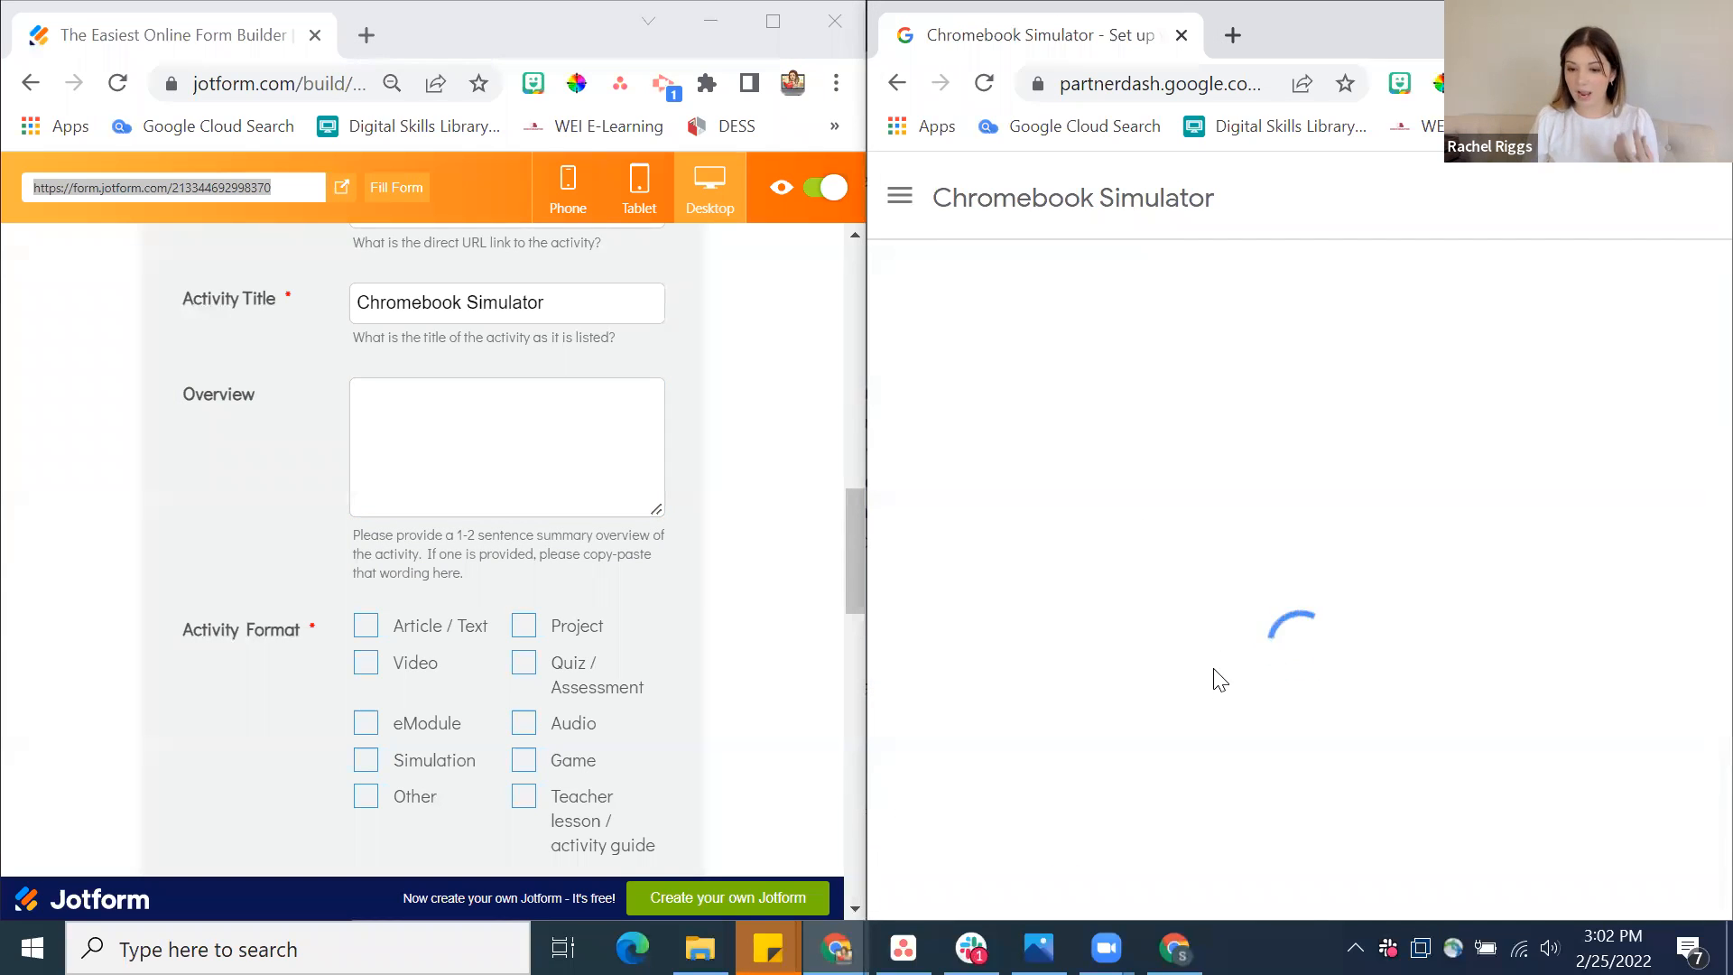
# Enter "Practice using a Chromebook in this simulator." as the activity's Overview
pyautogui.click(555, 431)
pyautogui.write('Practice using ')
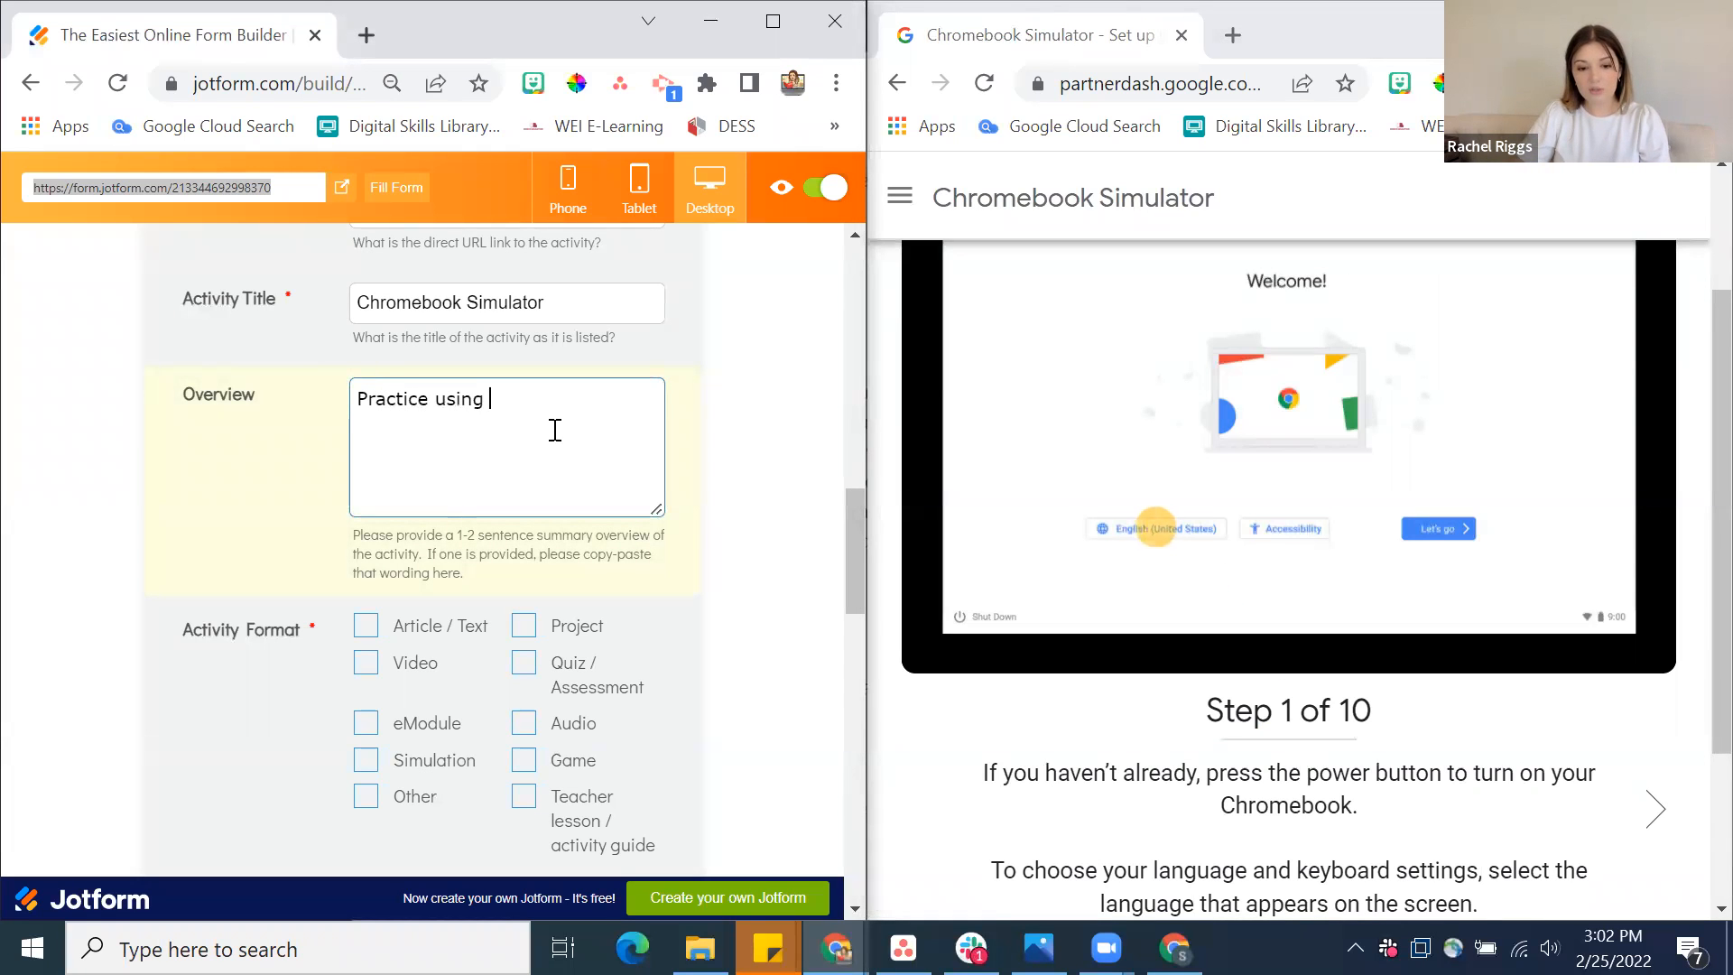
pyautogui.write('a Chromebook in thi')
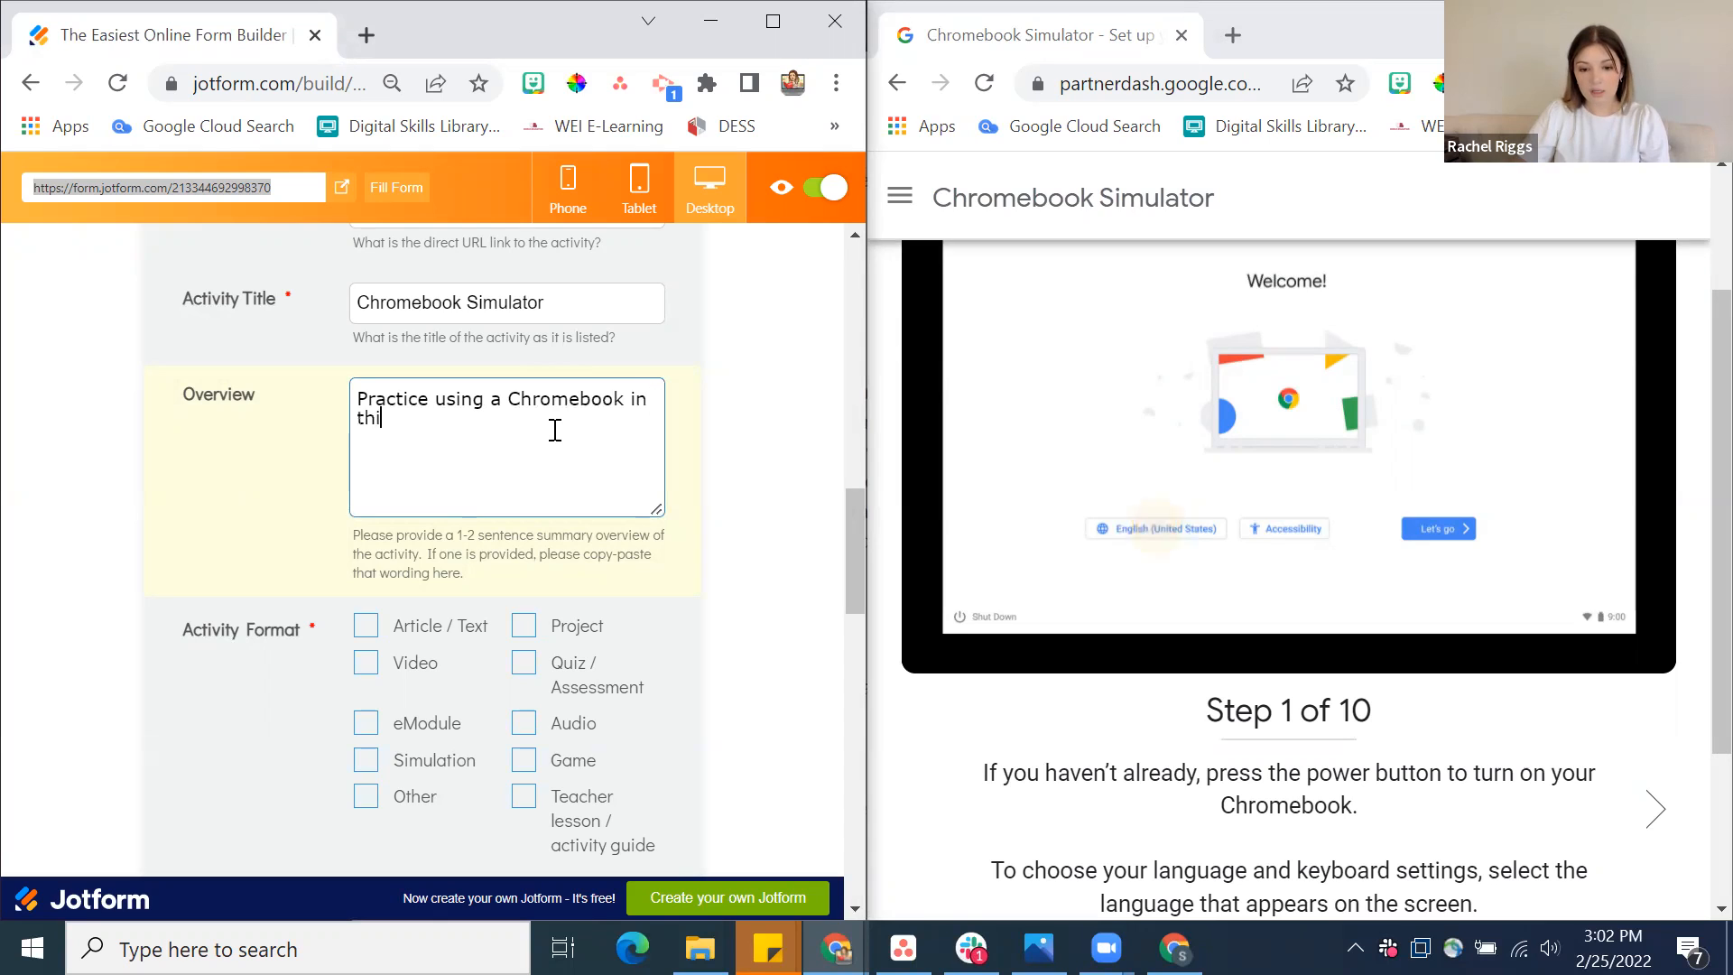
pyautogui.write('s simulator.')
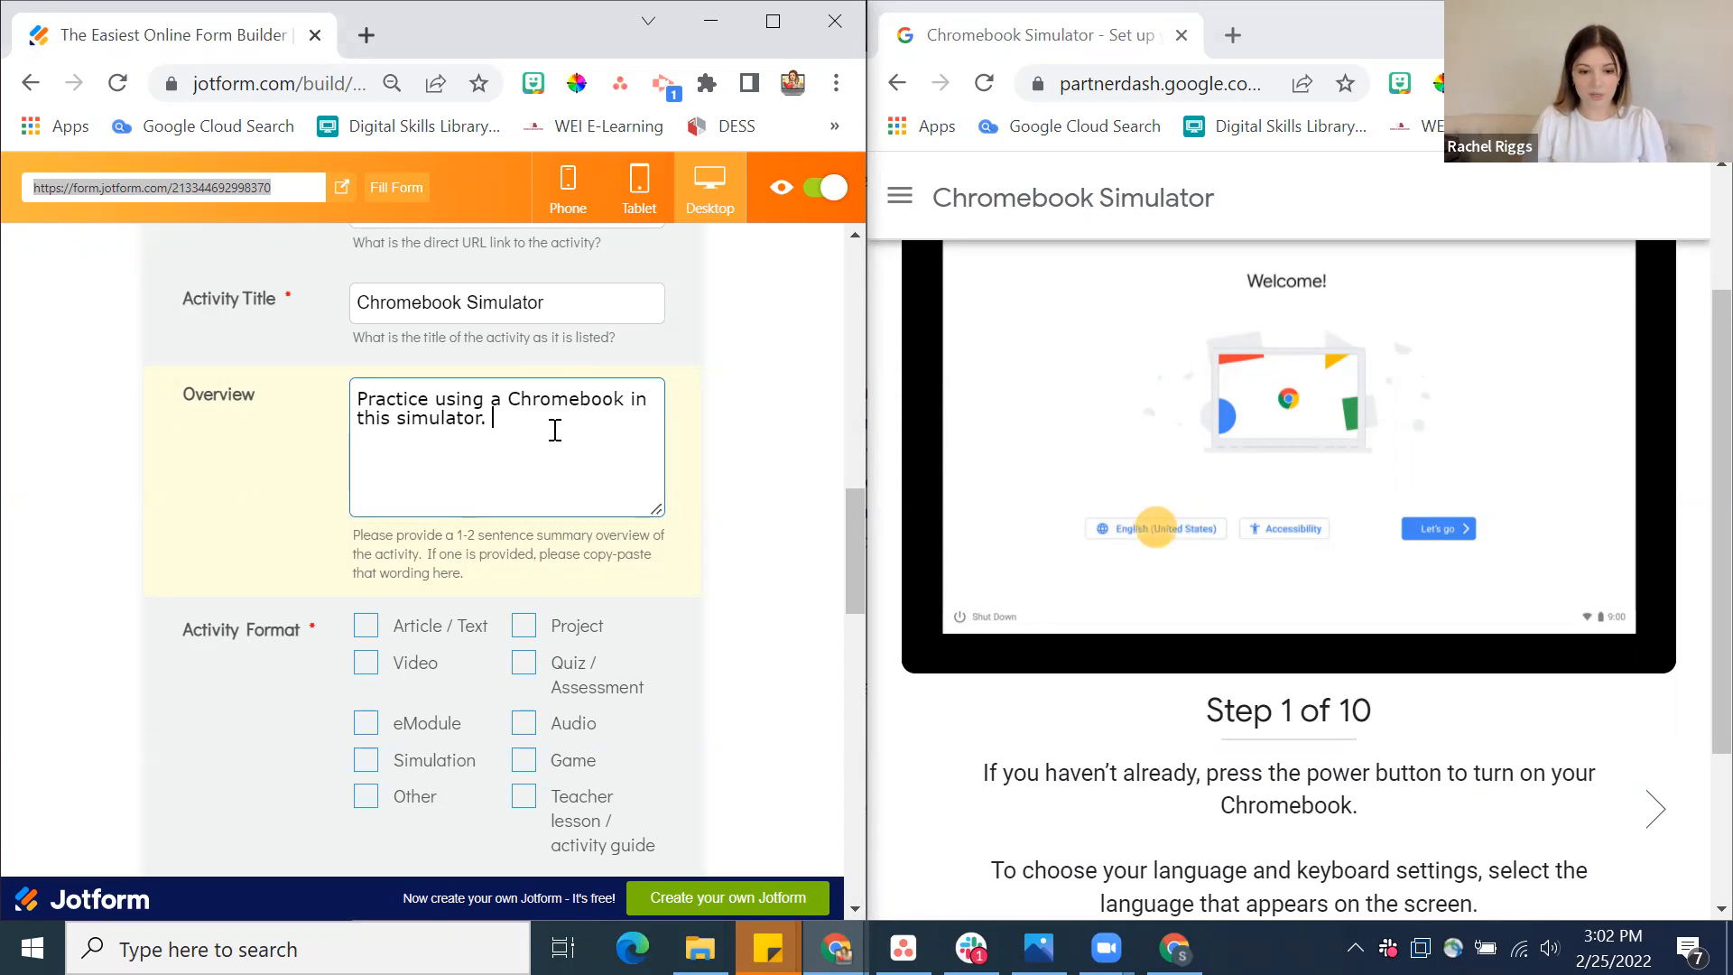
pyautogui.click(777, 561)
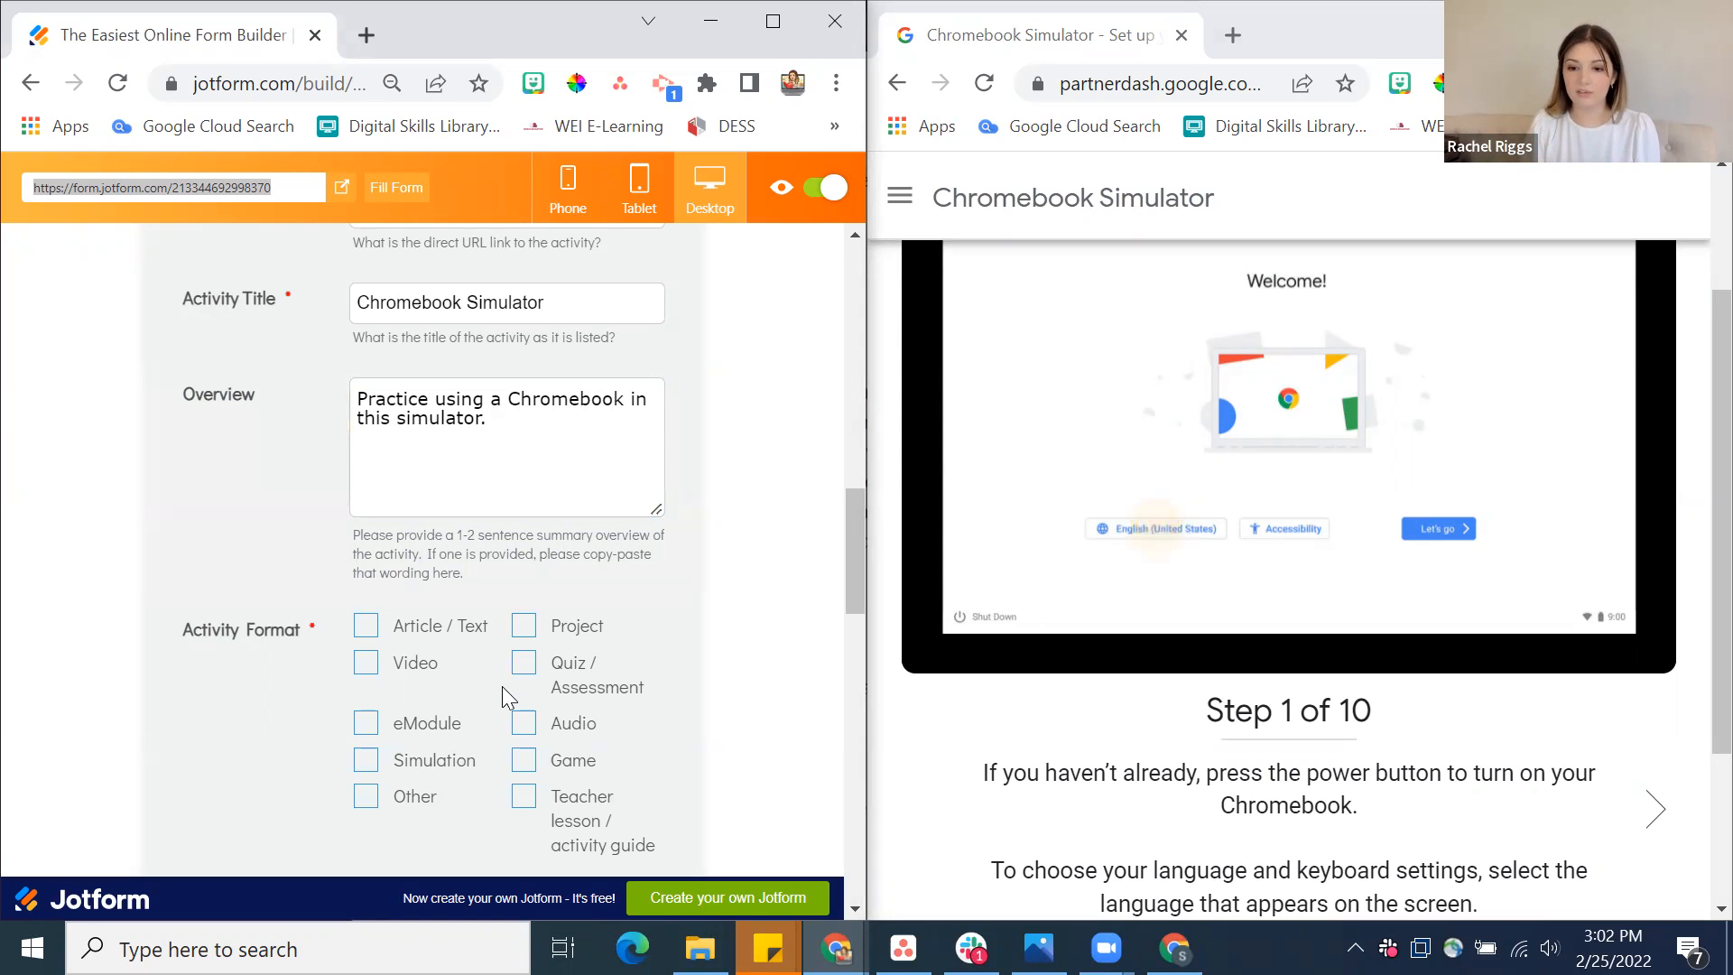
# Select Simulation as the Activity Format
pyautogui.scroll(2, 1232, 560)
pyautogui.scroll(-3, 471, 640)
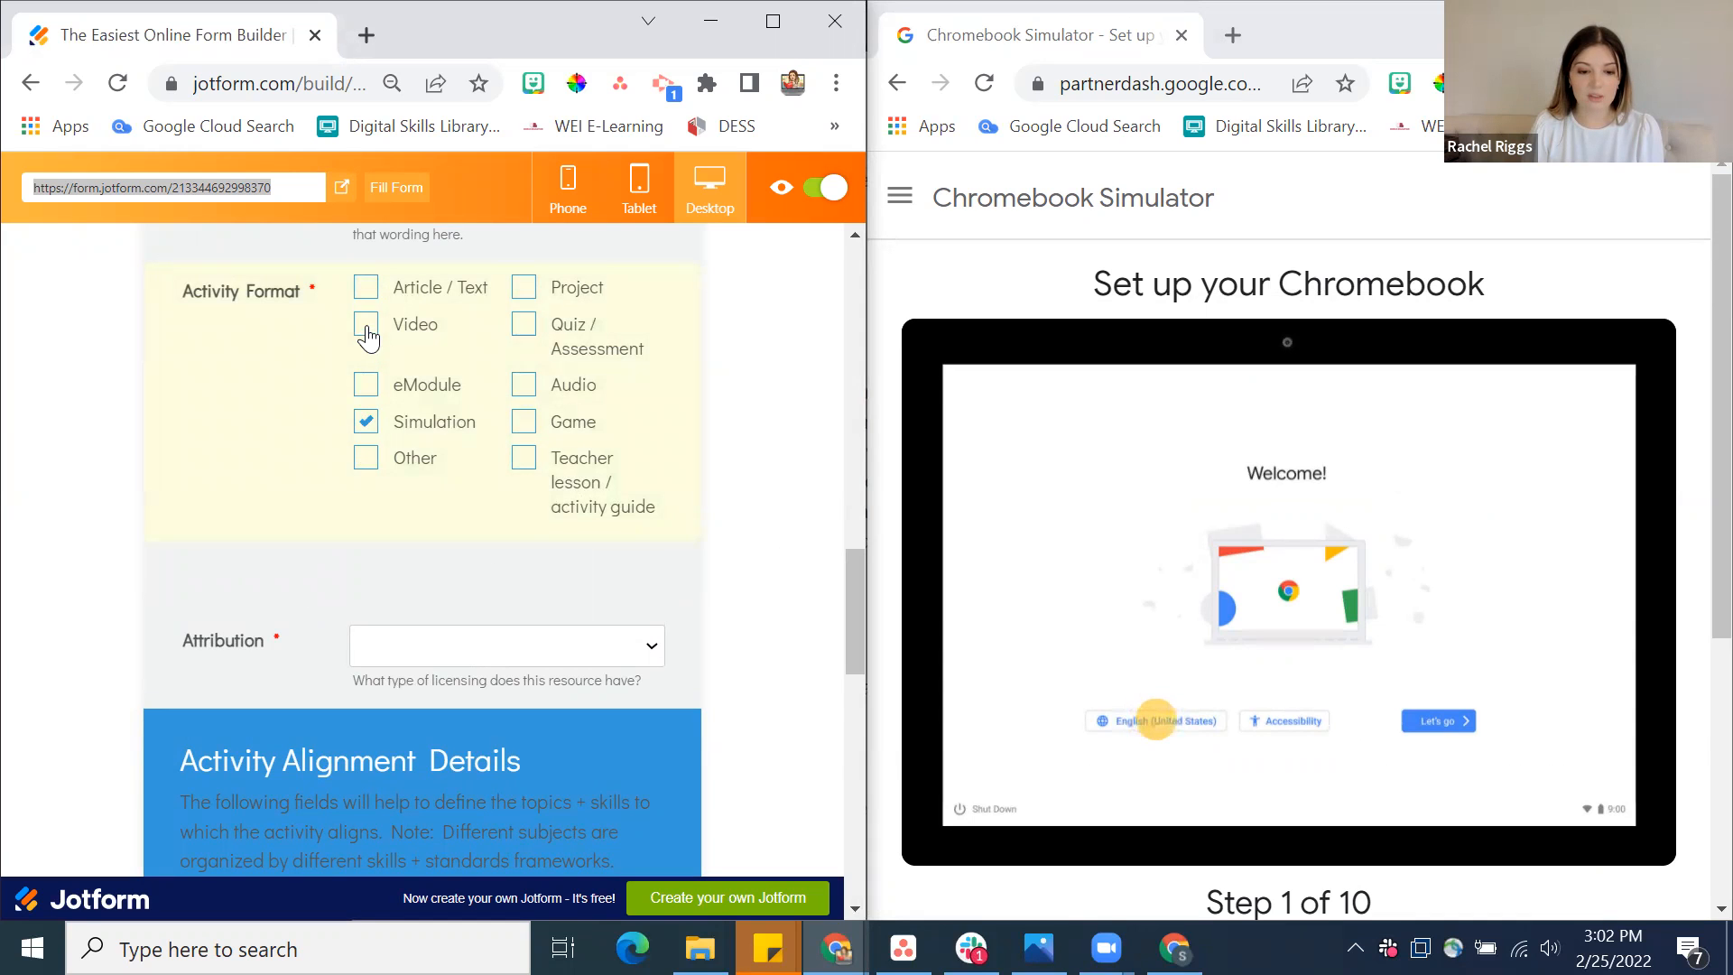
pyautogui.scroll(2, 359, 462)
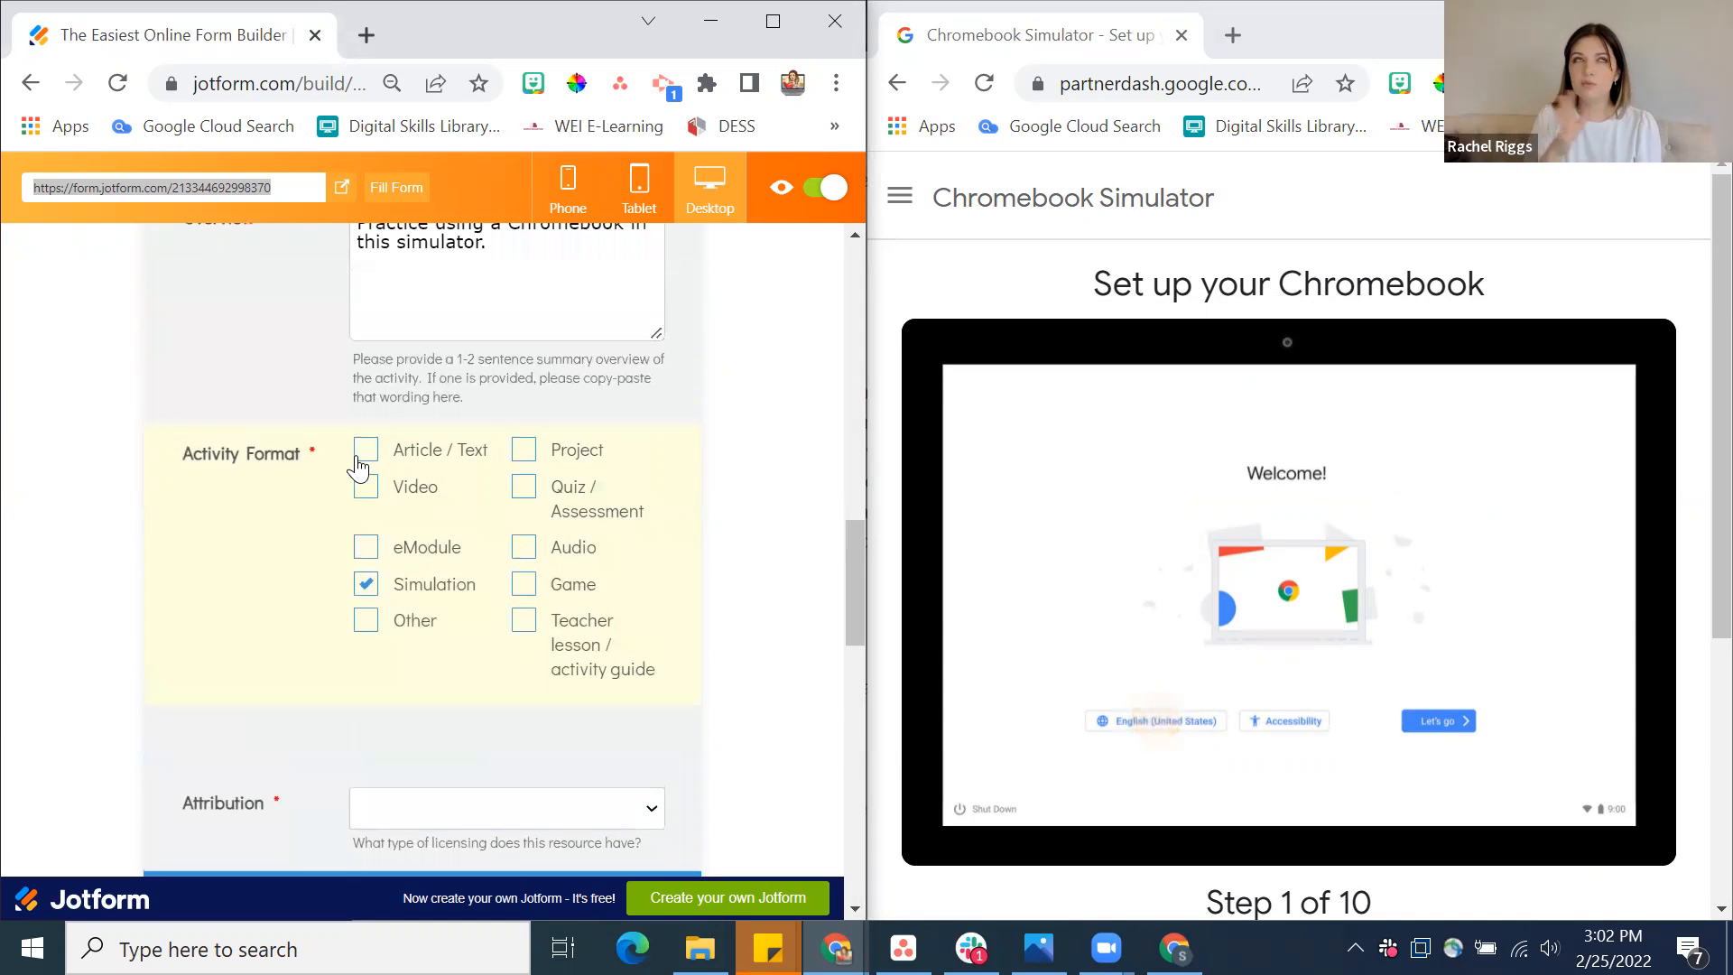
# Go back to the activity's Source and replace it with the example text "NOT YouTube!"
pyautogui.scroll(6, 358, 465)
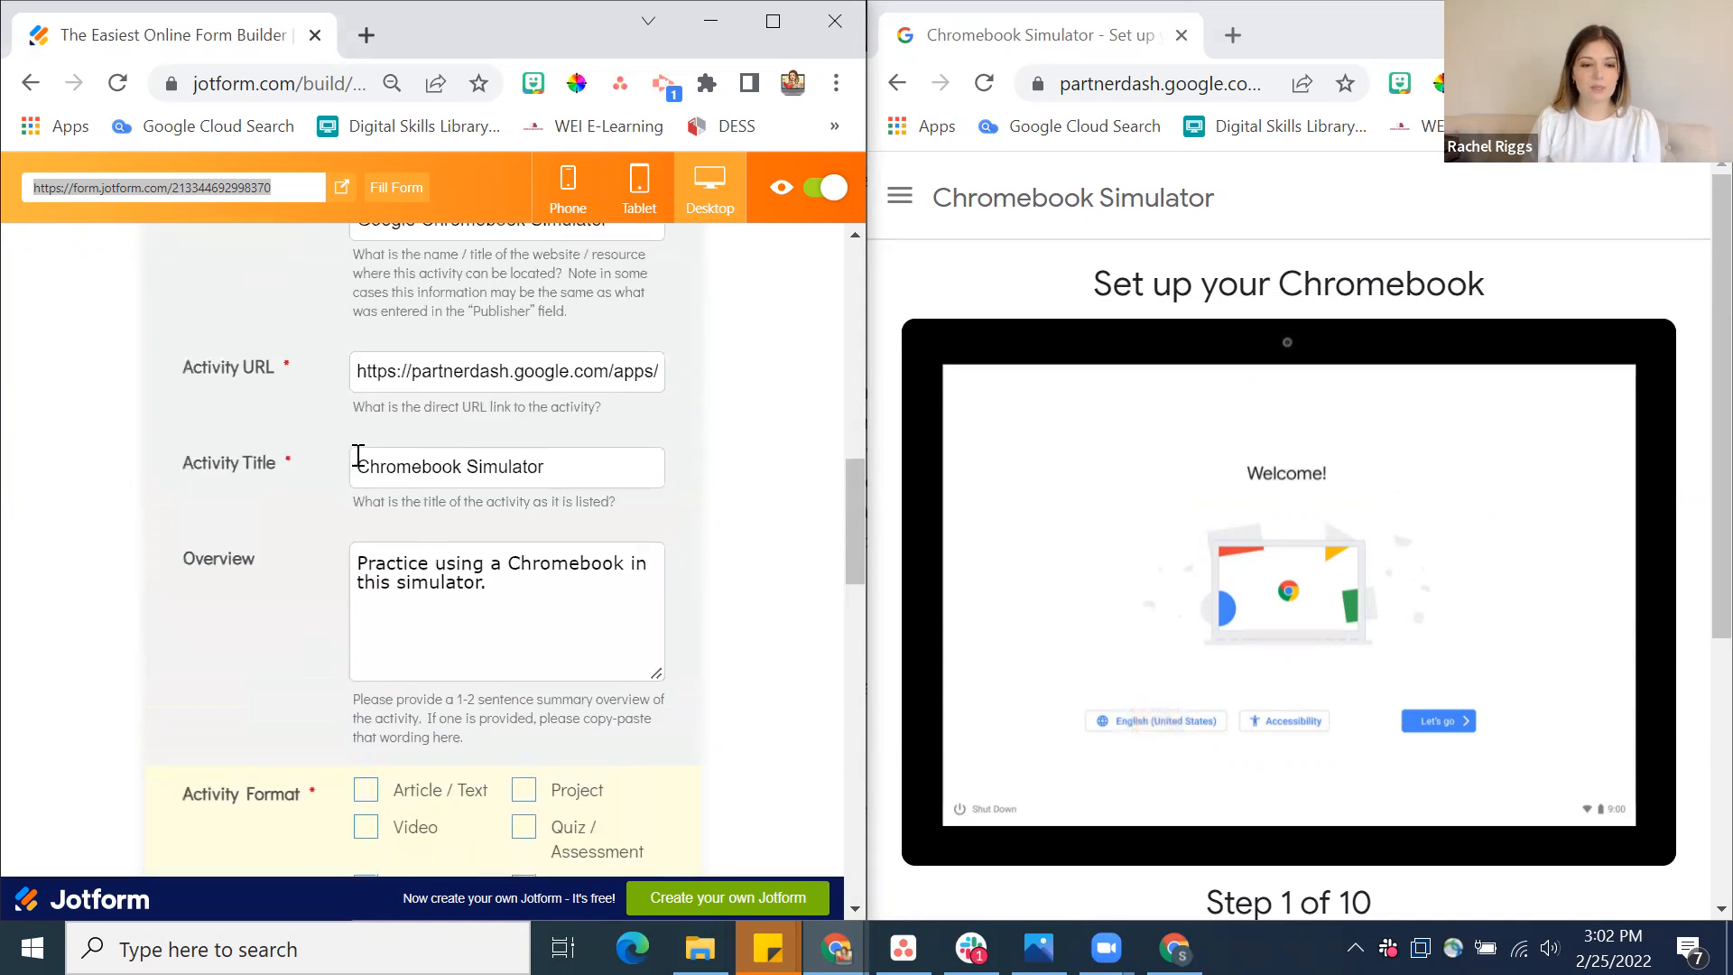
pyautogui.scroll(1, 358, 455)
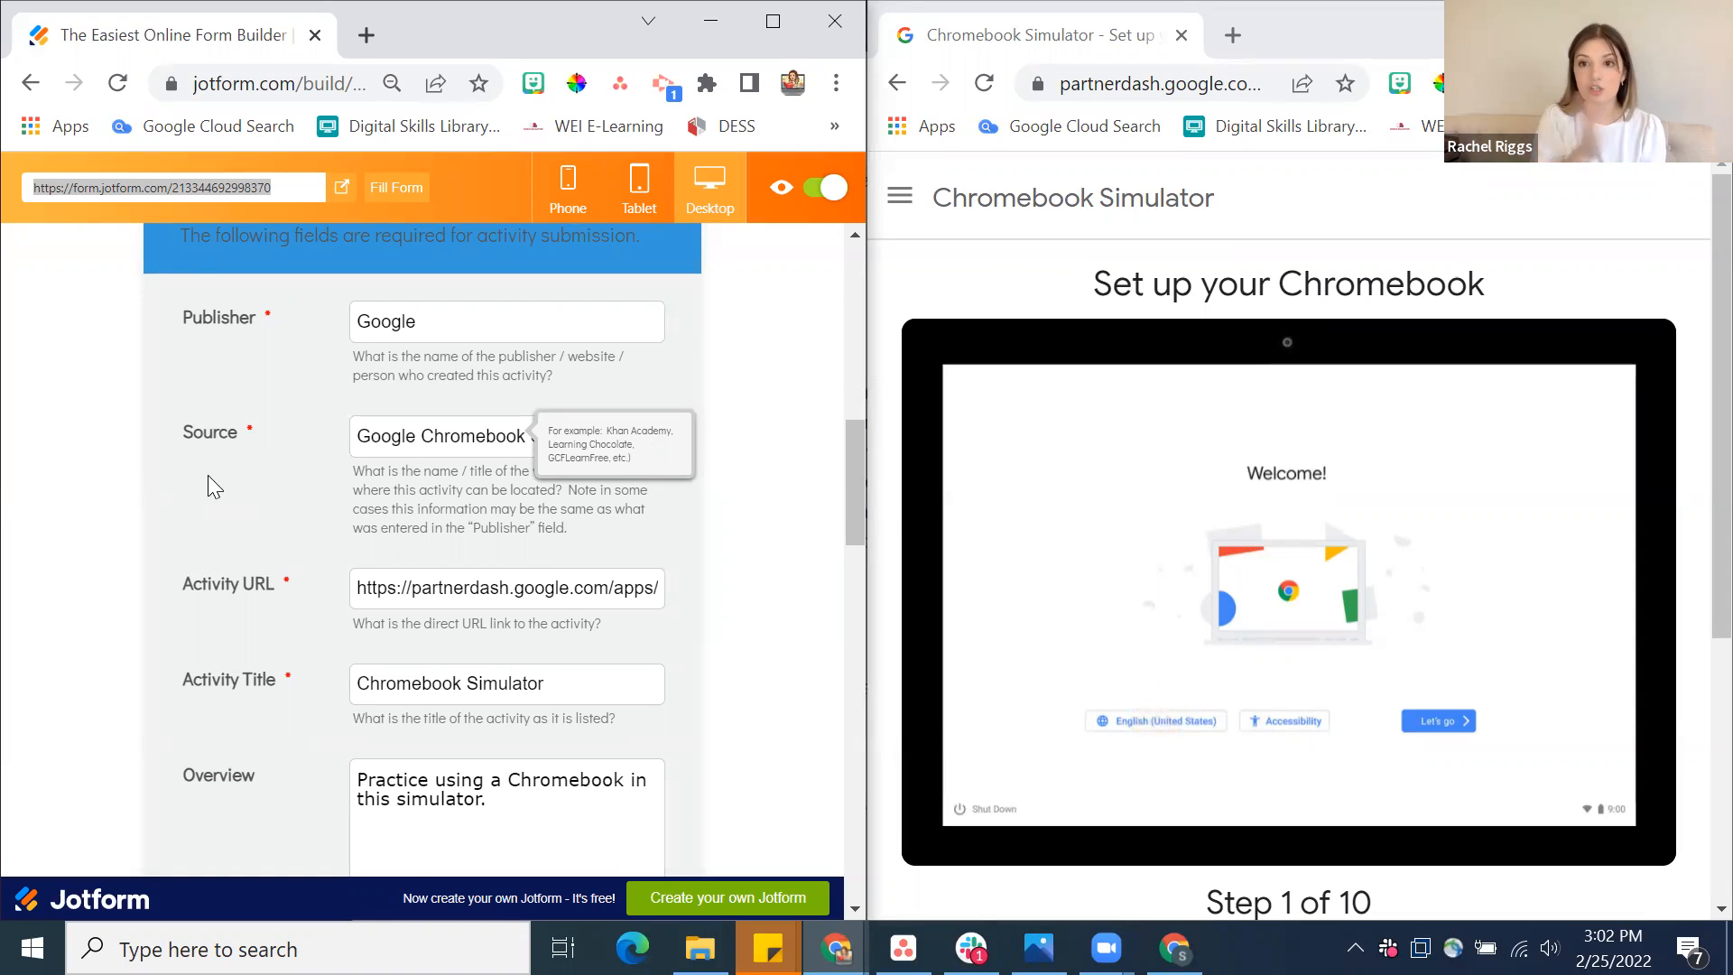
pyautogui.scroll(-2, 208, 485)
pyautogui.scroll(3, 208, 486)
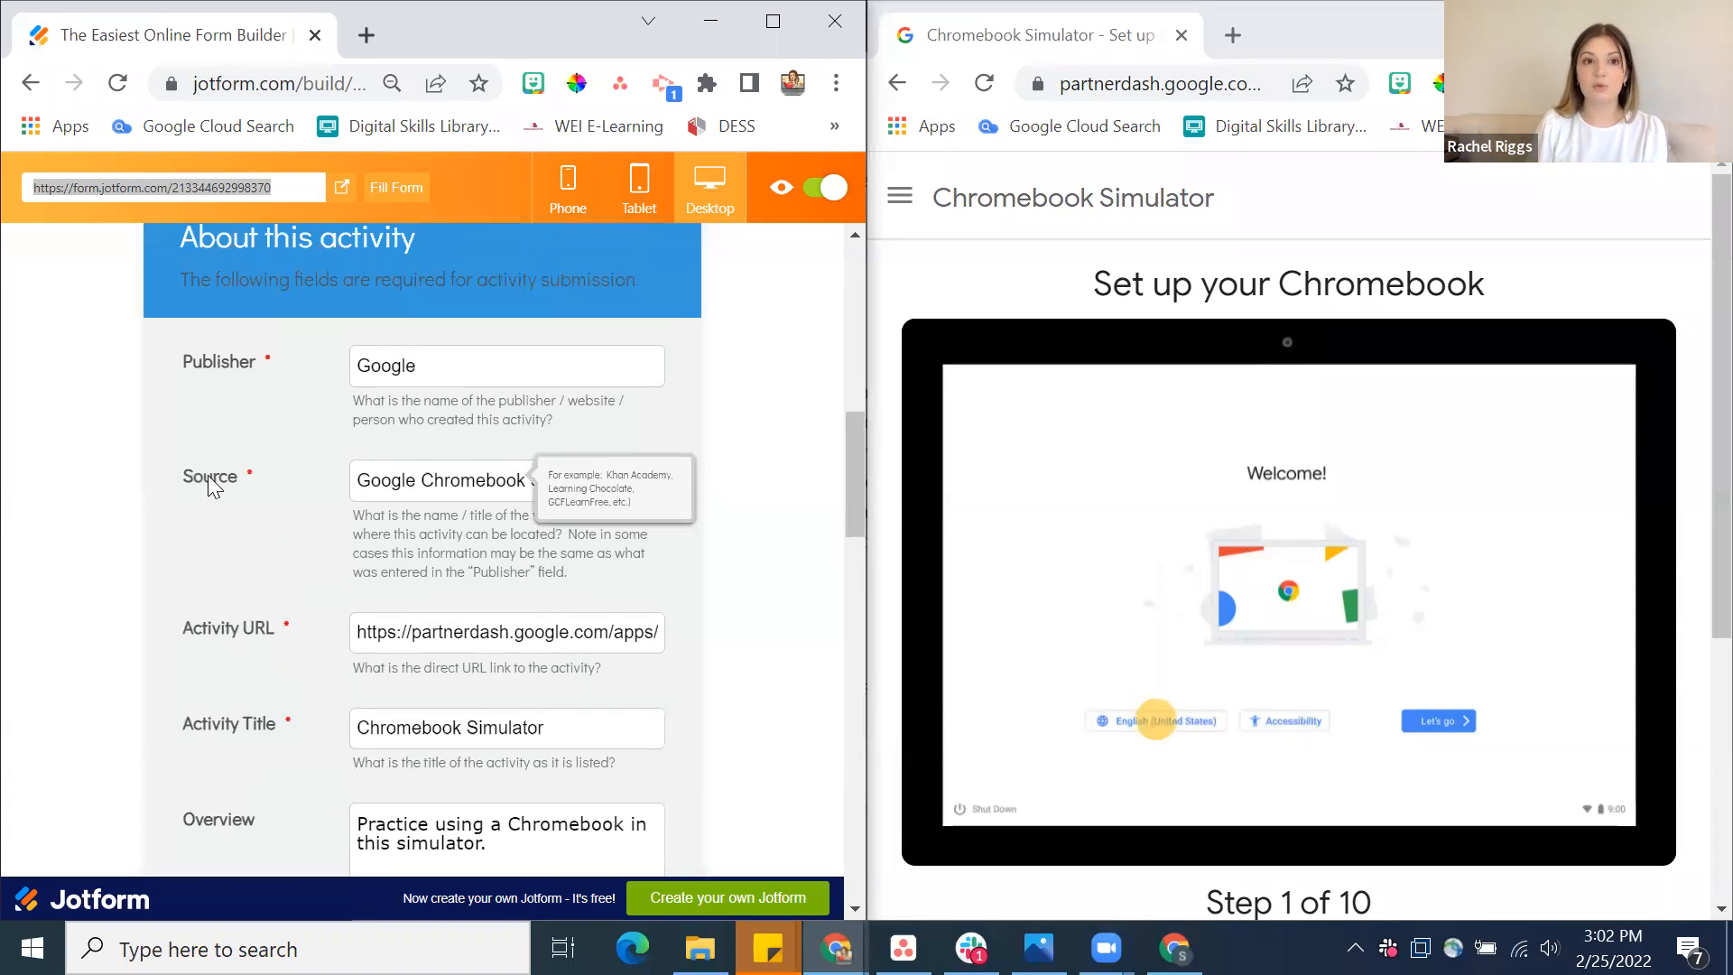
pyautogui.scroll(1, 208, 475)
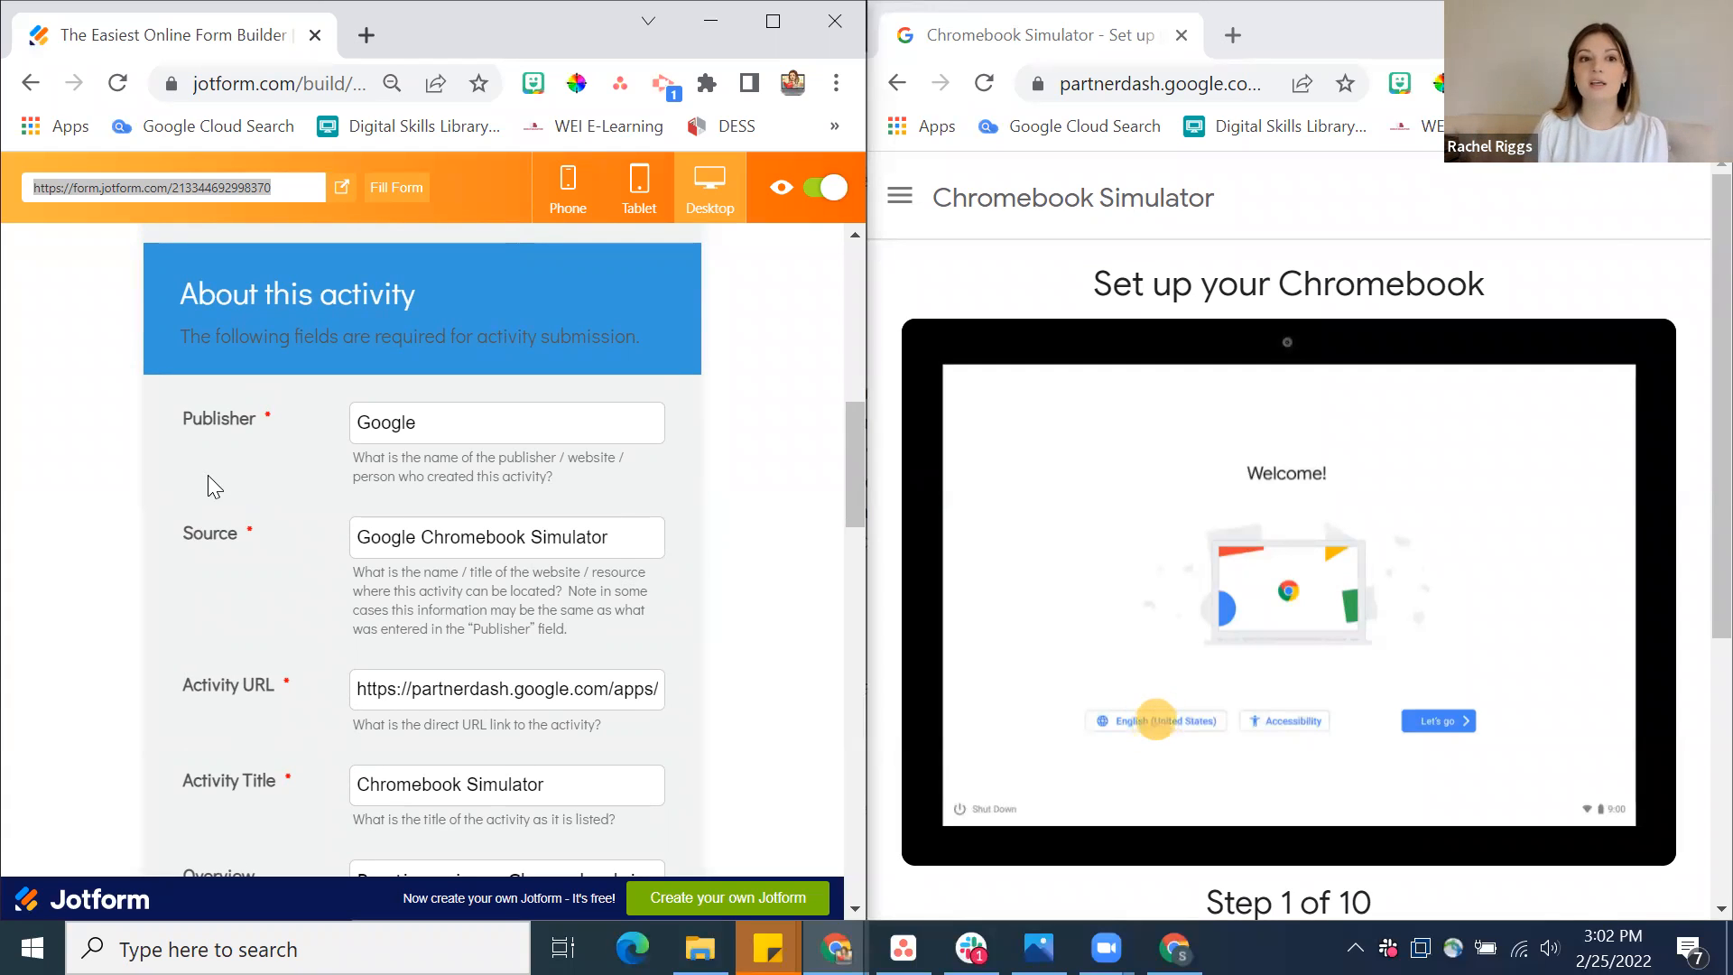
pyautogui.moveTo(280, 529)
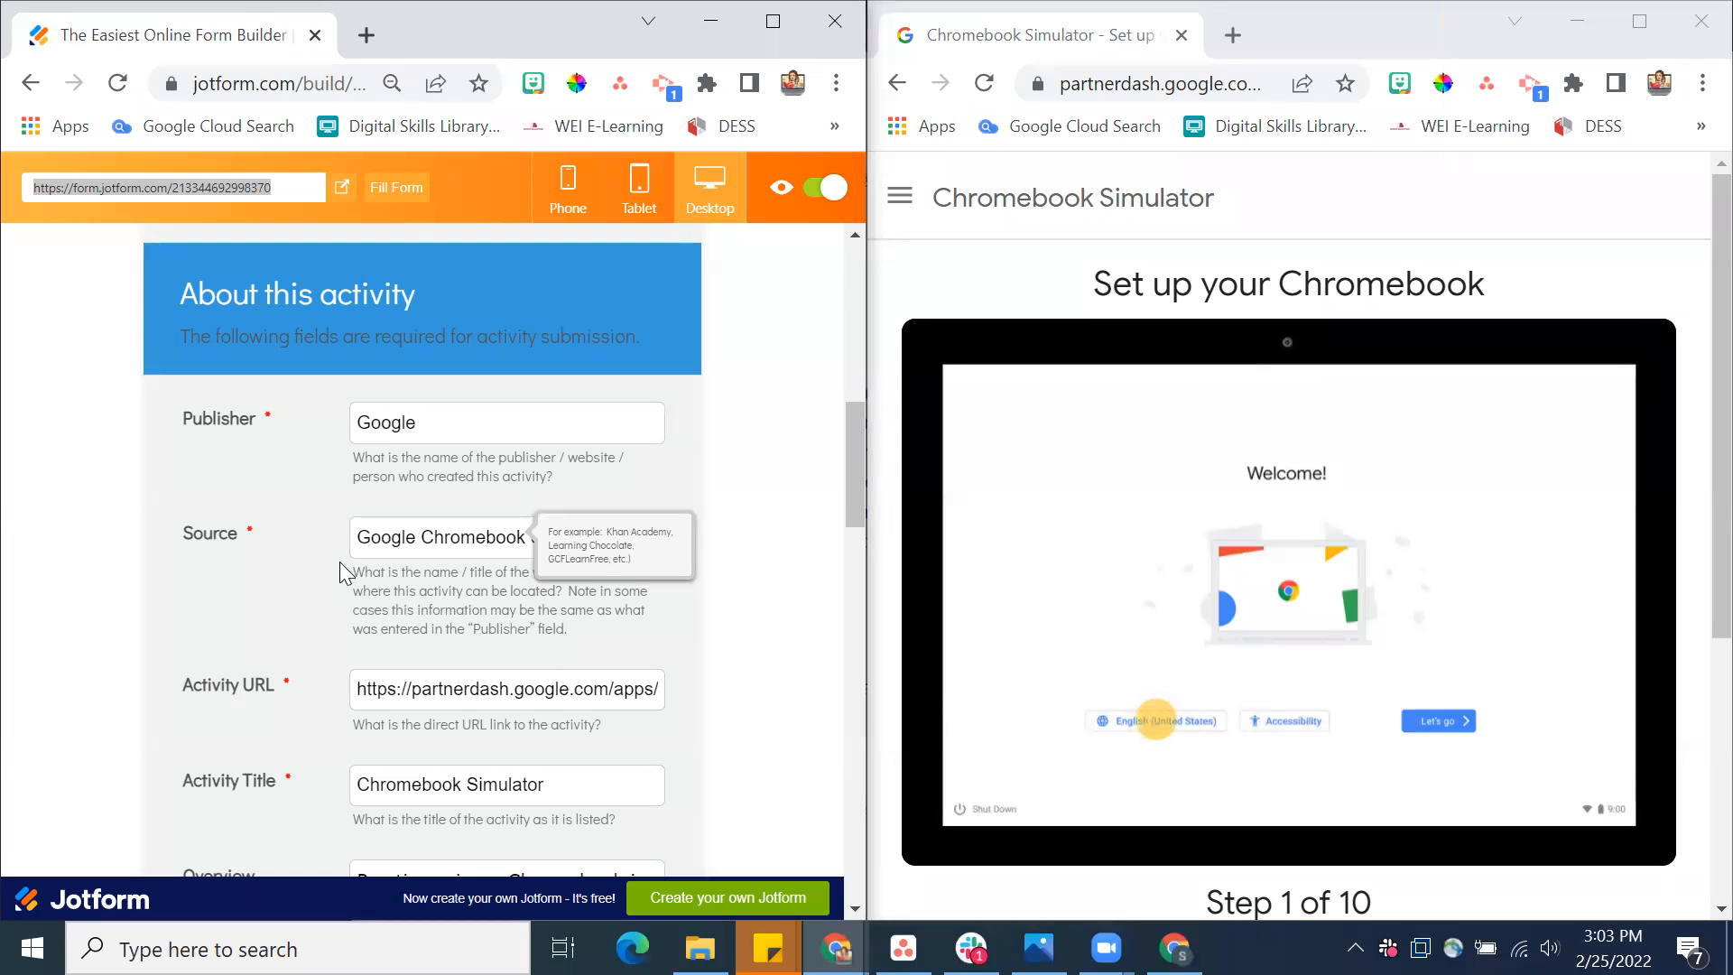
pyautogui.tripleClick(419, 540)
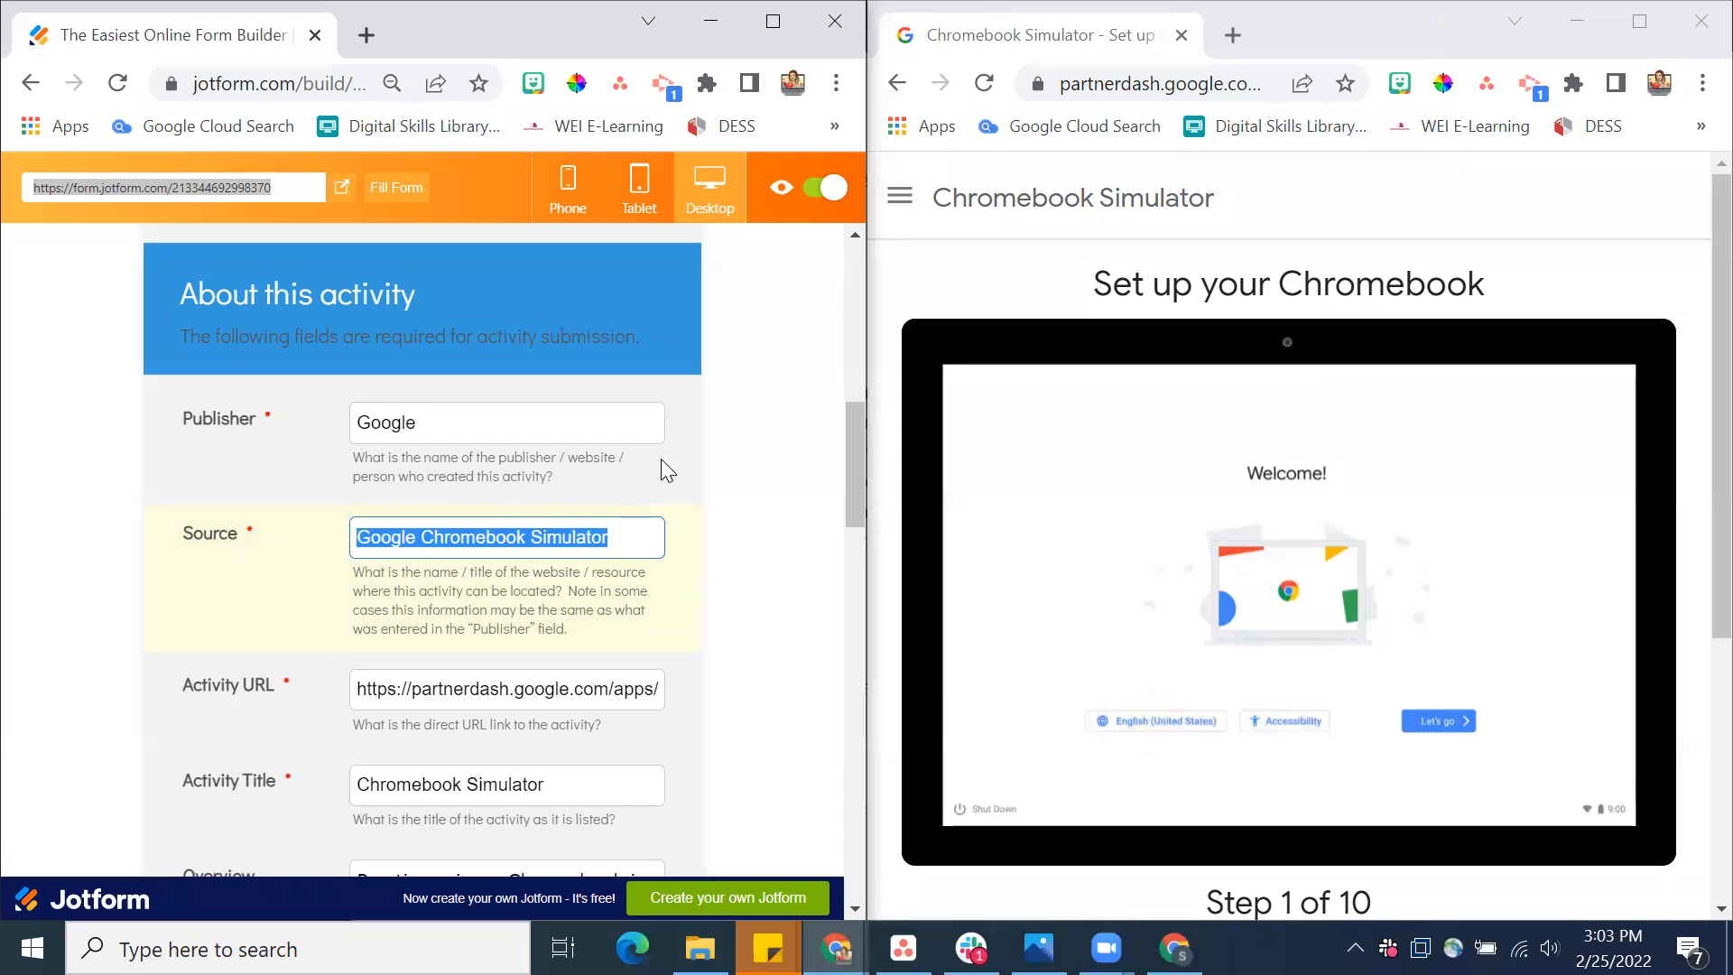
pyautogui.write('NOT YouTUbe')
pyautogui.press('BackSpace')
pyautogui.press('BackSpace')
pyautogui.press('BackSpace')
pyautogui.write('ube!')
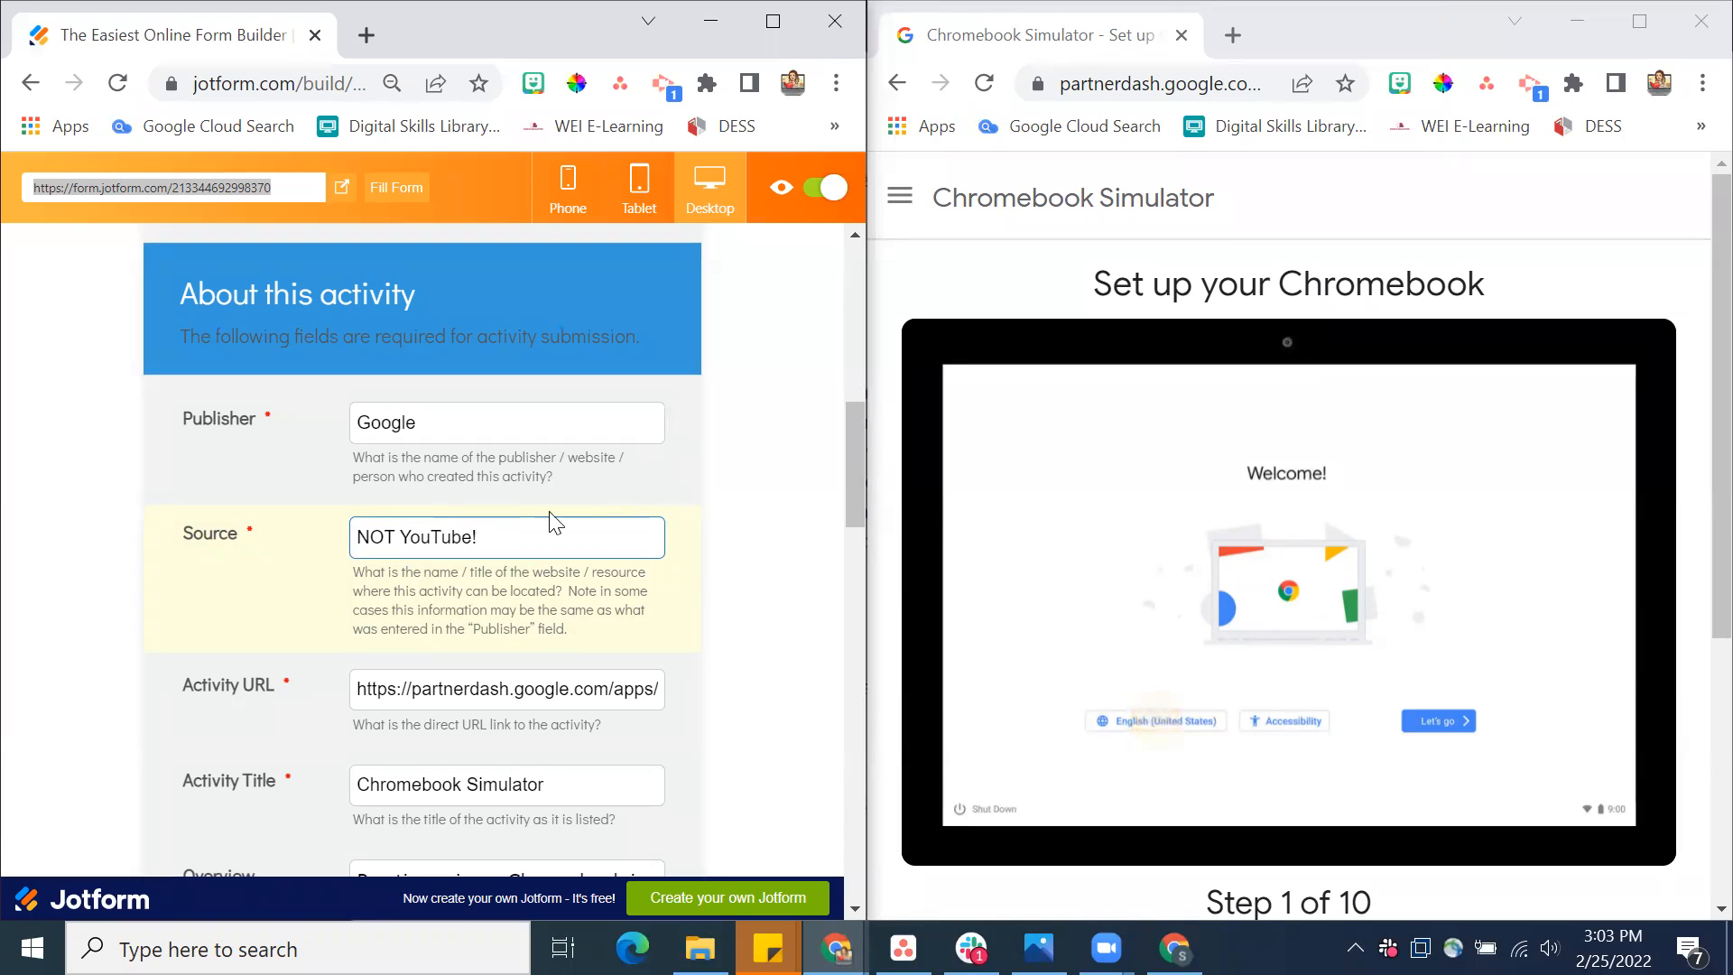
# Replace the Source with "Teacher Lady Who Made This" and then with a person's name as examples
pyautogui.tripleClick(418, 540)
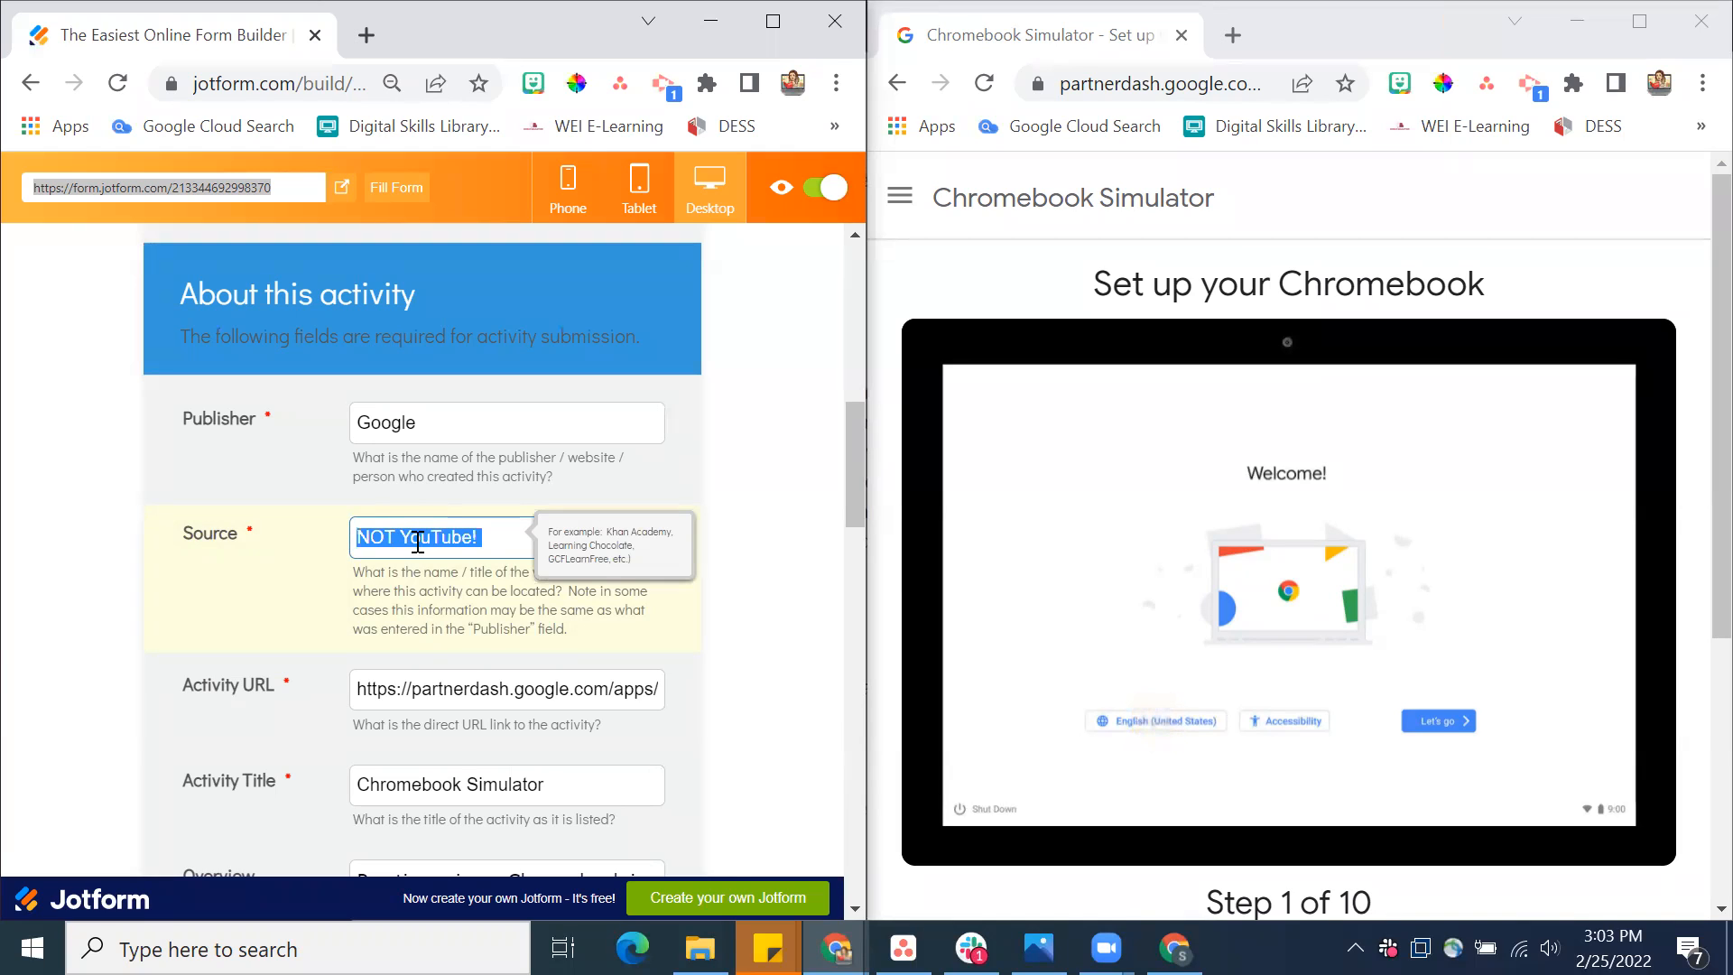
pyautogui.write('Teacher')
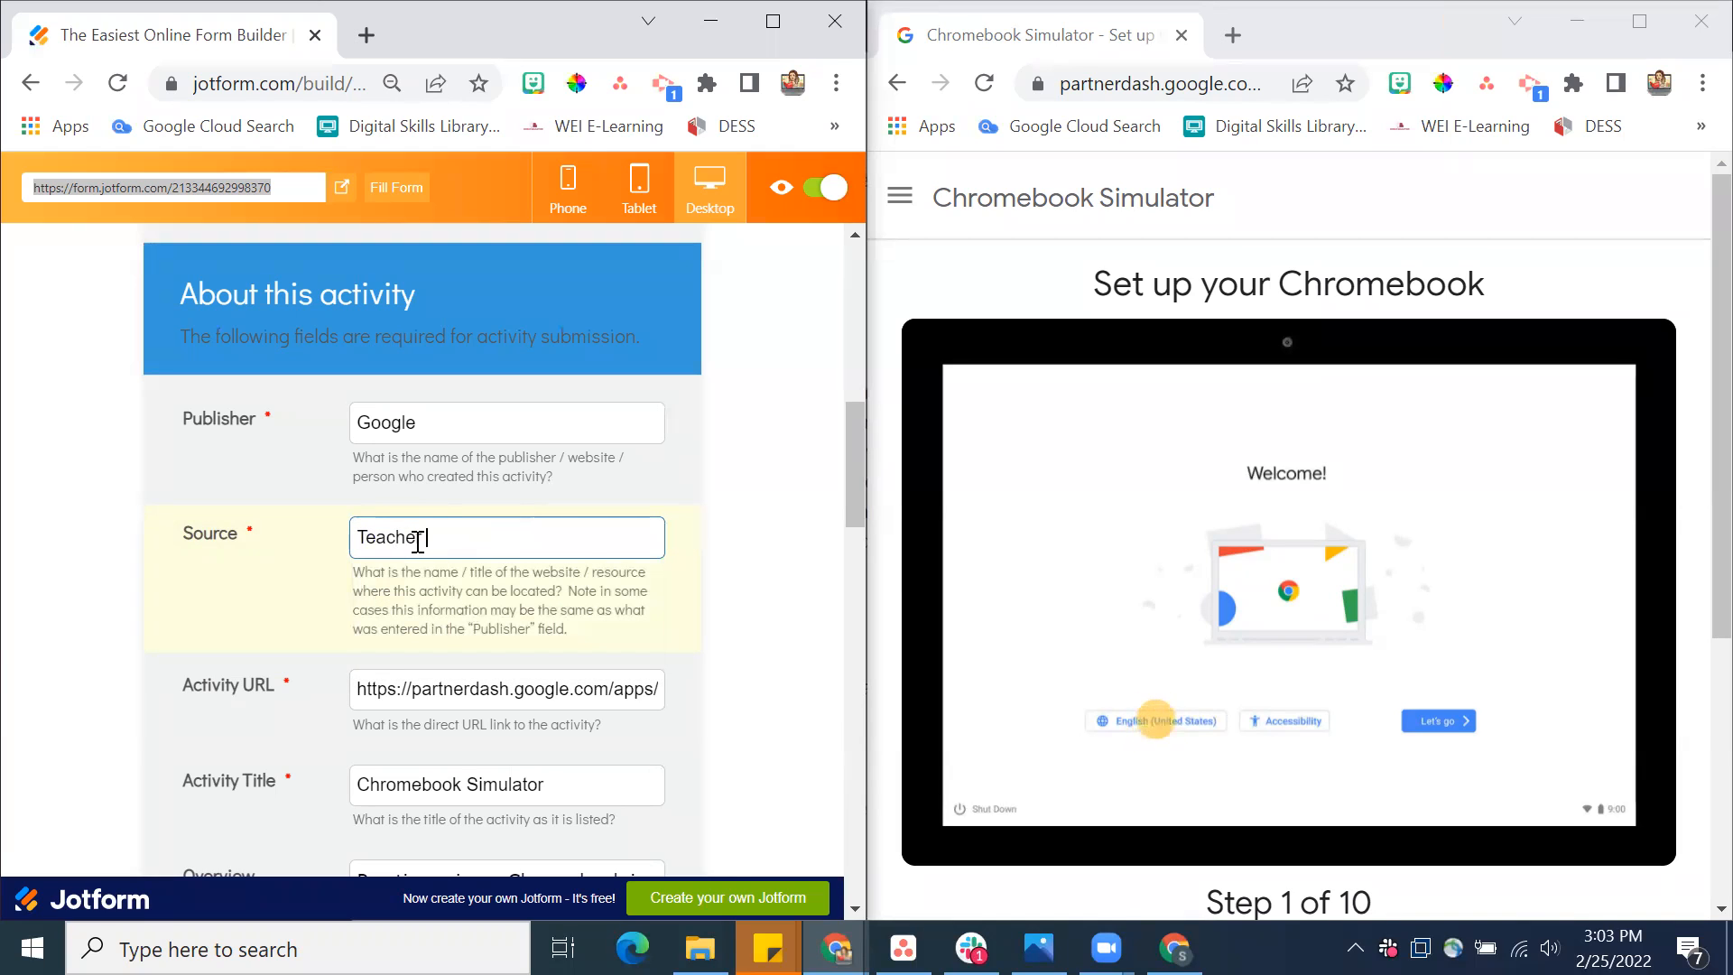
pyautogui.write(' Lady Who Made This')
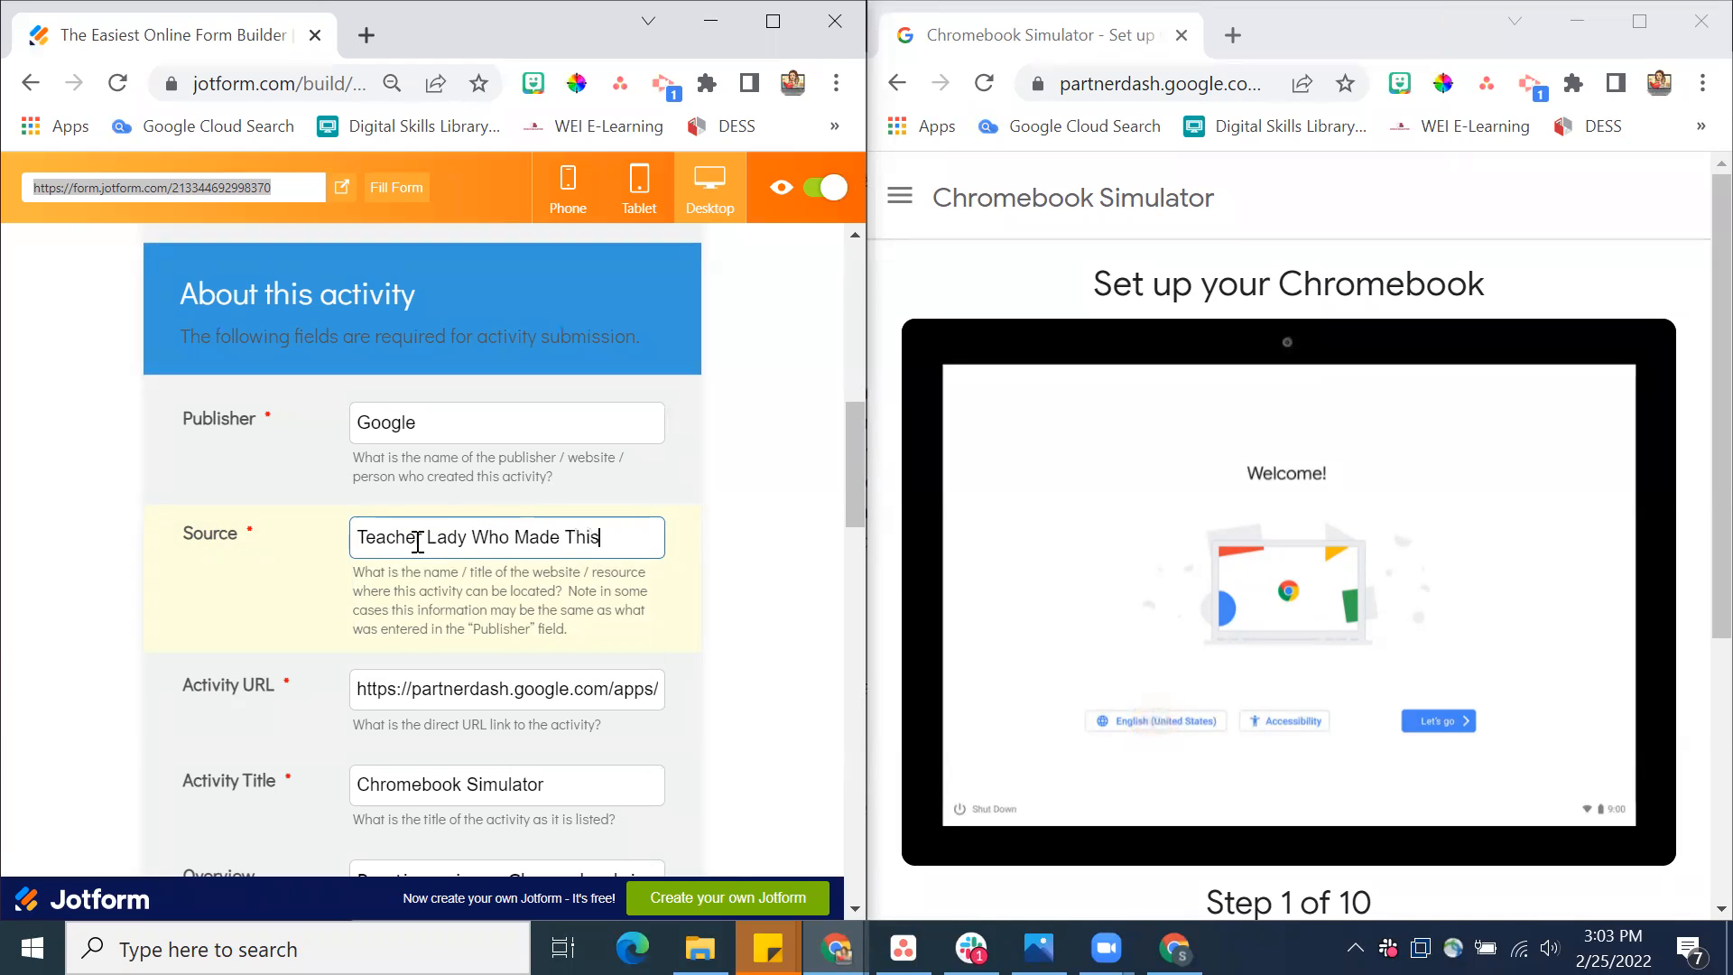
pyautogui.tripleClick(418, 542)
pyautogui.write('Jessica V')
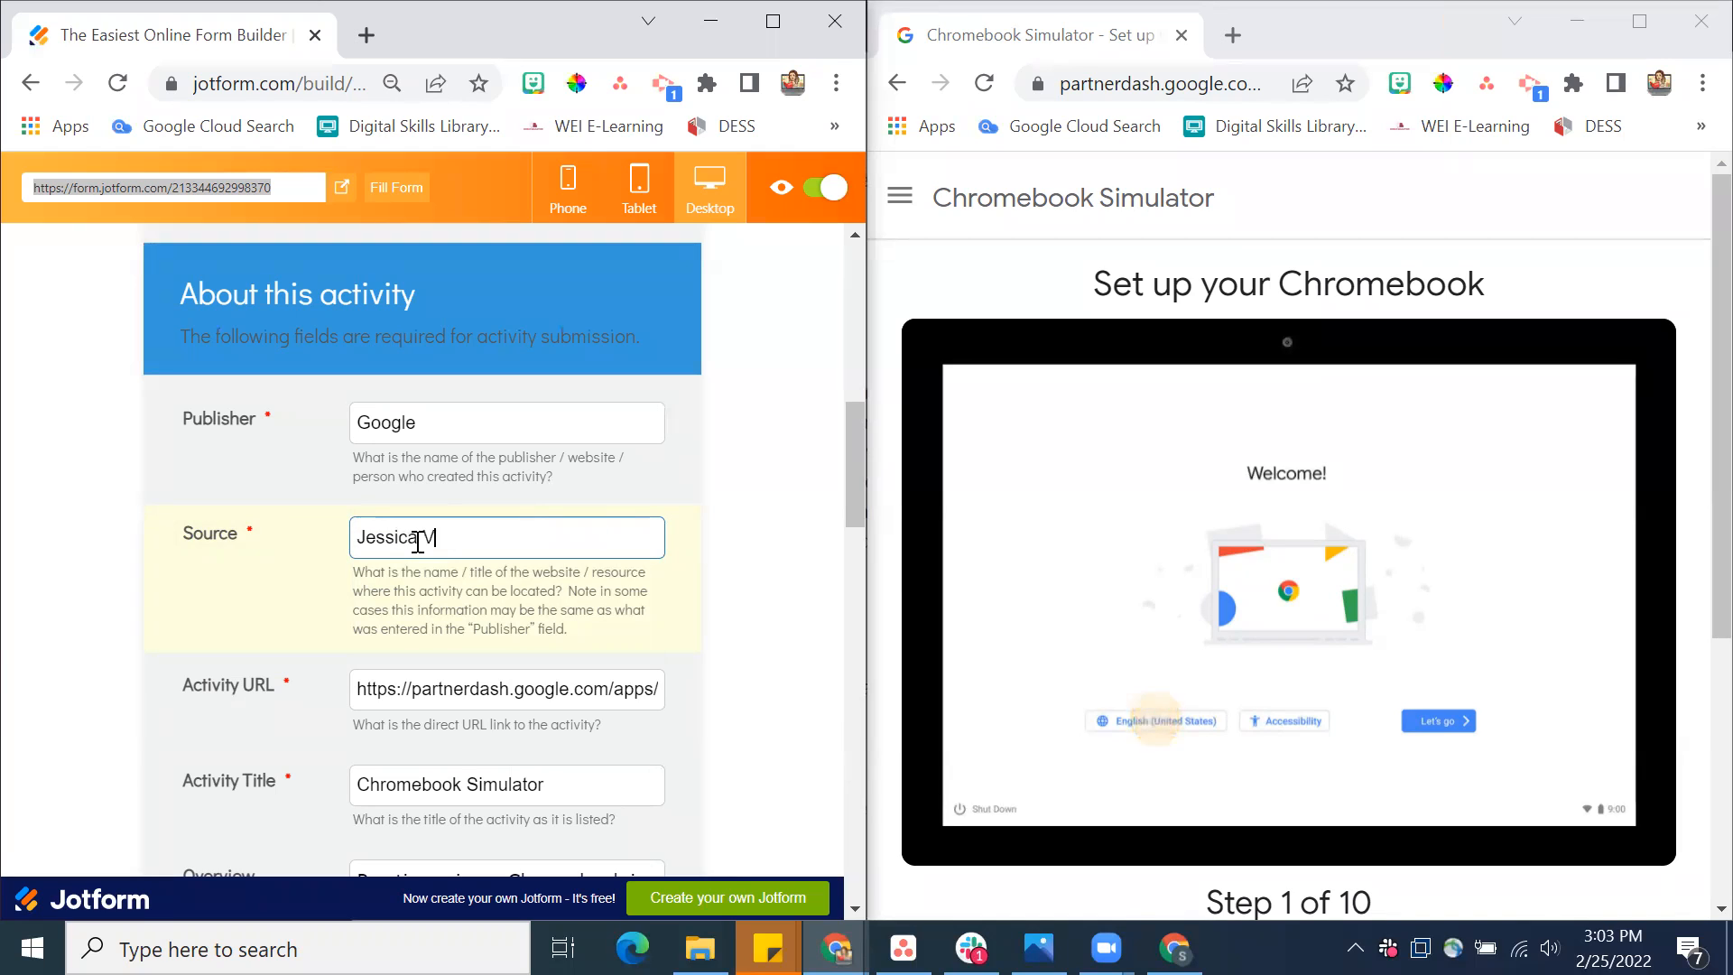
# Clear the example name from the Source field and enter Google Chromebook Simulator
pyautogui.tripleClick(418, 541)
pyautogui.press('BackSpace')
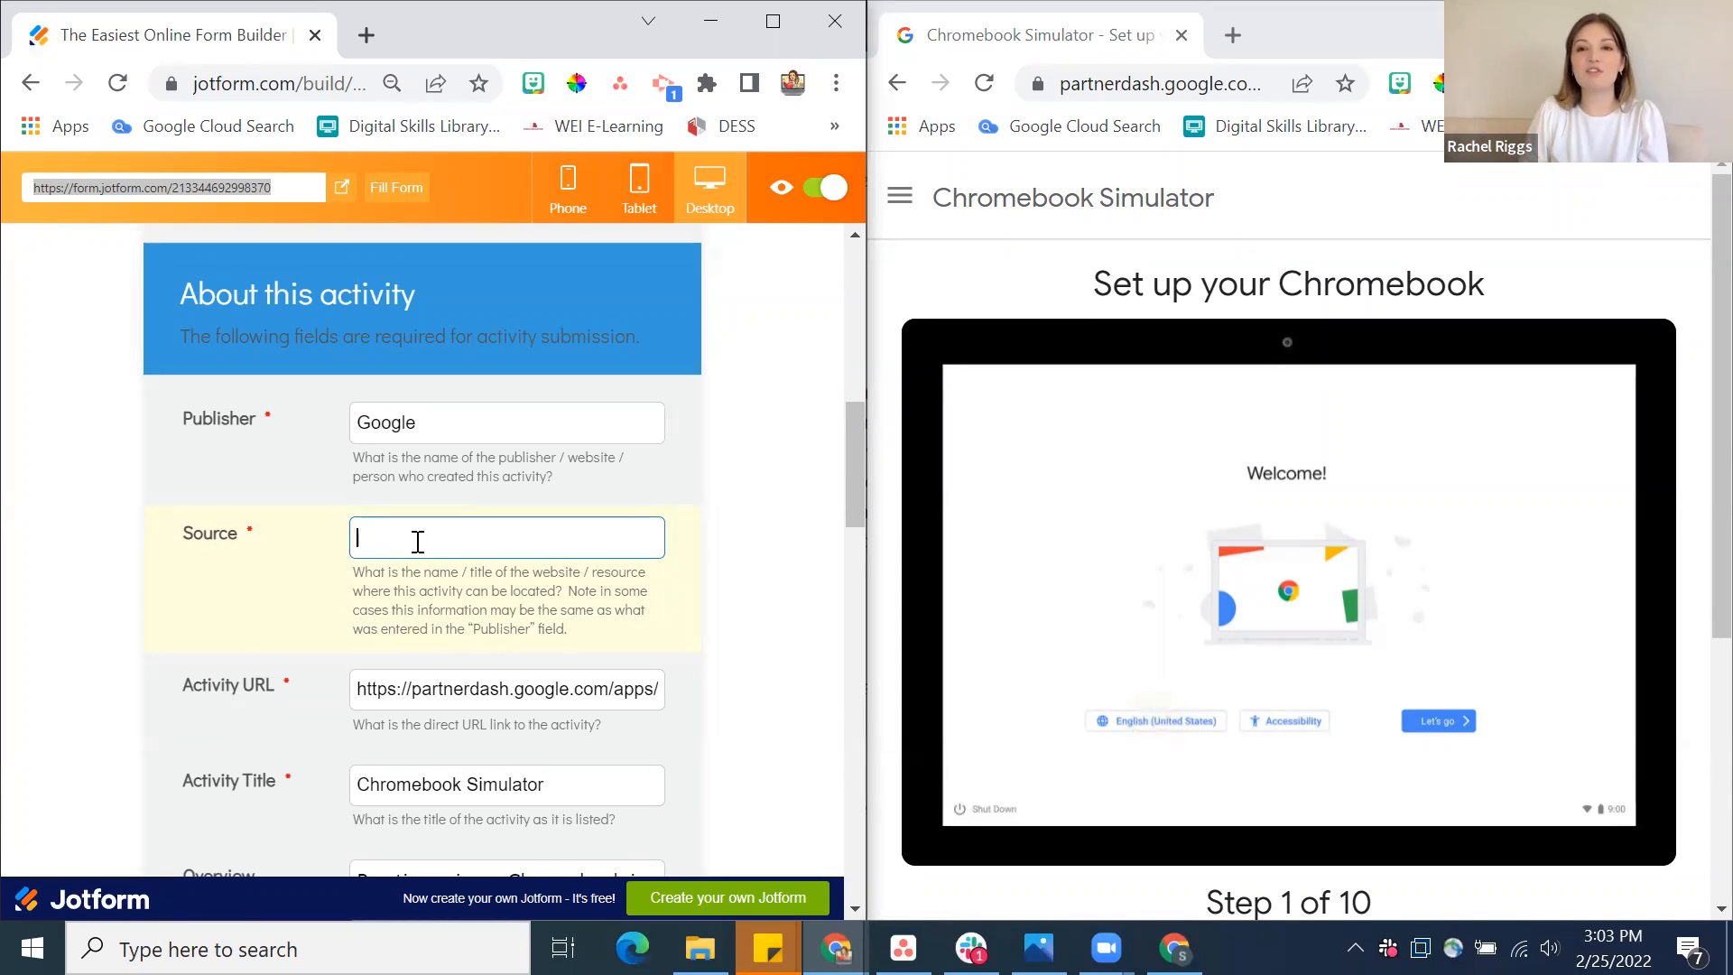
pyautogui.write('Google Chro')
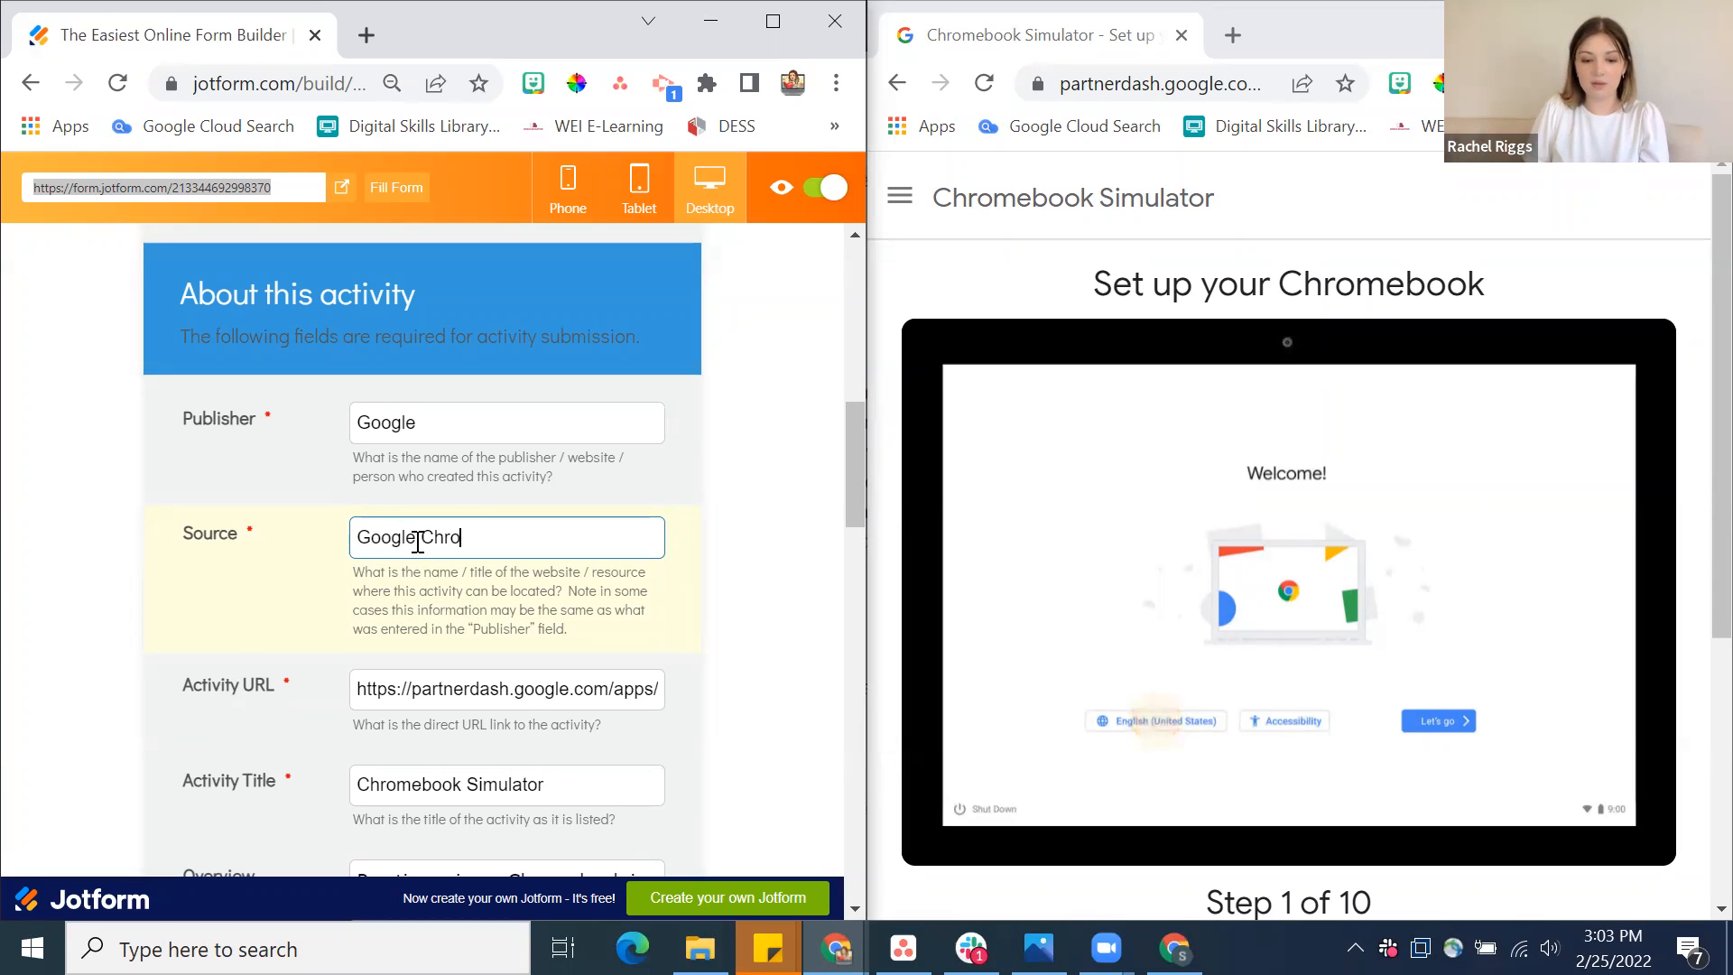
pyautogui.write('mebook Simulator')
# Return to the form's Activity Format section and try the language and keyboard steps of the Set up your Chromebook simulation
pyautogui.scroll(-6, 418, 542)
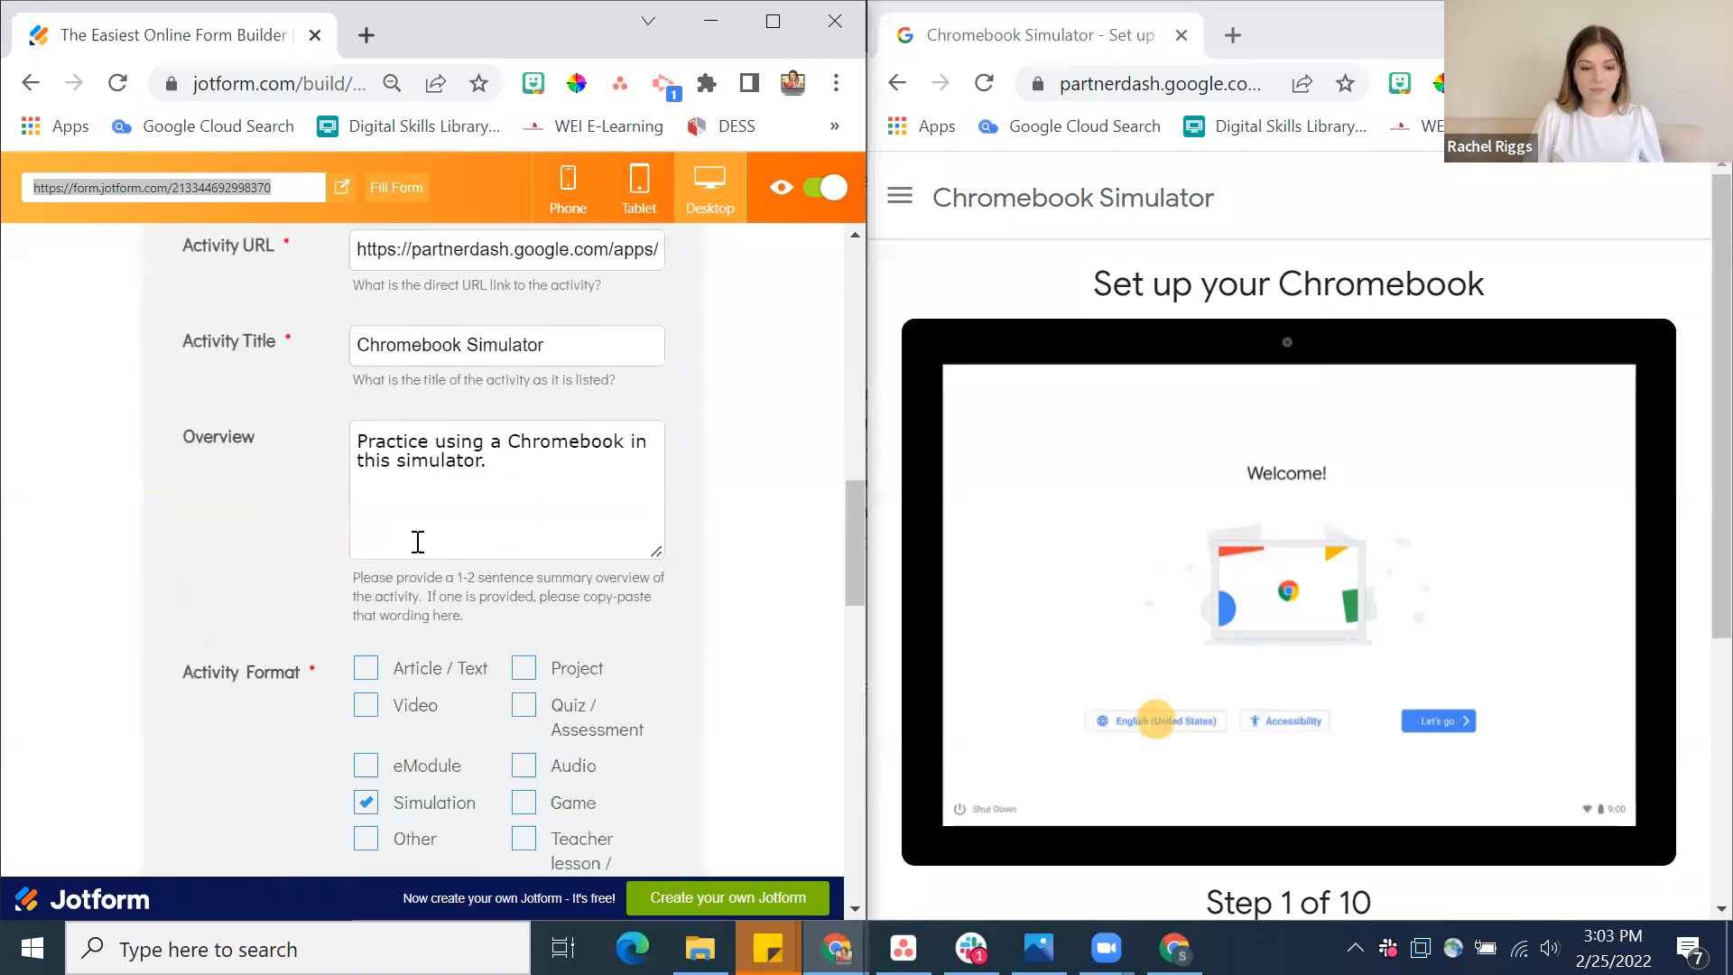
pyautogui.scroll(-3, 415, 540)
pyautogui.scroll(1, 416, 540)
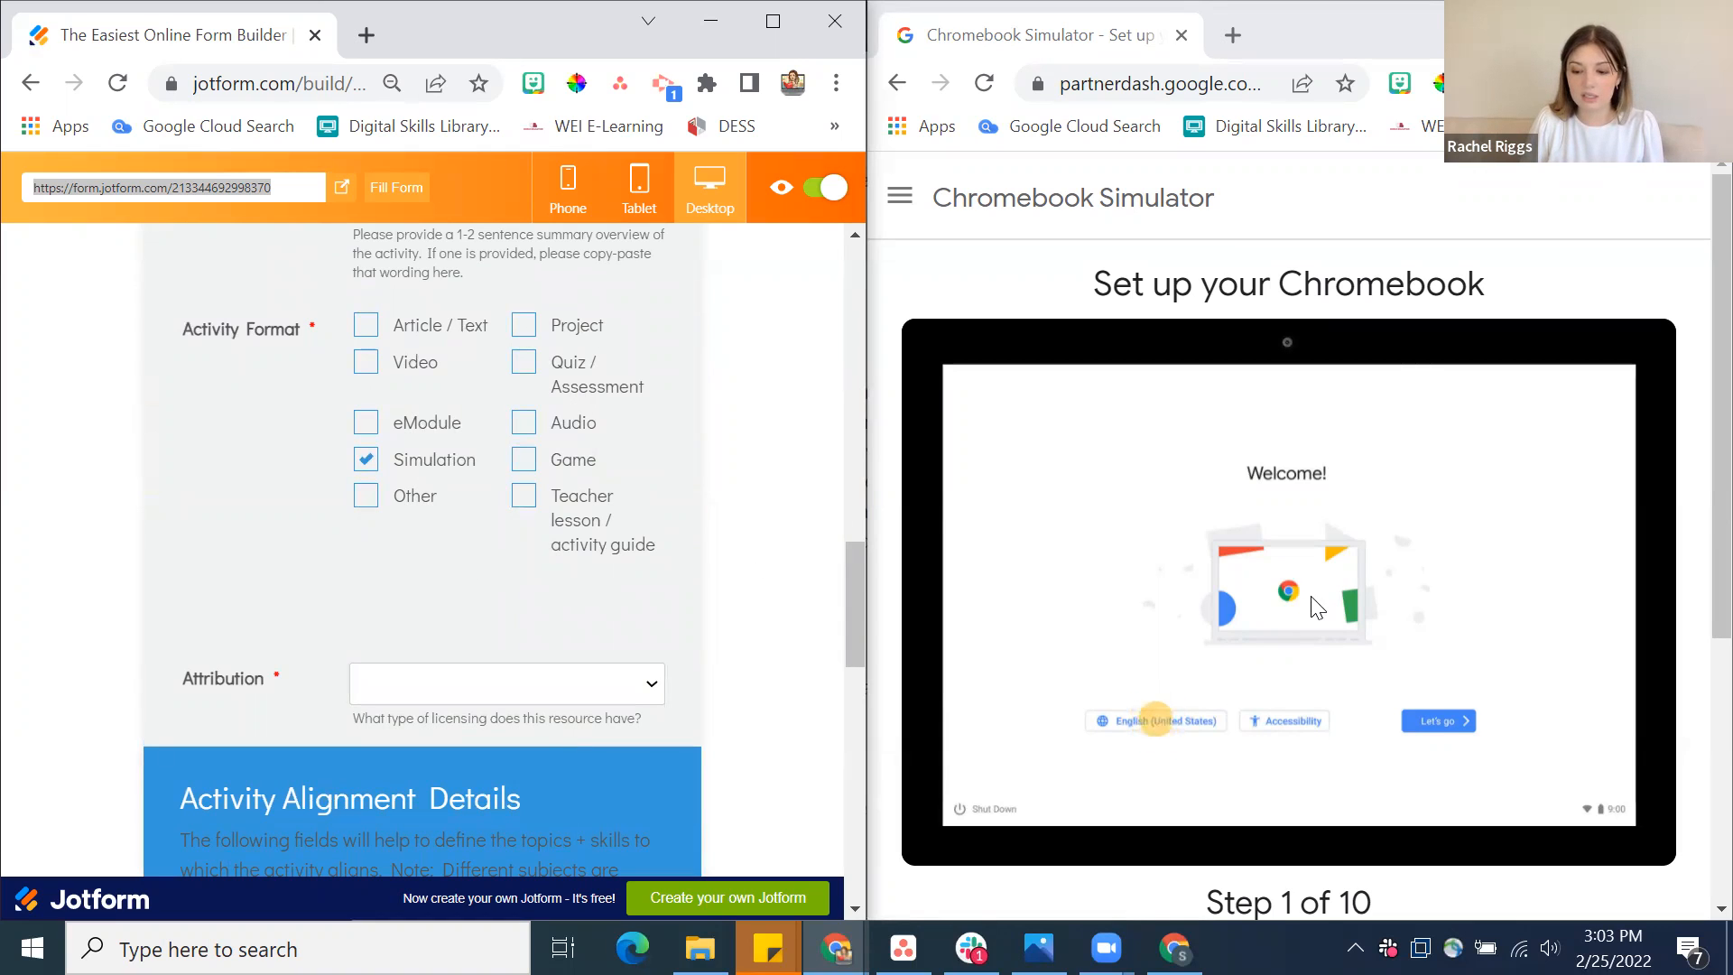
pyautogui.click(1171, 718)
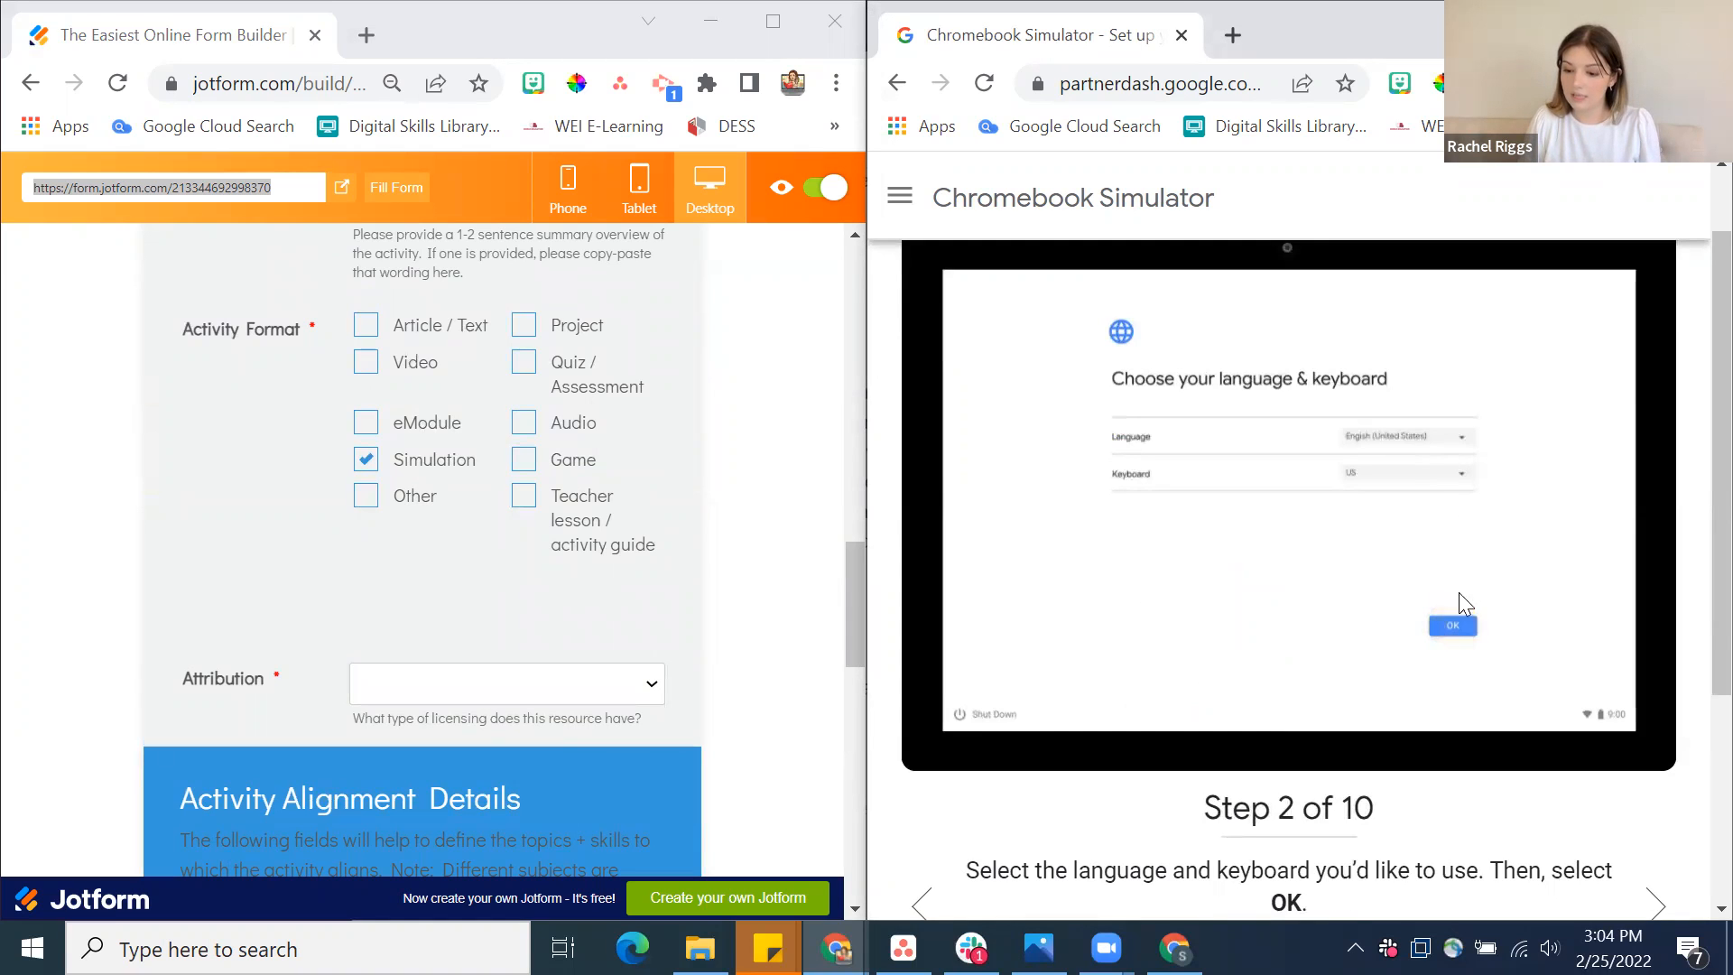
pyautogui.click(1457, 627)
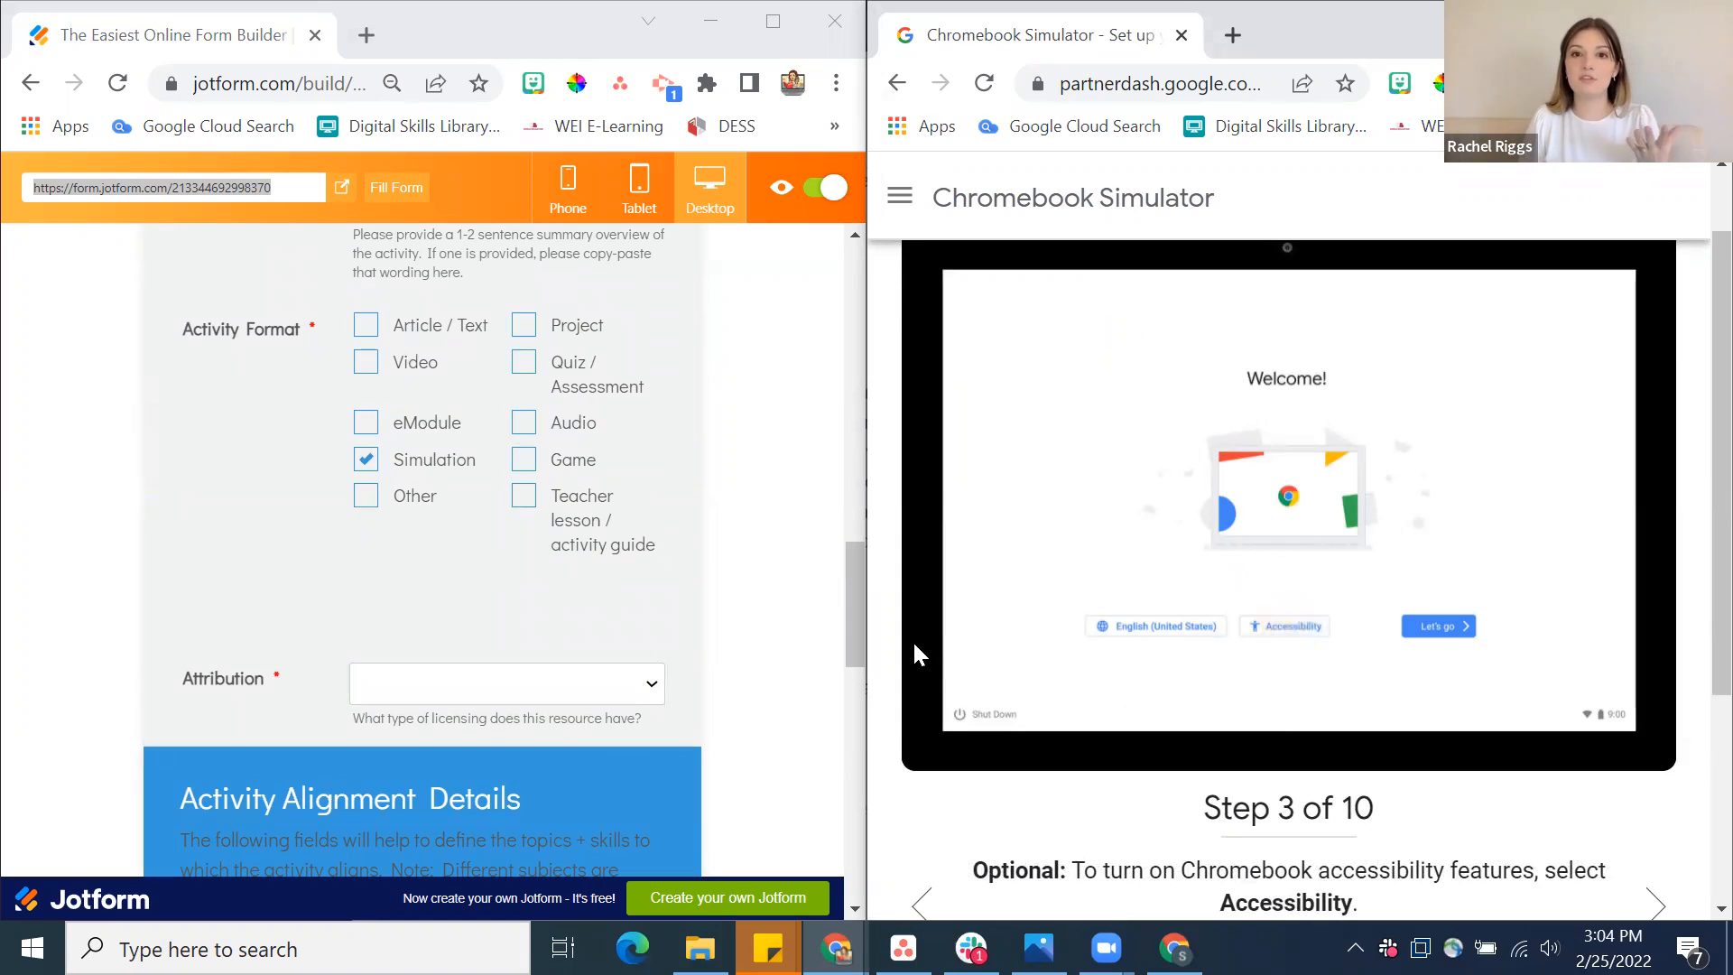
# Look through the Chromebook Simulator page and its tutorial list for licensing information needed for the form's Attribution field
pyautogui.scroll(-3, 404, 565)
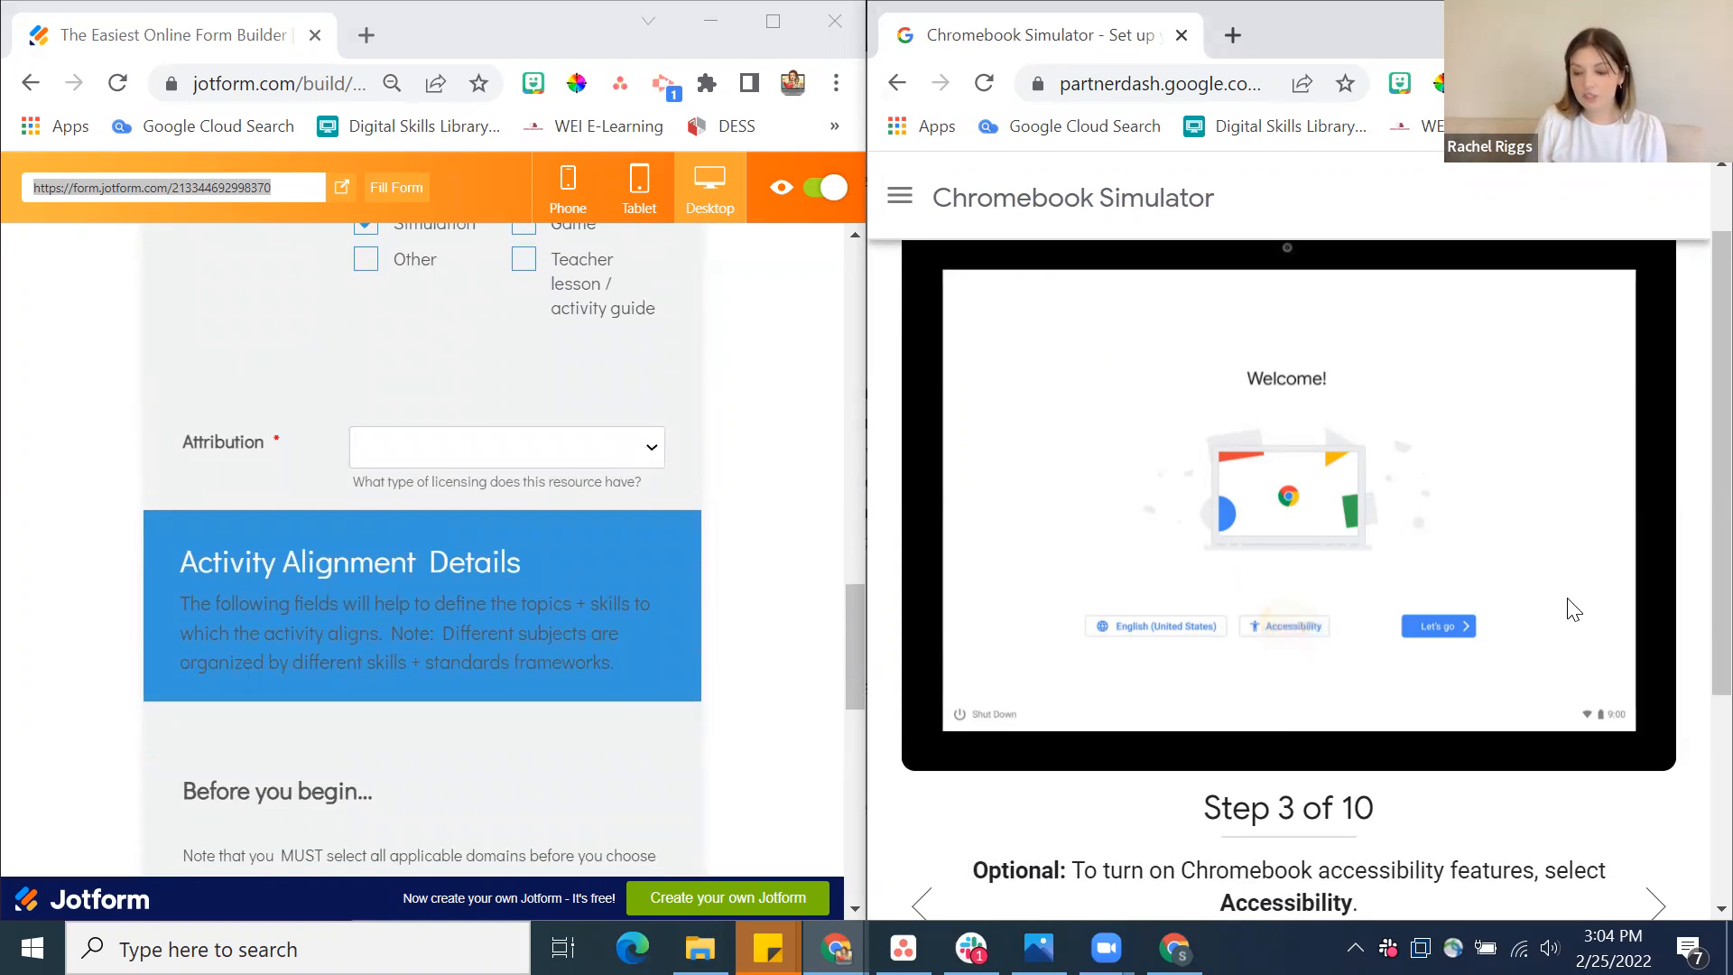
pyautogui.scroll(-4, 1571, 608)
pyautogui.scroll(5, 1571, 608)
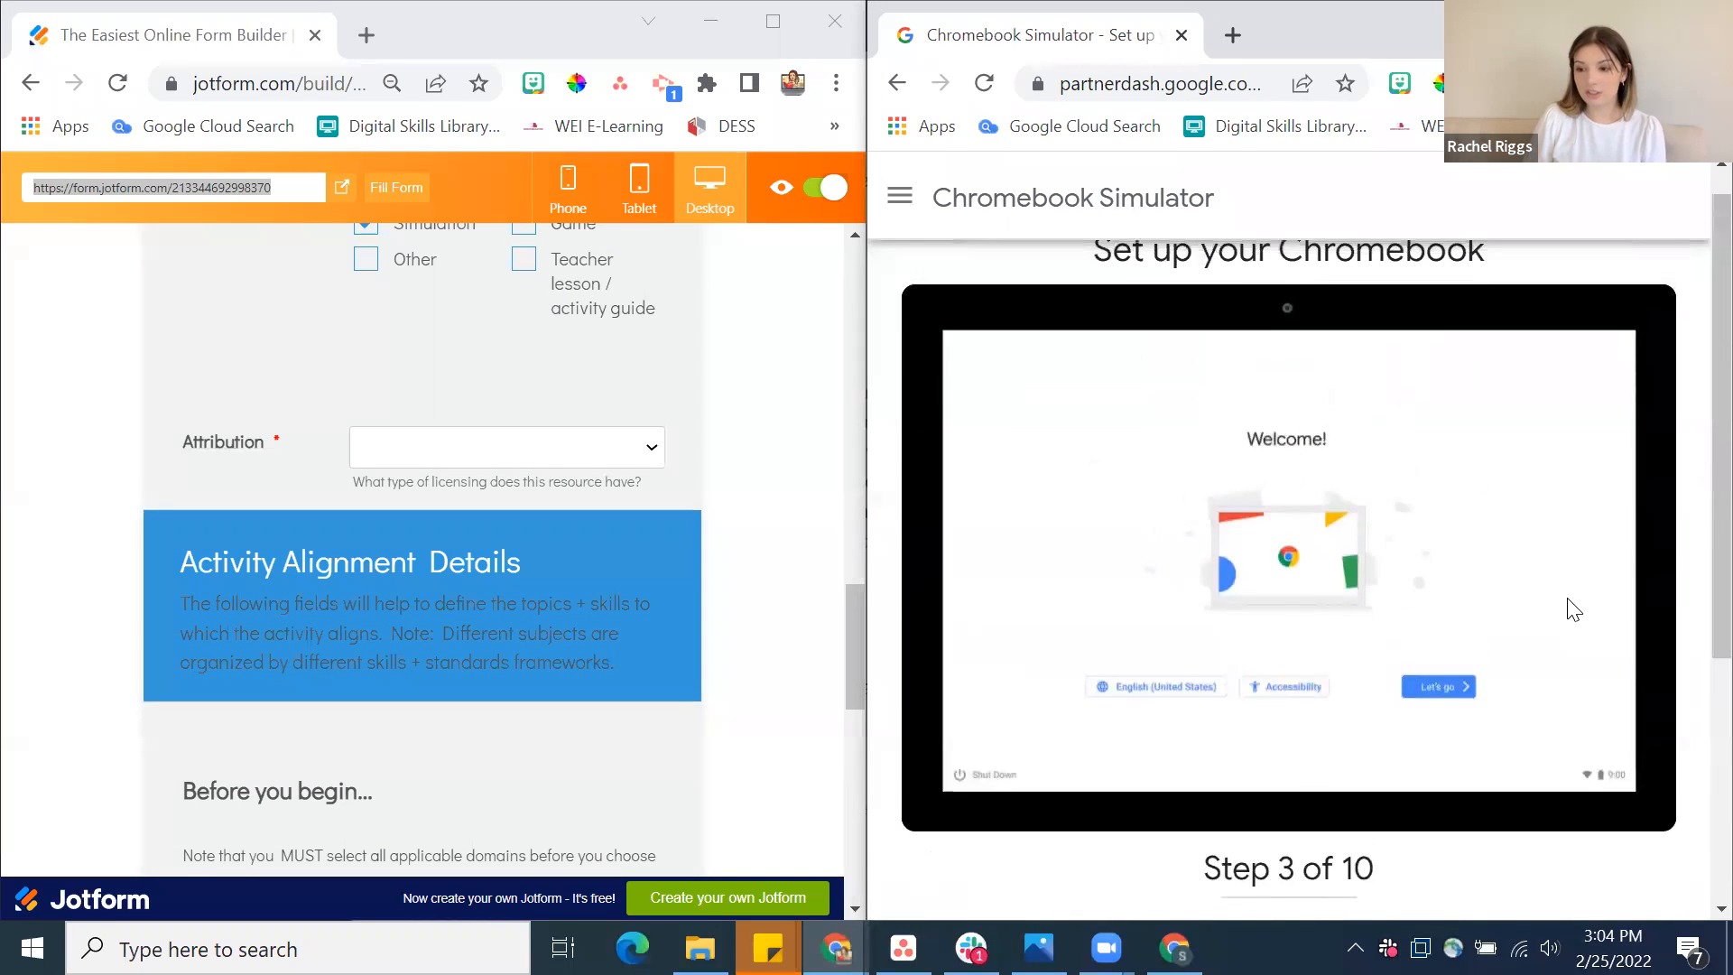
pyautogui.click(900, 196)
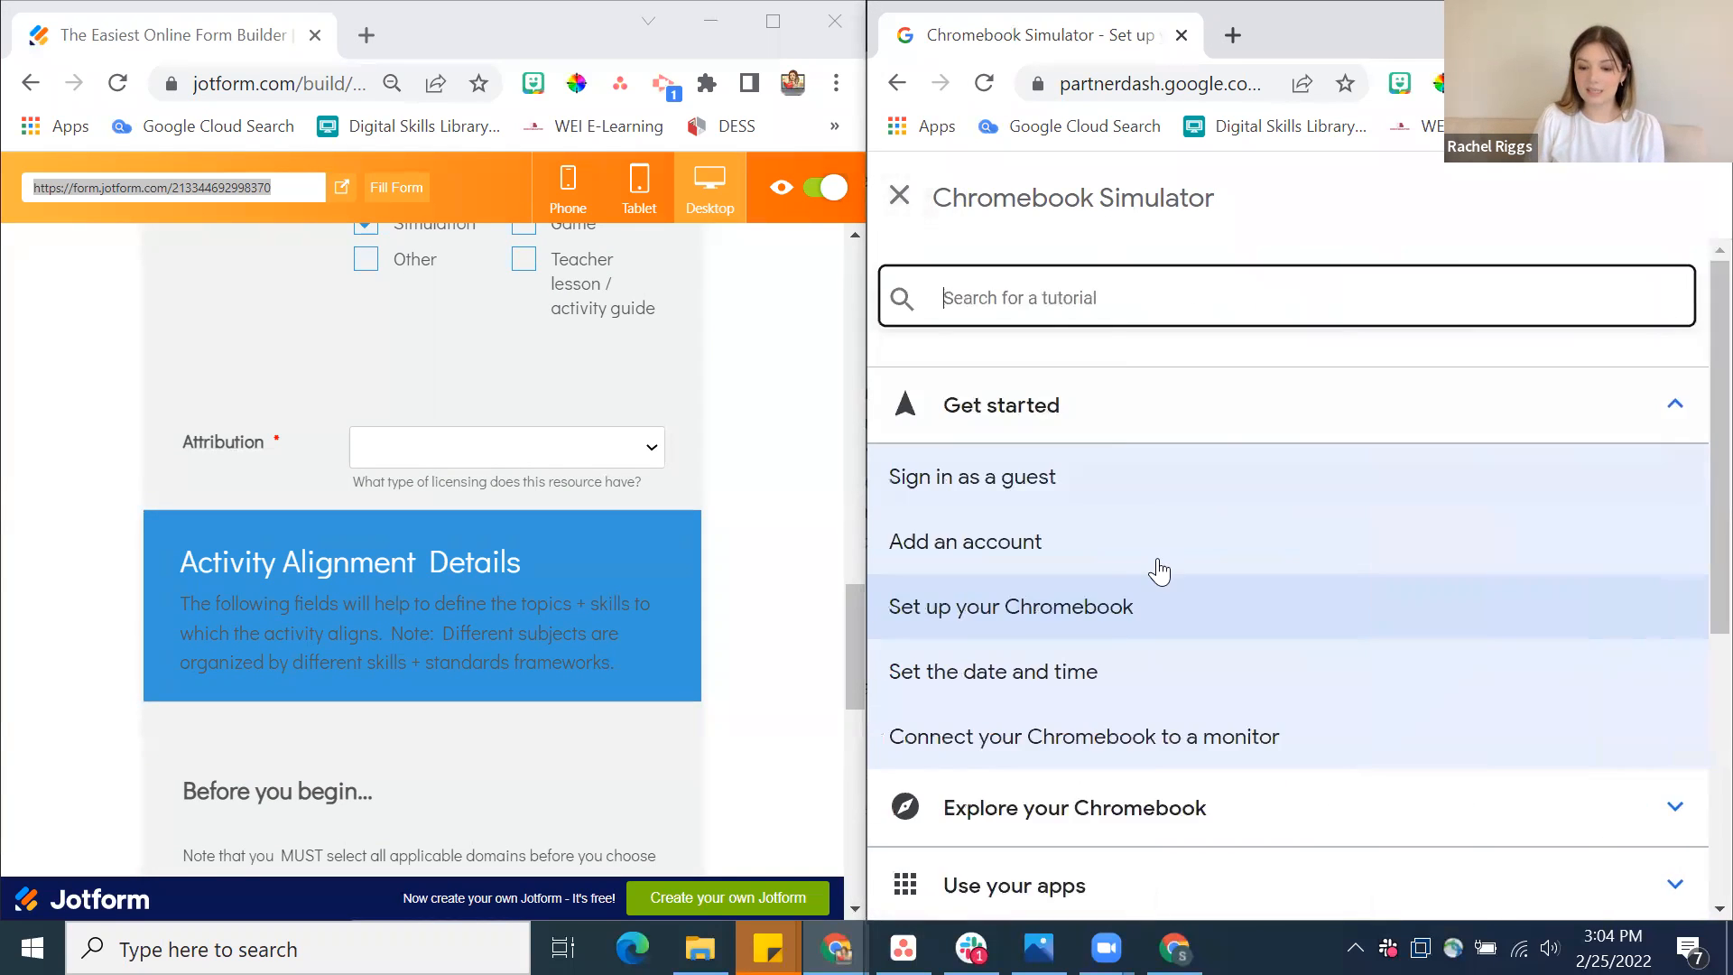
pyautogui.scroll(-5, 1156, 560)
pyautogui.scroll(5, 1157, 554)
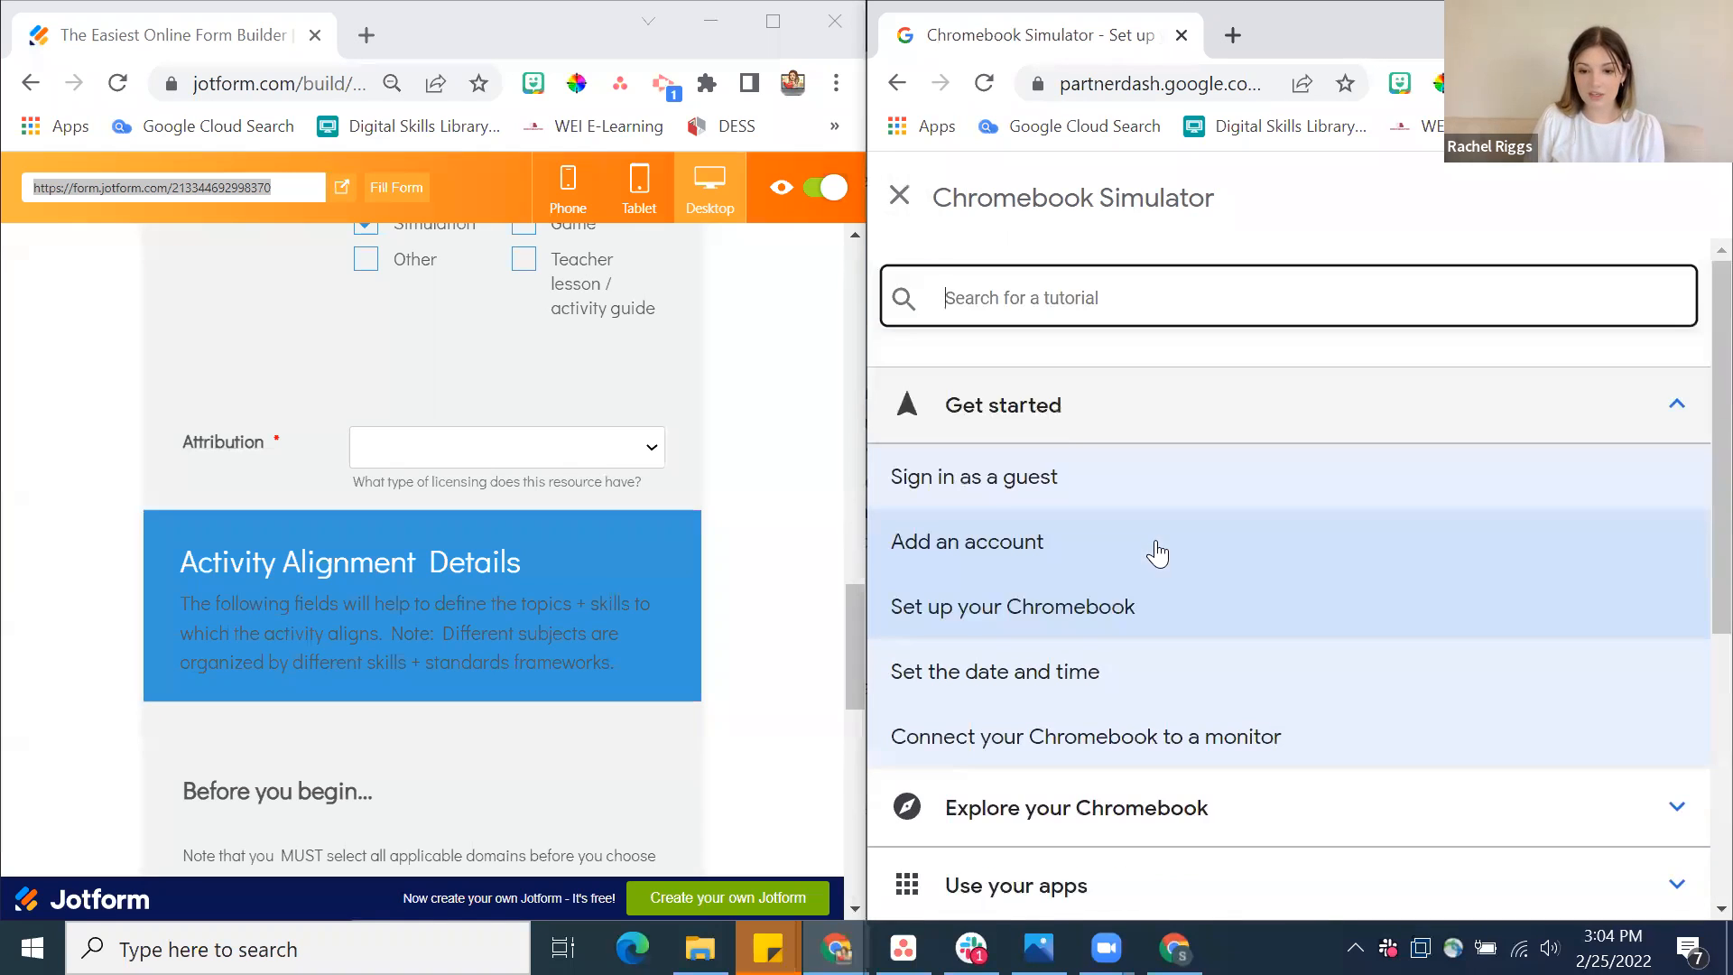
pyautogui.click(913, 204)
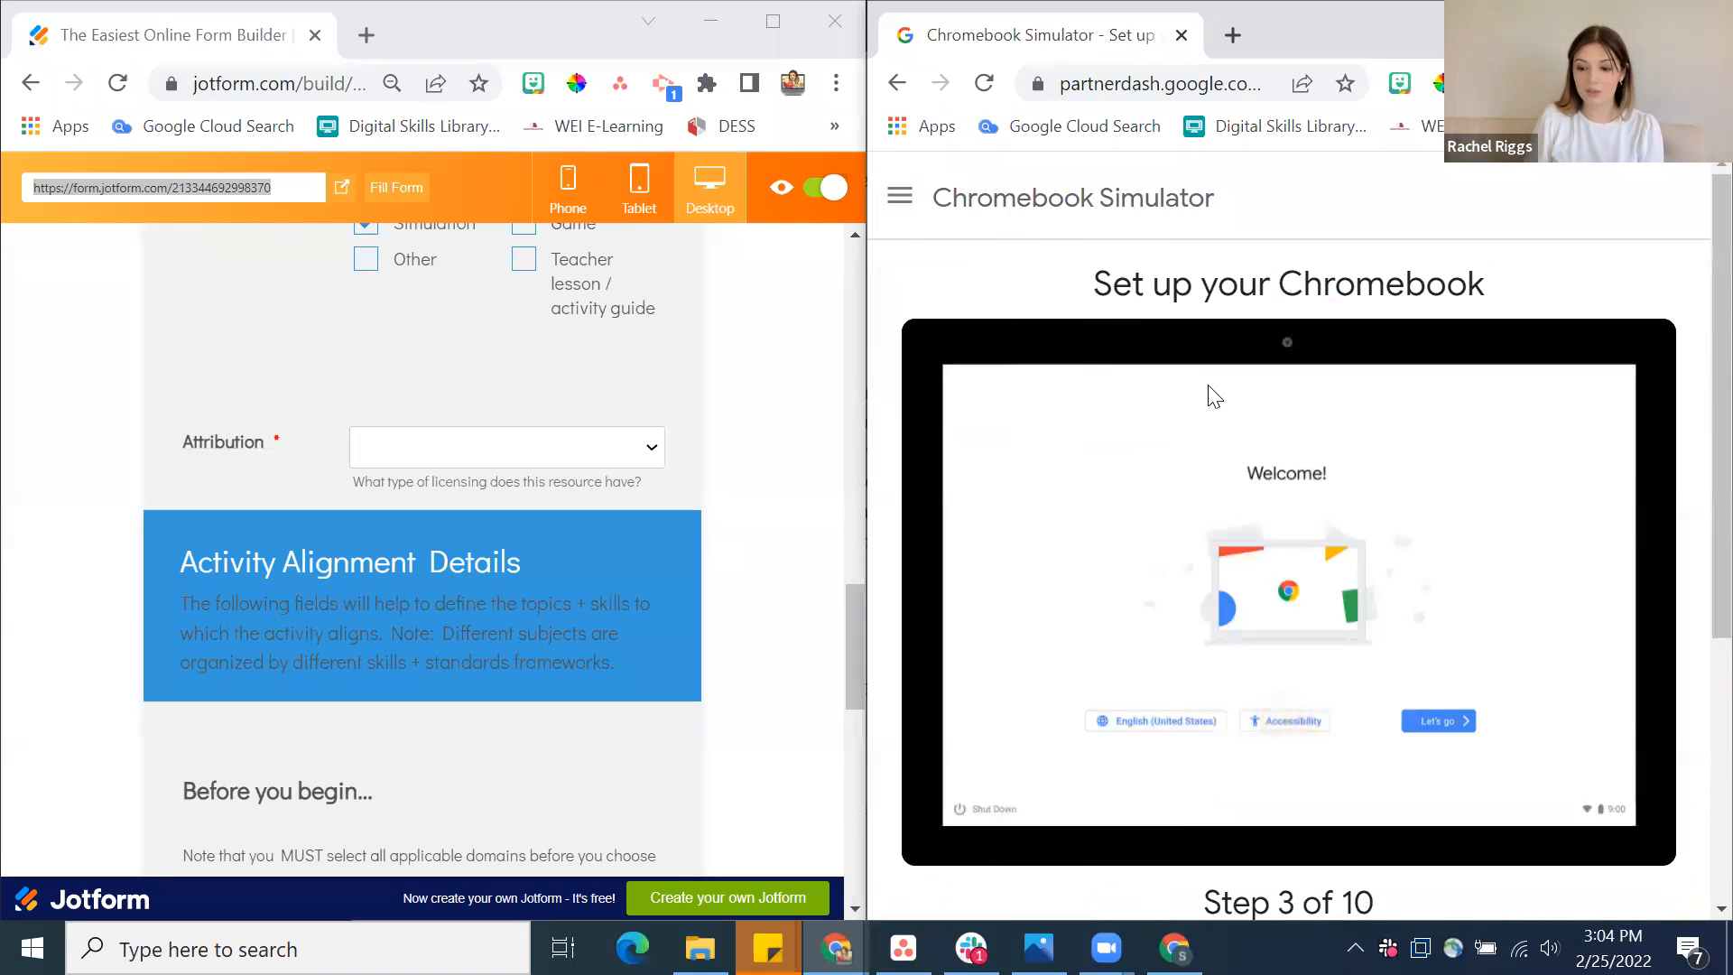
pyautogui.scroll(-3, 1210, 395)
pyautogui.scroll(-1, 1210, 393)
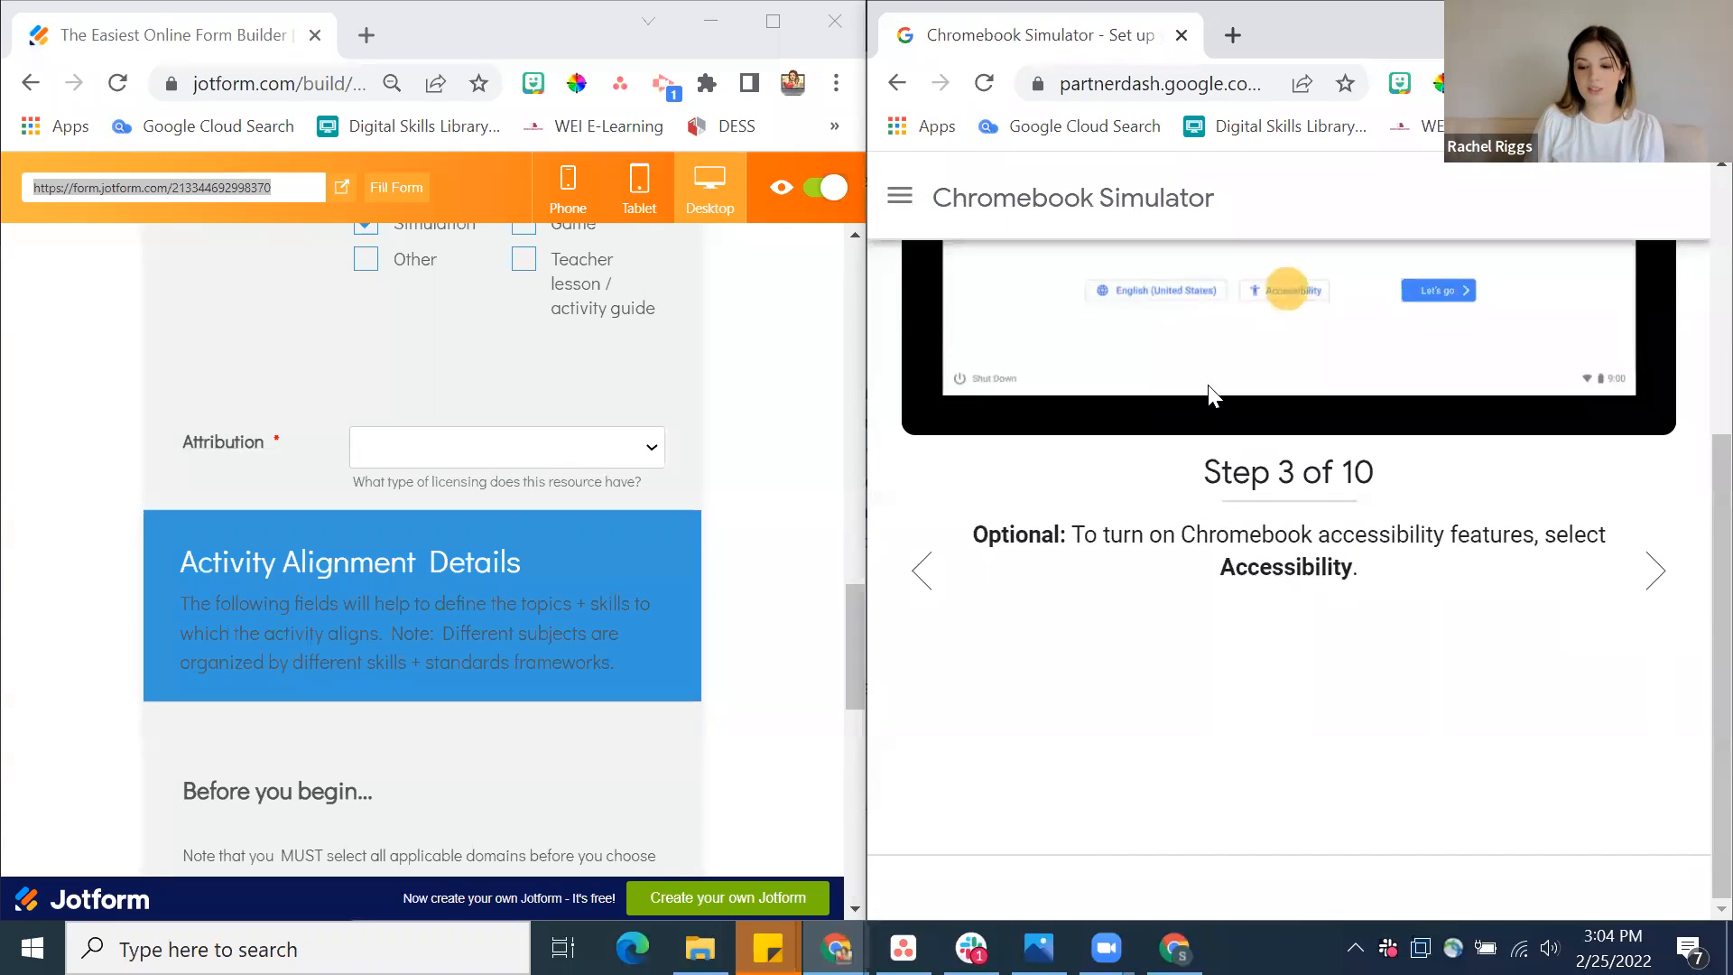
pyautogui.scroll(5, 1207, 391)
# Set the activity's Attribution to Copyright, checking the other licensing options including I'm not sure
pyautogui.click(638, 454)
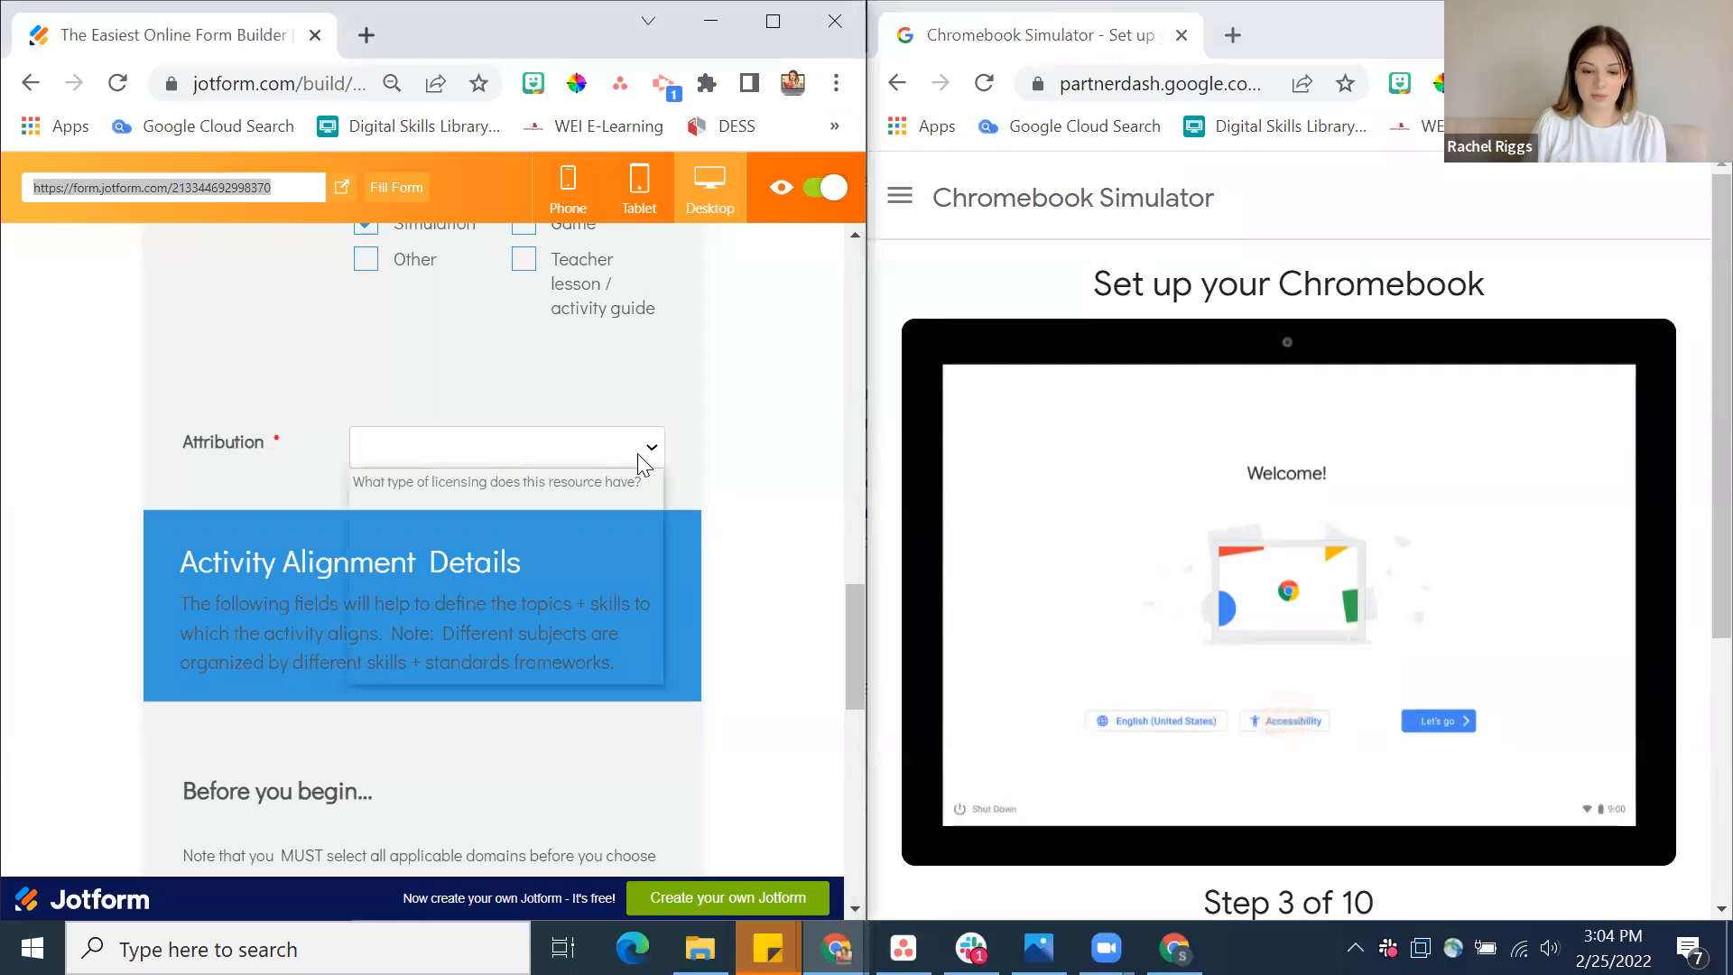
pyautogui.click(572, 517)
pyautogui.click(665, 452)
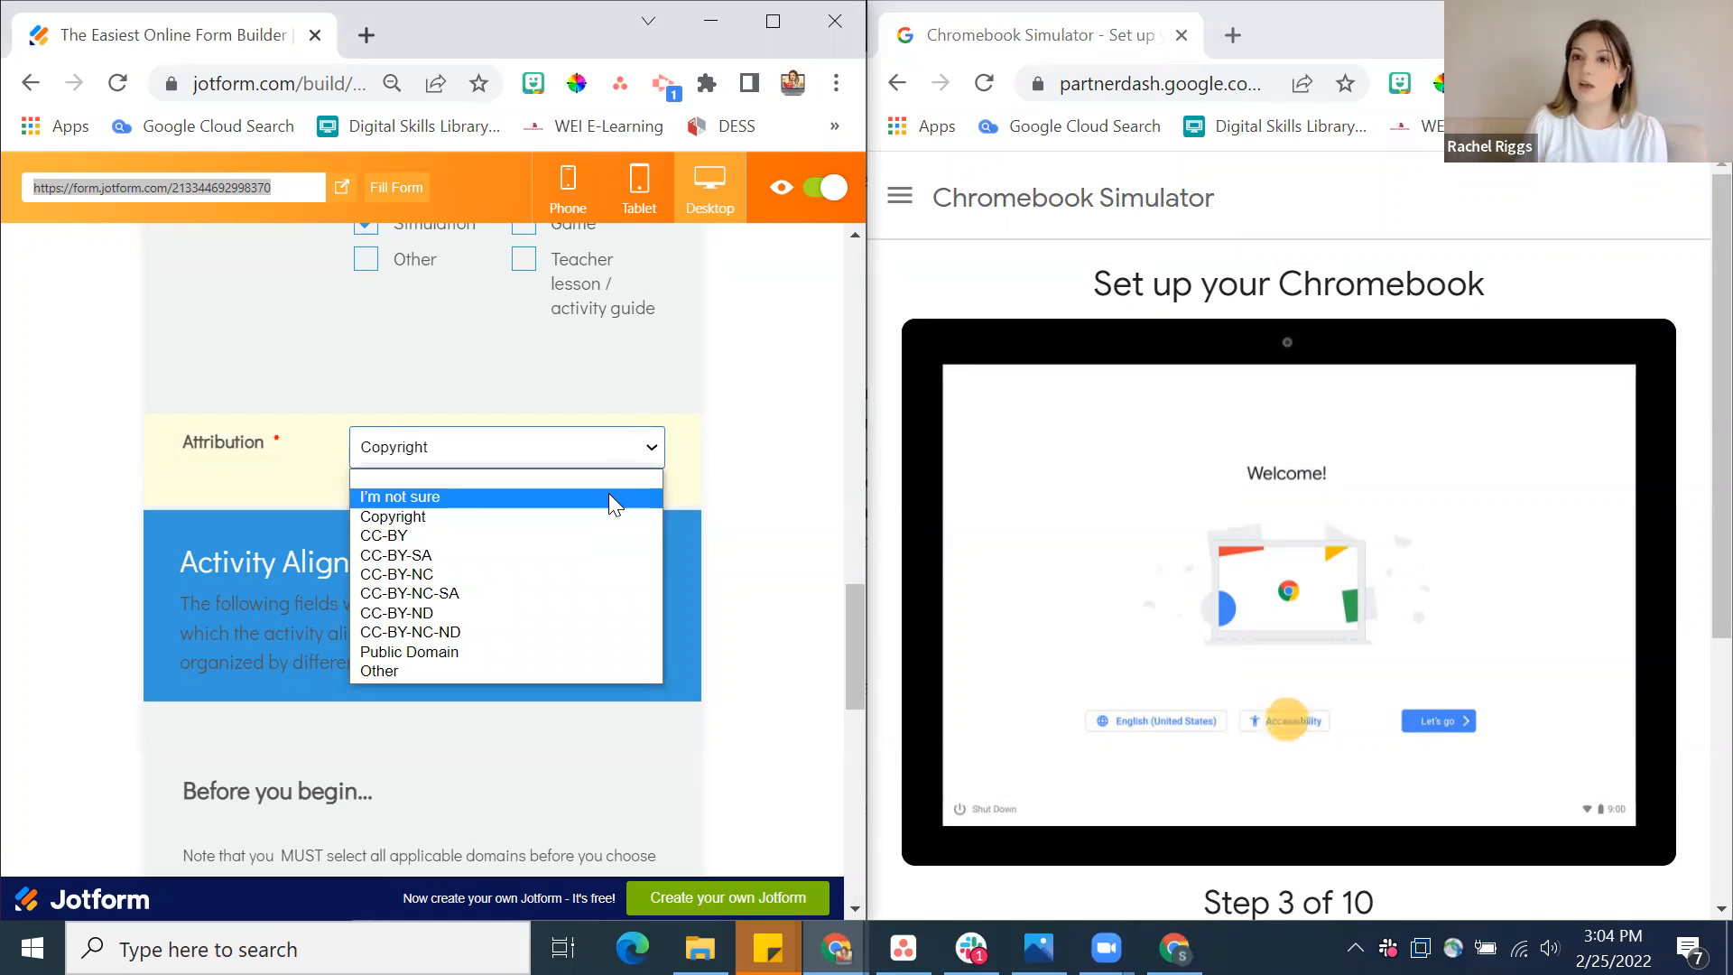
pyautogui.click(583, 476)
pyautogui.click(658, 446)
pyautogui.click(563, 516)
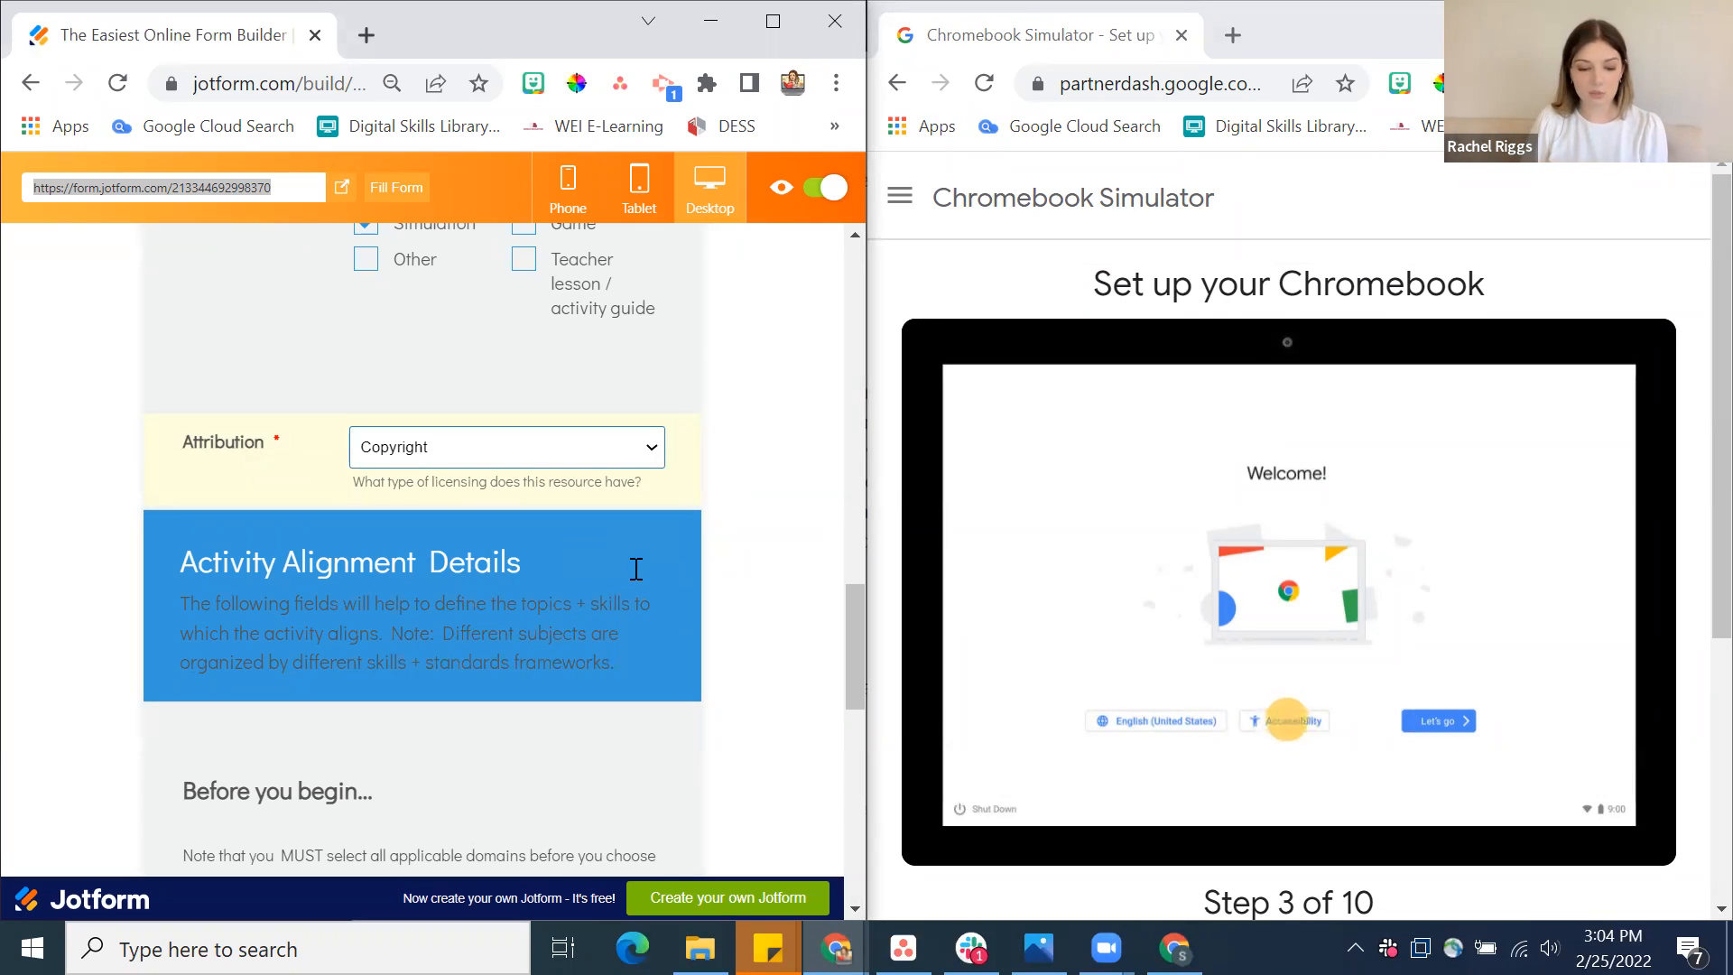
# Read the Before you begin notes under Activity Alignment Details and open the linked full framework of domains and skills
pyautogui.scroll(-2, 634, 569)
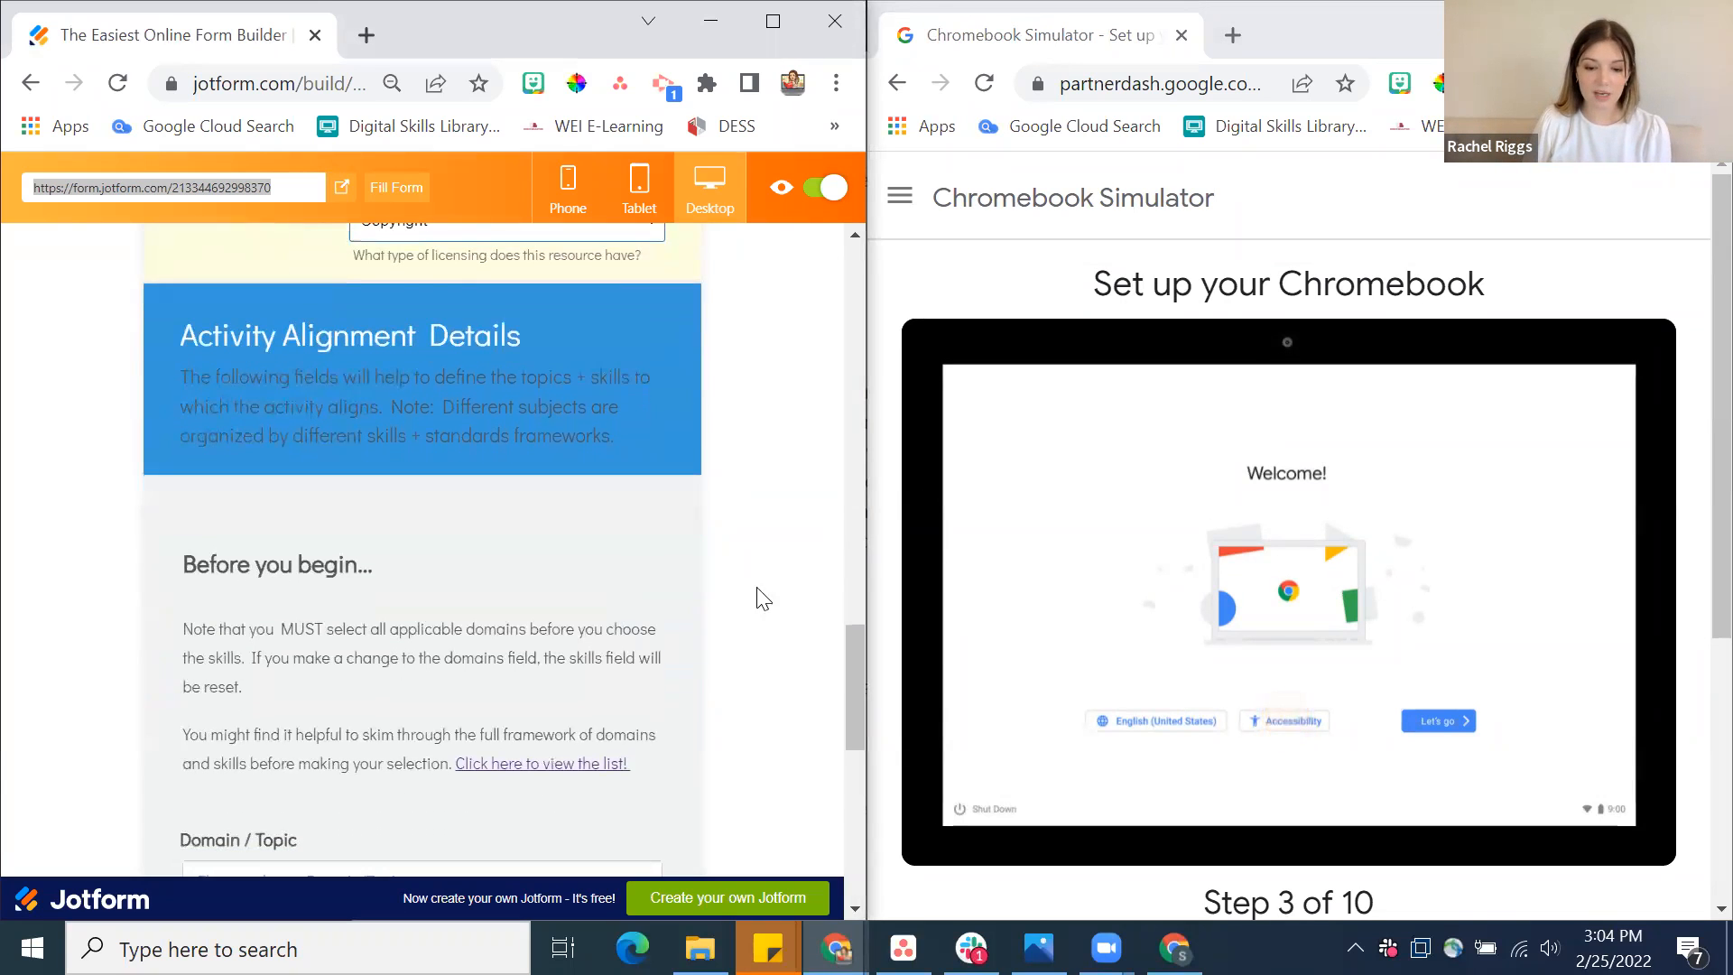
pyautogui.scroll(-2, 720, 600)
pyautogui.scroll(1, 726, 605)
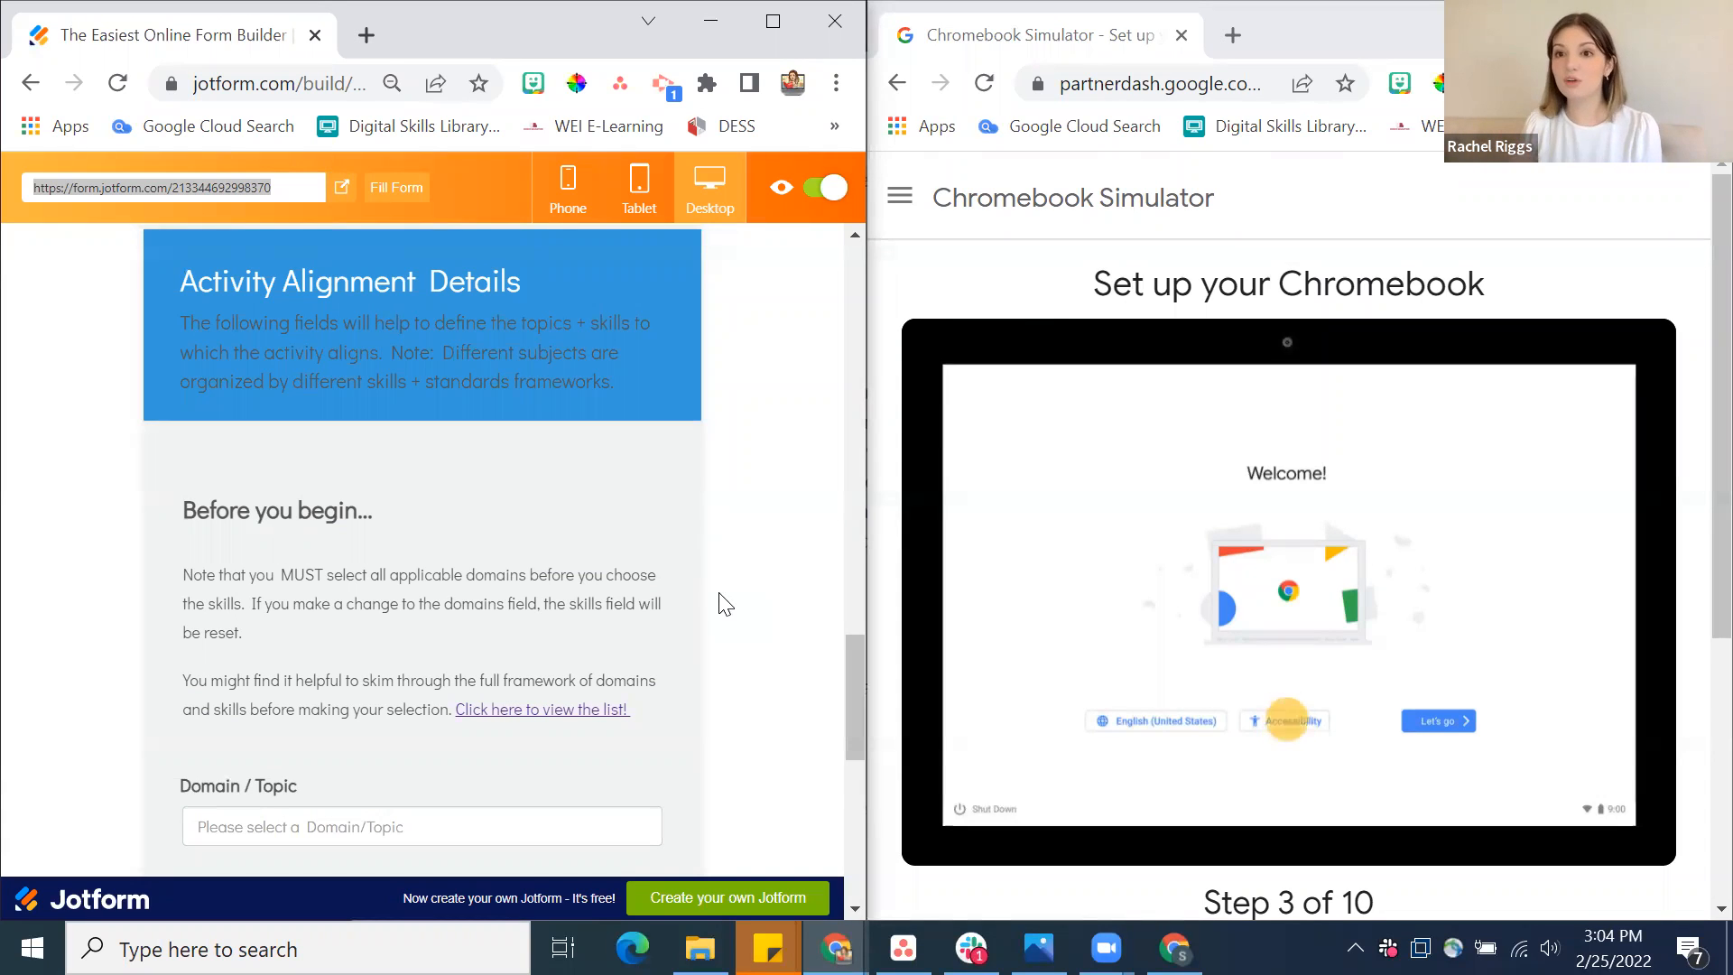
pyautogui.scroll(-1, 594, 616)
pyautogui.scroll(1, 594, 616)
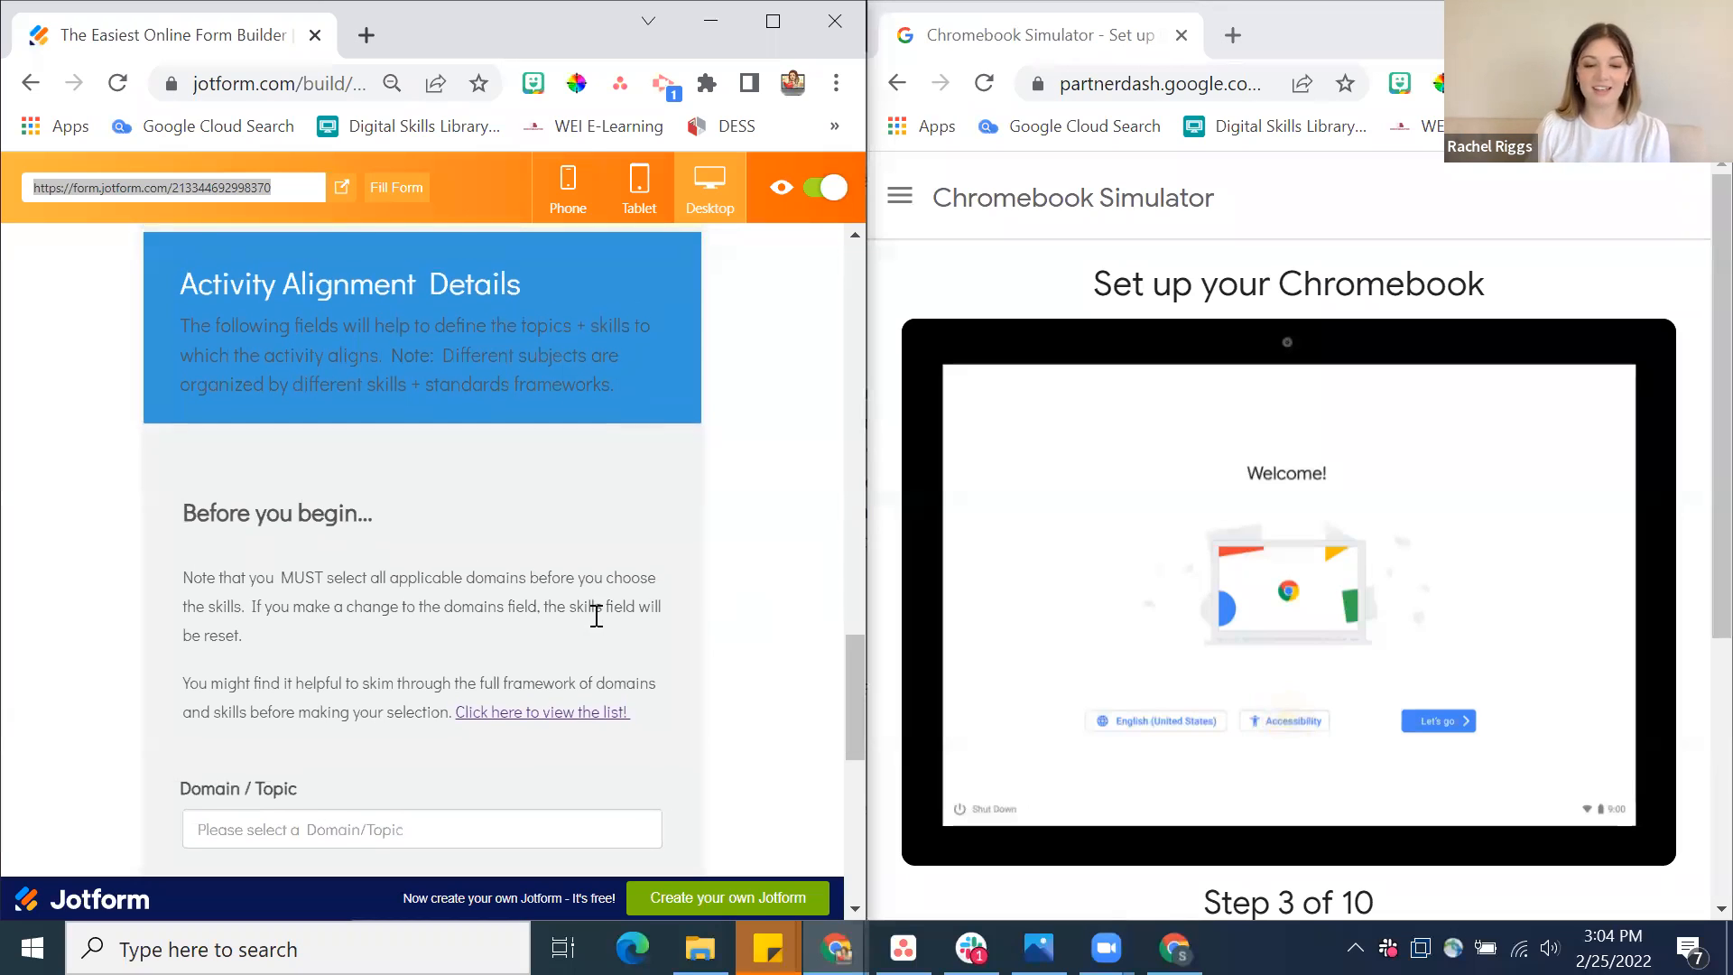
pyautogui.click(607, 720)
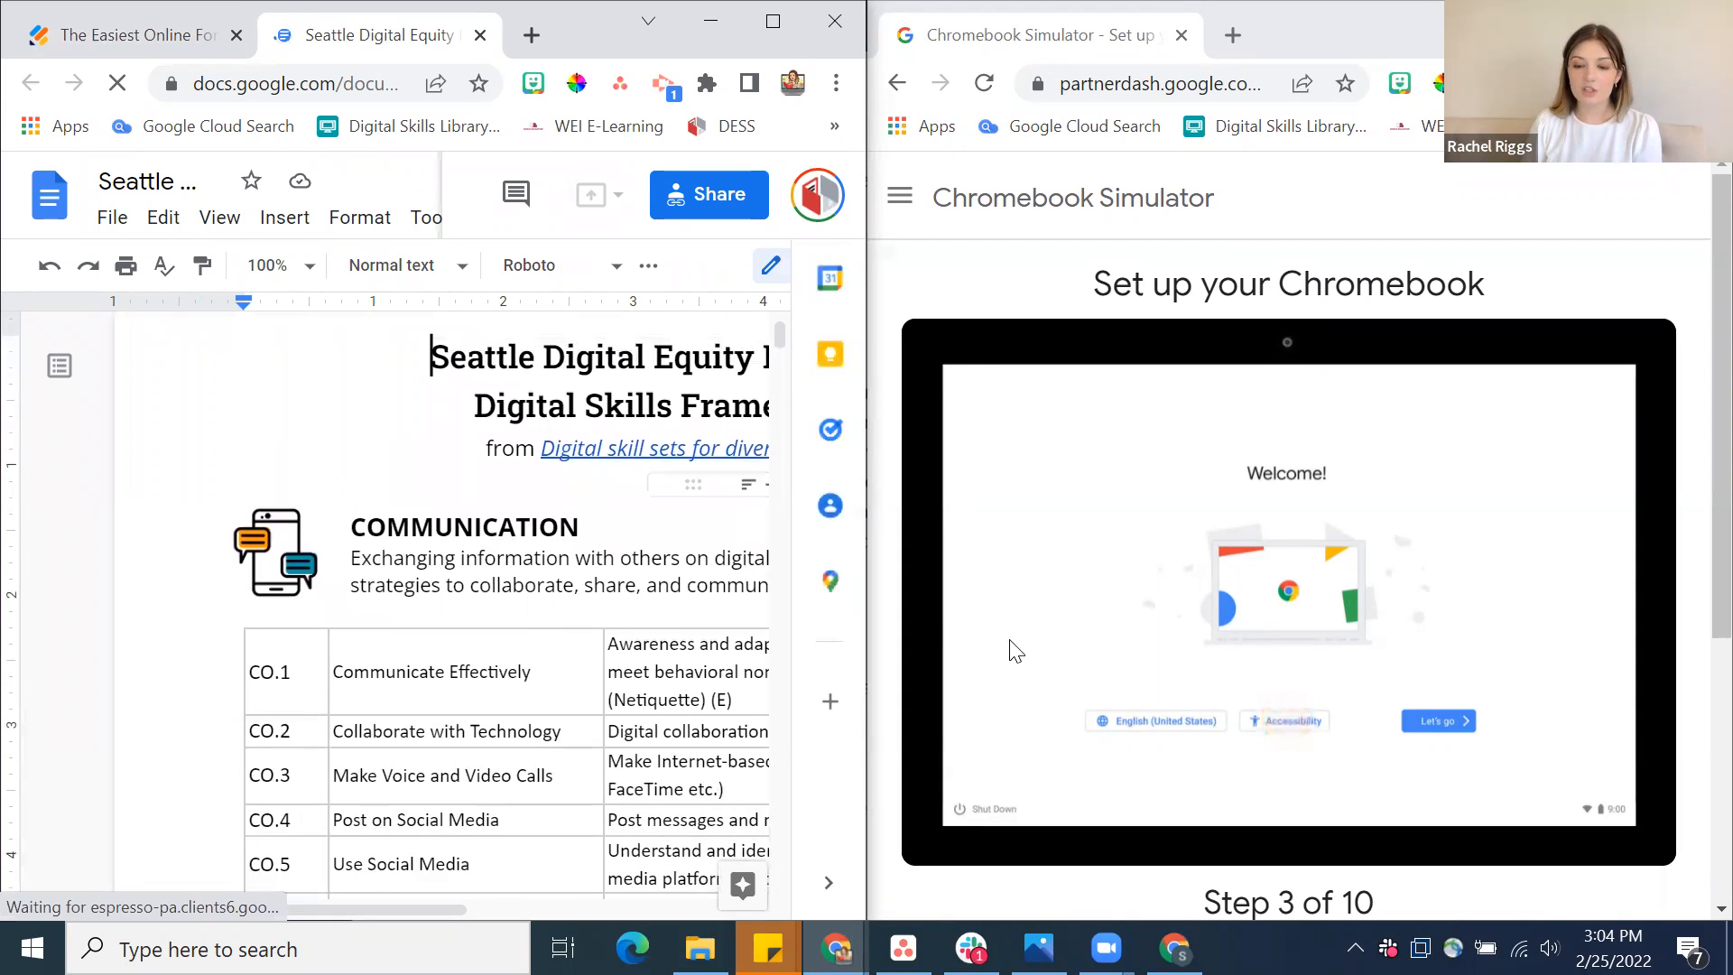
# Examine the simulator's tutorial categories, expanding Explore your Chromebook, Print a page and Fix Chromebook problems
pyautogui.scroll(-3, 1092, 626)
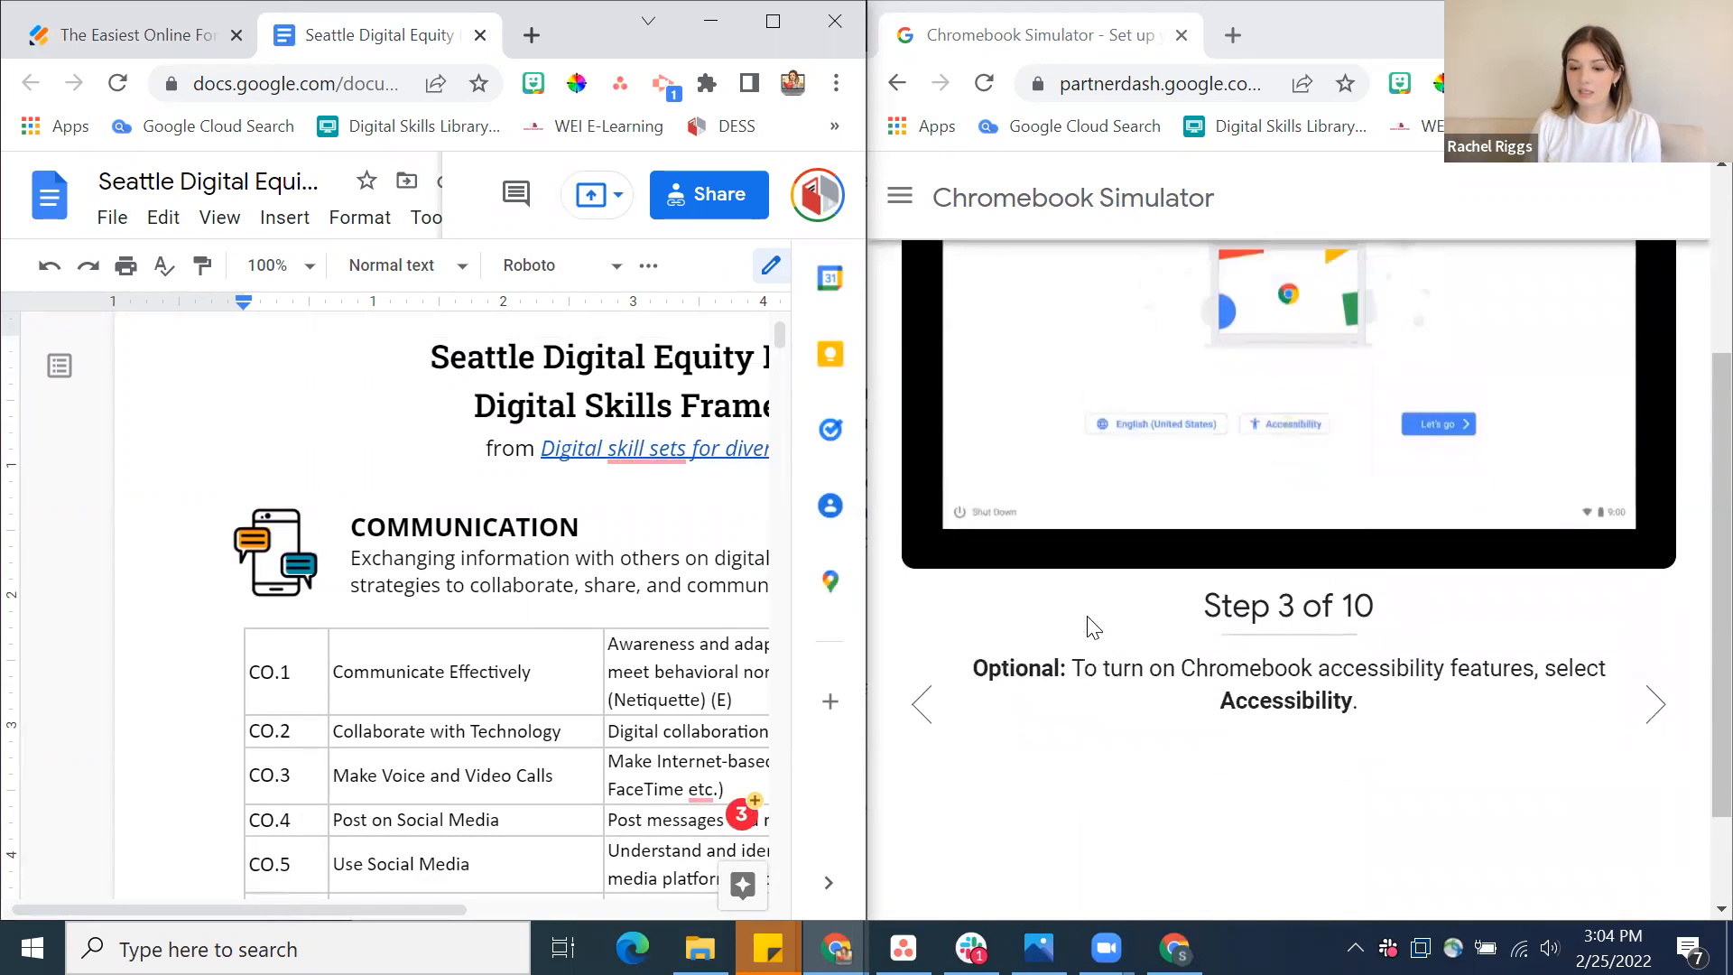
pyautogui.scroll(3, 1092, 626)
pyautogui.click(900, 196)
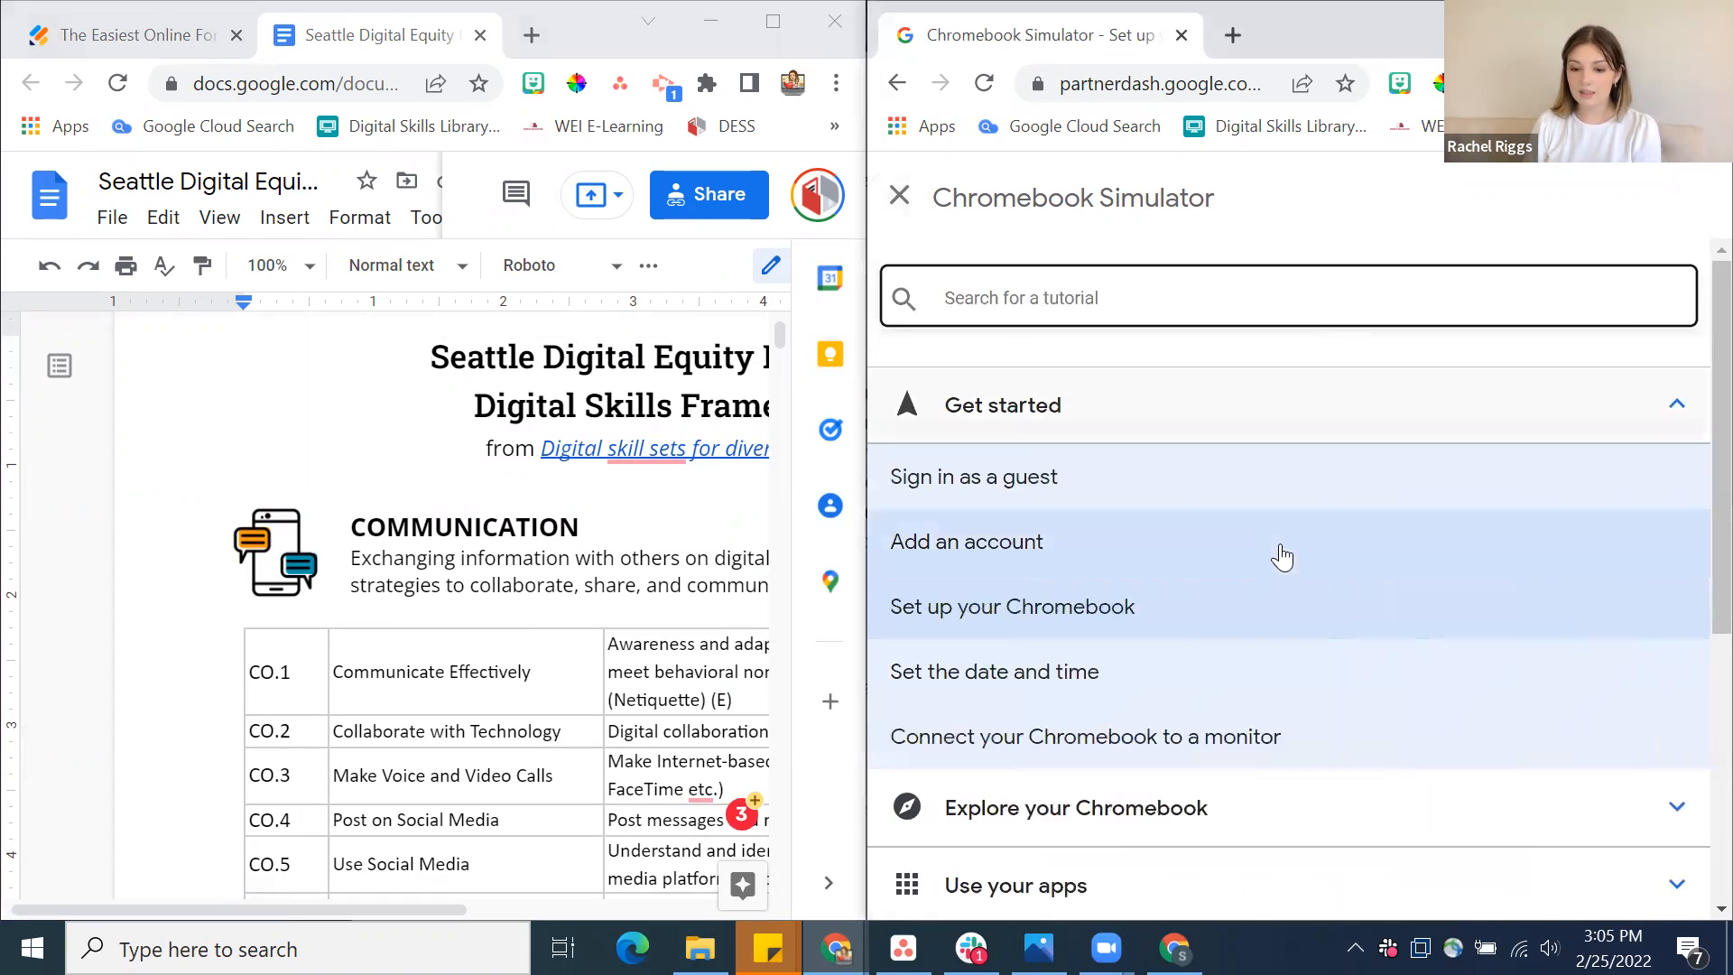
pyautogui.scroll(-3, 1584, 492)
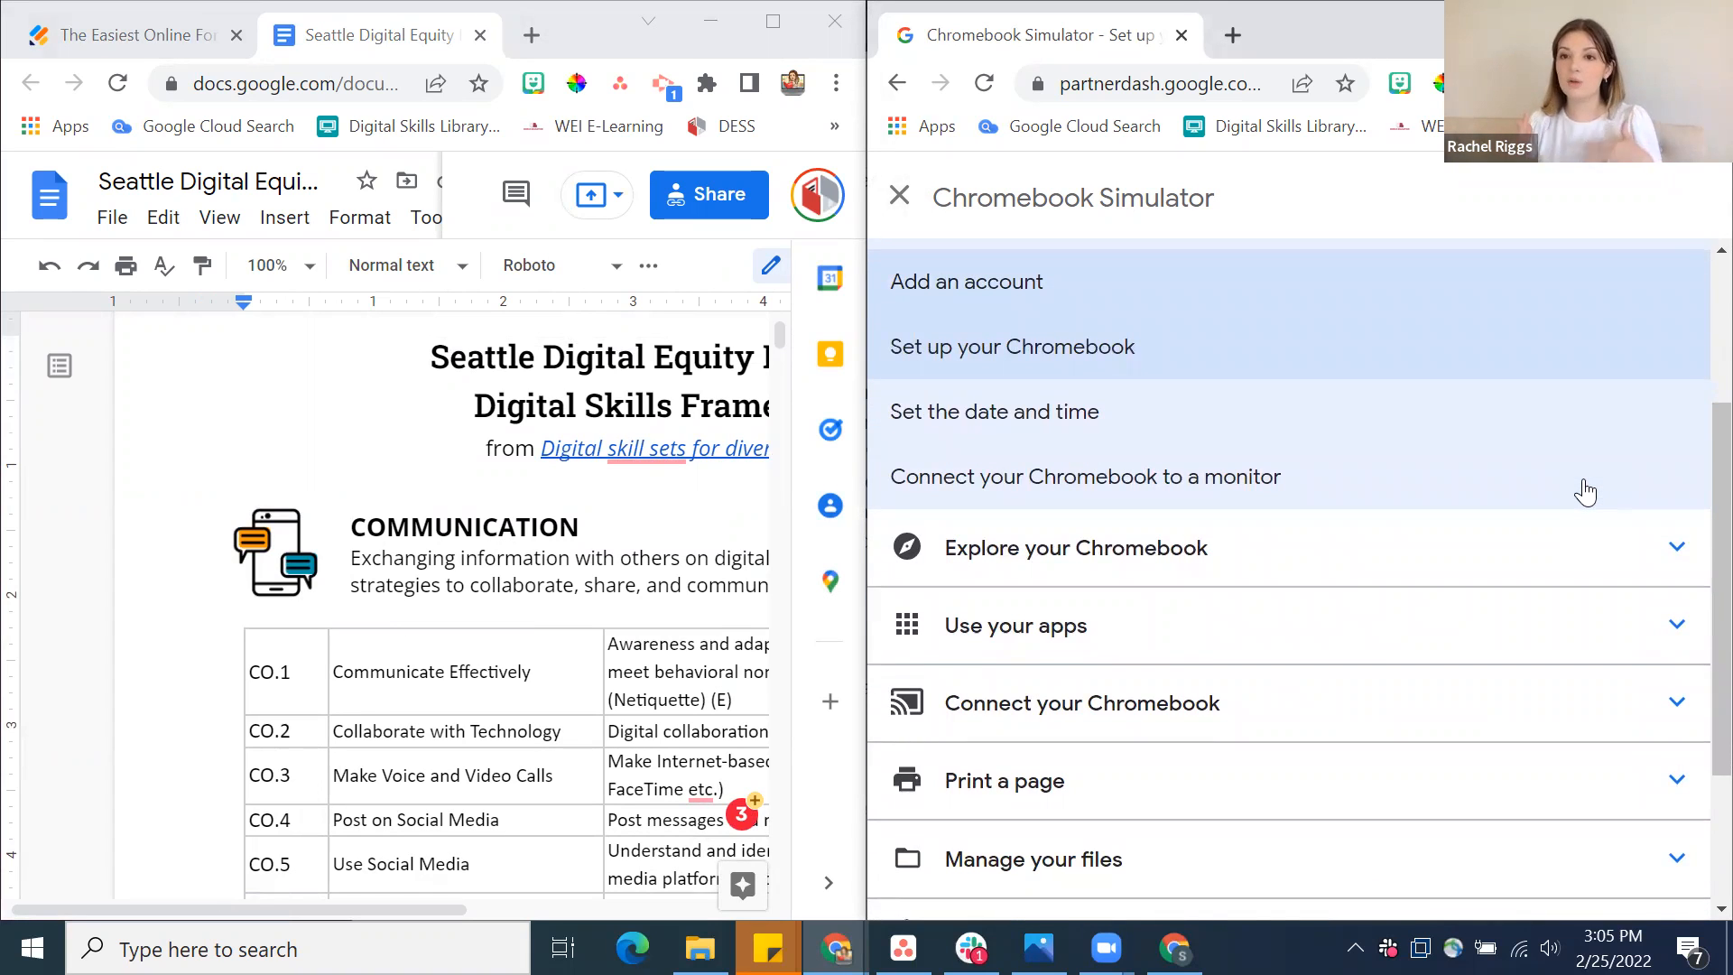
pyautogui.scroll(-2, 1586, 492)
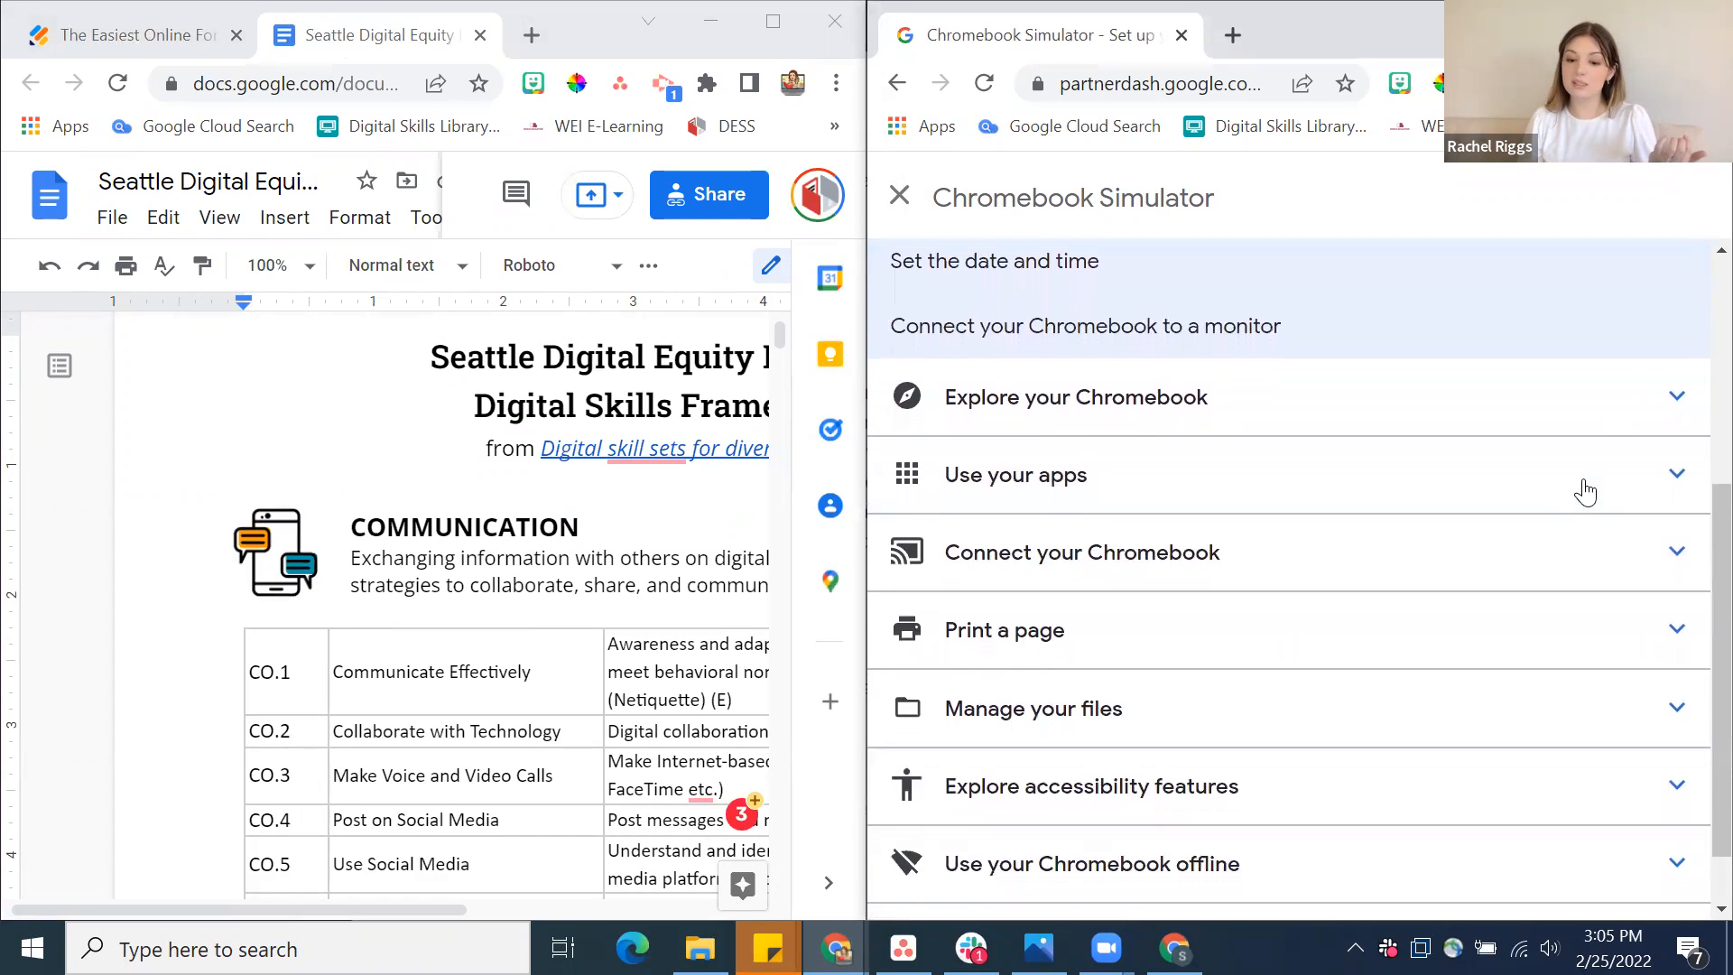
pyautogui.click(1679, 381)
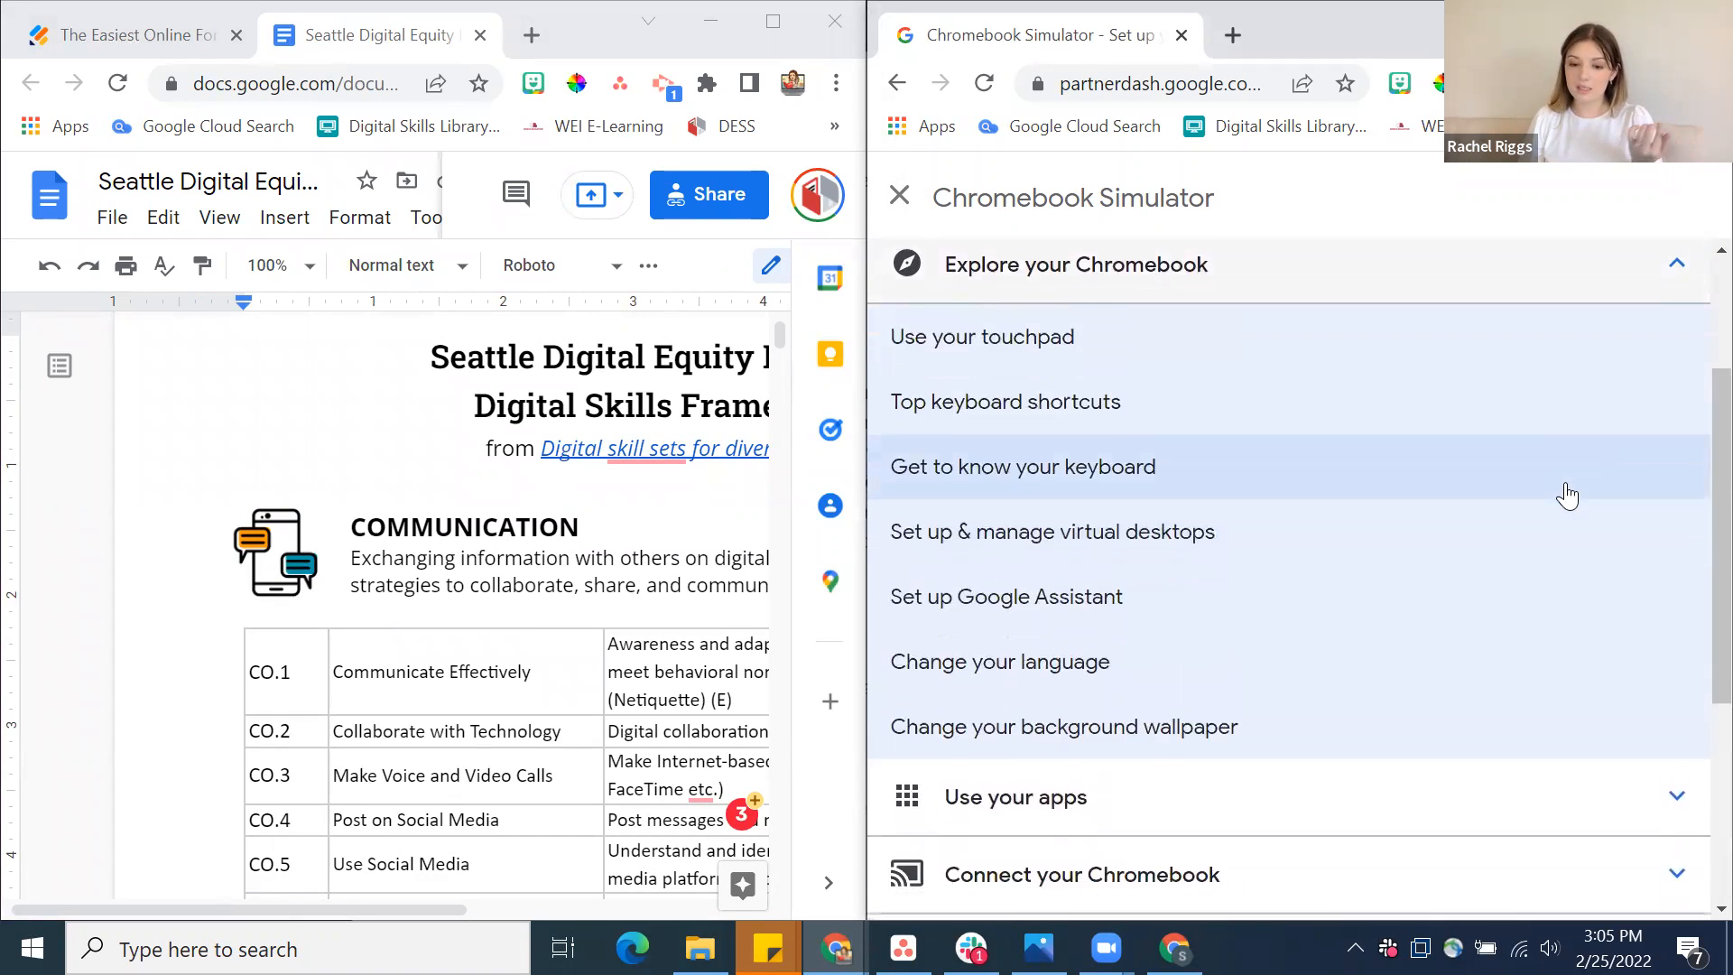
pyautogui.scroll(-3, 1564, 492)
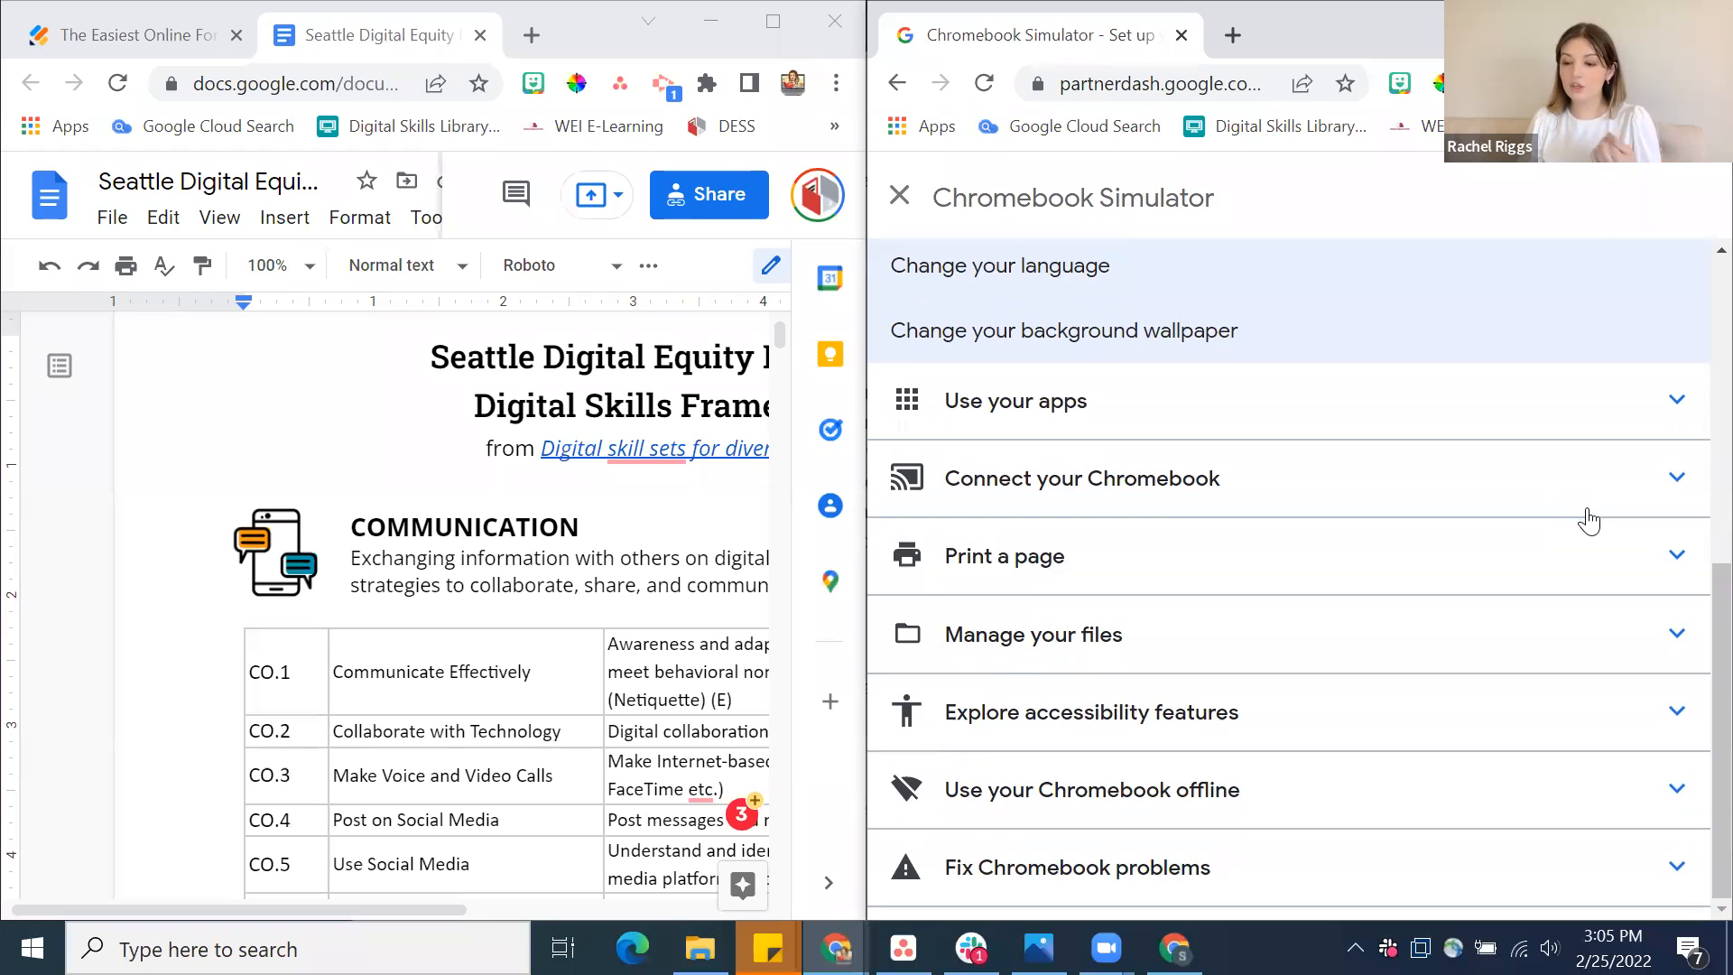
pyautogui.click(1526, 583)
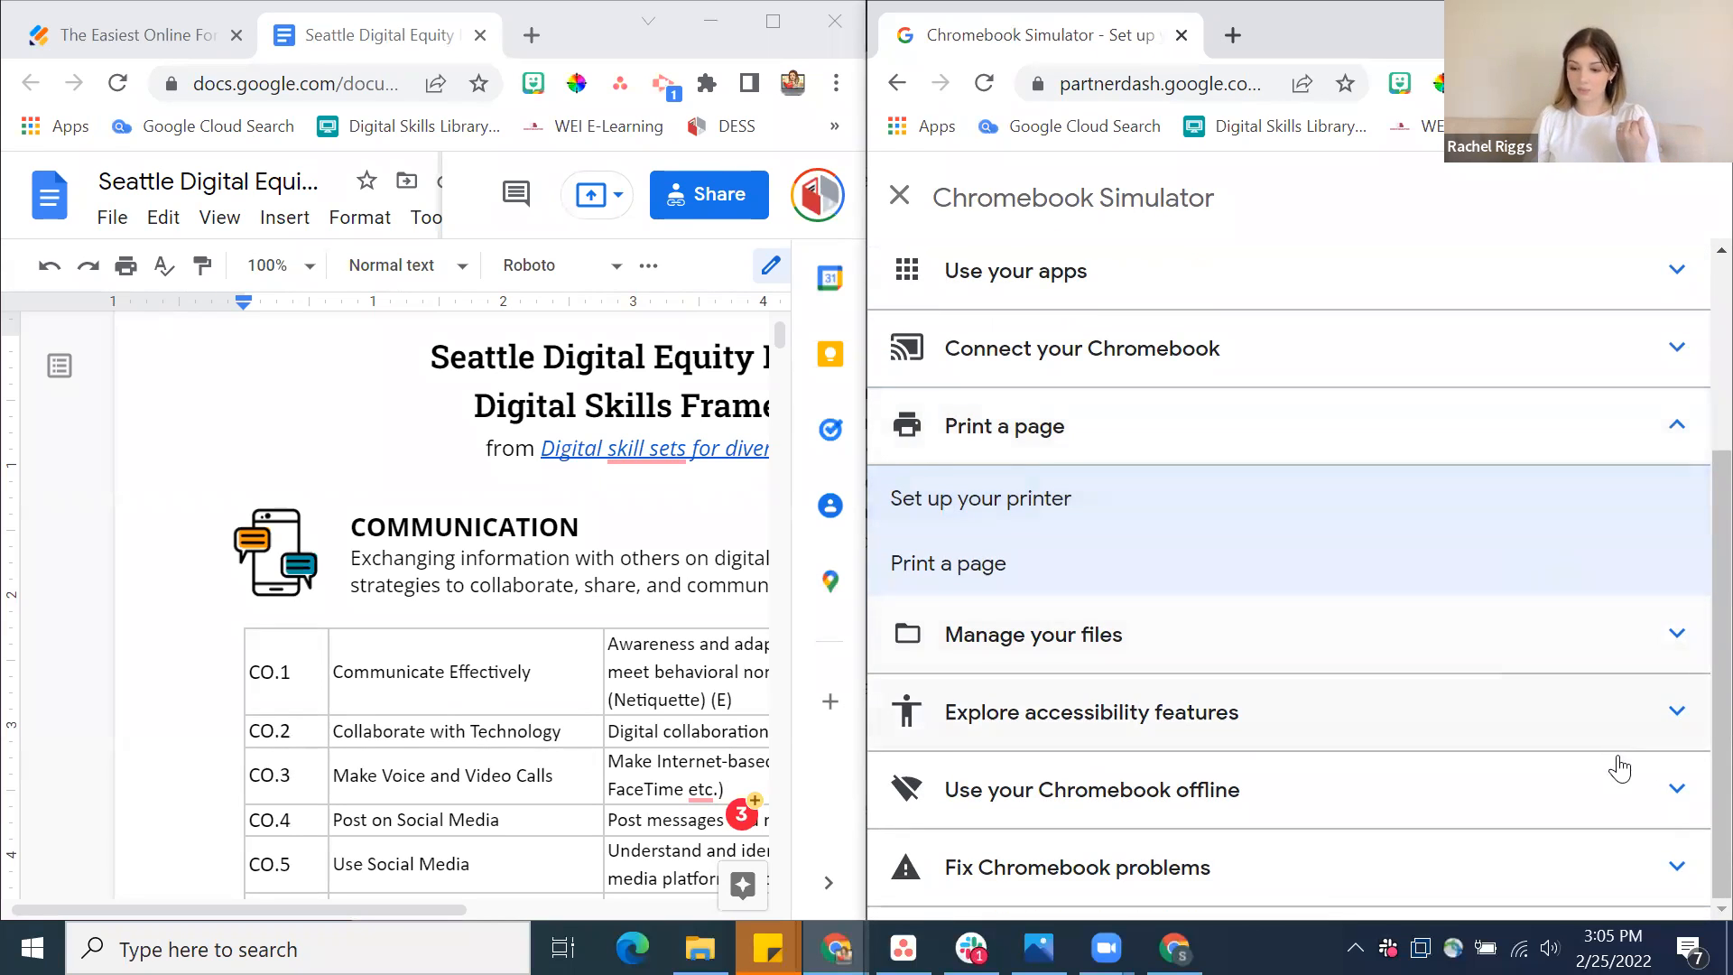
pyautogui.click(1639, 864)
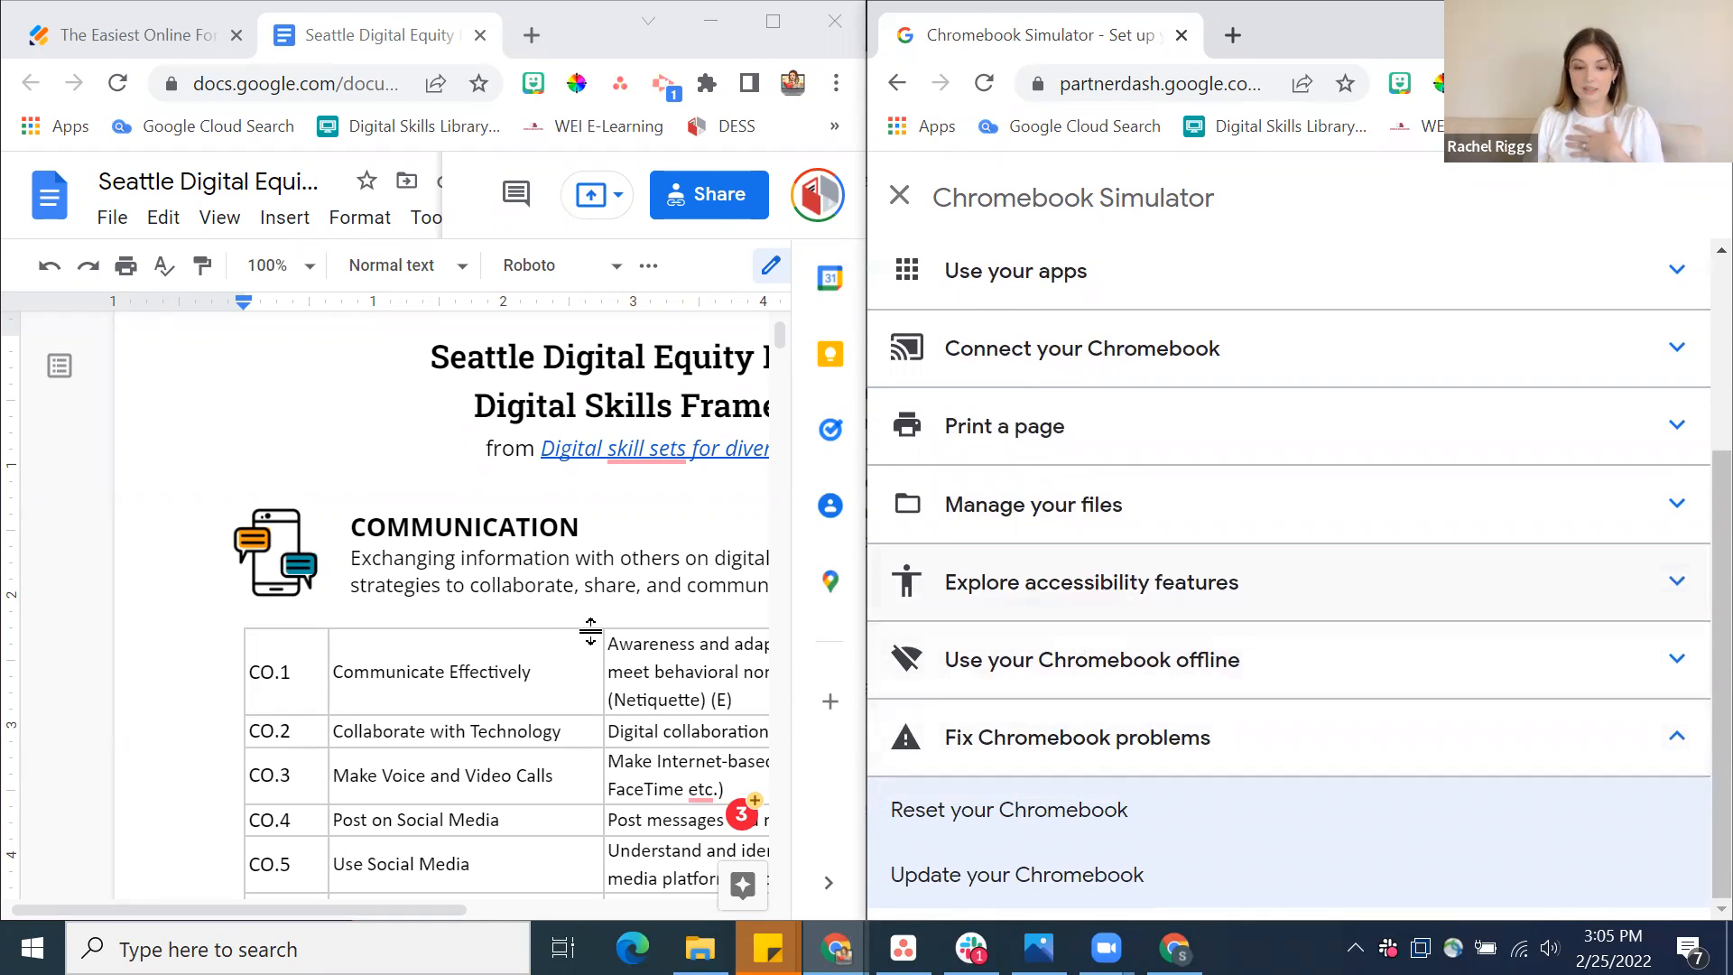
# Review the framework's skill domains through Device Ownership and highlight "Troubleshooting" in the Fix Technical Problems description
pyautogui.scroll(-2, 613, 623)
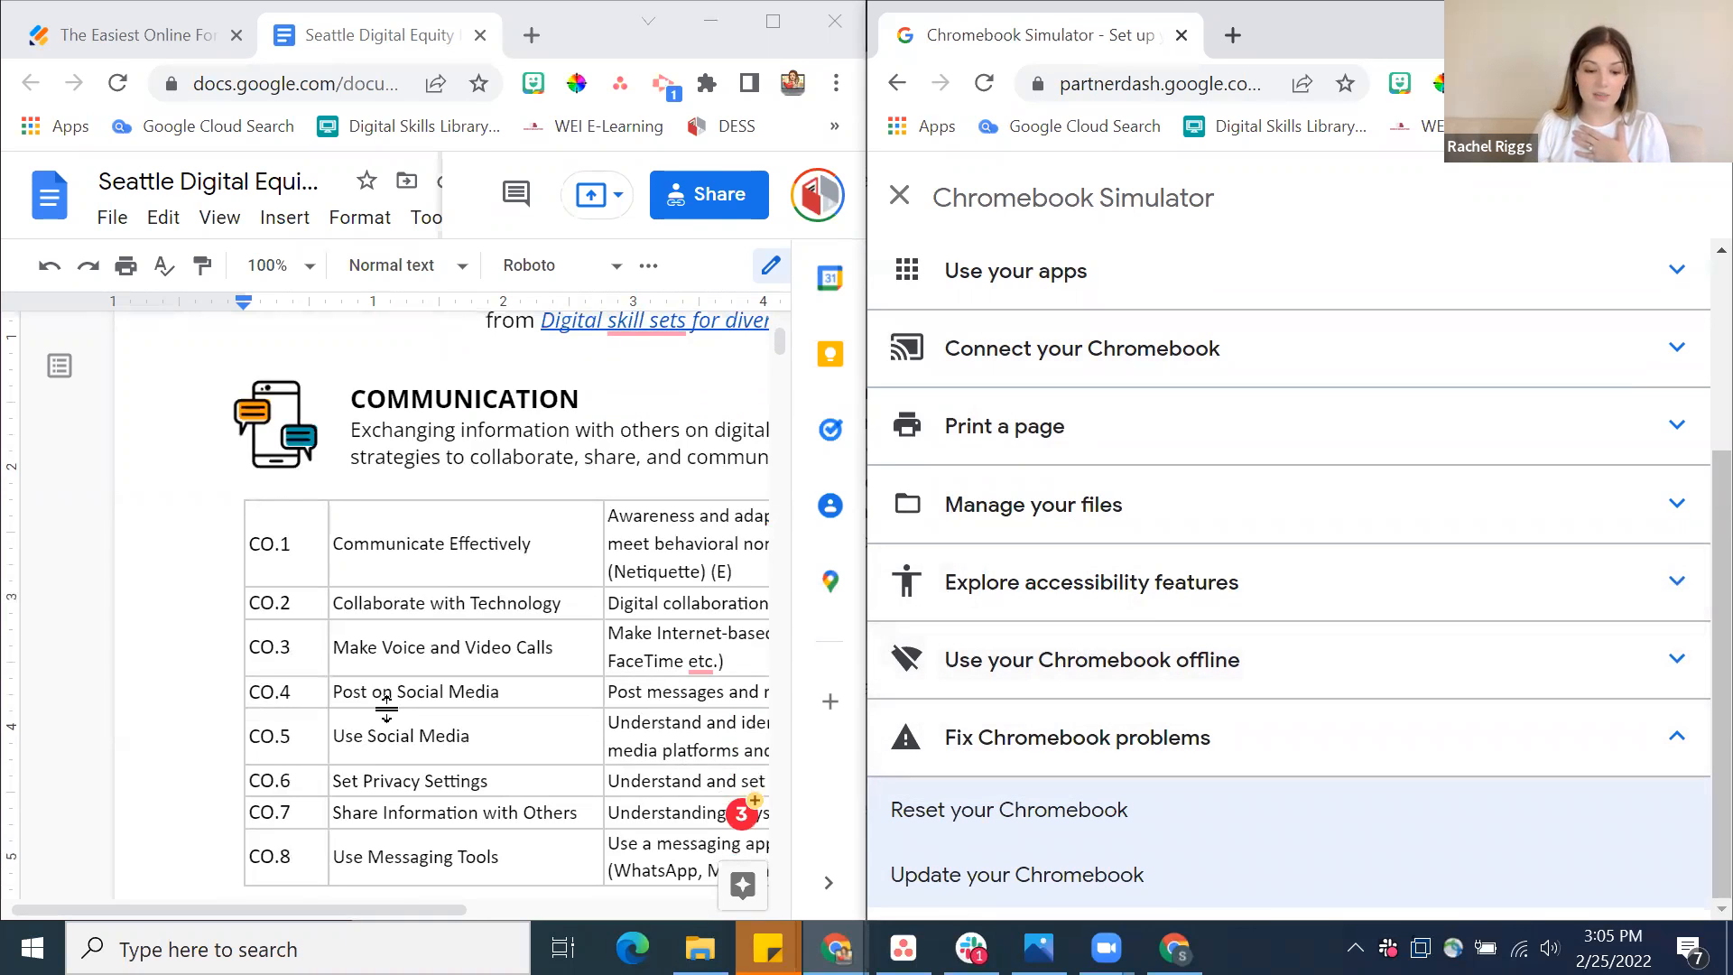
pyautogui.scroll(-3, 386, 706)
pyautogui.scroll(-3, 386, 706)
pyautogui.scroll(-7, 386, 706)
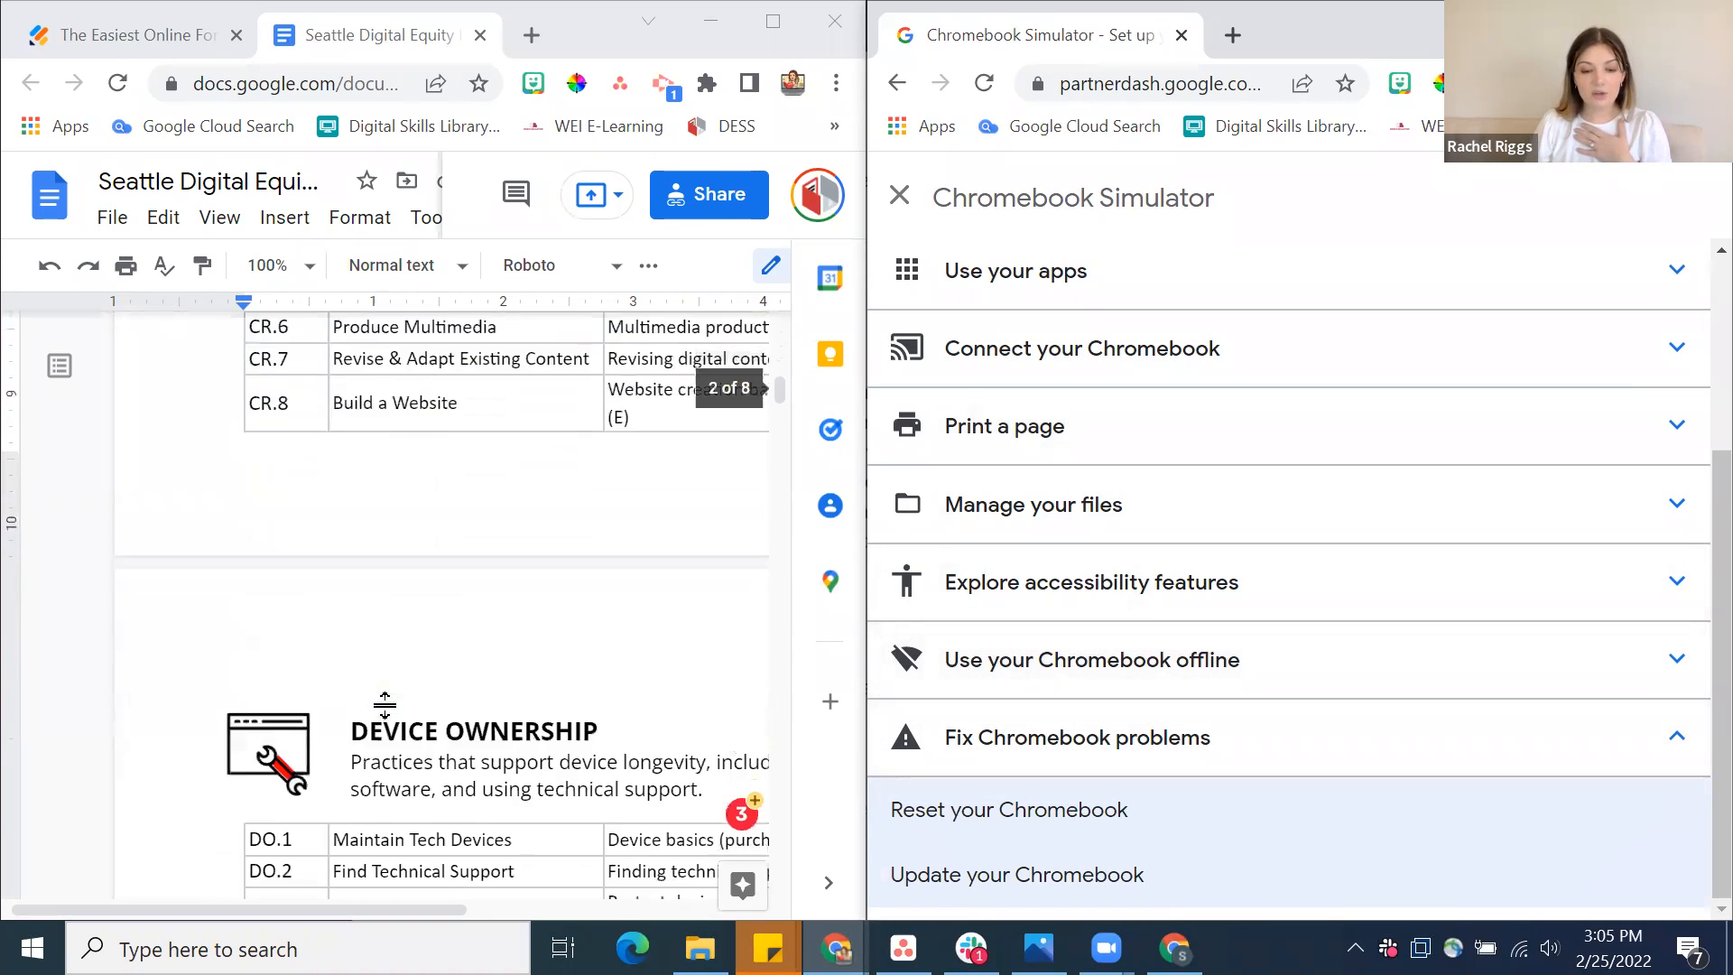
pyautogui.scroll(-3, 385, 706)
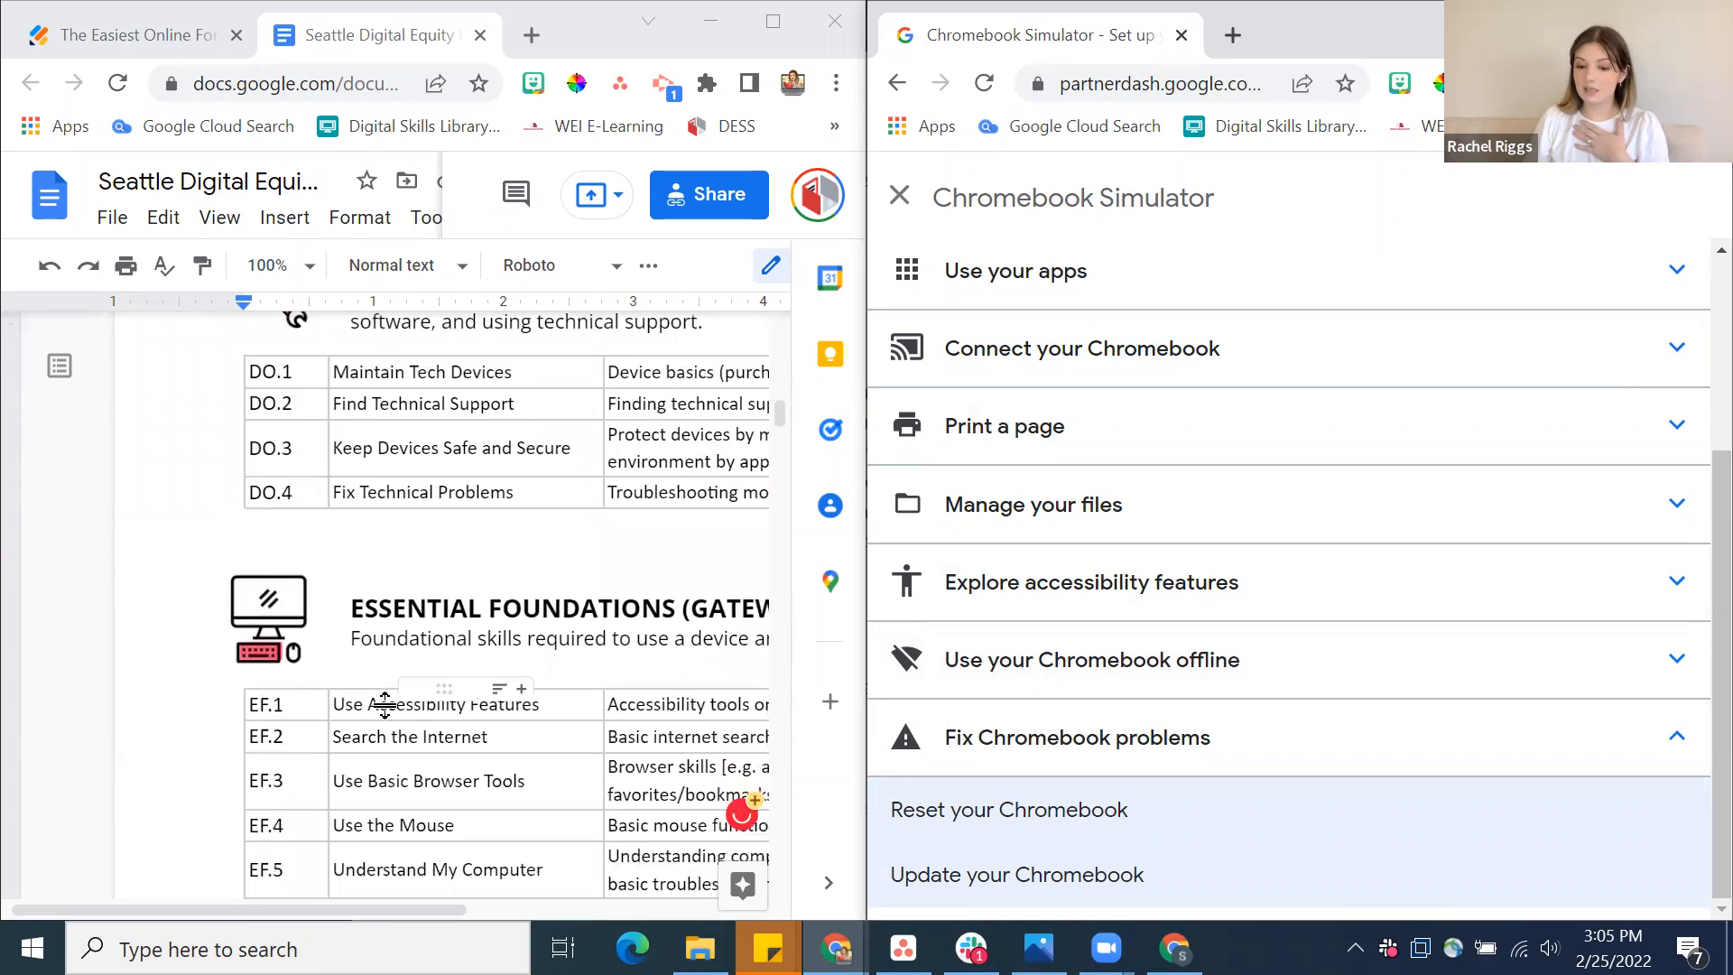
pyautogui.scroll(1, 386, 706)
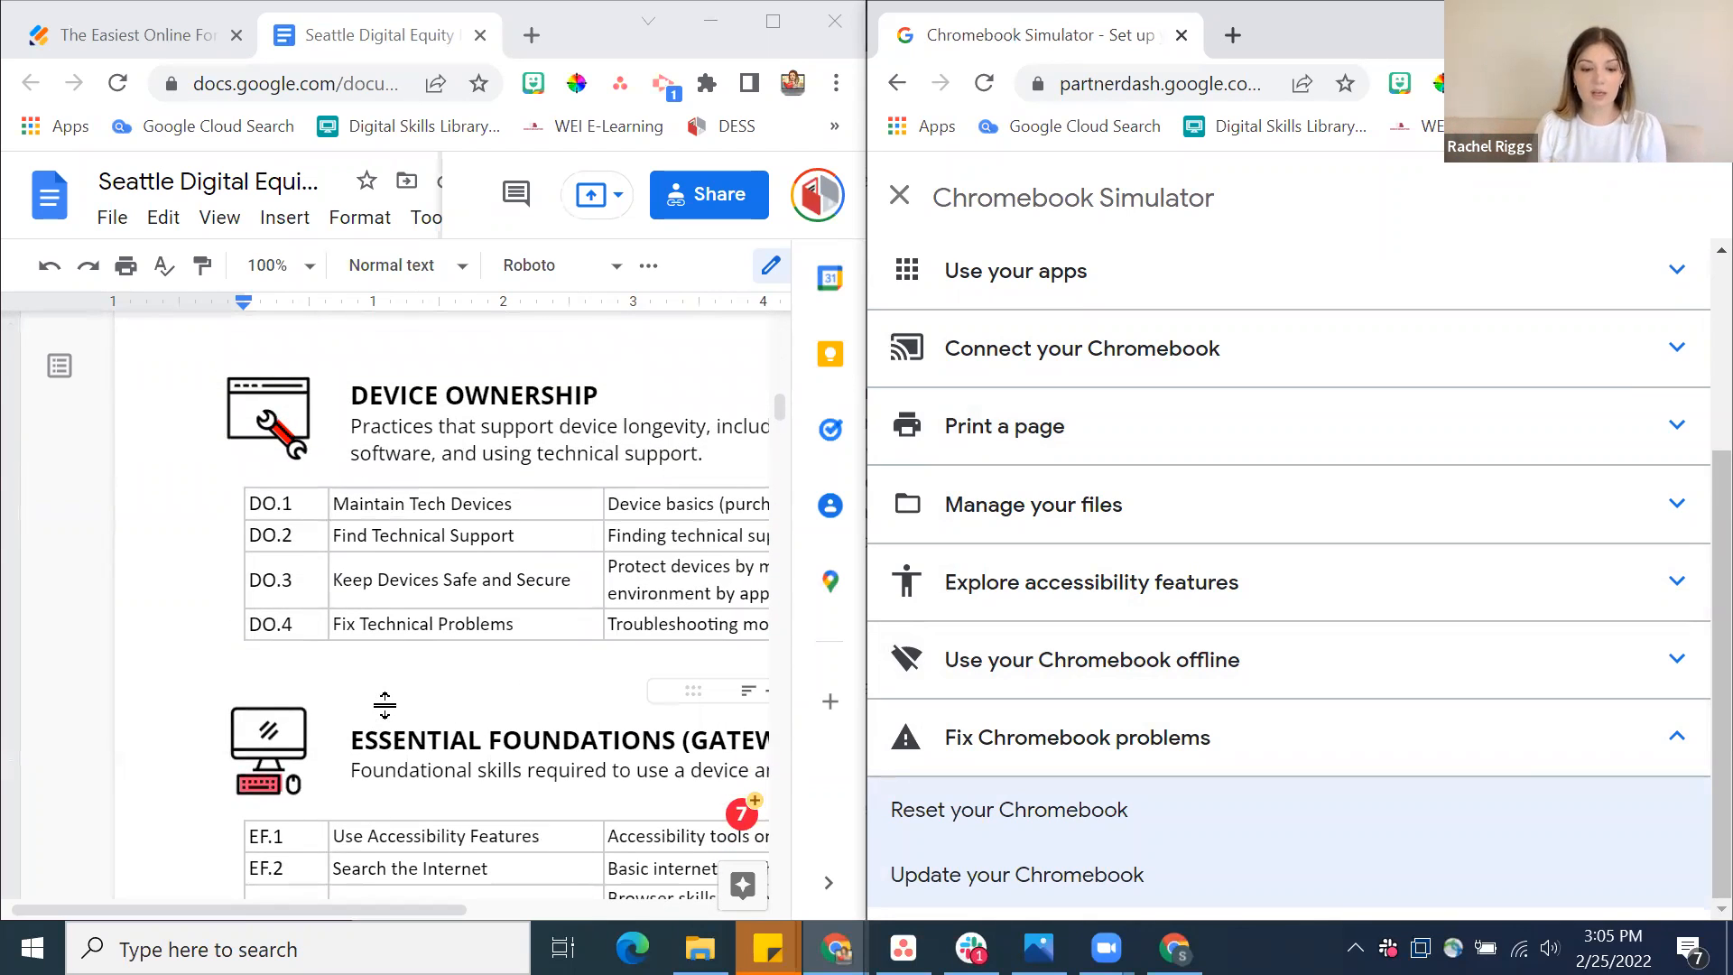
pyautogui.hscroll(3, 386, 705)
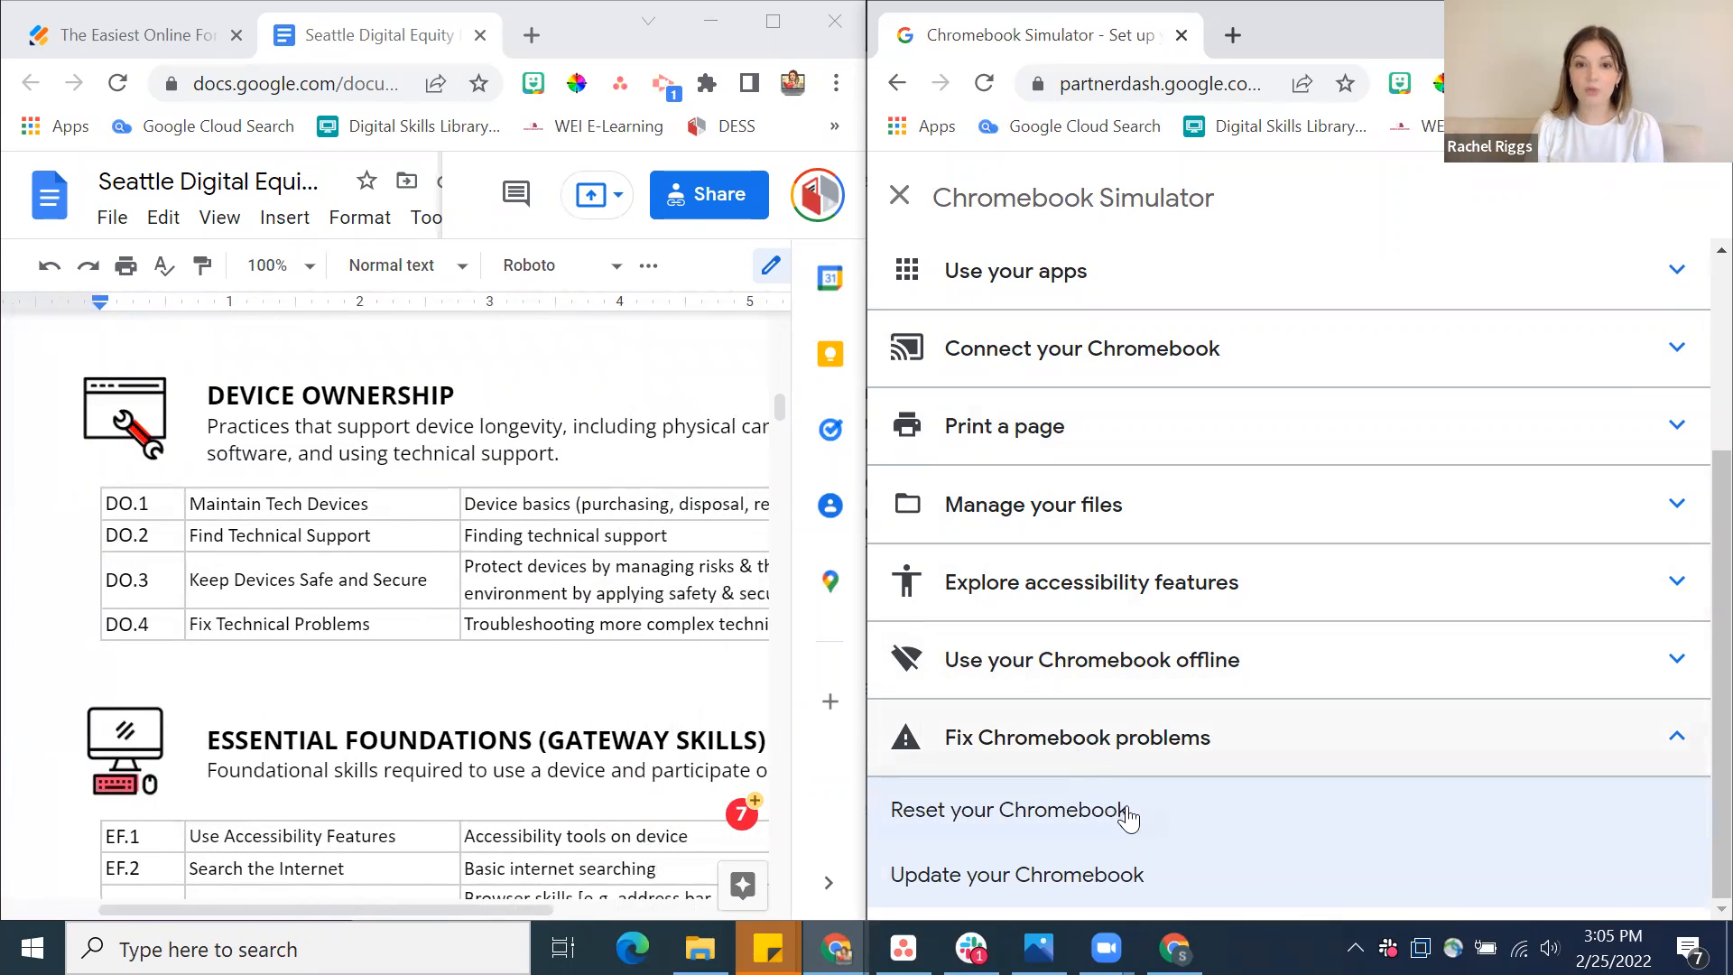
pyautogui.doubleClick(547, 623)
pyautogui.hscroll(-5, 546, 624)
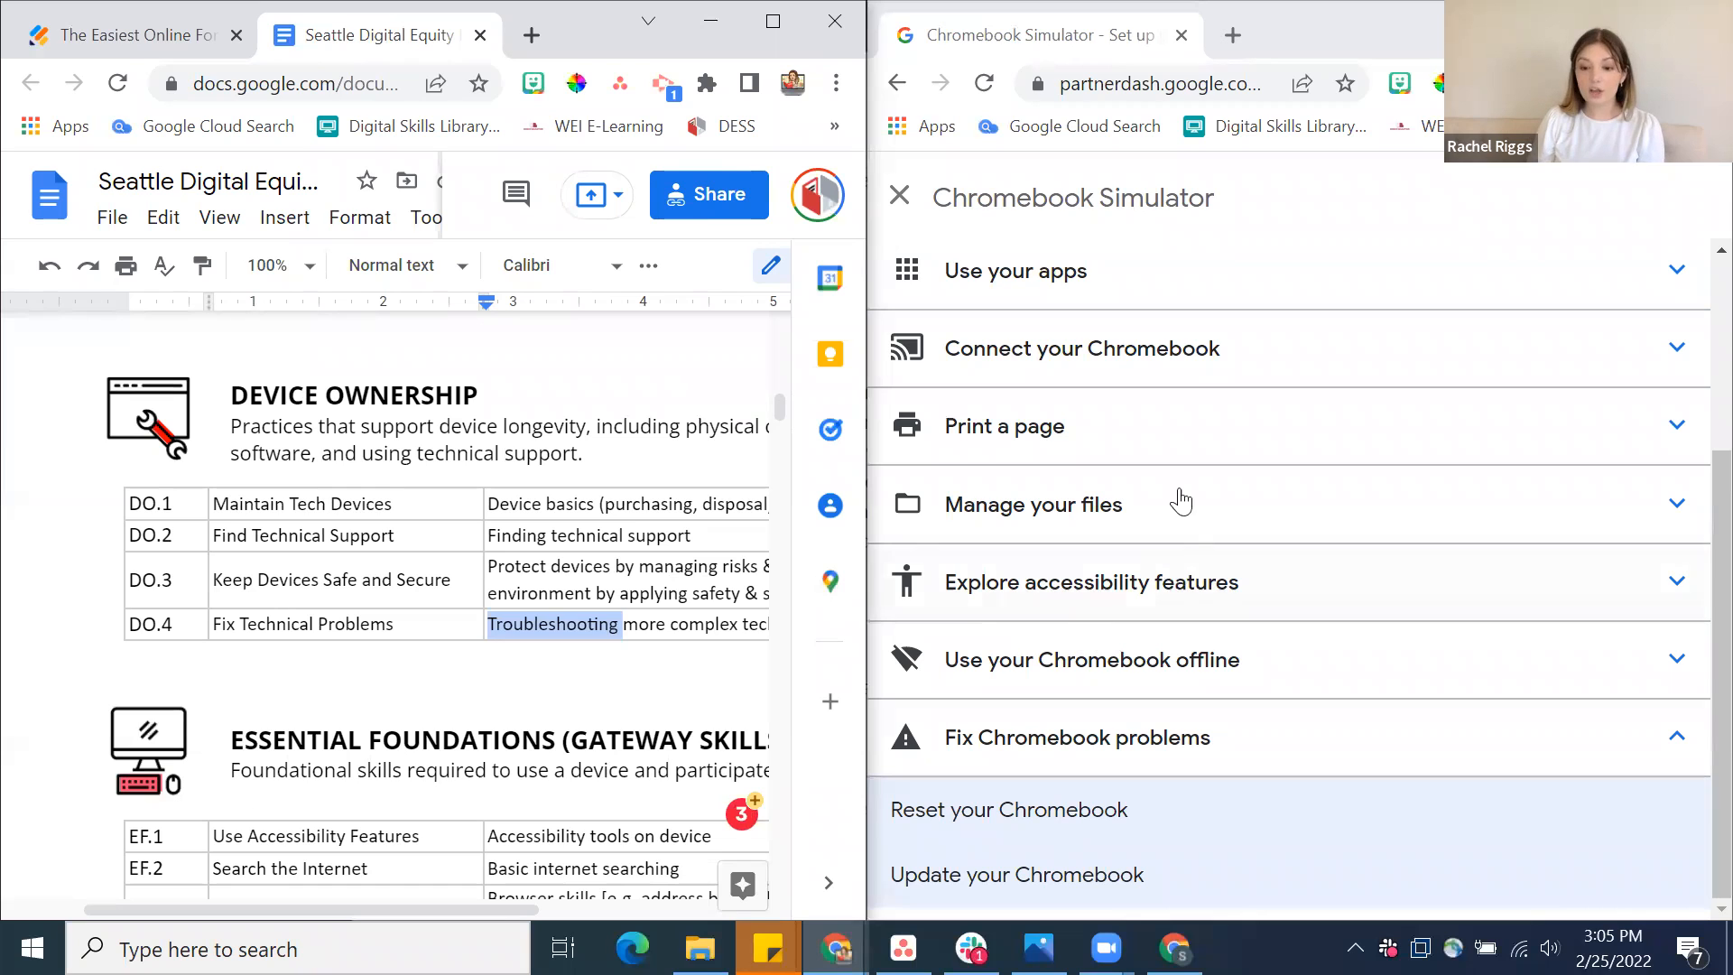
# Check the tutorials under Manage your files and Explore accessibility features in the simulator's list
pyautogui.click(1119, 537)
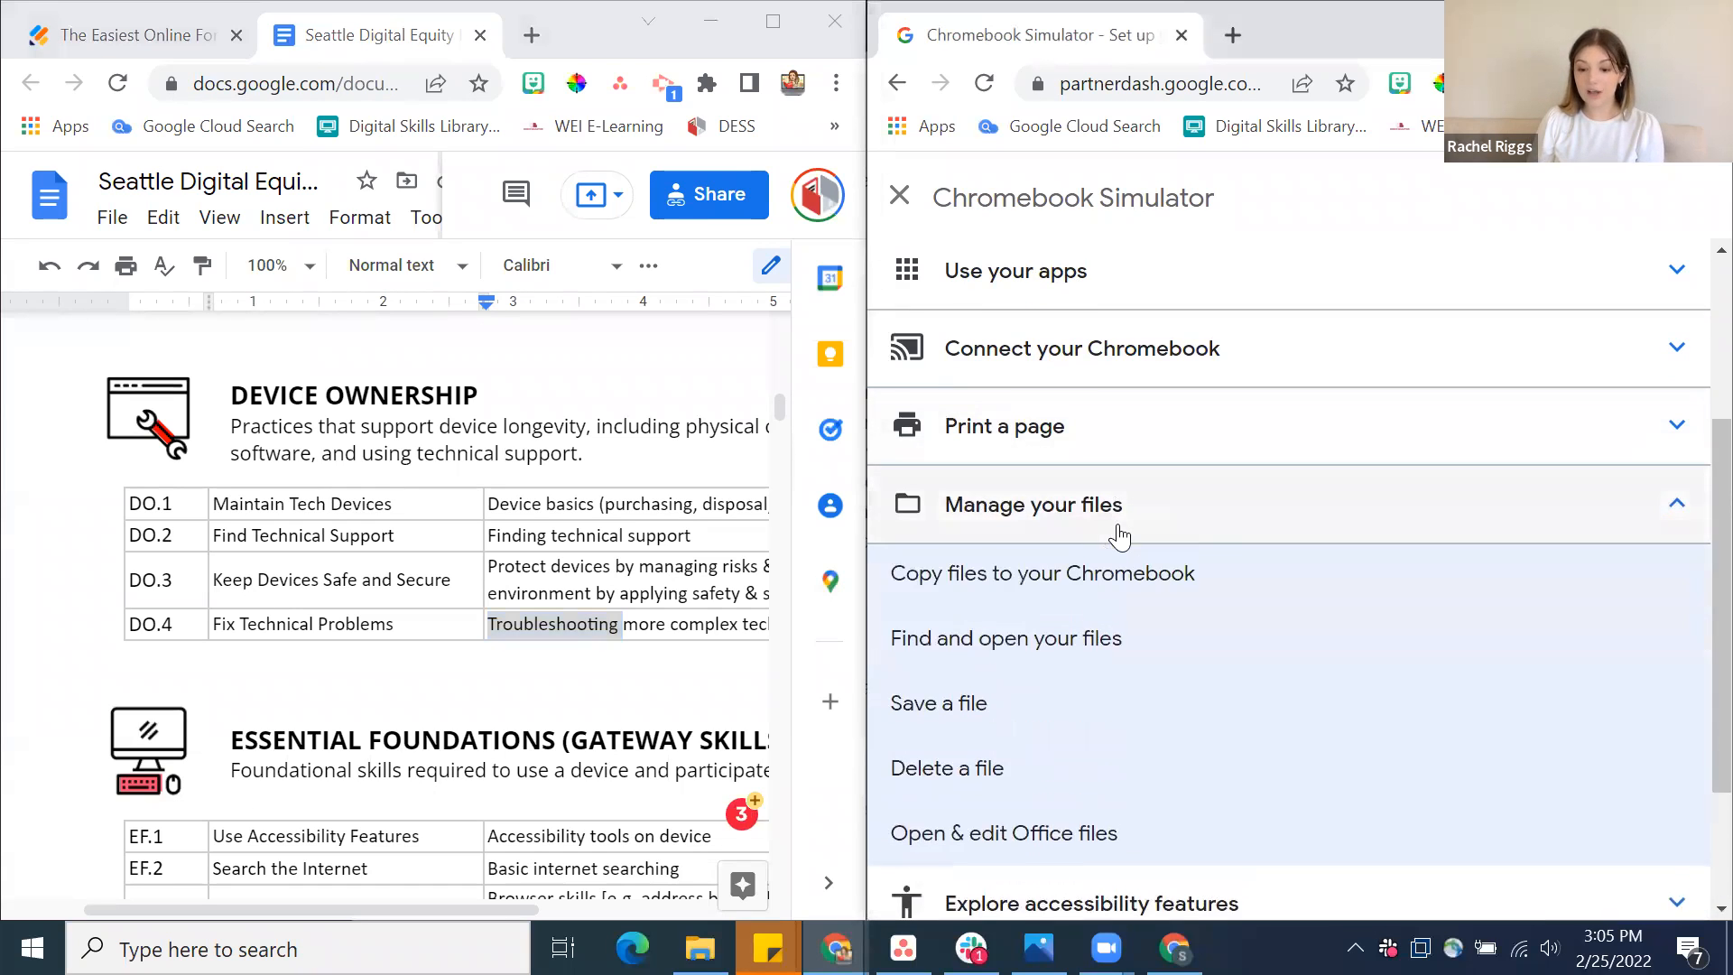
pyautogui.scroll(-2, 1162, 709)
pyautogui.scroll(-1, 1163, 709)
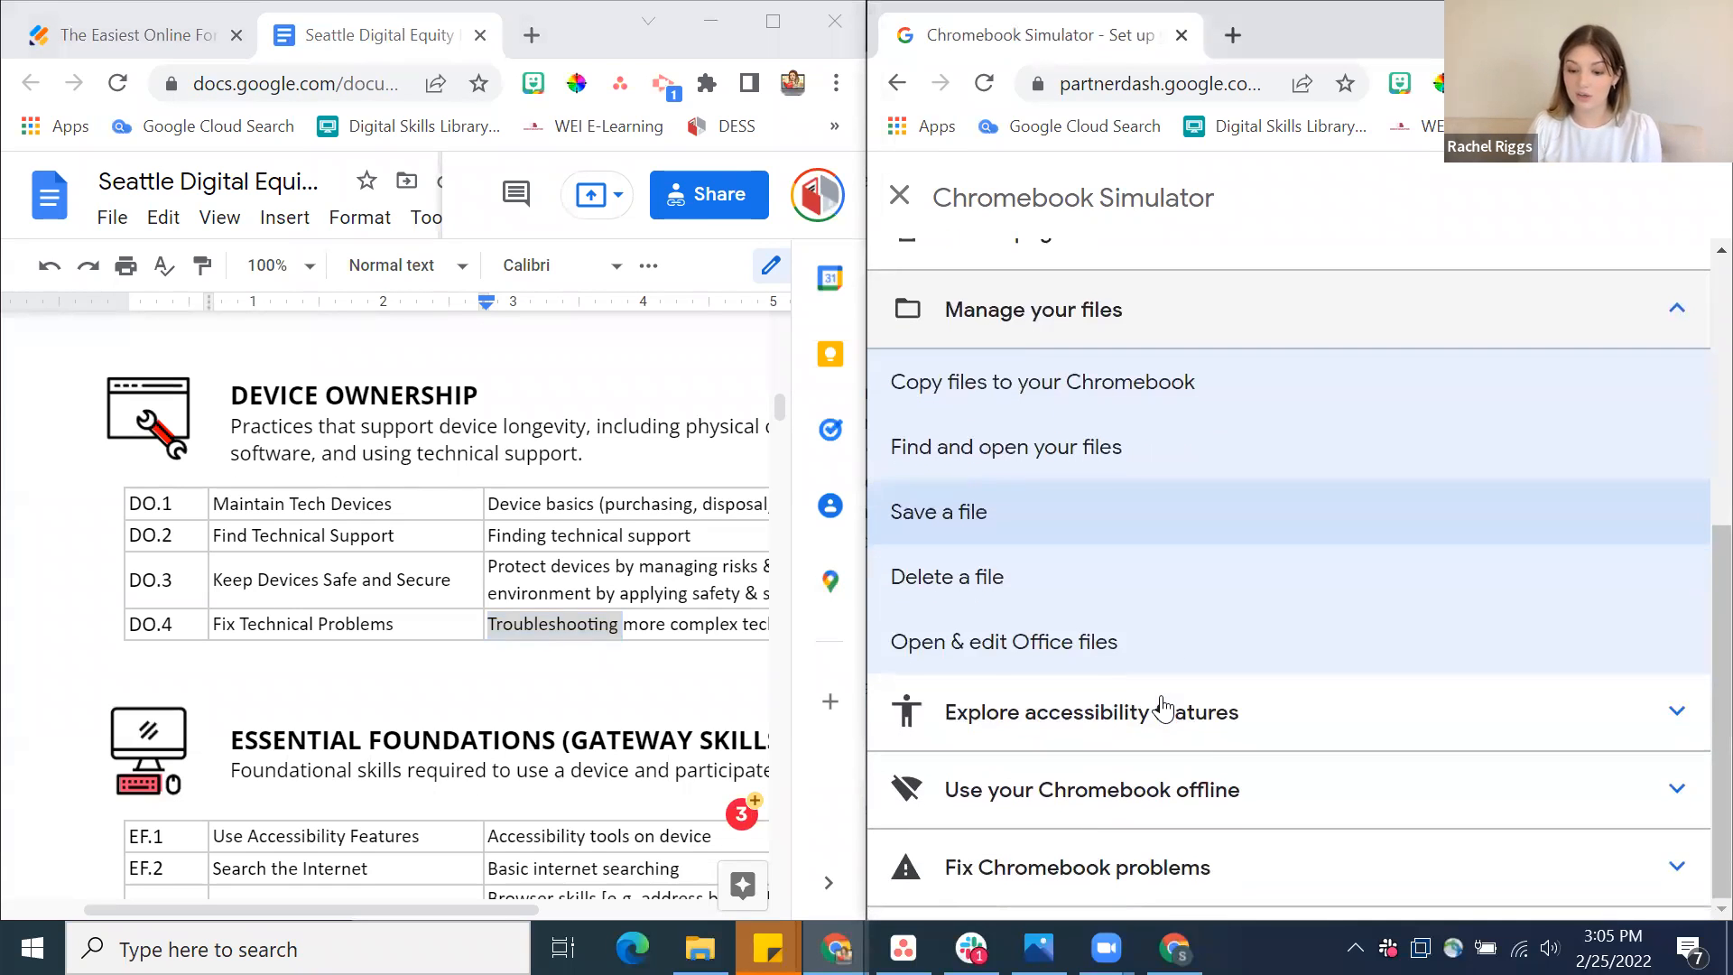
pyautogui.click(1163, 712)
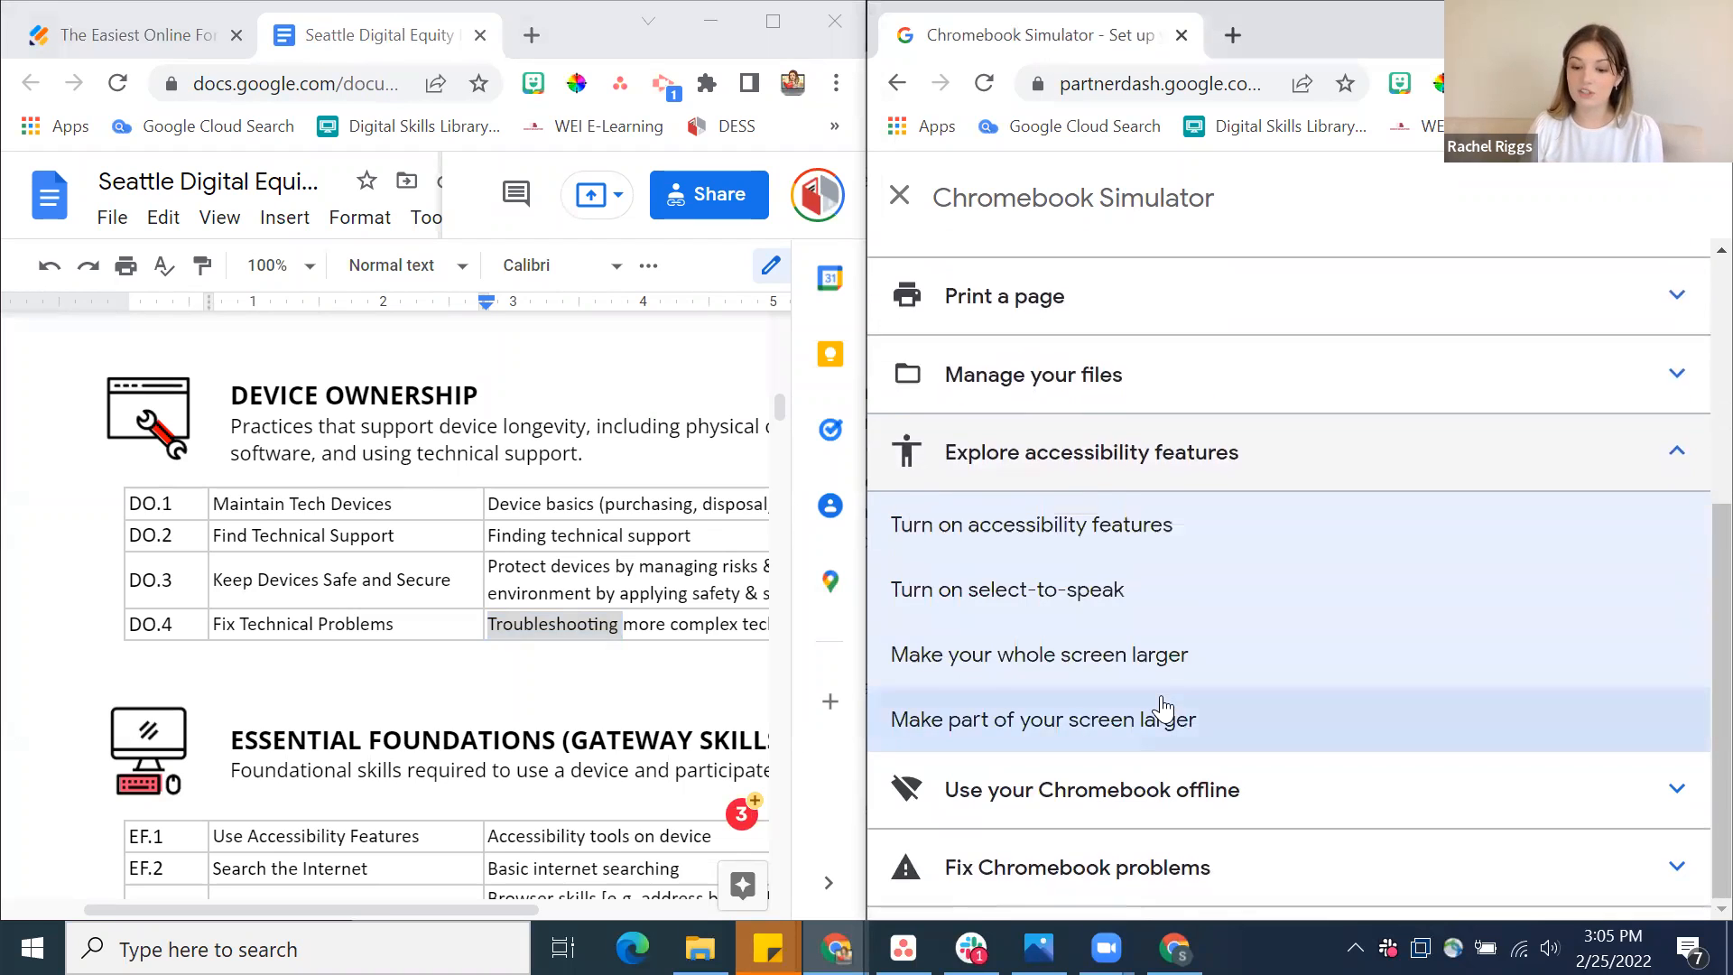
pyautogui.scroll(4, 1163, 708)
pyautogui.scroll(1, 1168, 534)
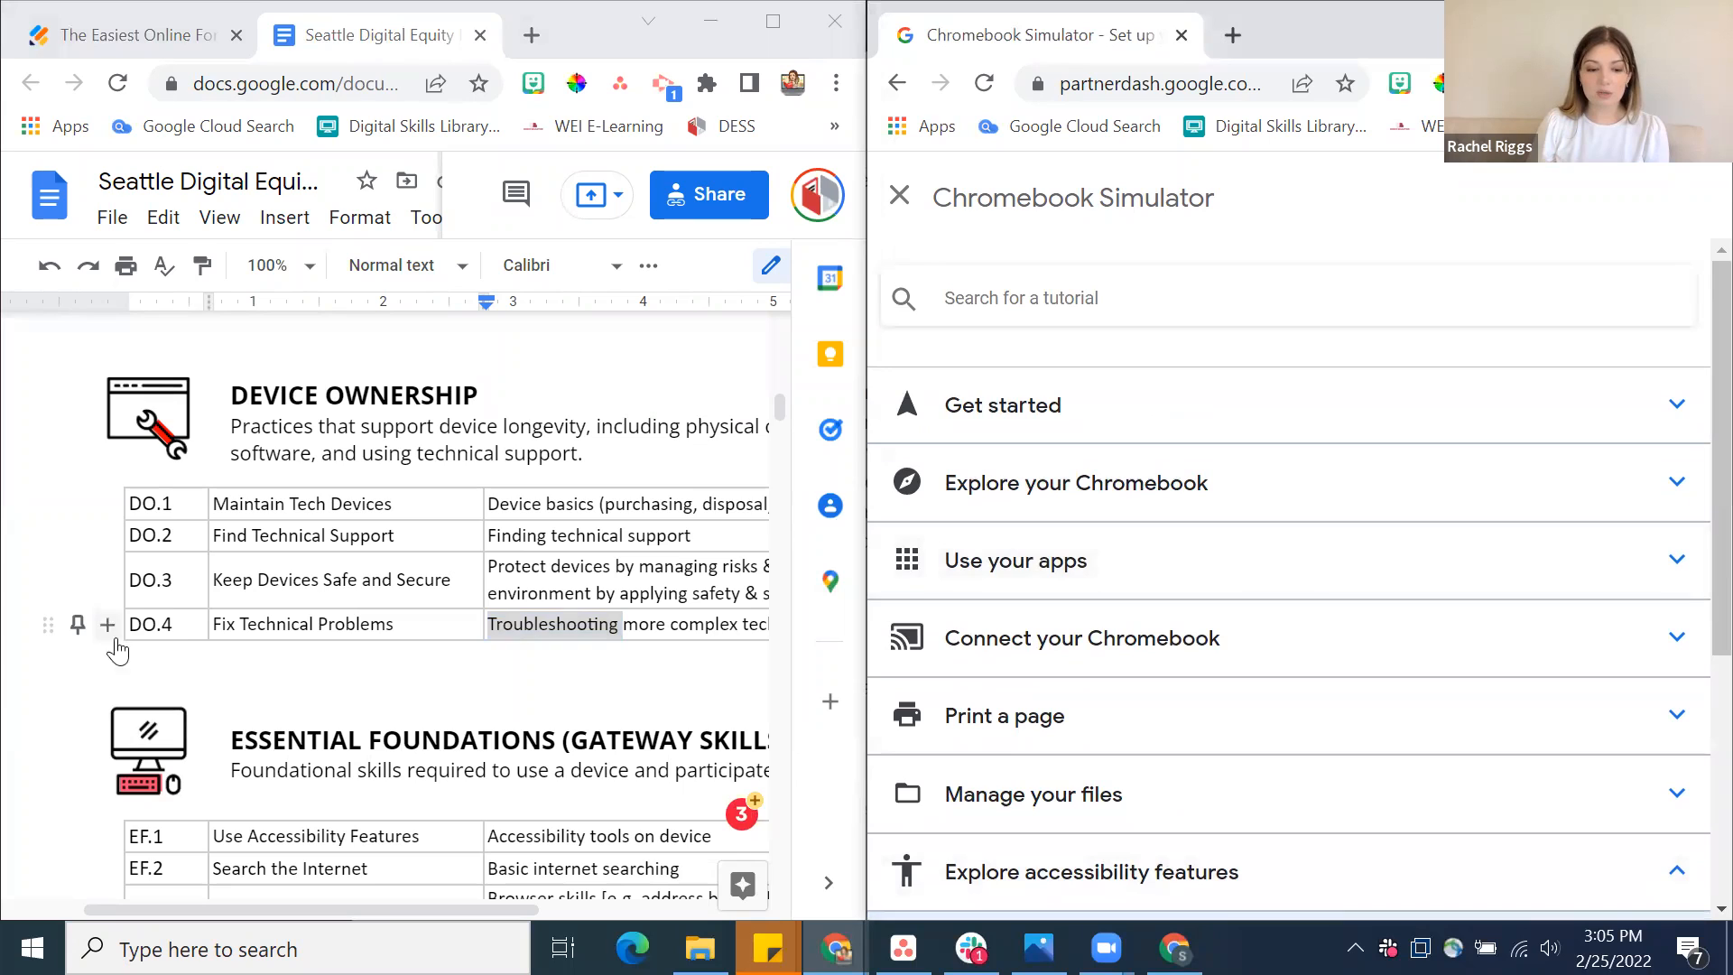
# Highlight the "DO" prefix of skill DO.4 and review the Device Ownership and Essential Foundations skills in the framework
pyautogui.moveTo(130, 623); pyautogui.dragTo(163, 623)
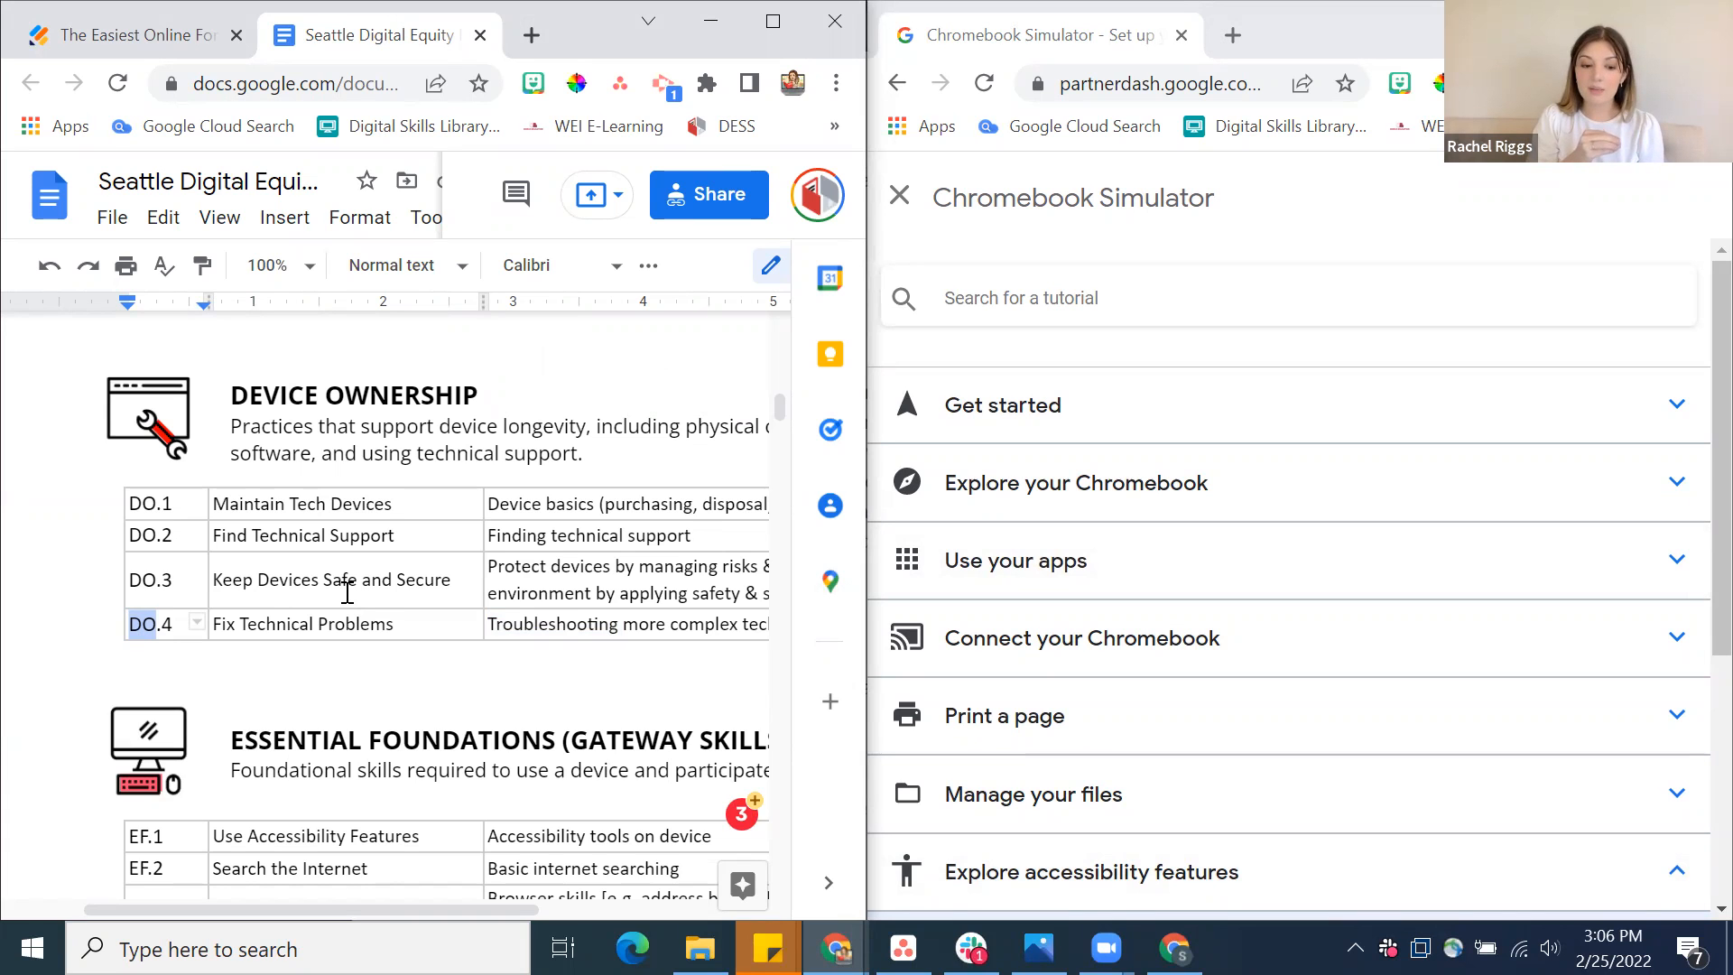
pyautogui.scroll(-4, 347, 592)
pyautogui.scroll(5, 347, 592)
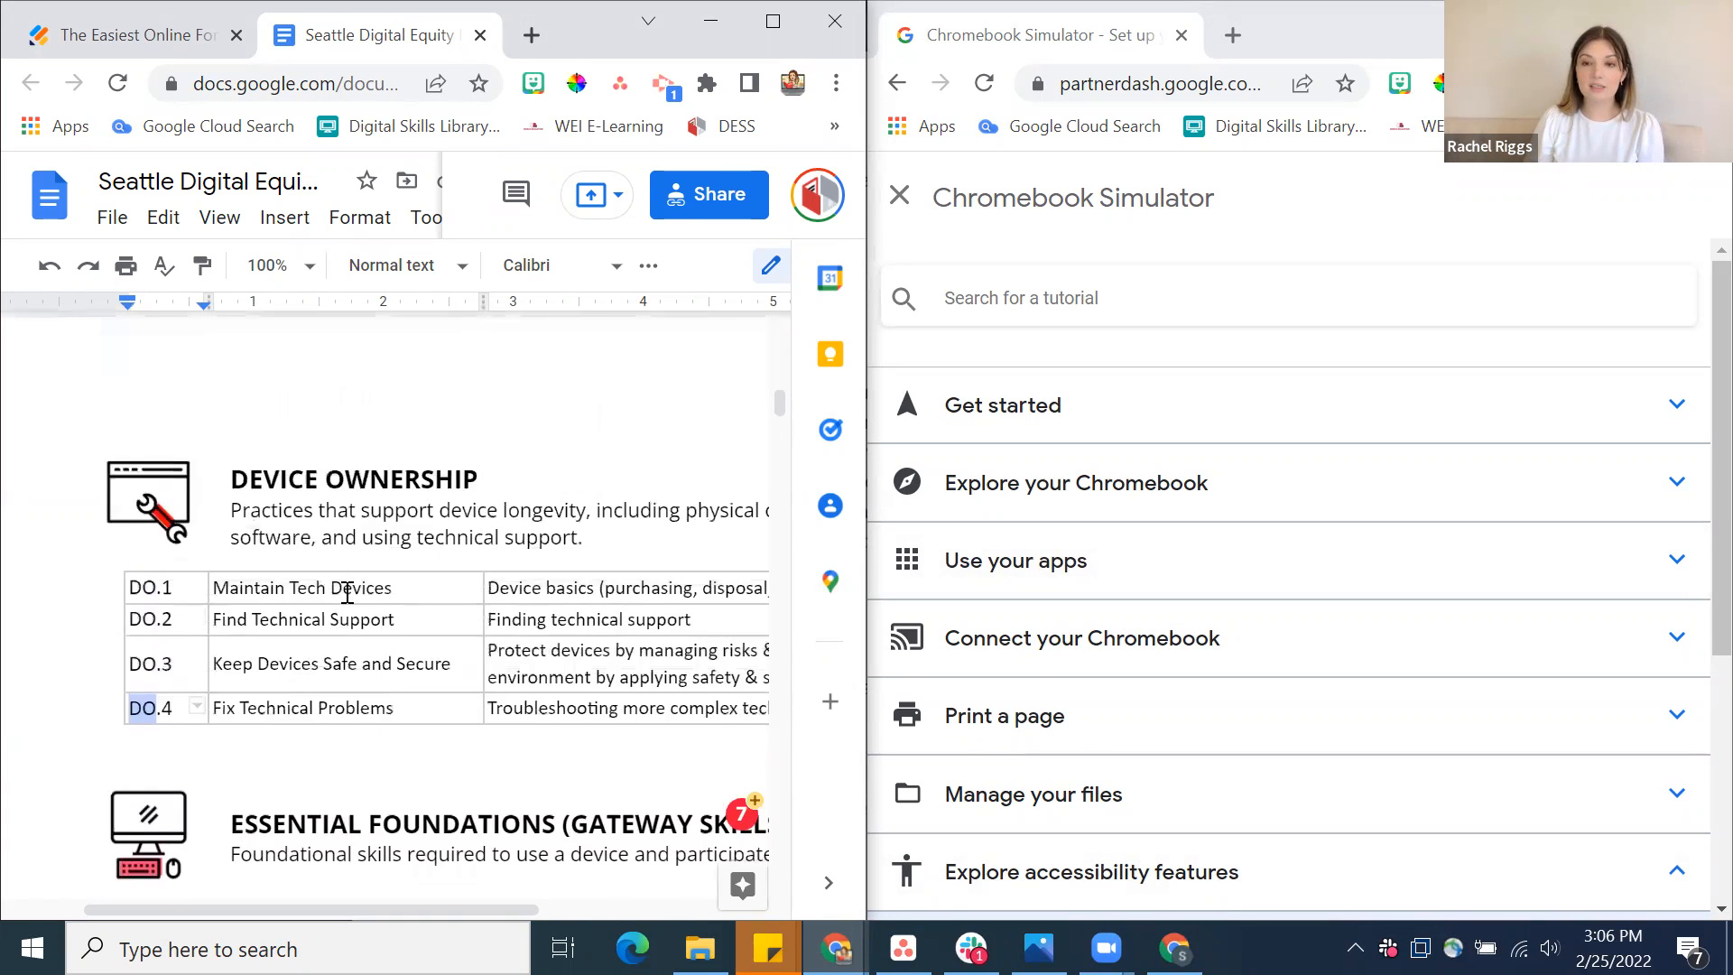
pyautogui.scroll(-3, 347, 592)
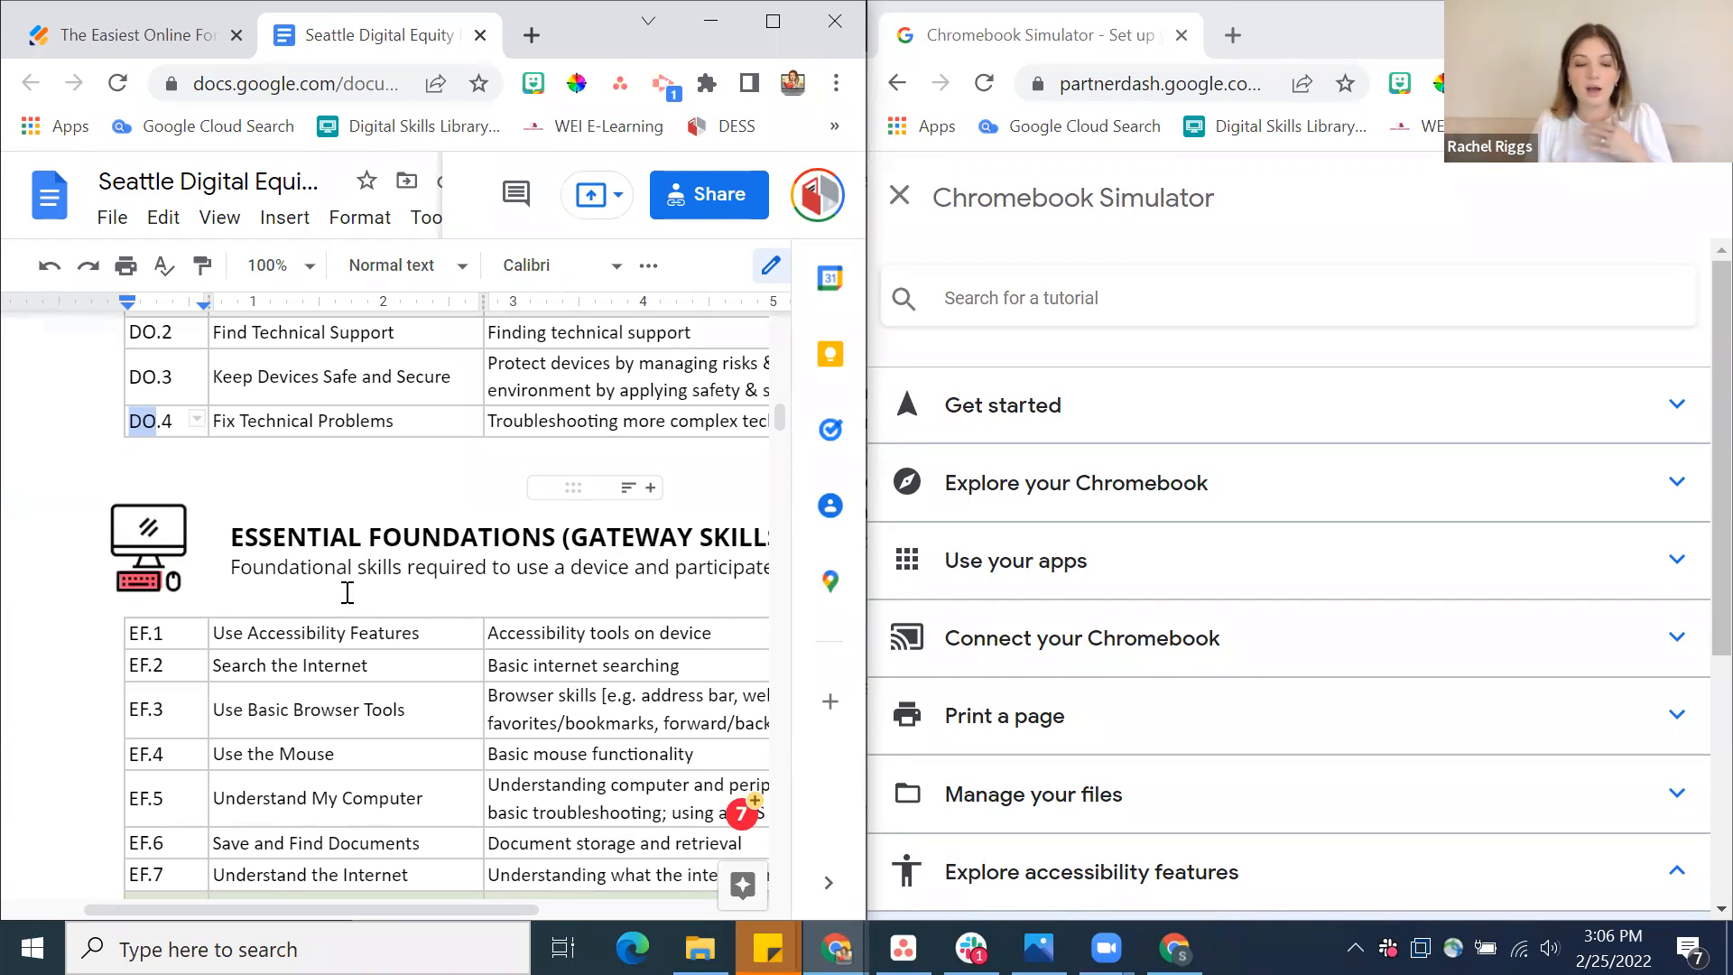
# Return to the submission form and choose Device Ownership, Mobile and Privacy + Security as the activity's domains
pyautogui.click(123, 40)
pyautogui.scroll(-4, 338, 485)
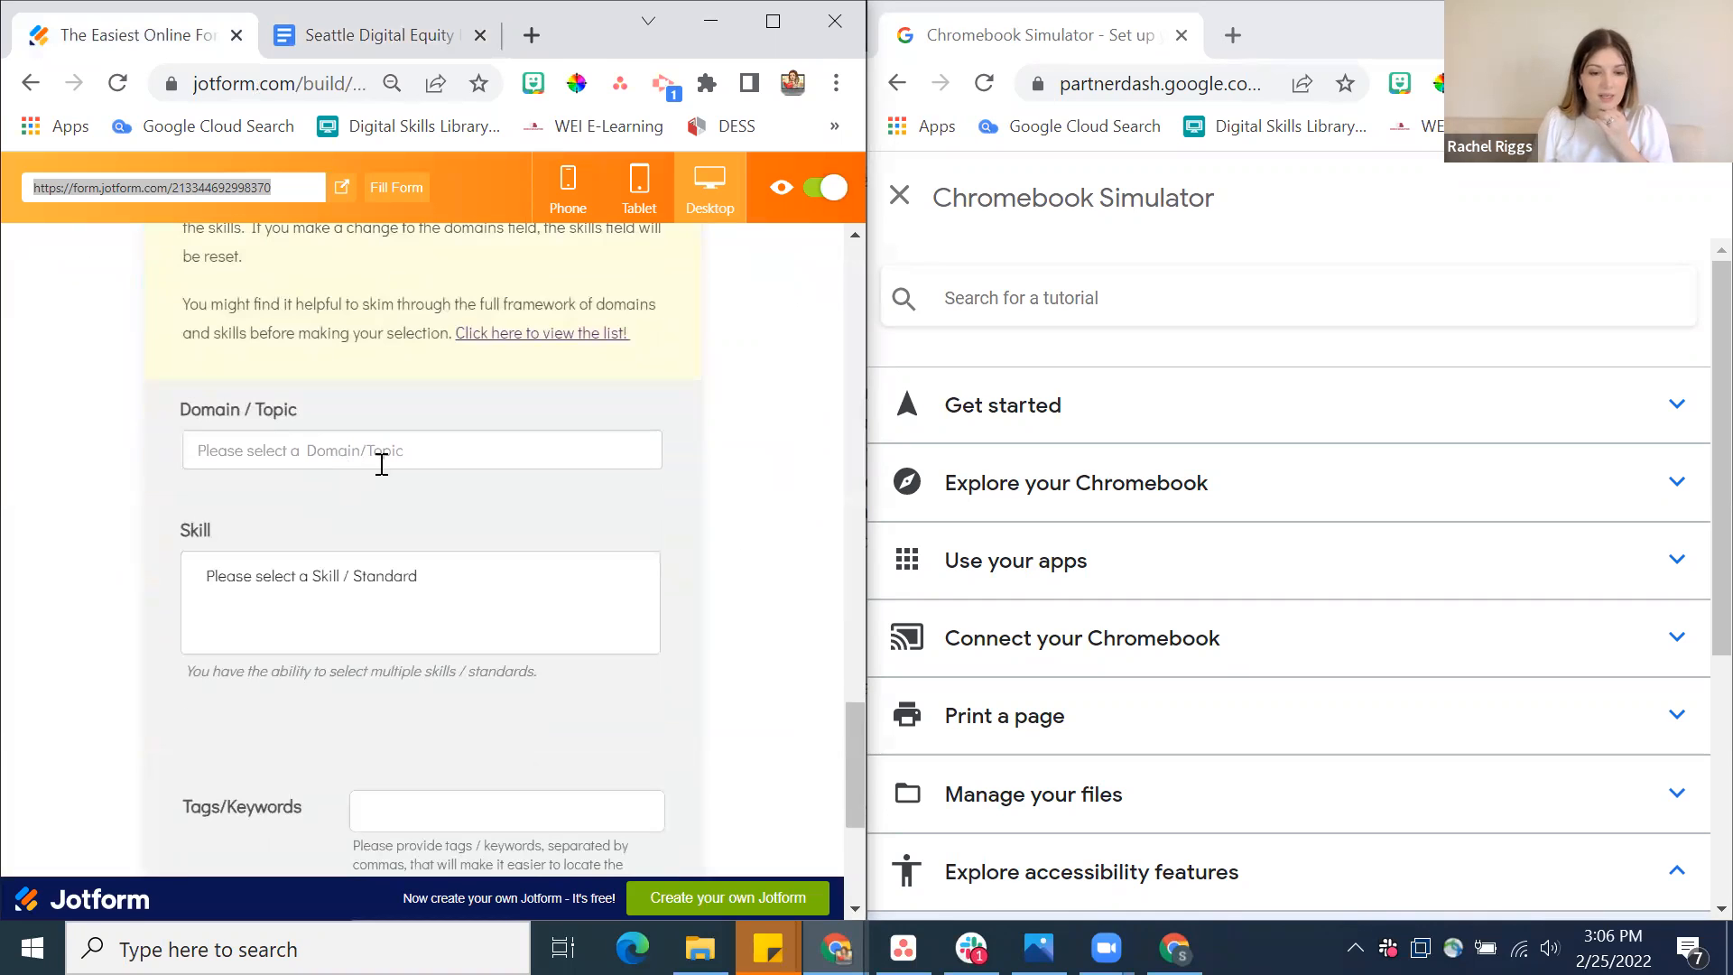
pyautogui.scroll(1, 381, 464)
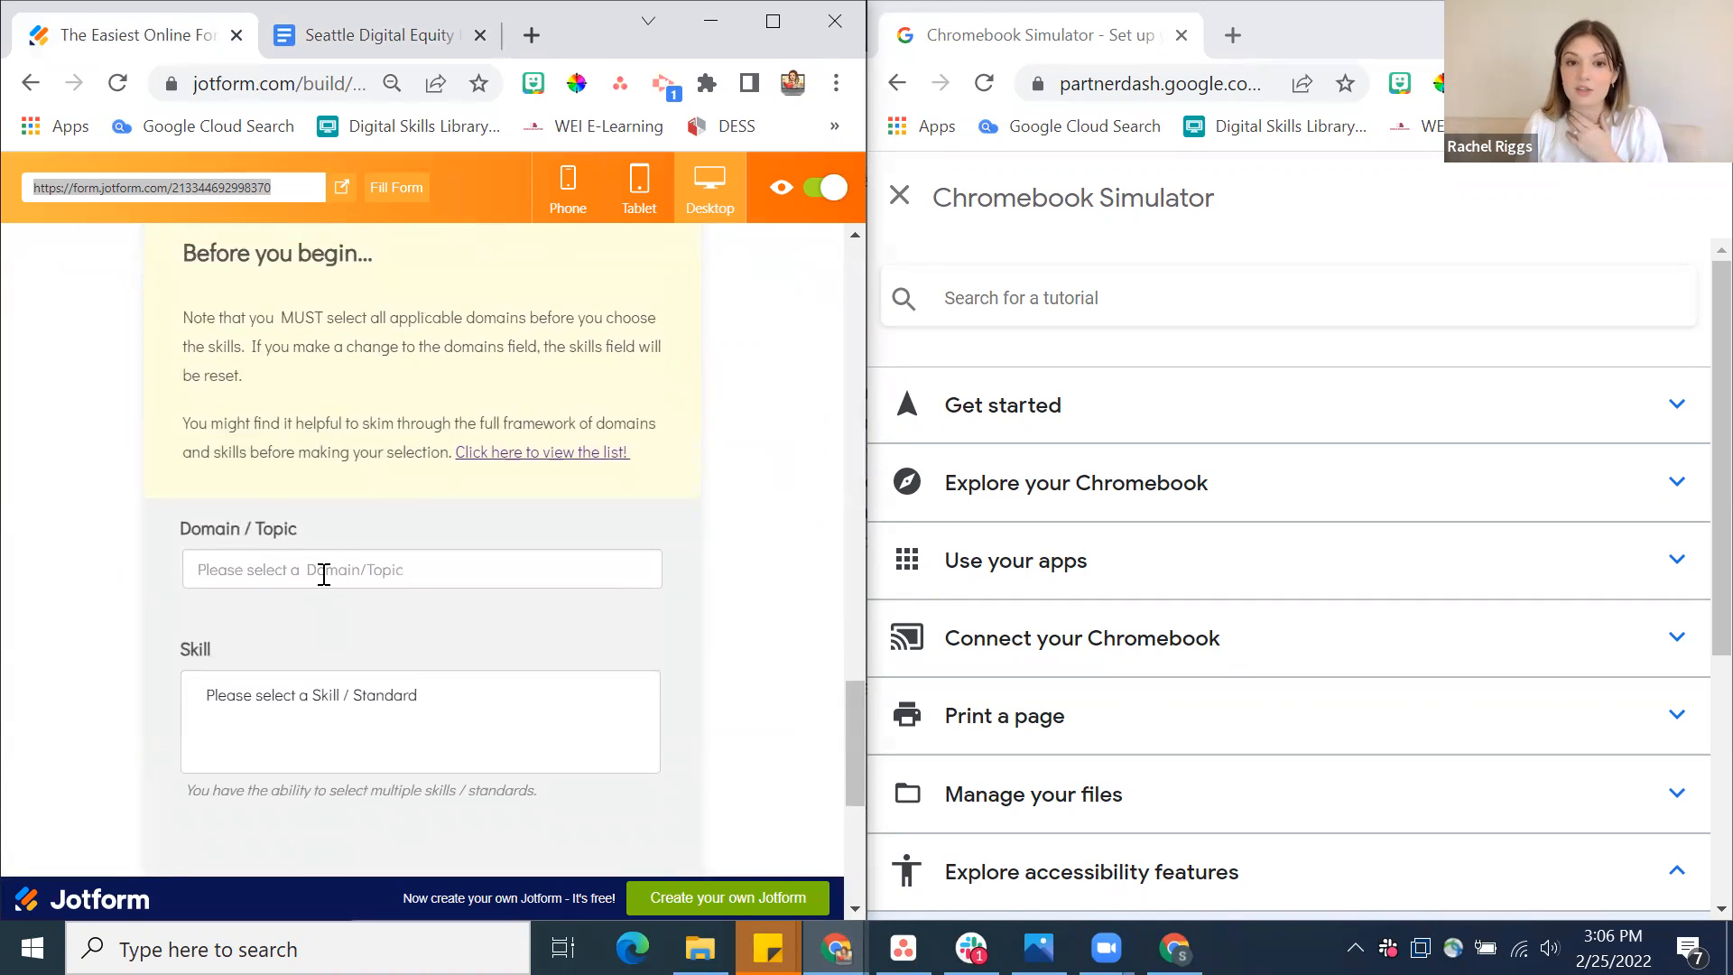
pyautogui.click(322, 571)
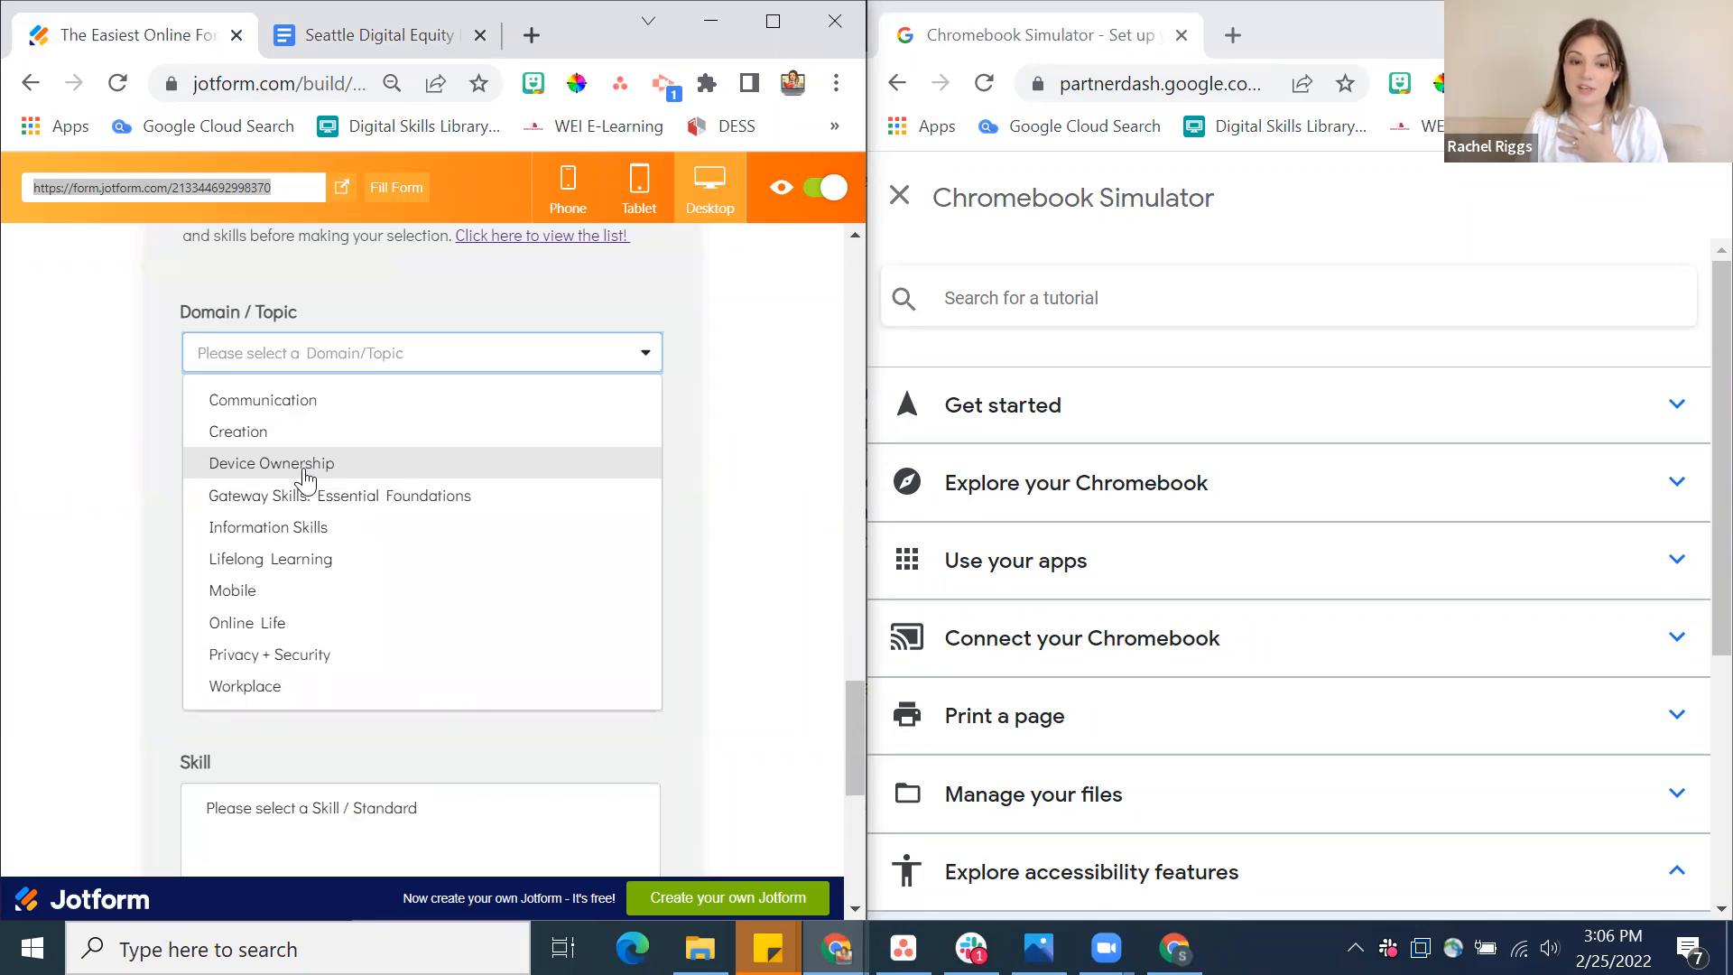
pyautogui.click(304, 468)
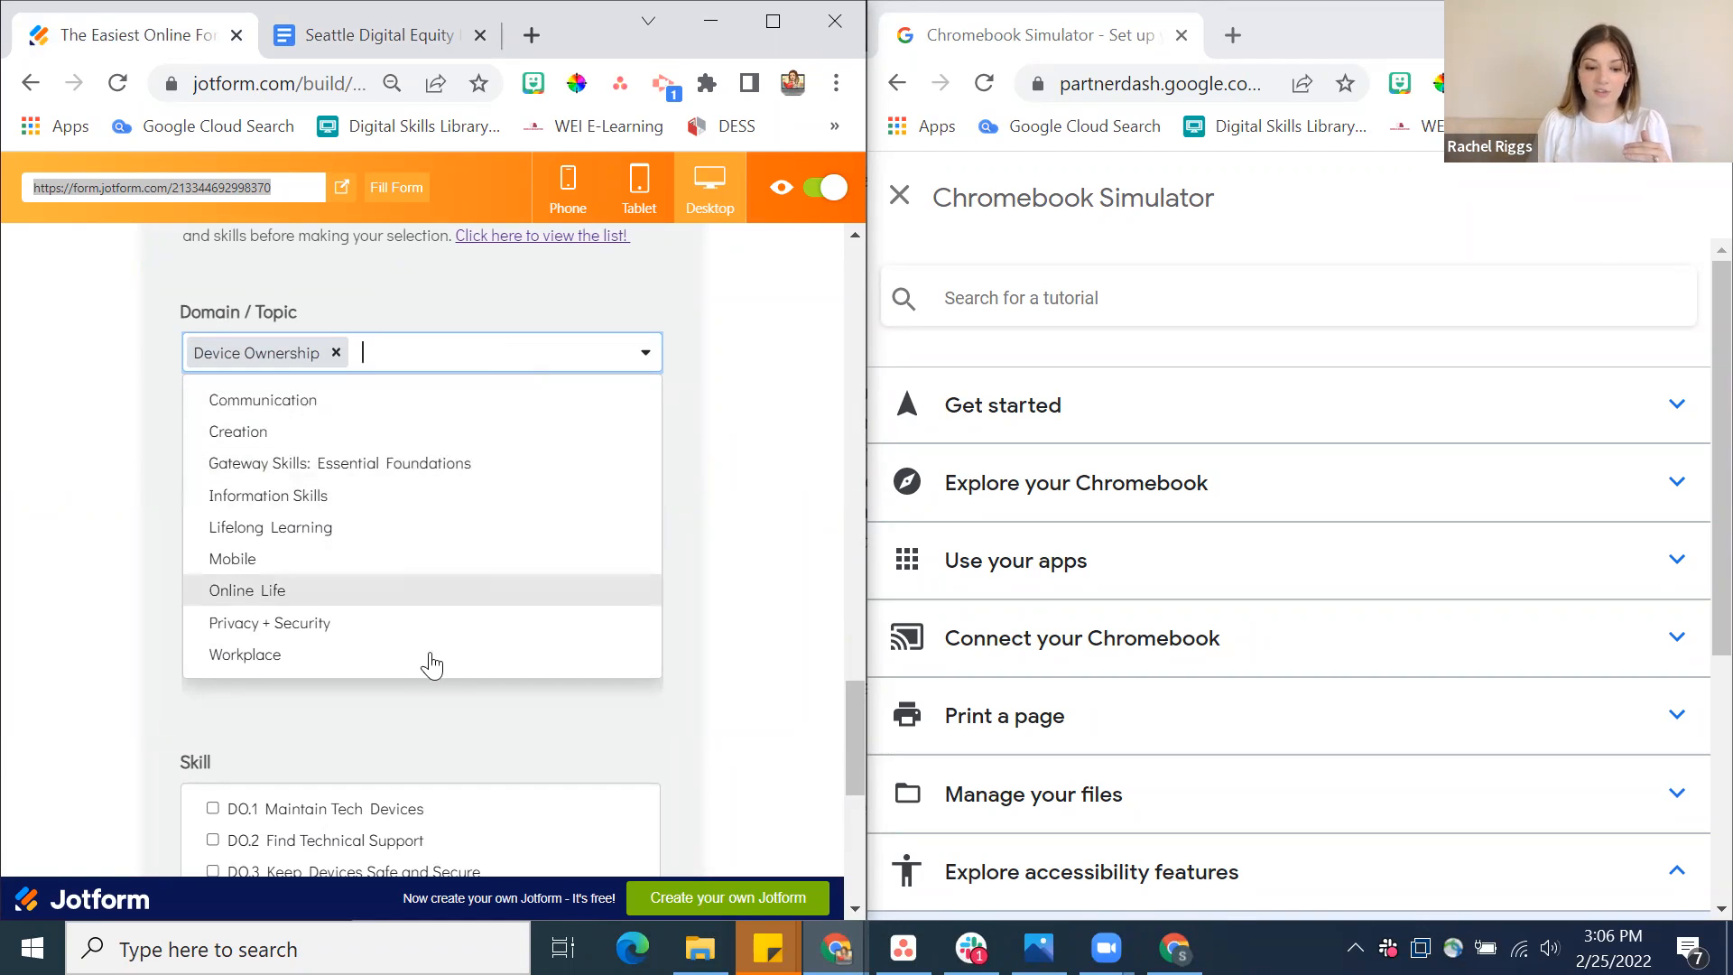
pyautogui.click(424, 567)
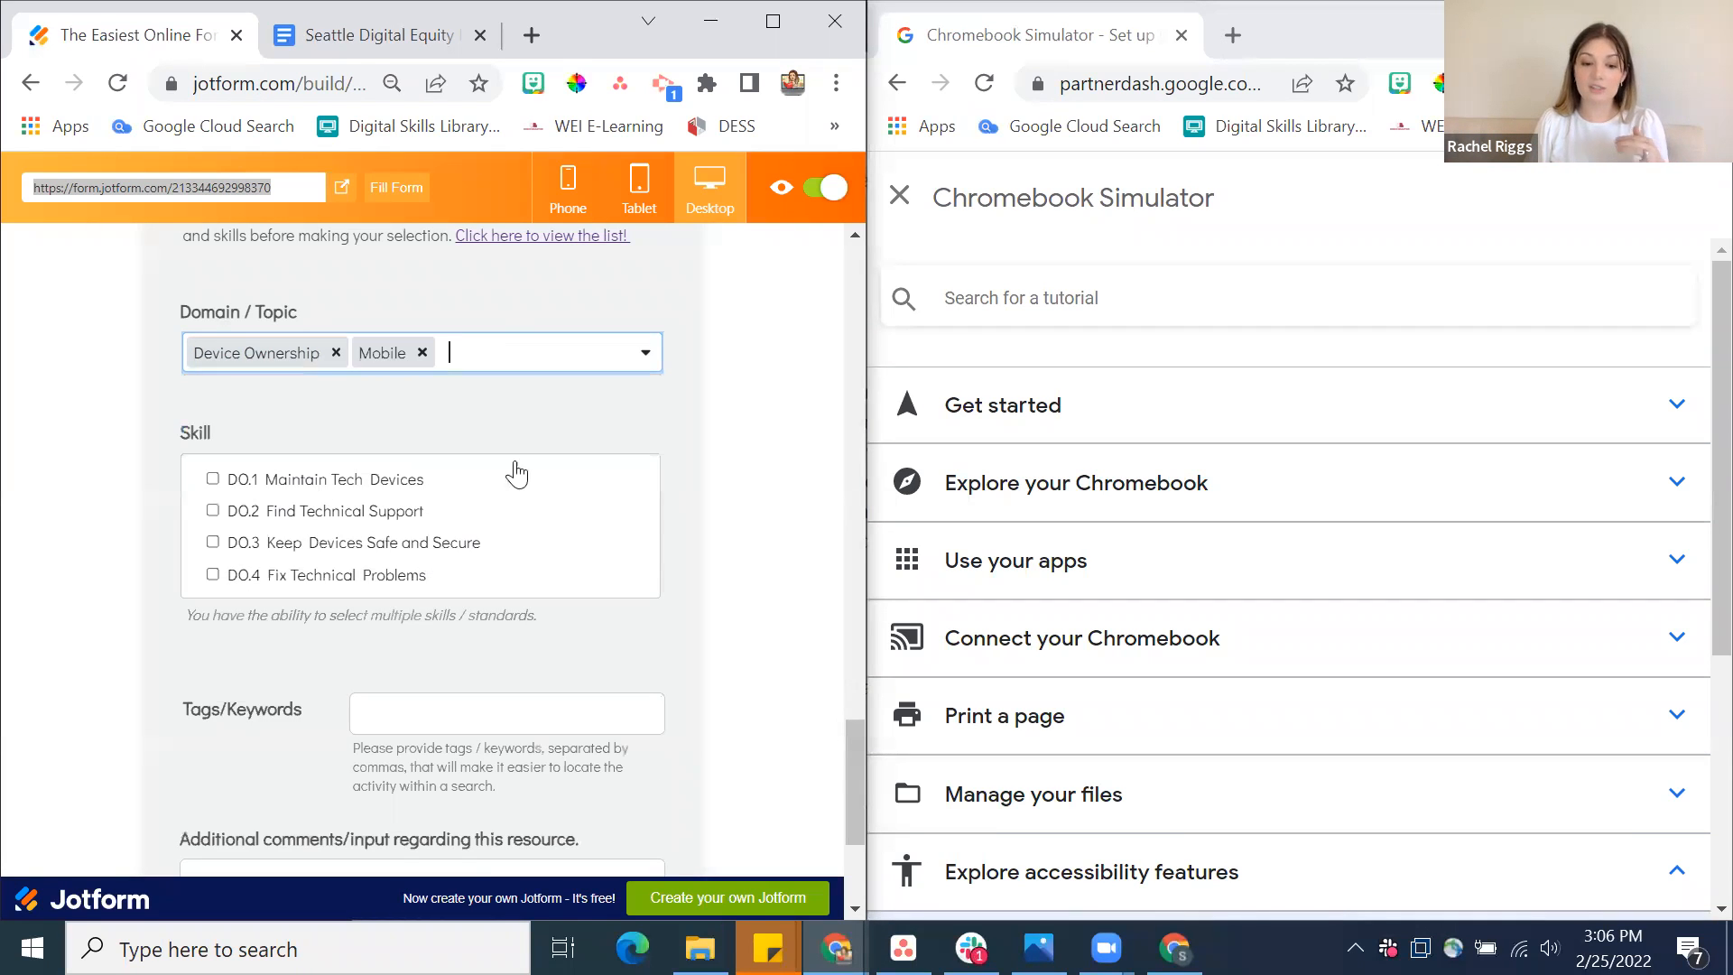
pyautogui.click(521, 352)
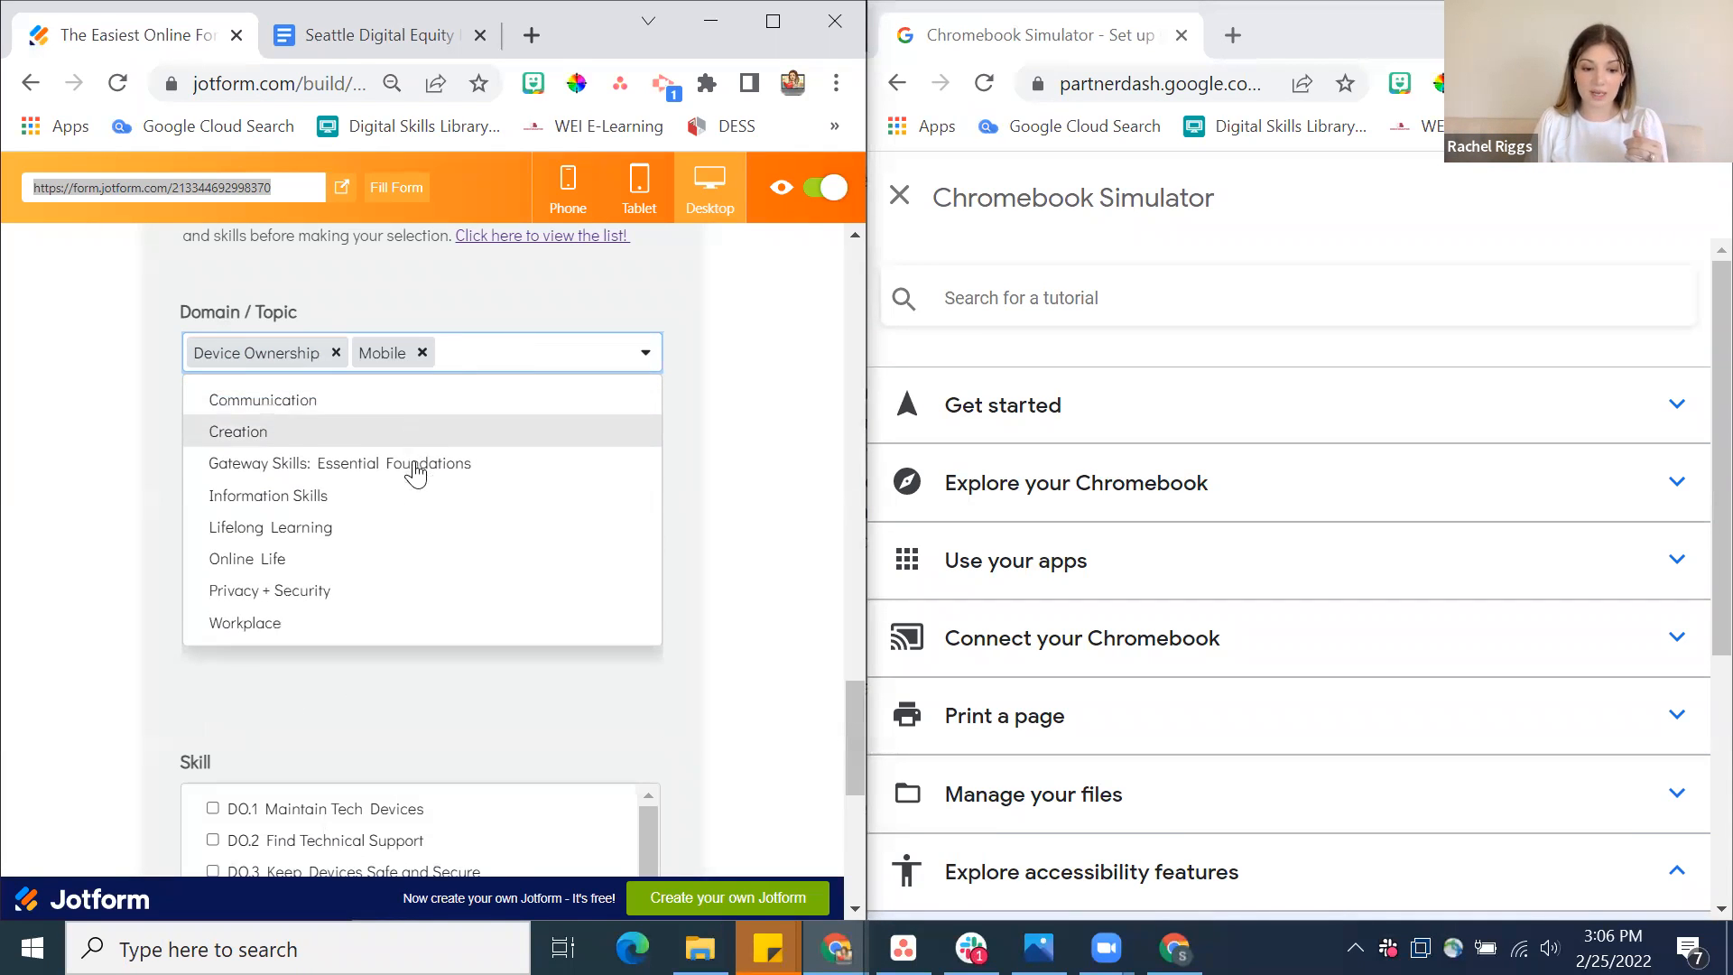
pyautogui.click(415, 592)
# Examine the skills offered for the Device Ownership, Mobile and Privacy + Security domains
pyautogui.scroll(-3, 544, 604)
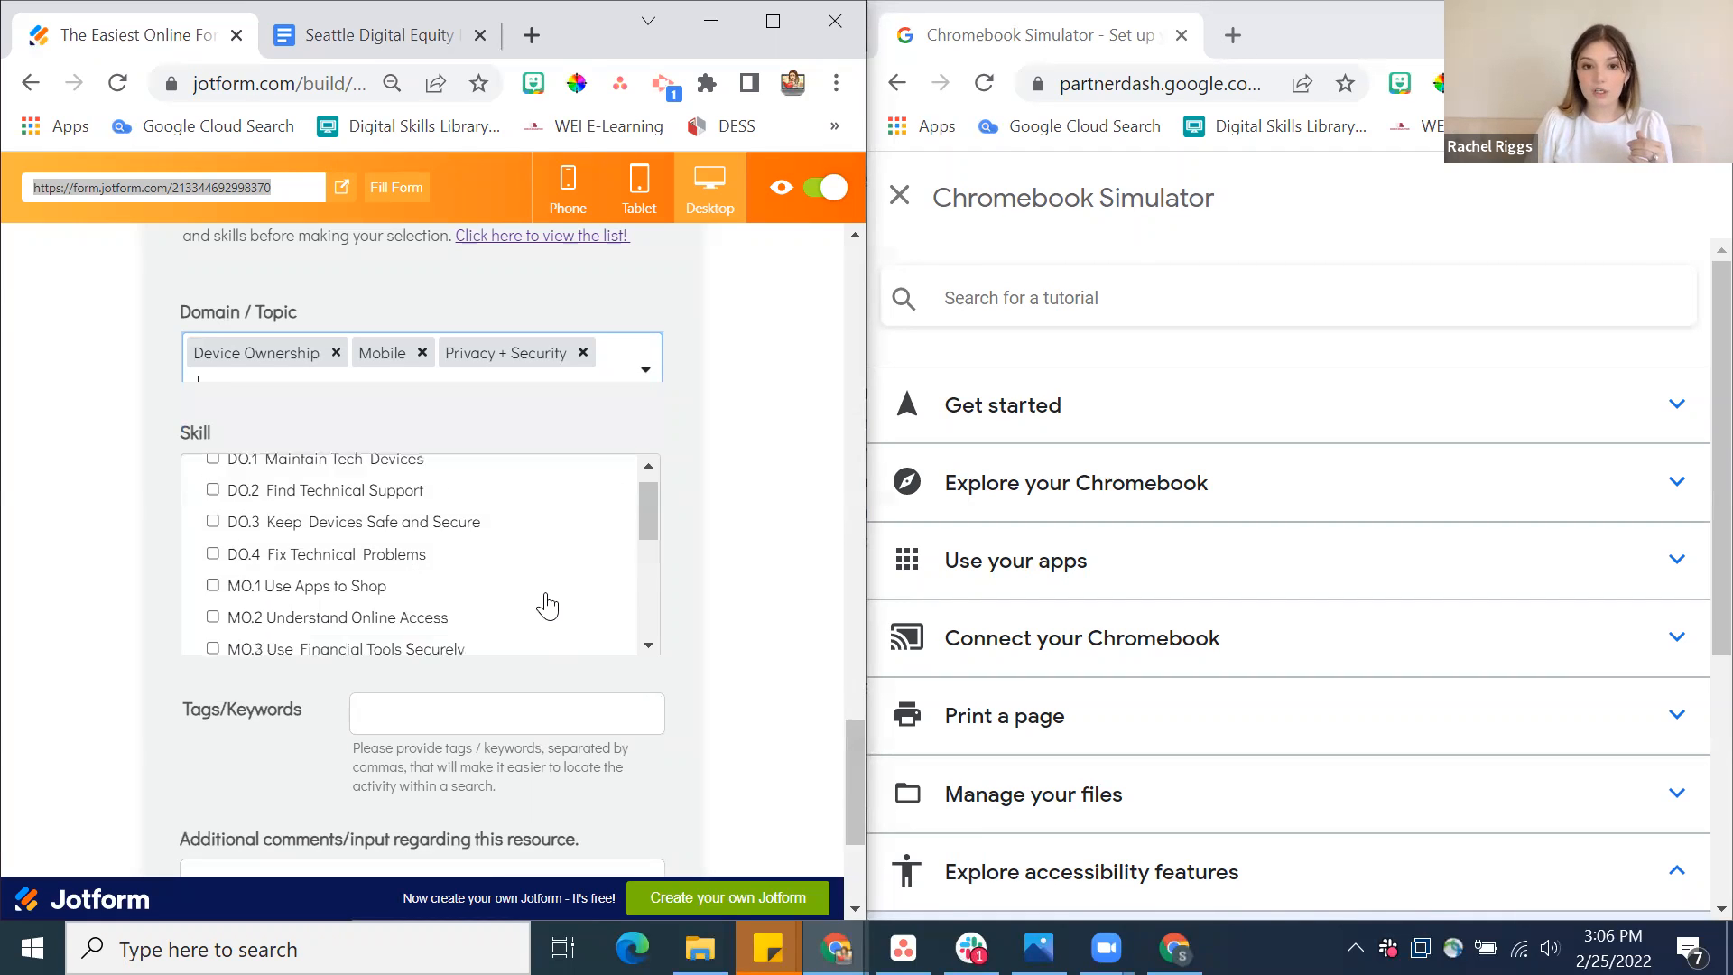
pyautogui.scroll(-5, 545, 603)
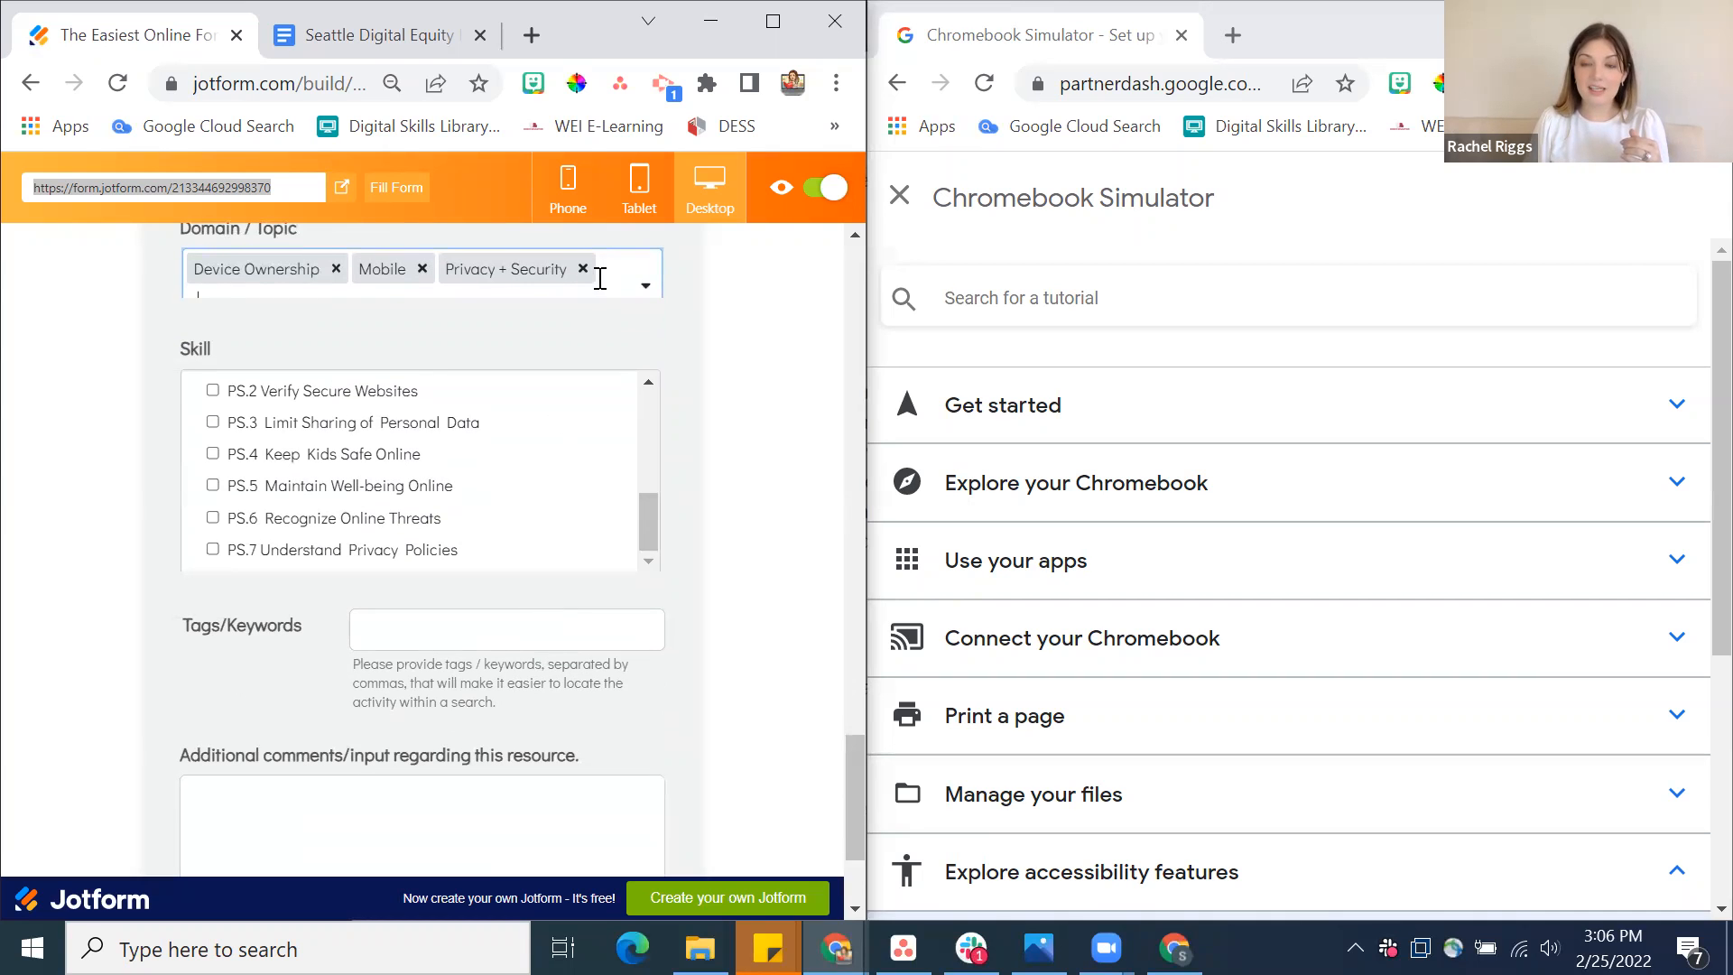
pyautogui.scroll(1, 511, 458)
pyautogui.scroll(2, 511, 458)
pyautogui.scroll(-3, 511, 458)
pyautogui.scroll(3, 511, 457)
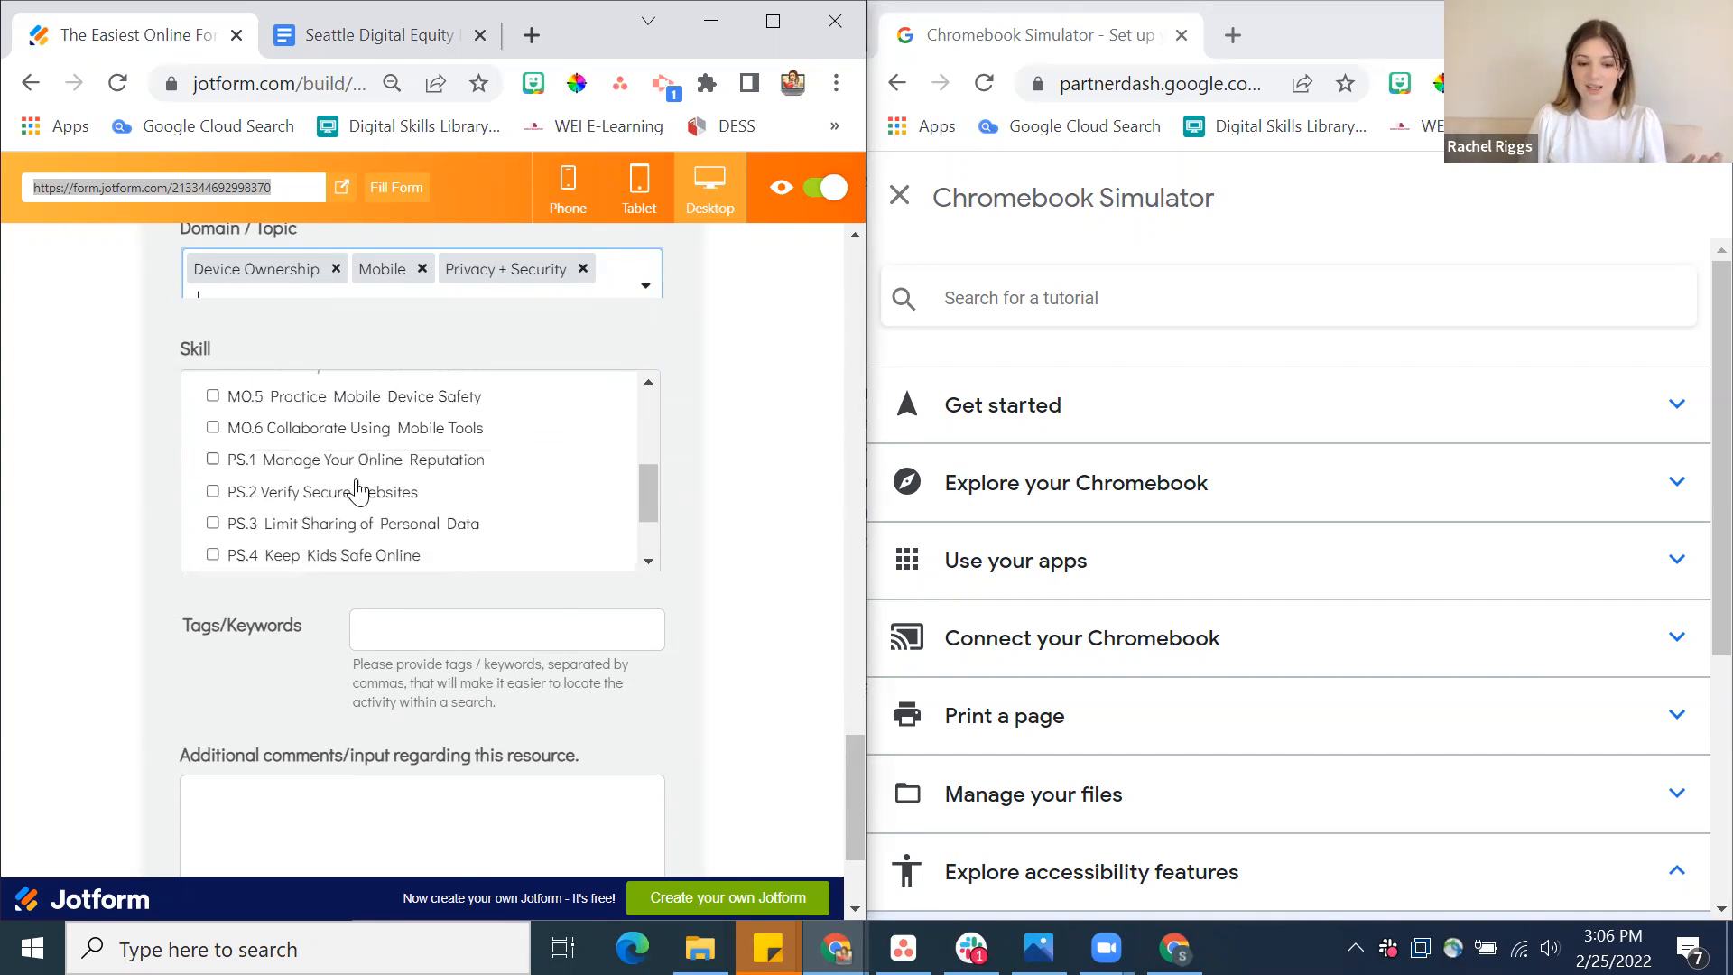
pyautogui.scroll(3, 366, 498)
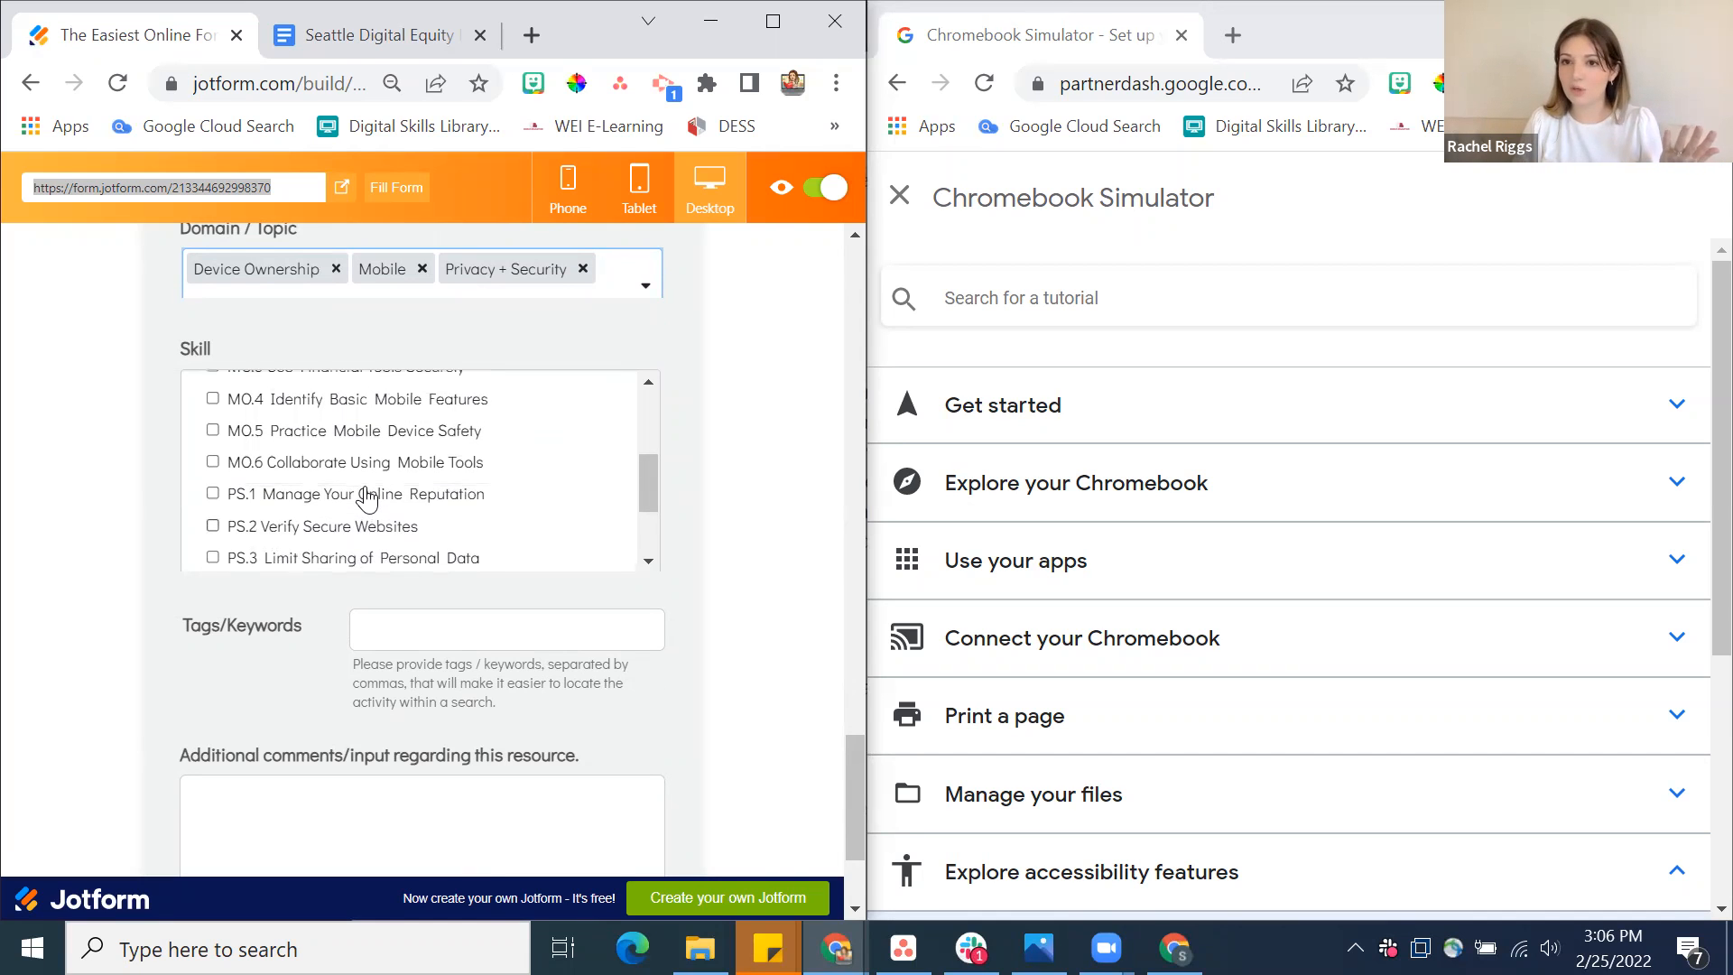
pyautogui.scroll(6, 365, 497)
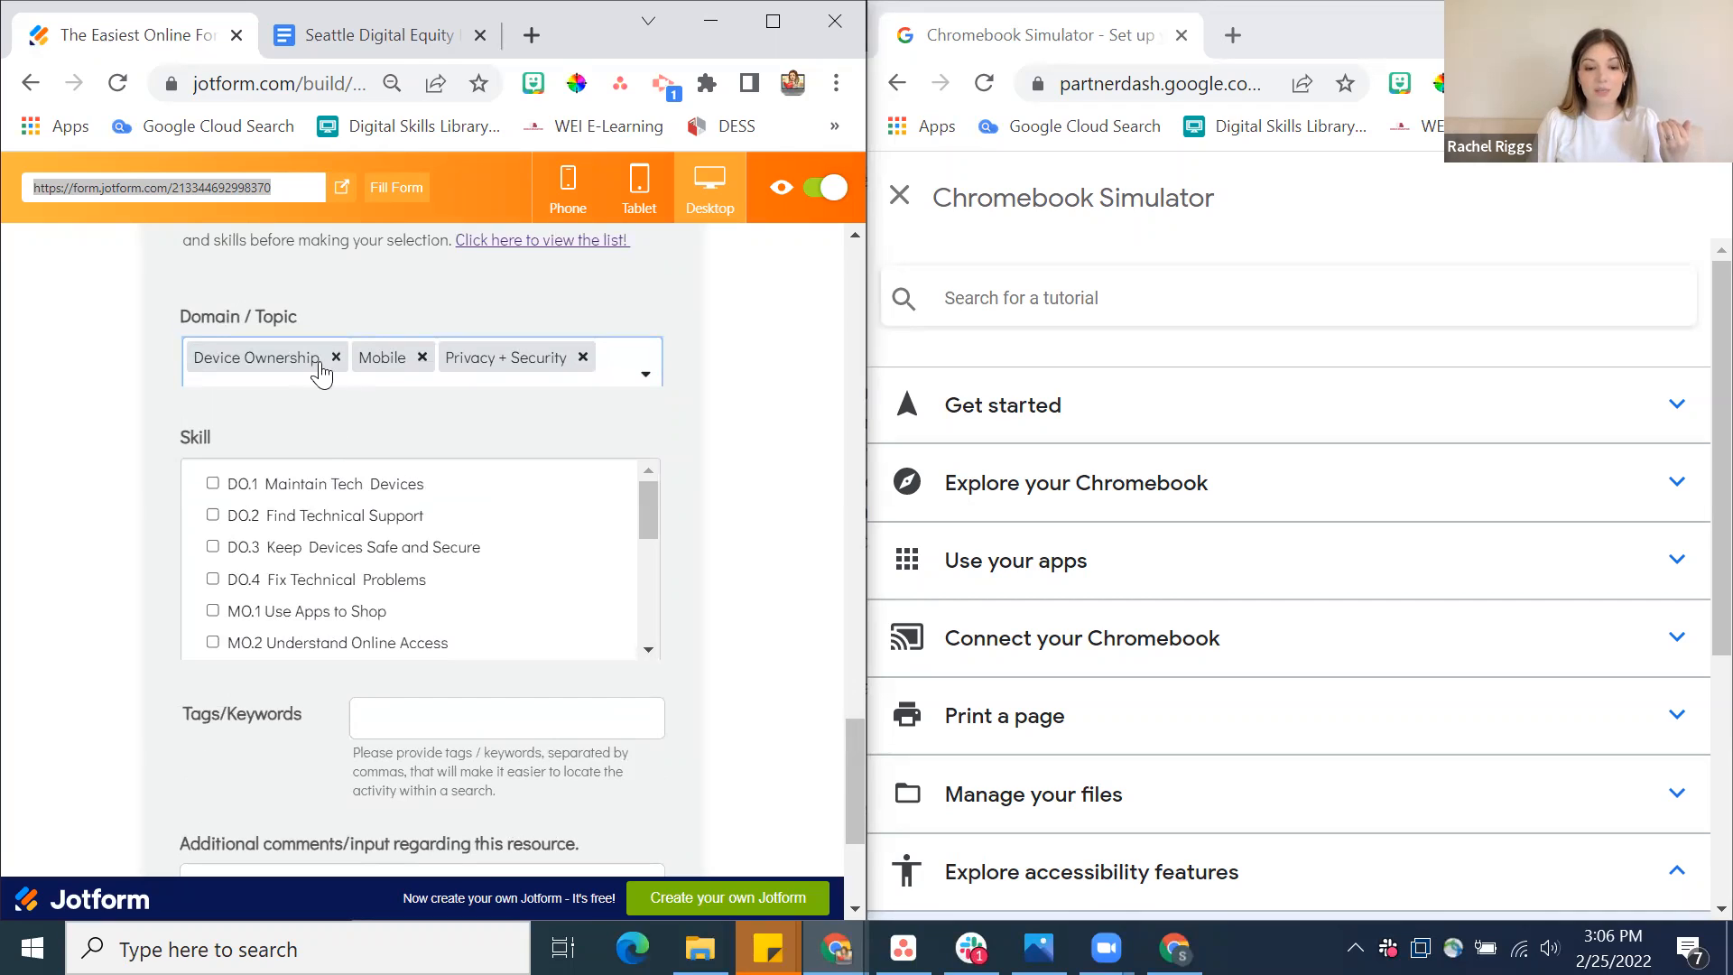
# Select the skills DO.4 Fix Technical Problems, MO.1 Use Apps to Shop and MO.2 Understand Online Access
pyautogui.click(214, 579)
pyautogui.click(214, 610)
pyautogui.click(214, 643)
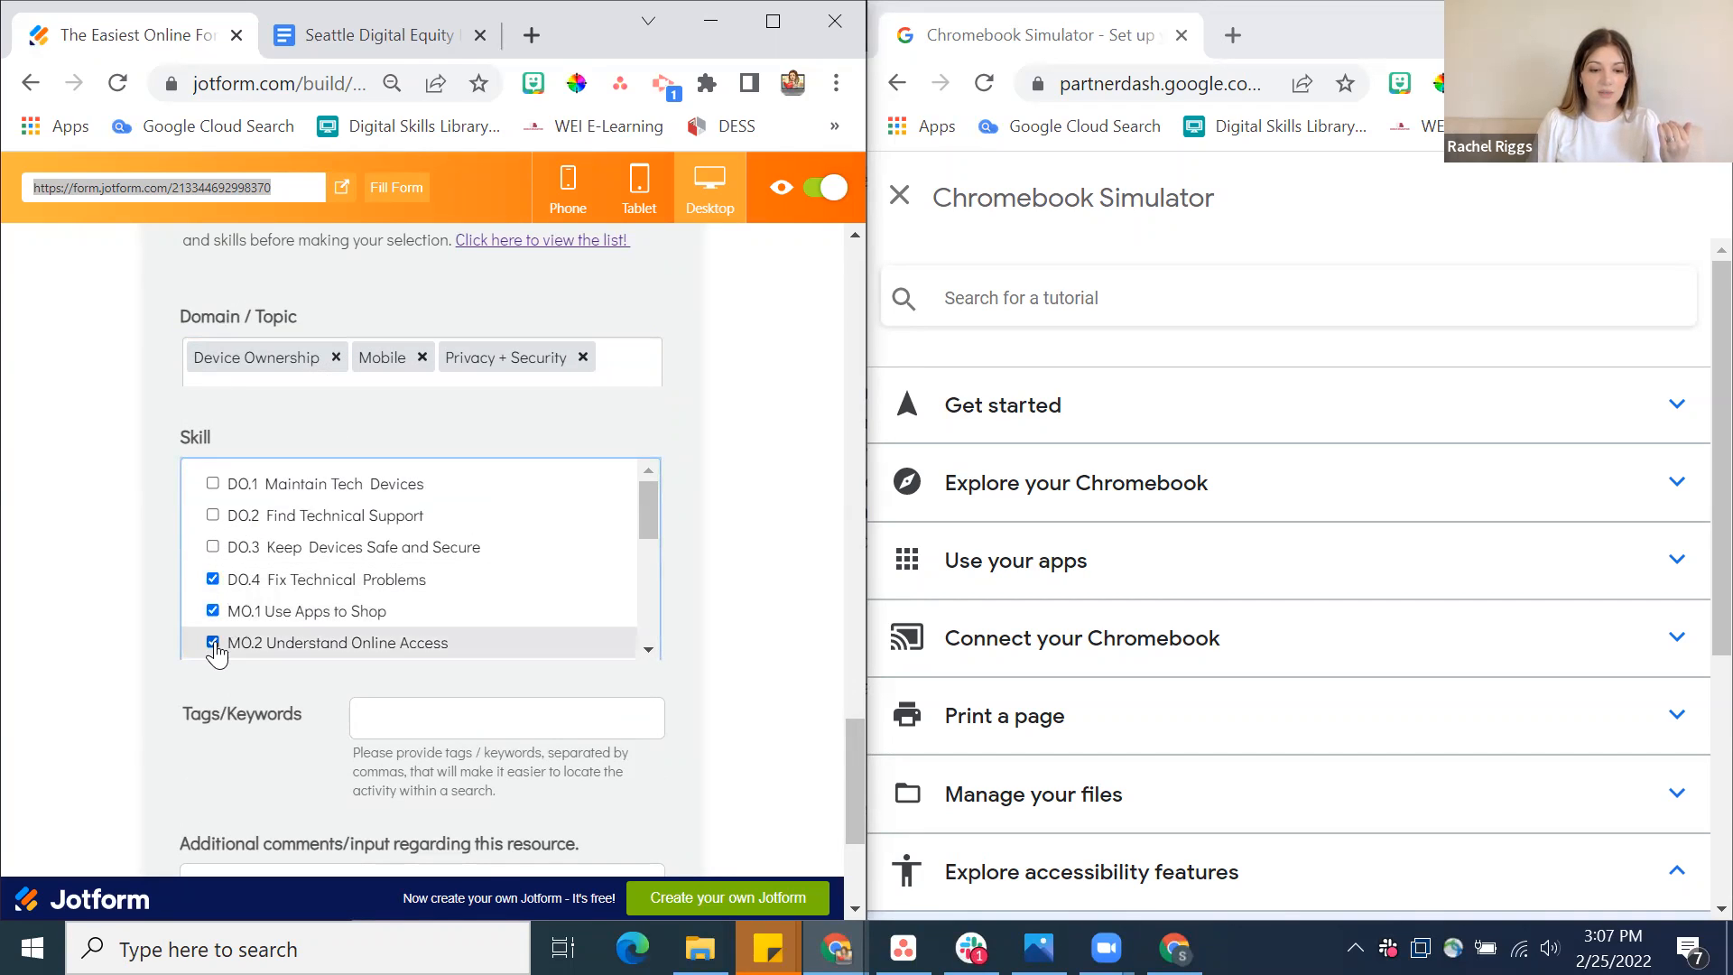
# Remove the Mobile domain and check the skill list for the remaining domains
pyautogui.click(422, 357)
pyautogui.click(747, 426)
pyautogui.scroll(-3, 439, 587)
pyautogui.scroll(3, 438, 582)
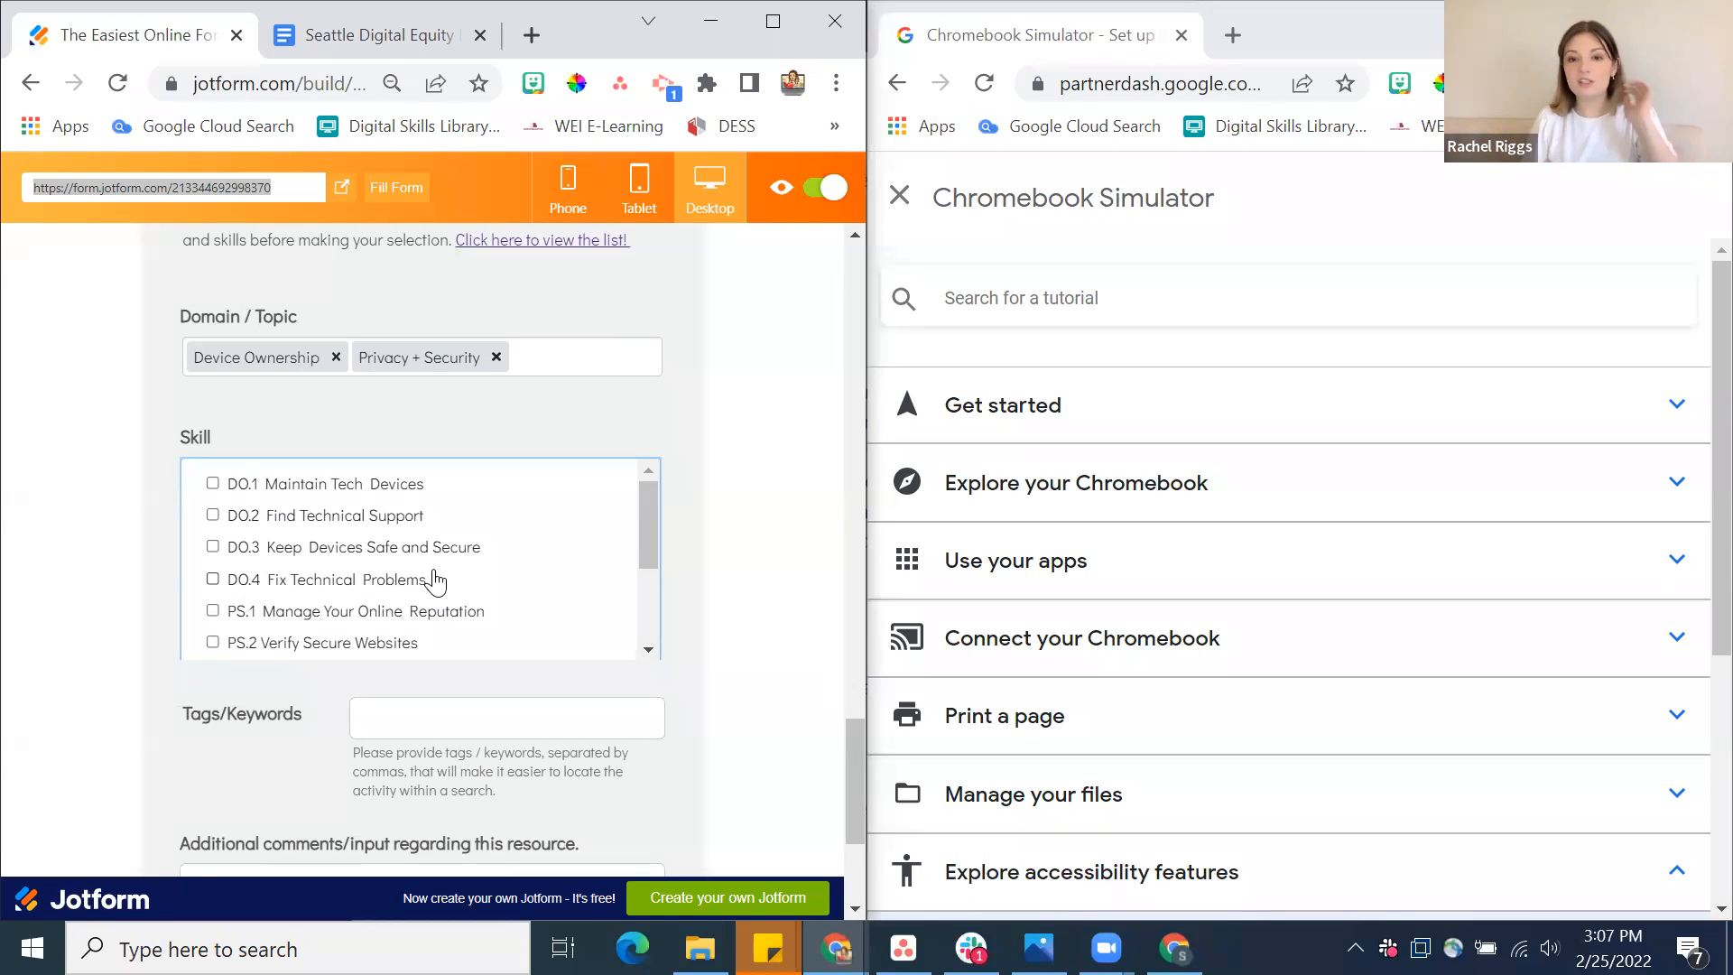
# Add Gateway Skills: Essential Foundations to the activity's domains
pyautogui.click(573, 354)
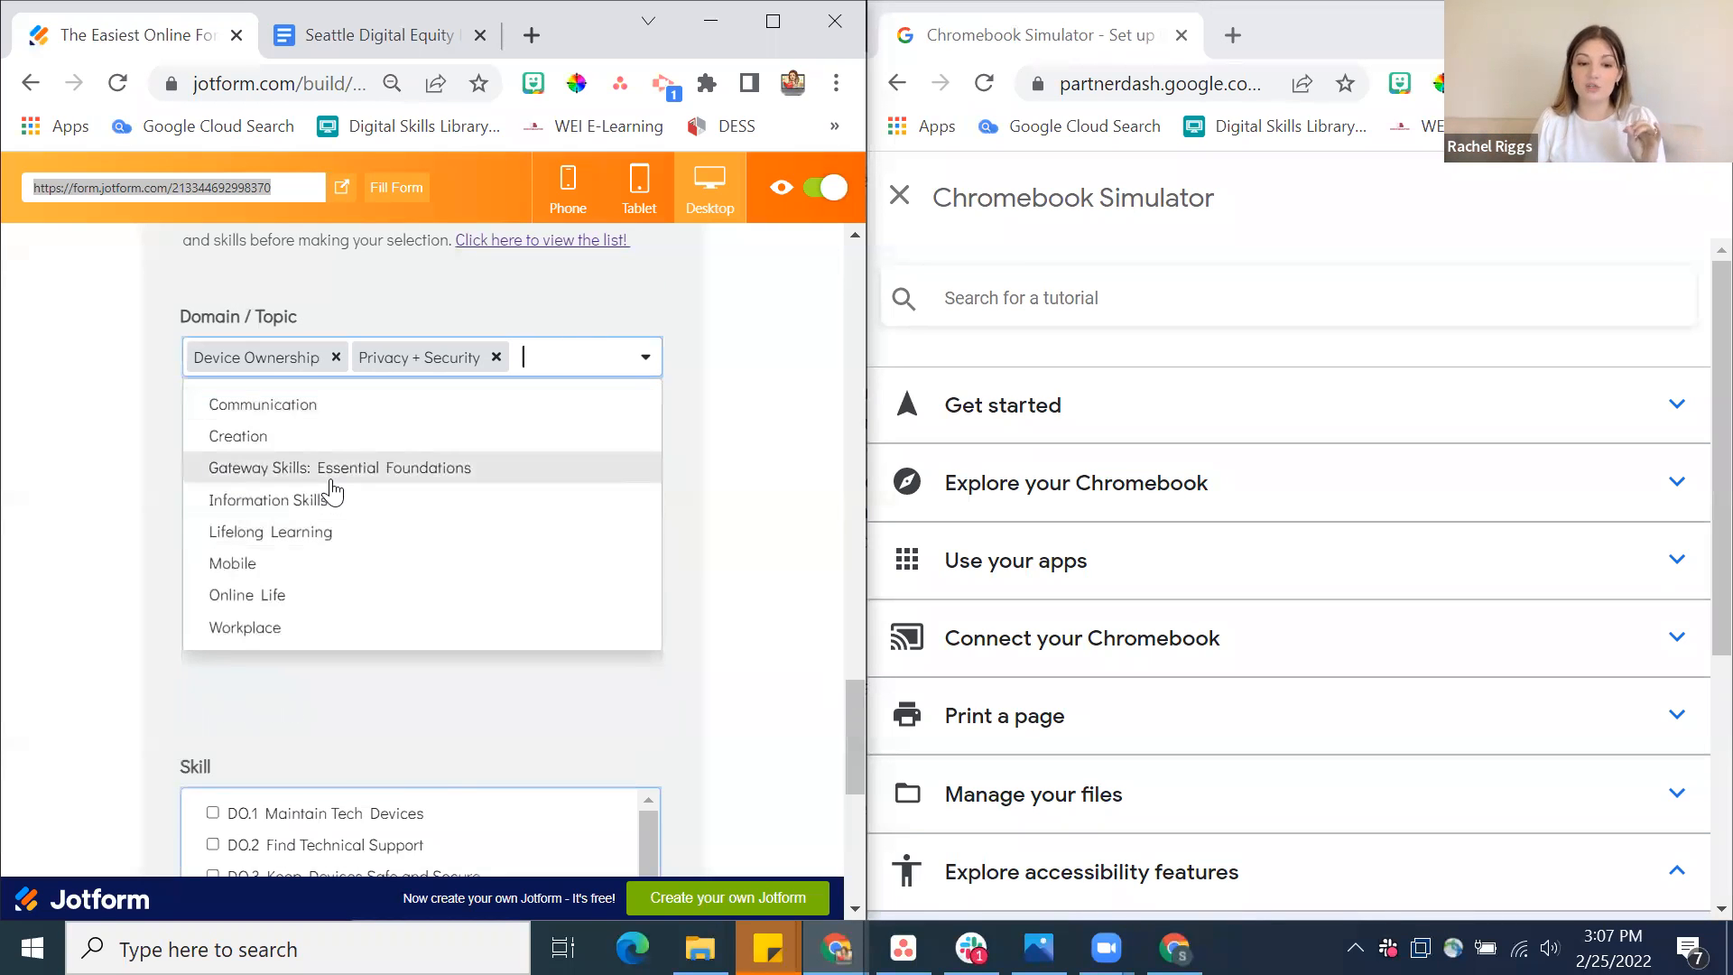
pyautogui.click(330, 481)
pyautogui.scroll(1, 379, 514)
pyautogui.scroll(-5, 381, 657)
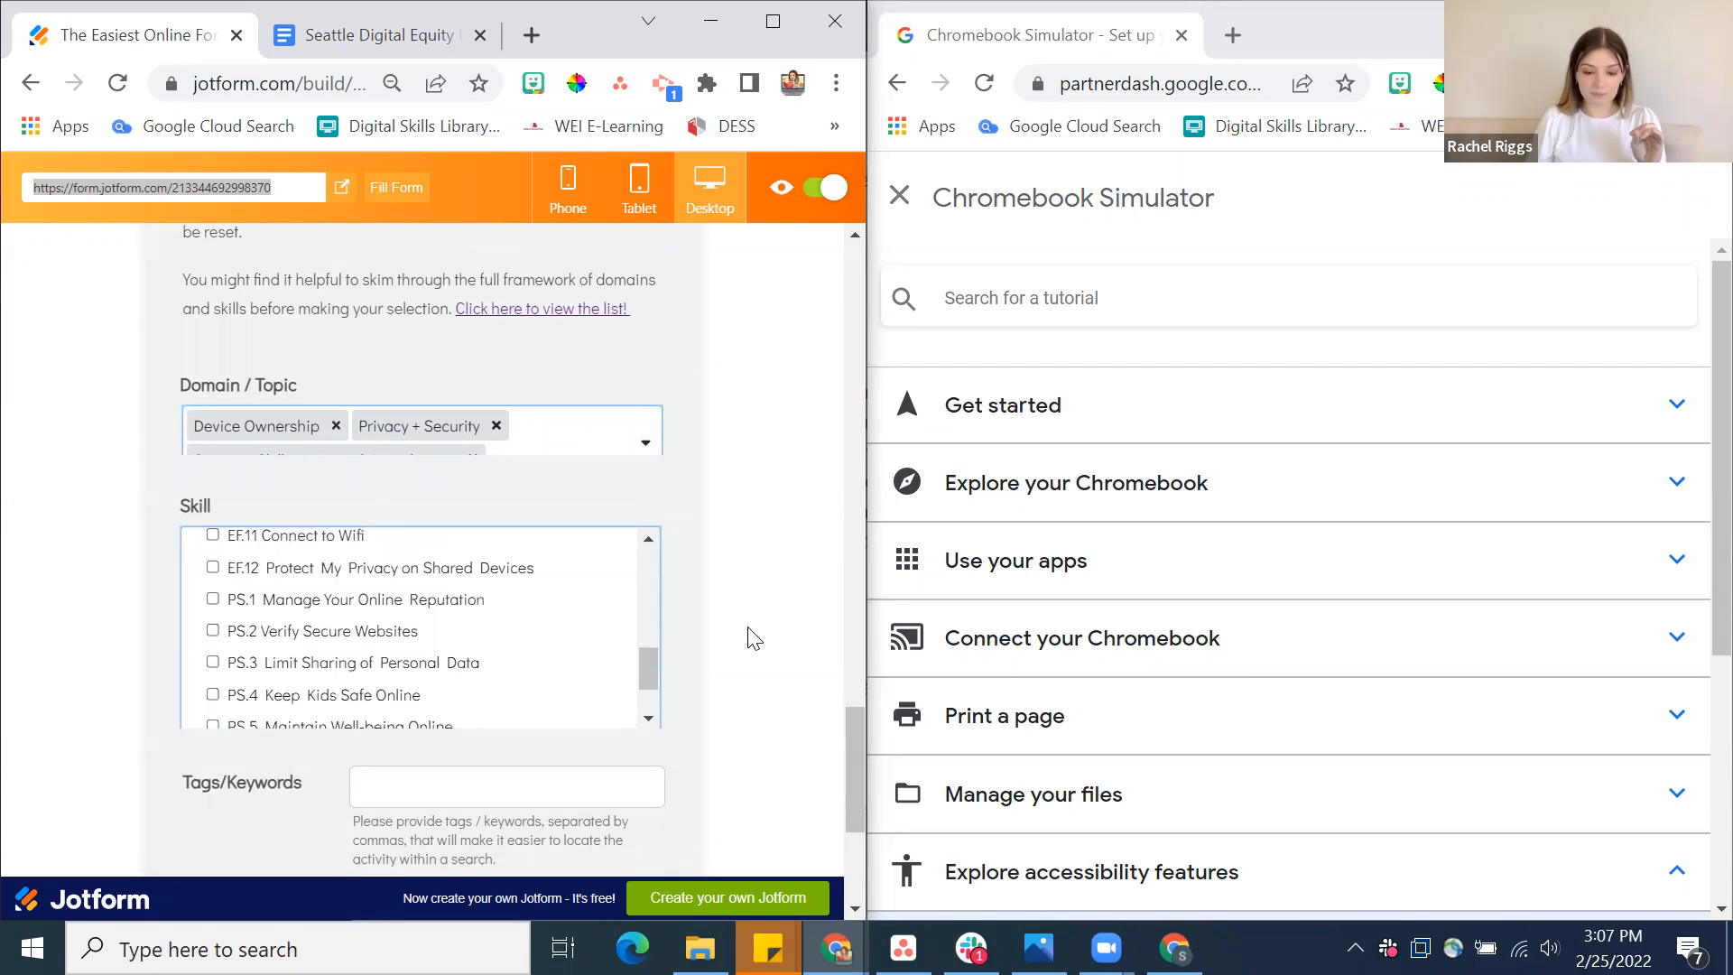
# Select DO.4 Fix Technical Problems as the skill the activity aligns with
pyautogui.scroll(-2, 752, 638)
pyautogui.scroll(-2, 514, 433)
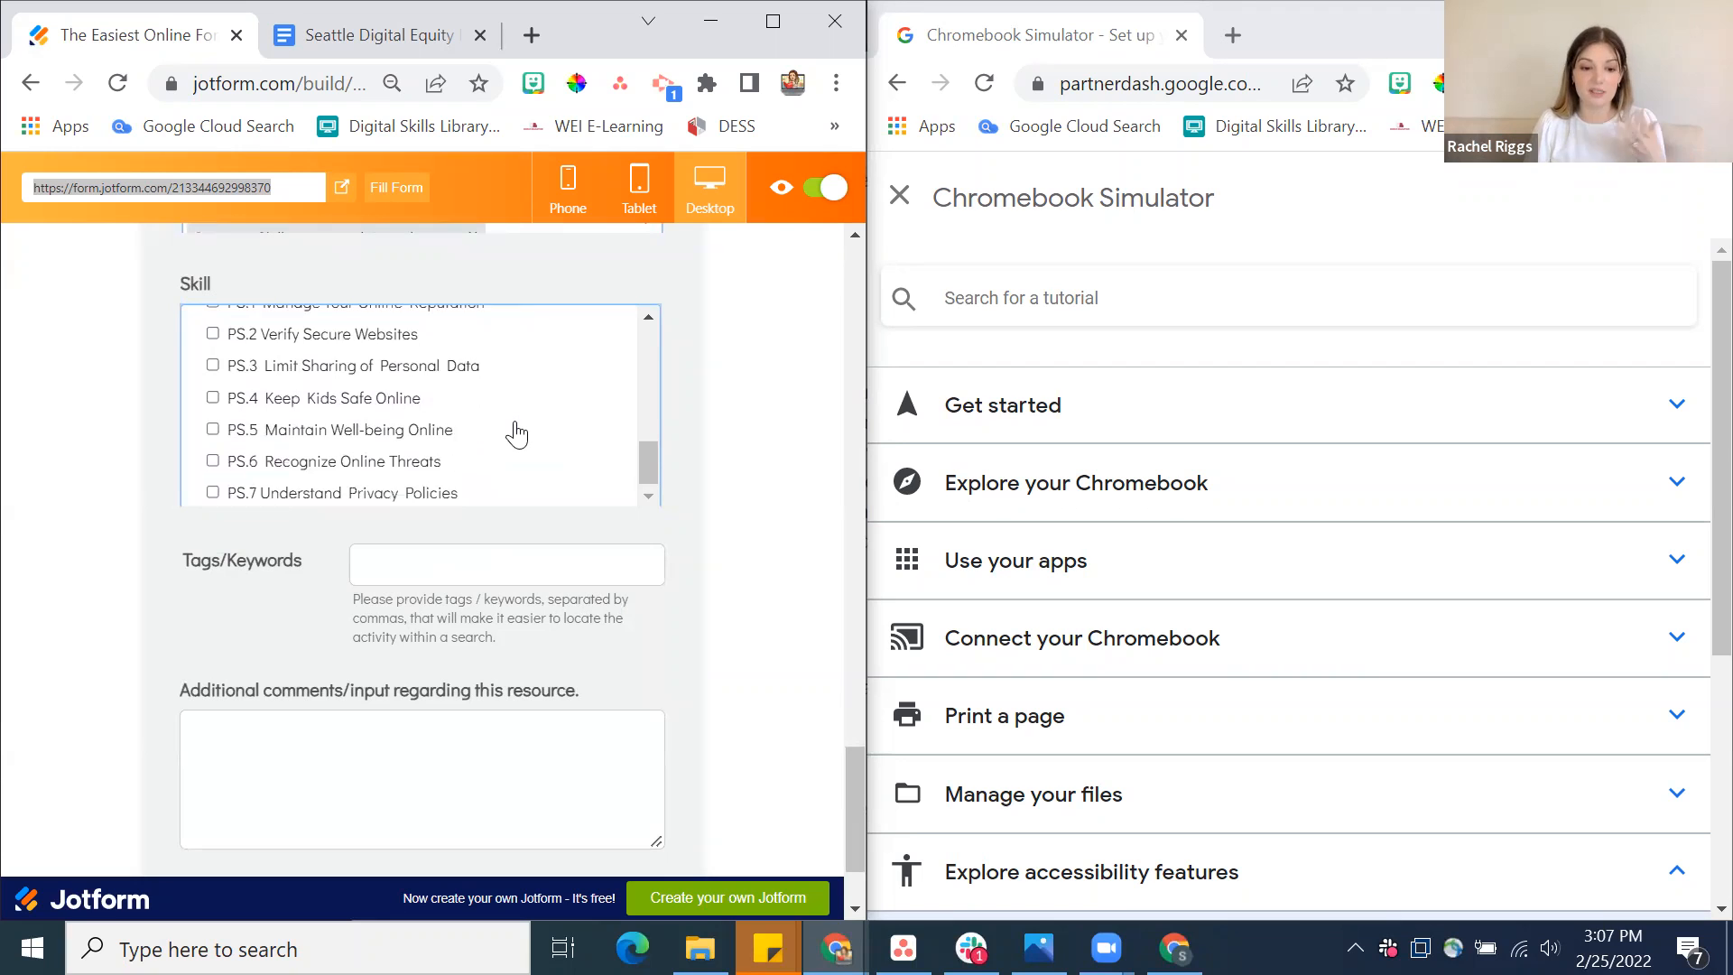
pyautogui.scroll(1, 511, 430)
pyautogui.scroll(4, 354, 431)
pyautogui.scroll(4, 356, 431)
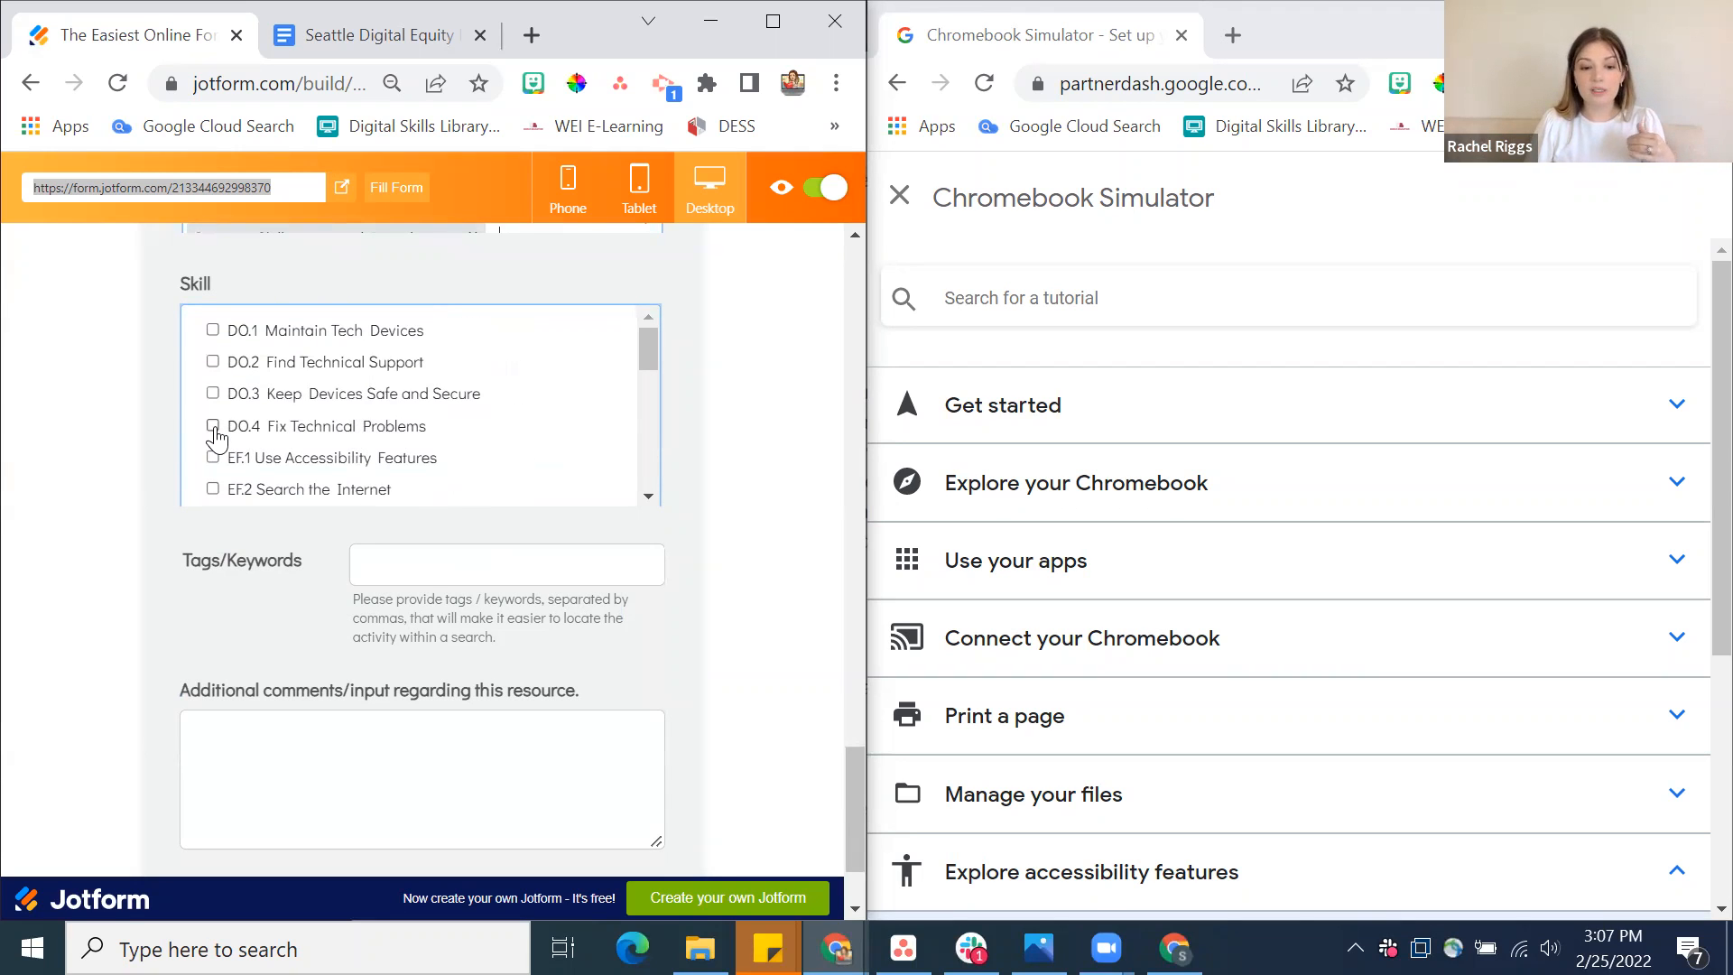
pyautogui.click(214, 427)
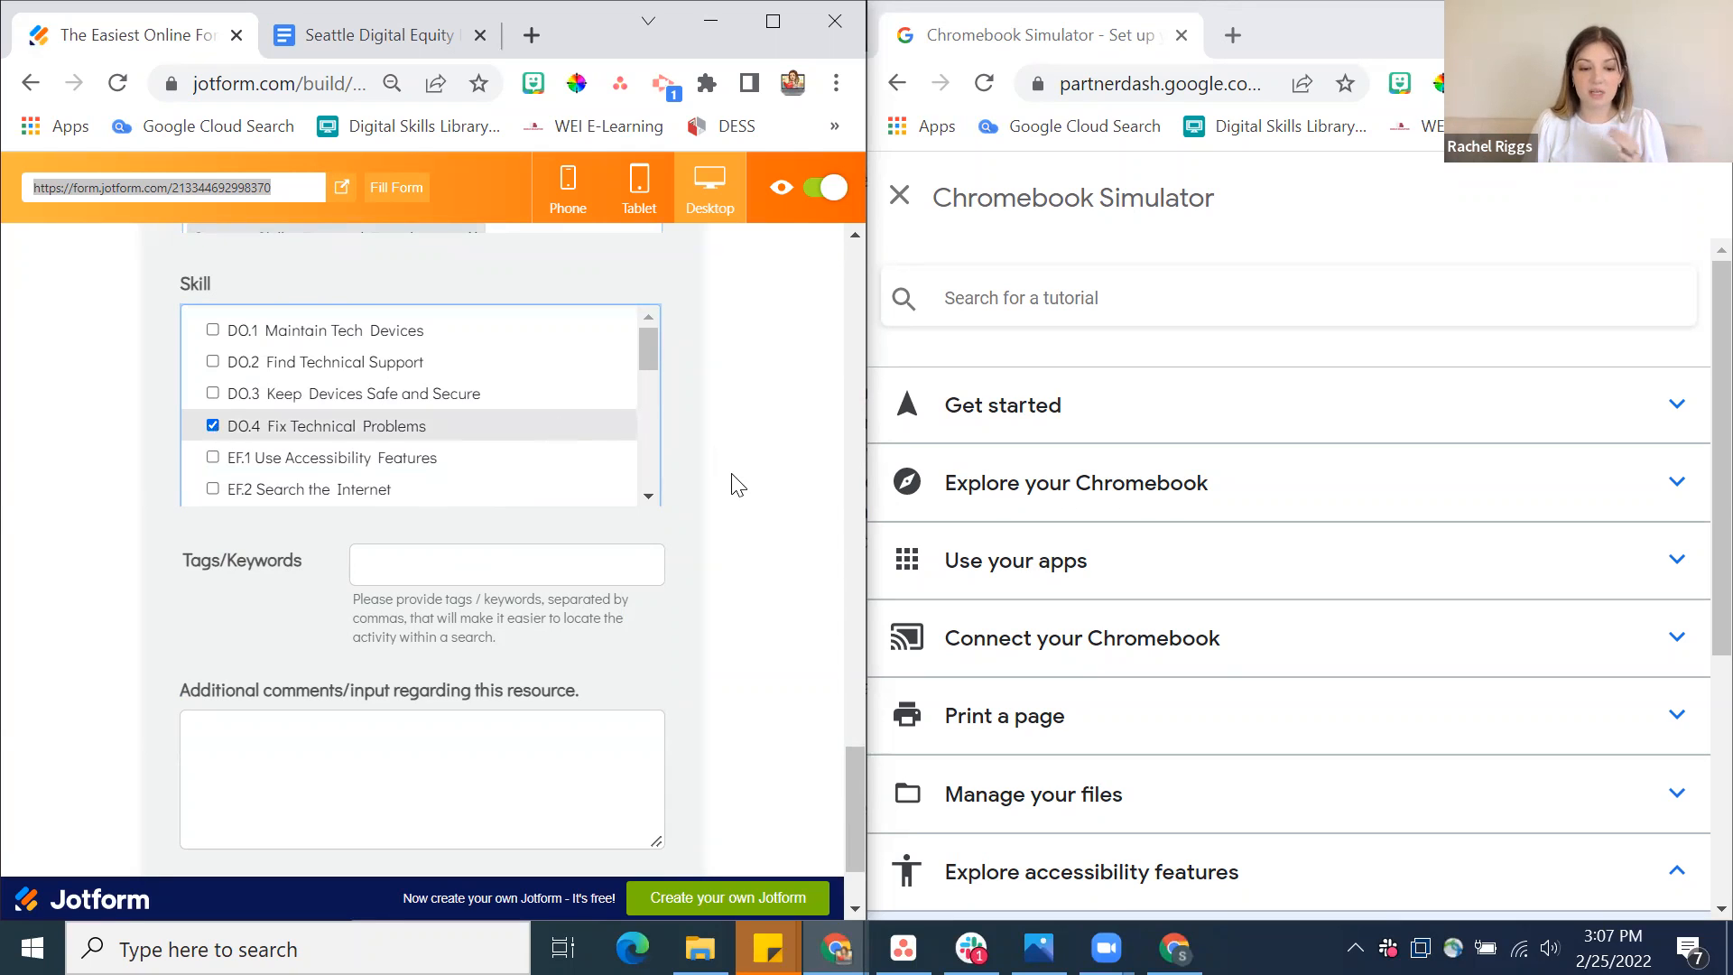
# Enter "device, printing" as the activity's tags and keywords
pyautogui.click(522, 564)
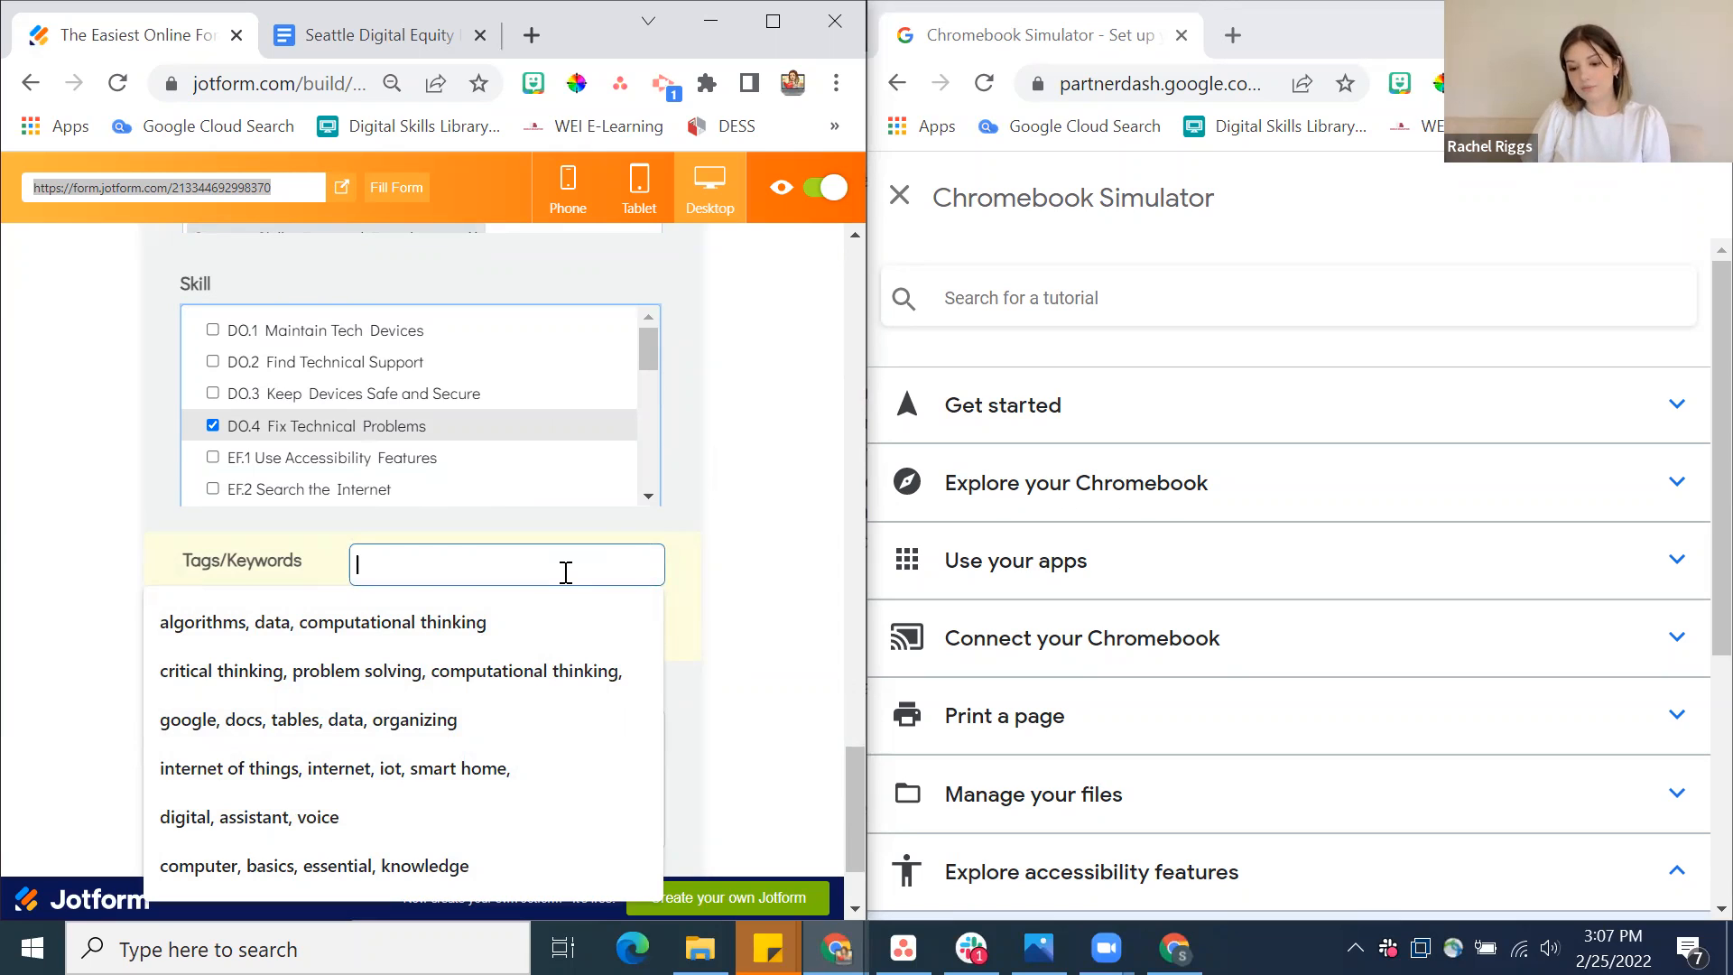
pyautogui.write('device, printing')
# Add the comment "available in other languages, mobile-friendly" about the resource
pyautogui.scroll(7, 847, 547)
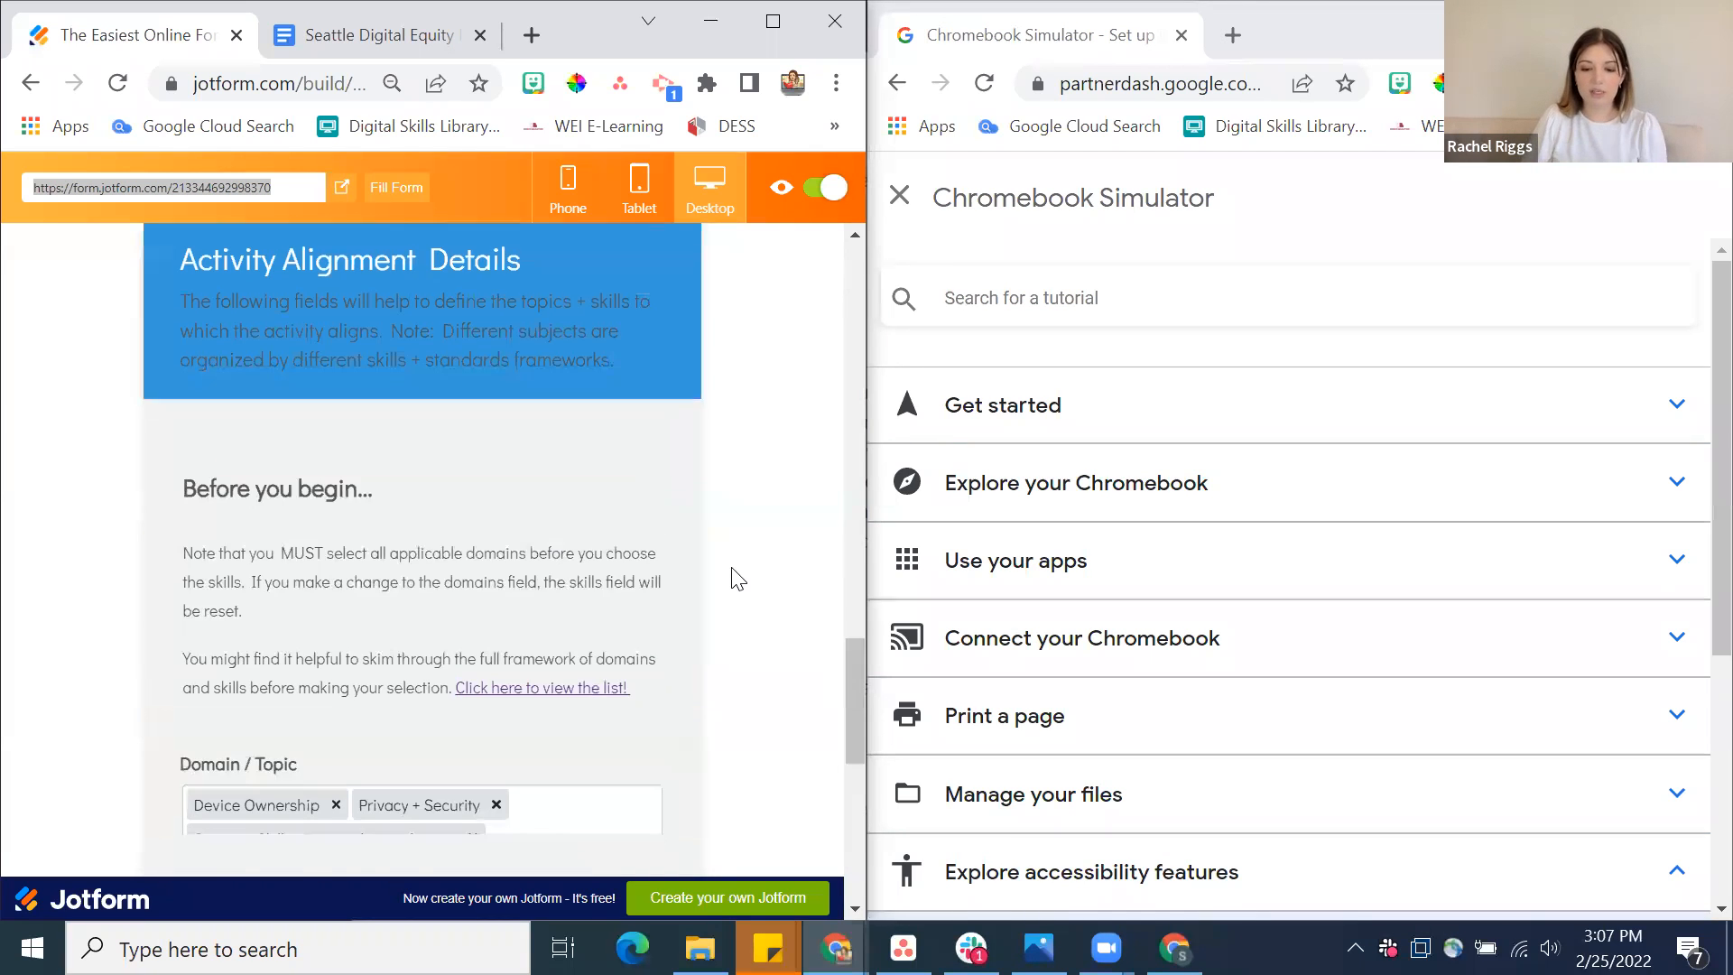
pyautogui.scroll(-8, 739, 579)
pyautogui.click(499, 607)
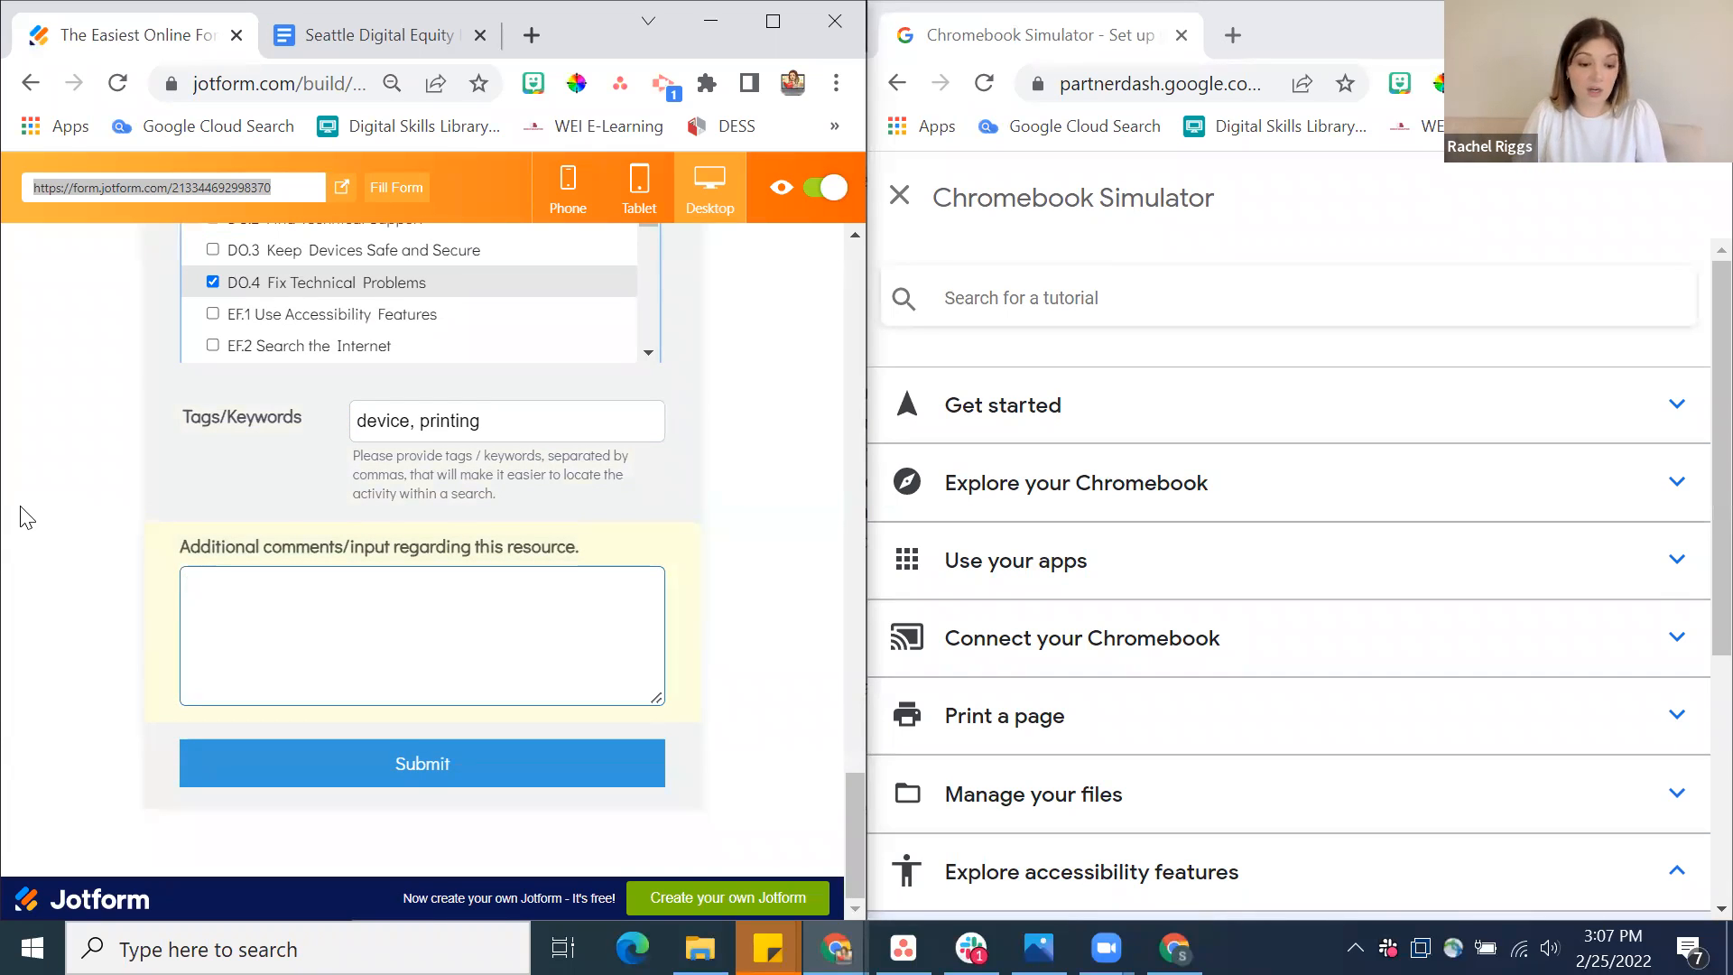
pyautogui.write('availa')
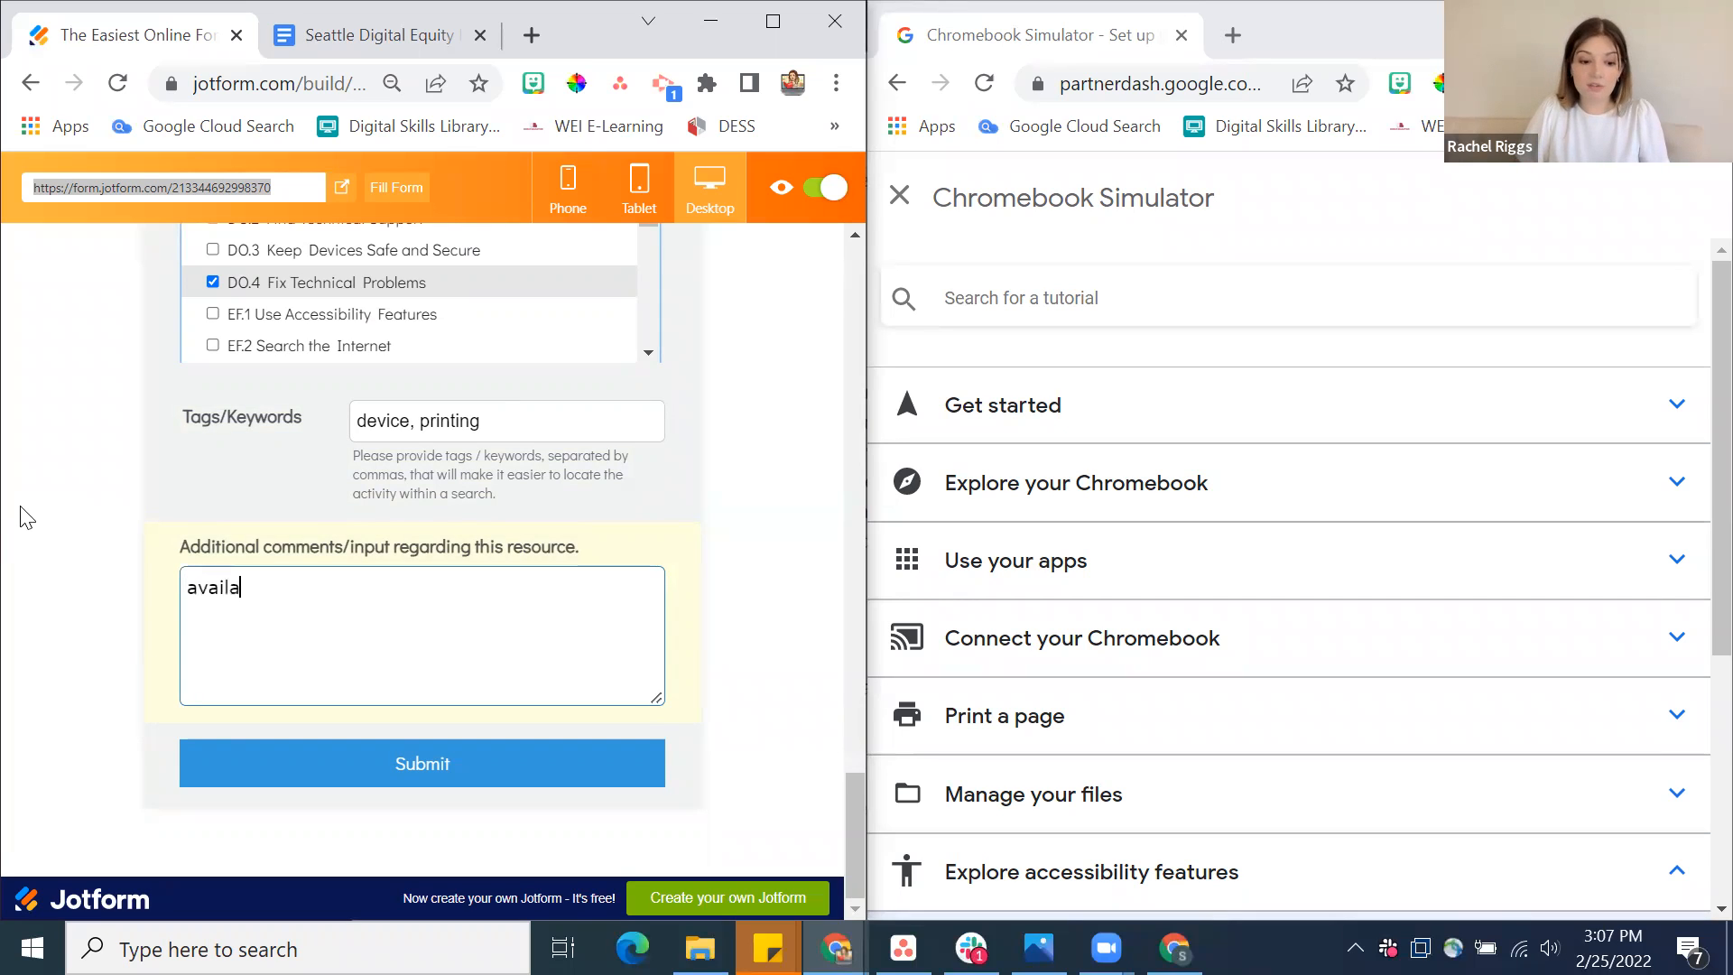
pyautogui.write('ble in other languages ')
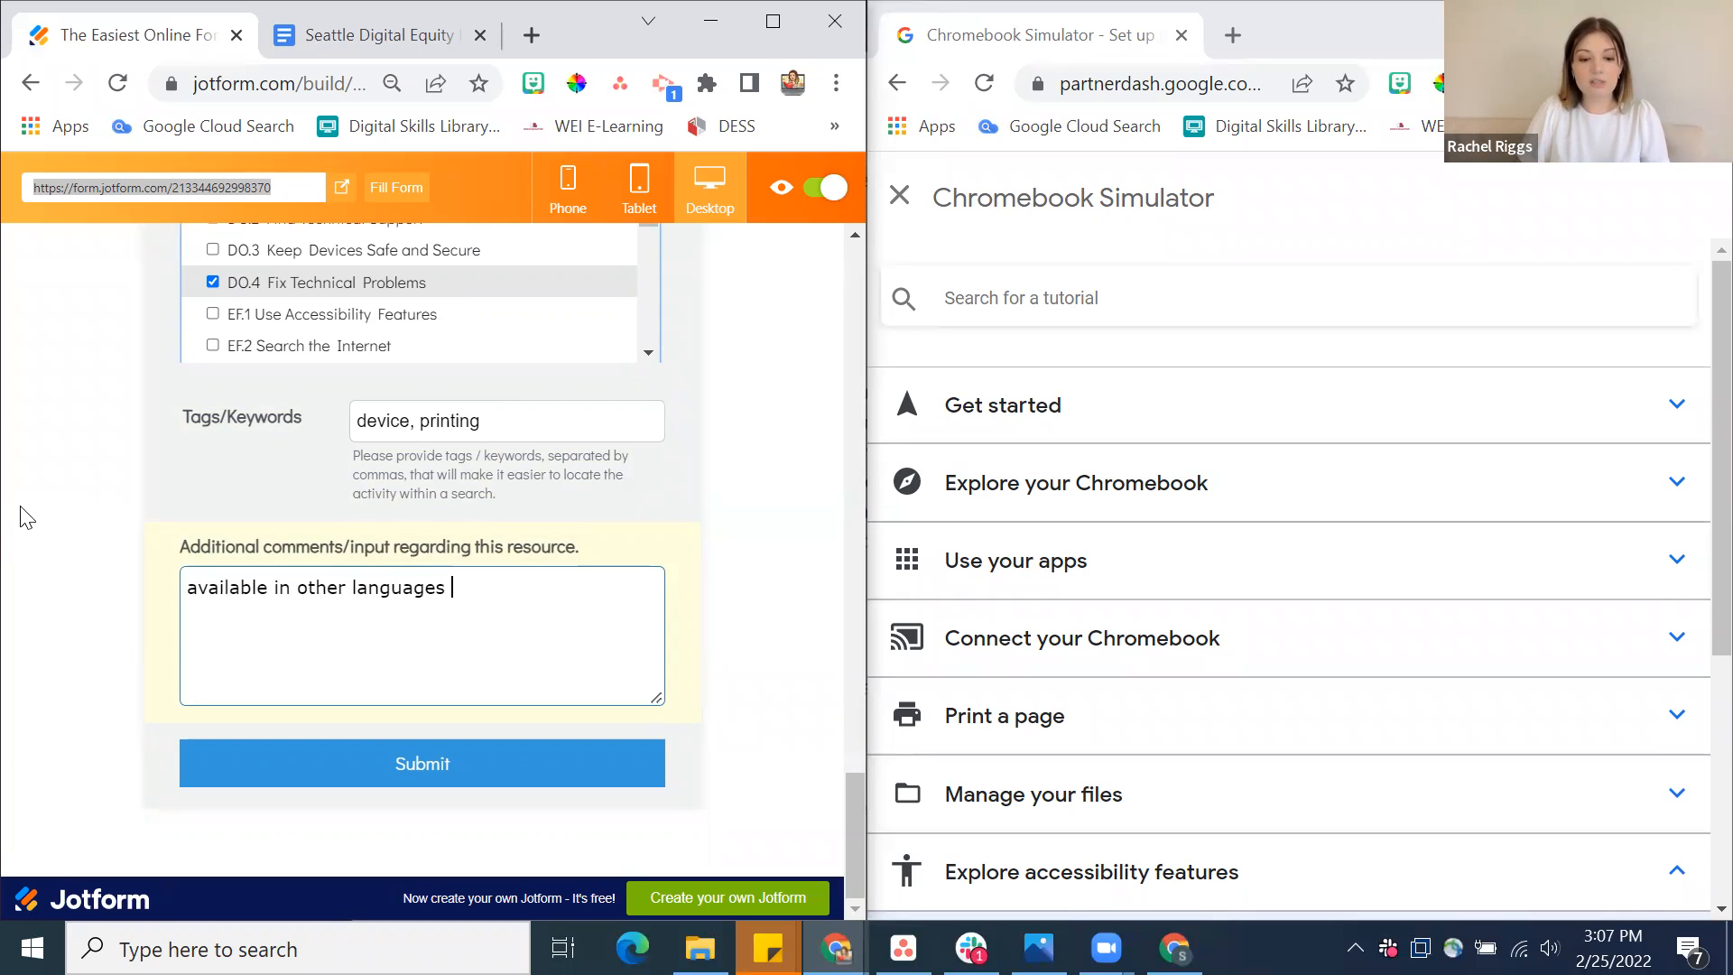
pyautogui.write(', mobil')
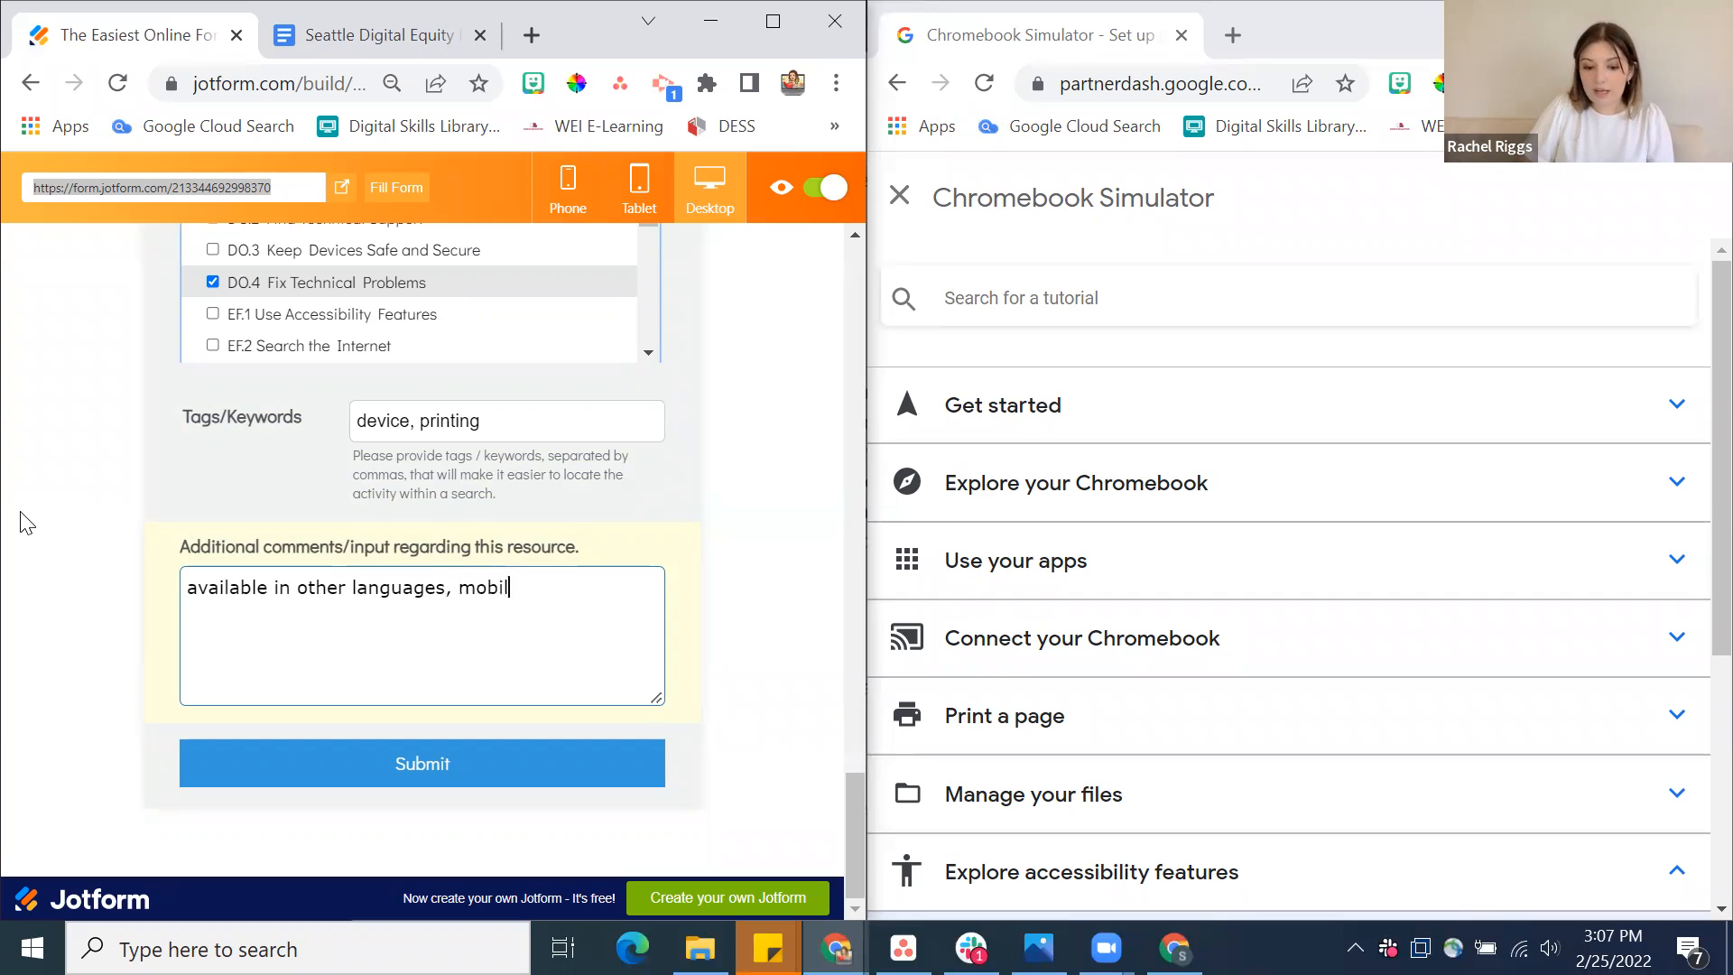
pyautogui.write('e-friendly')
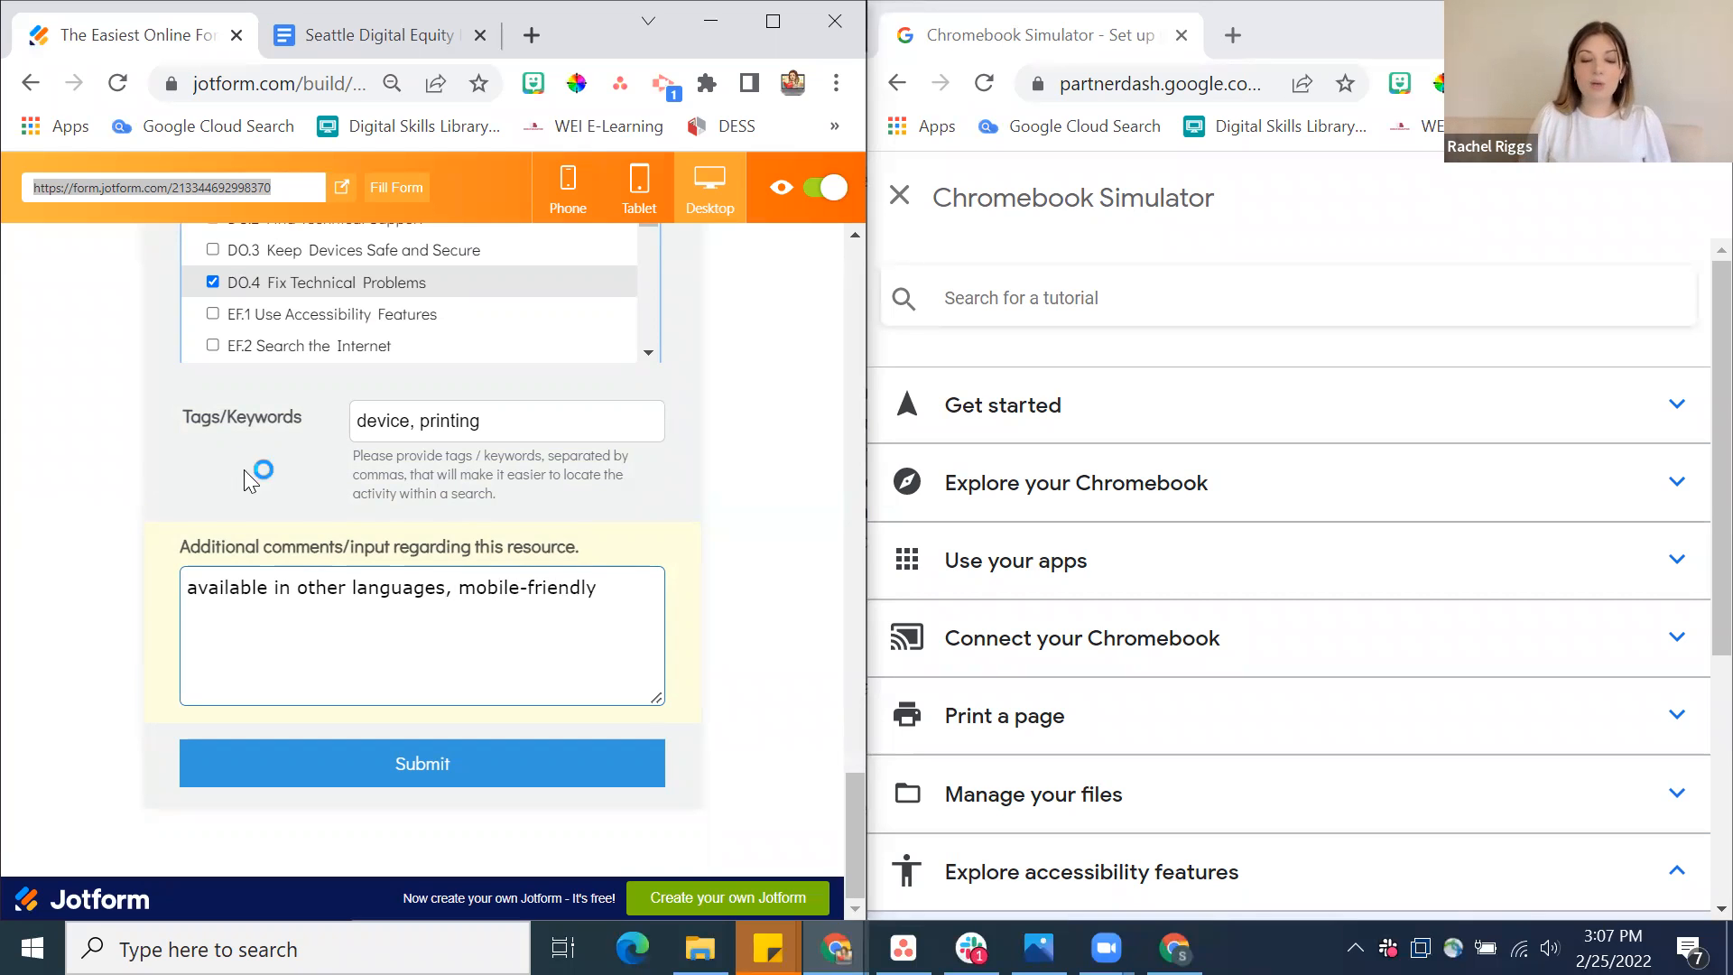
# Review the completed form from the comments and skills back to the publisher and source details
pyautogui.scroll(3, 644, 575)
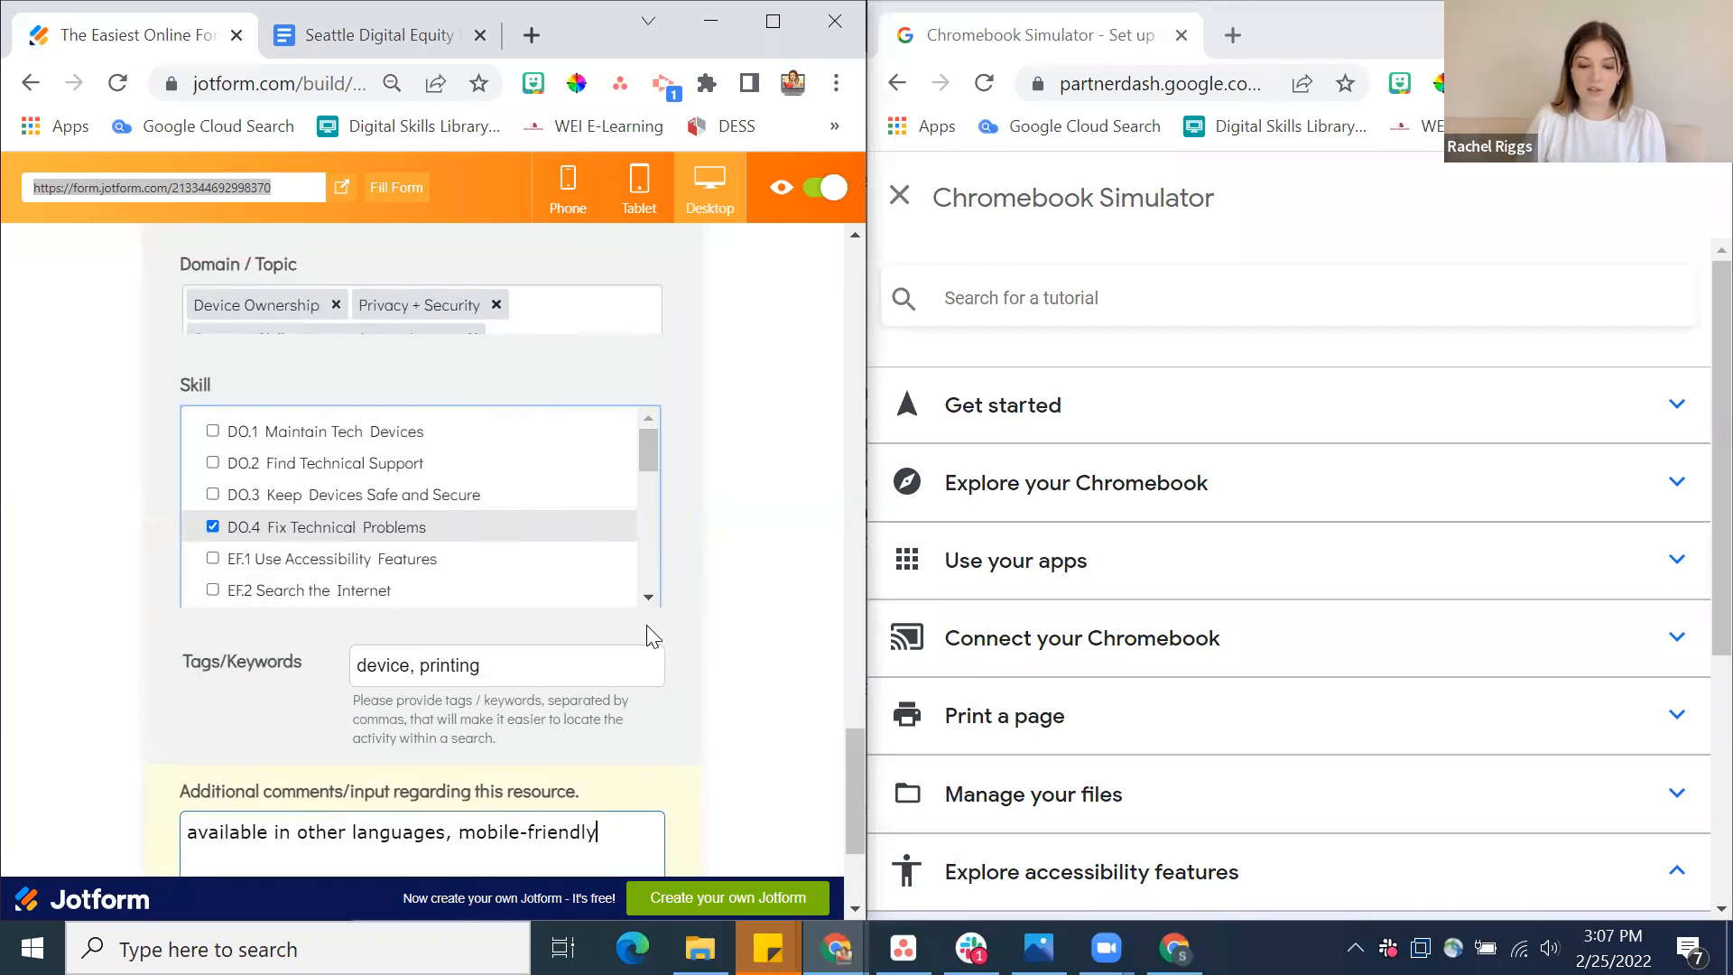
pyautogui.scroll(-3, 647, 624)
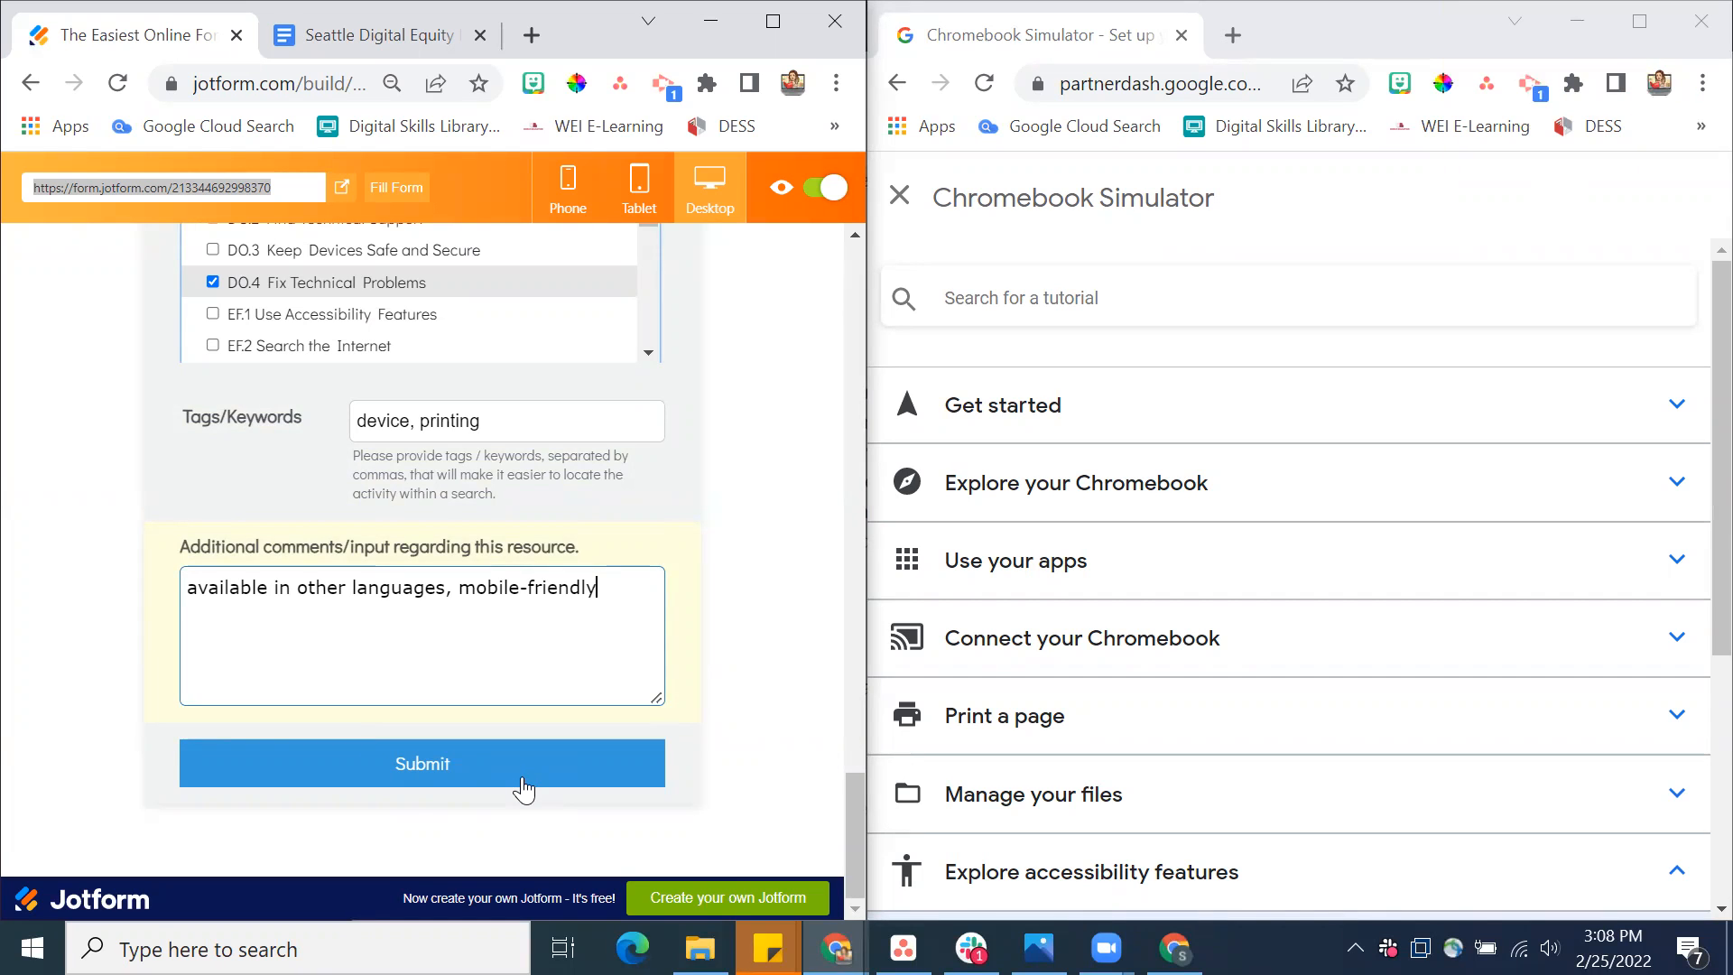
pyautogui.scroll(1, 738, 595)
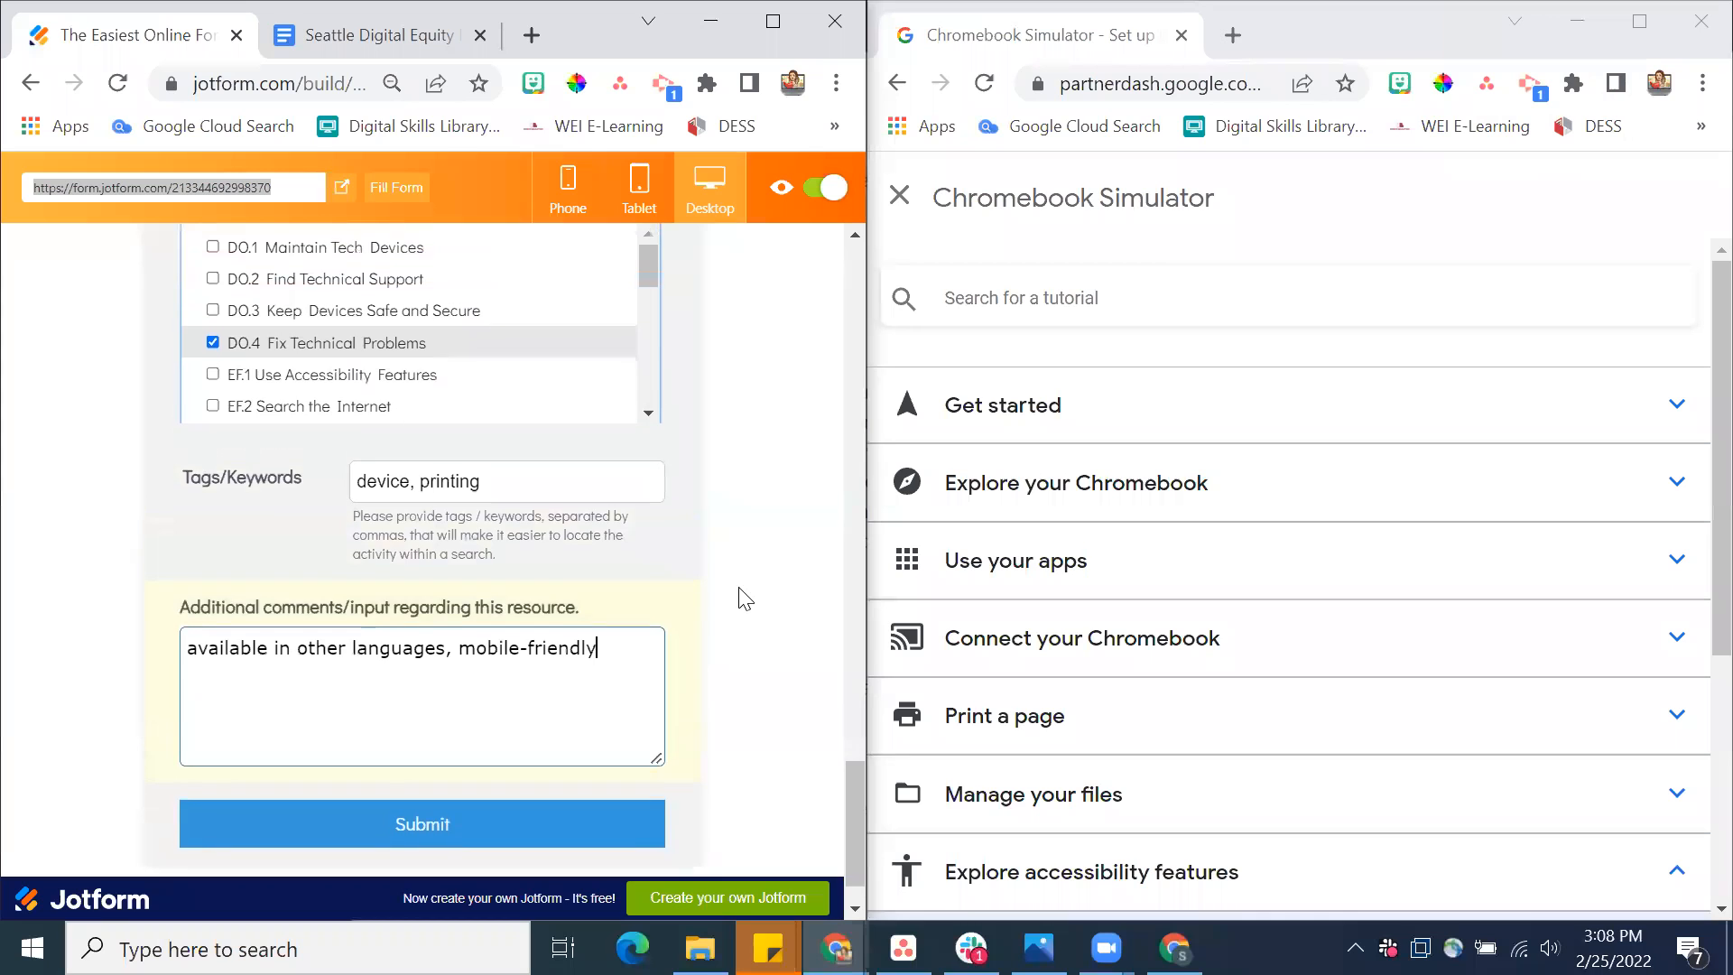
pyautogui.scroll(7, 739, 596)
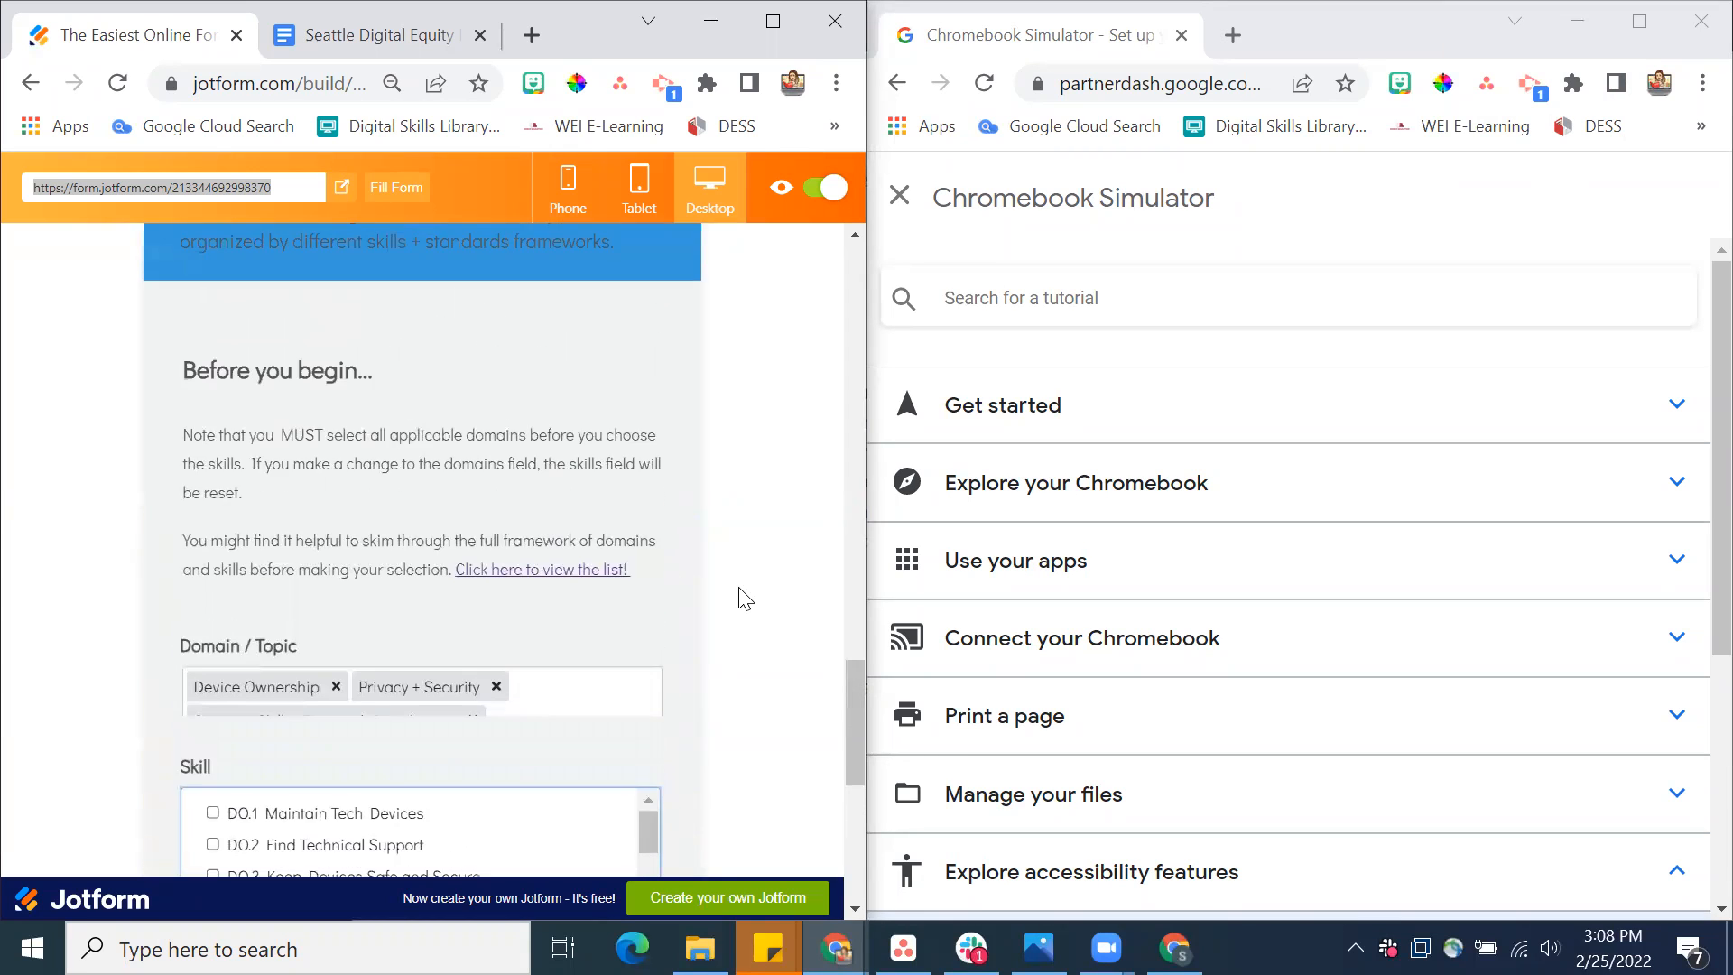
pyautogui.scroll(4, 744, 598)
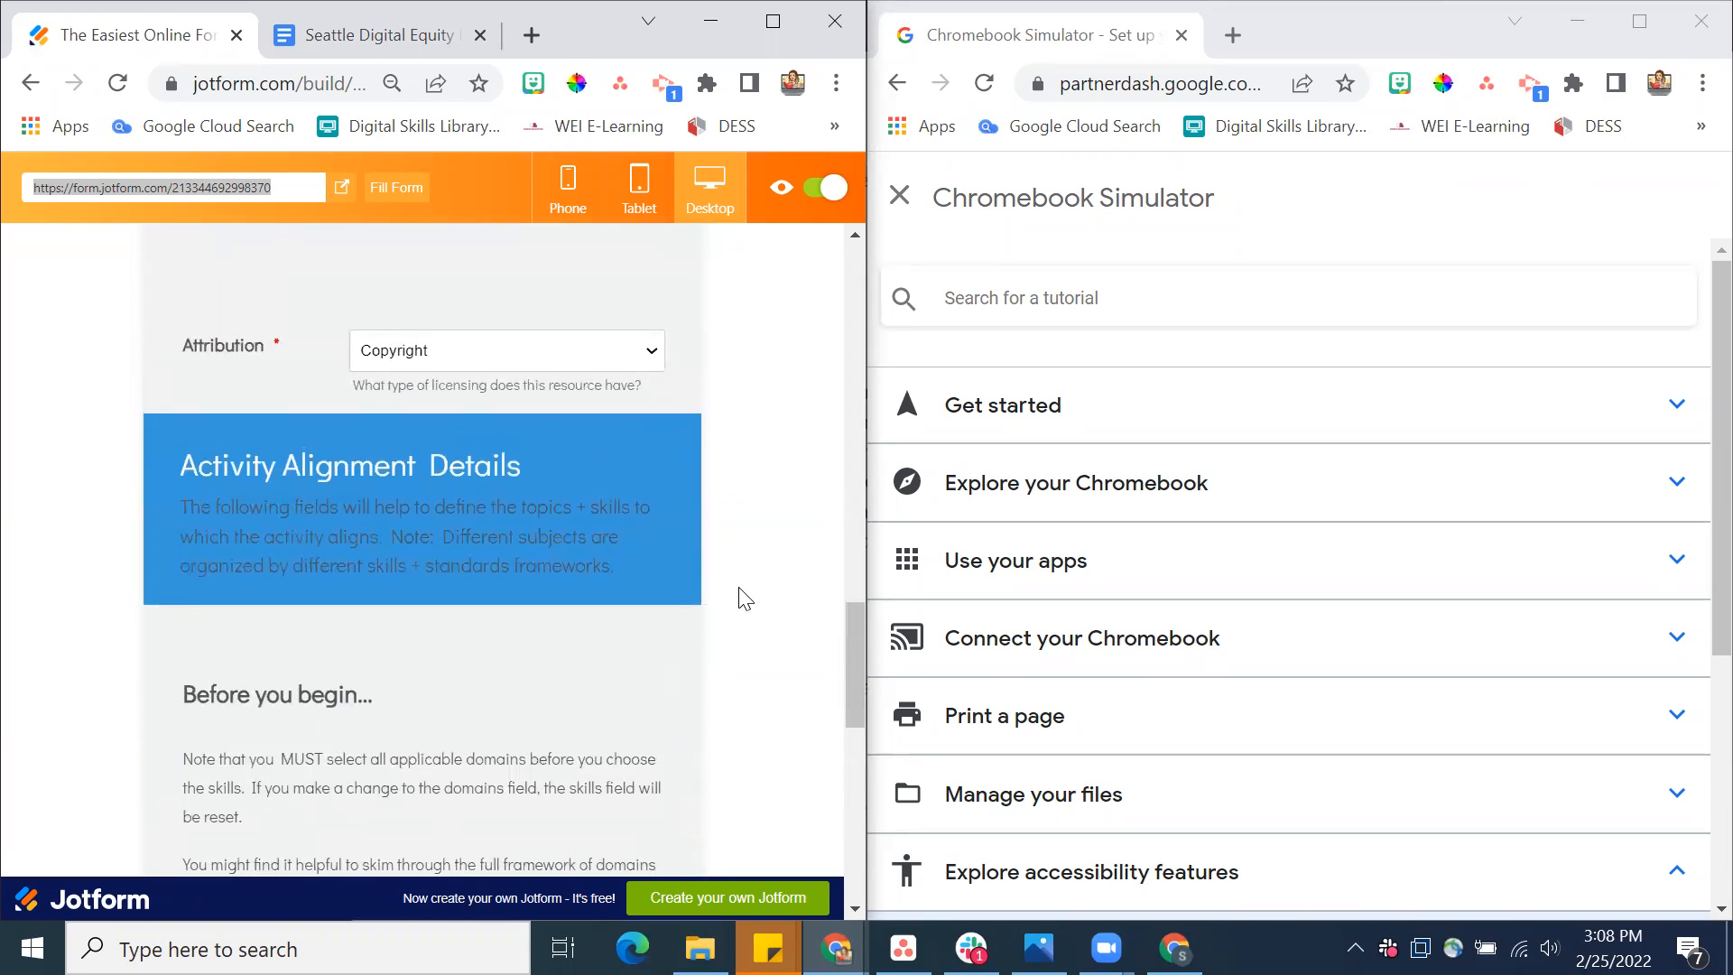
pyautogui.scroll(1, 745, 598)
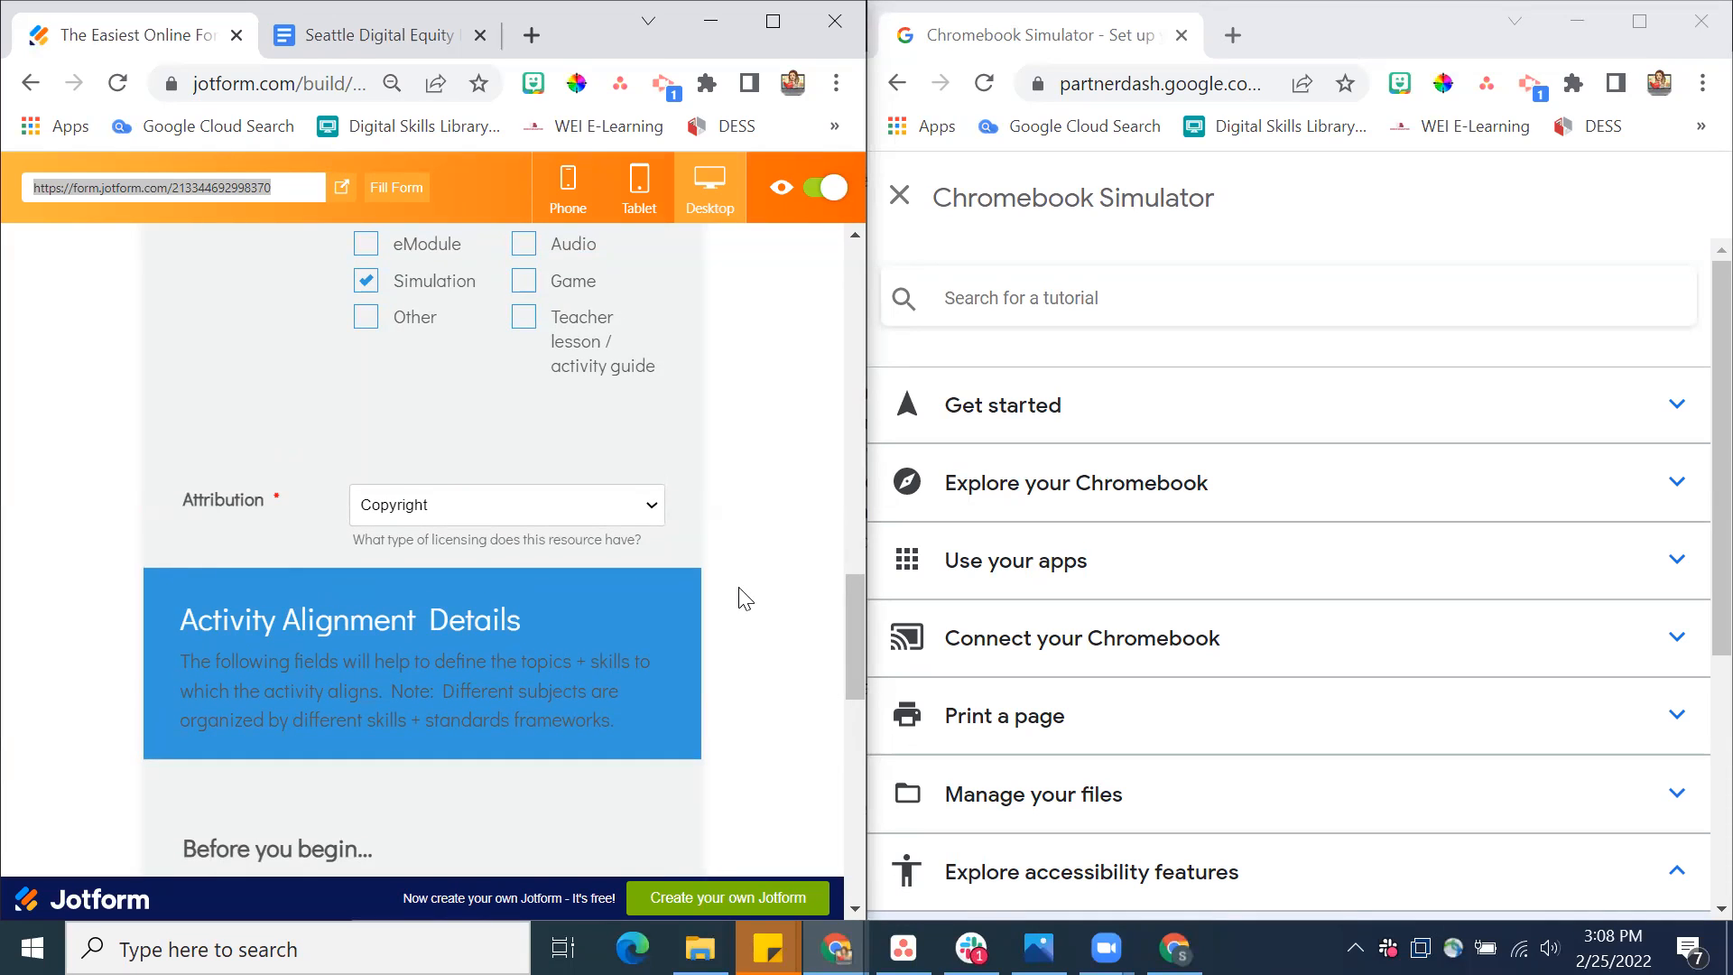
pyautogui.scroll(6, 744, 599)
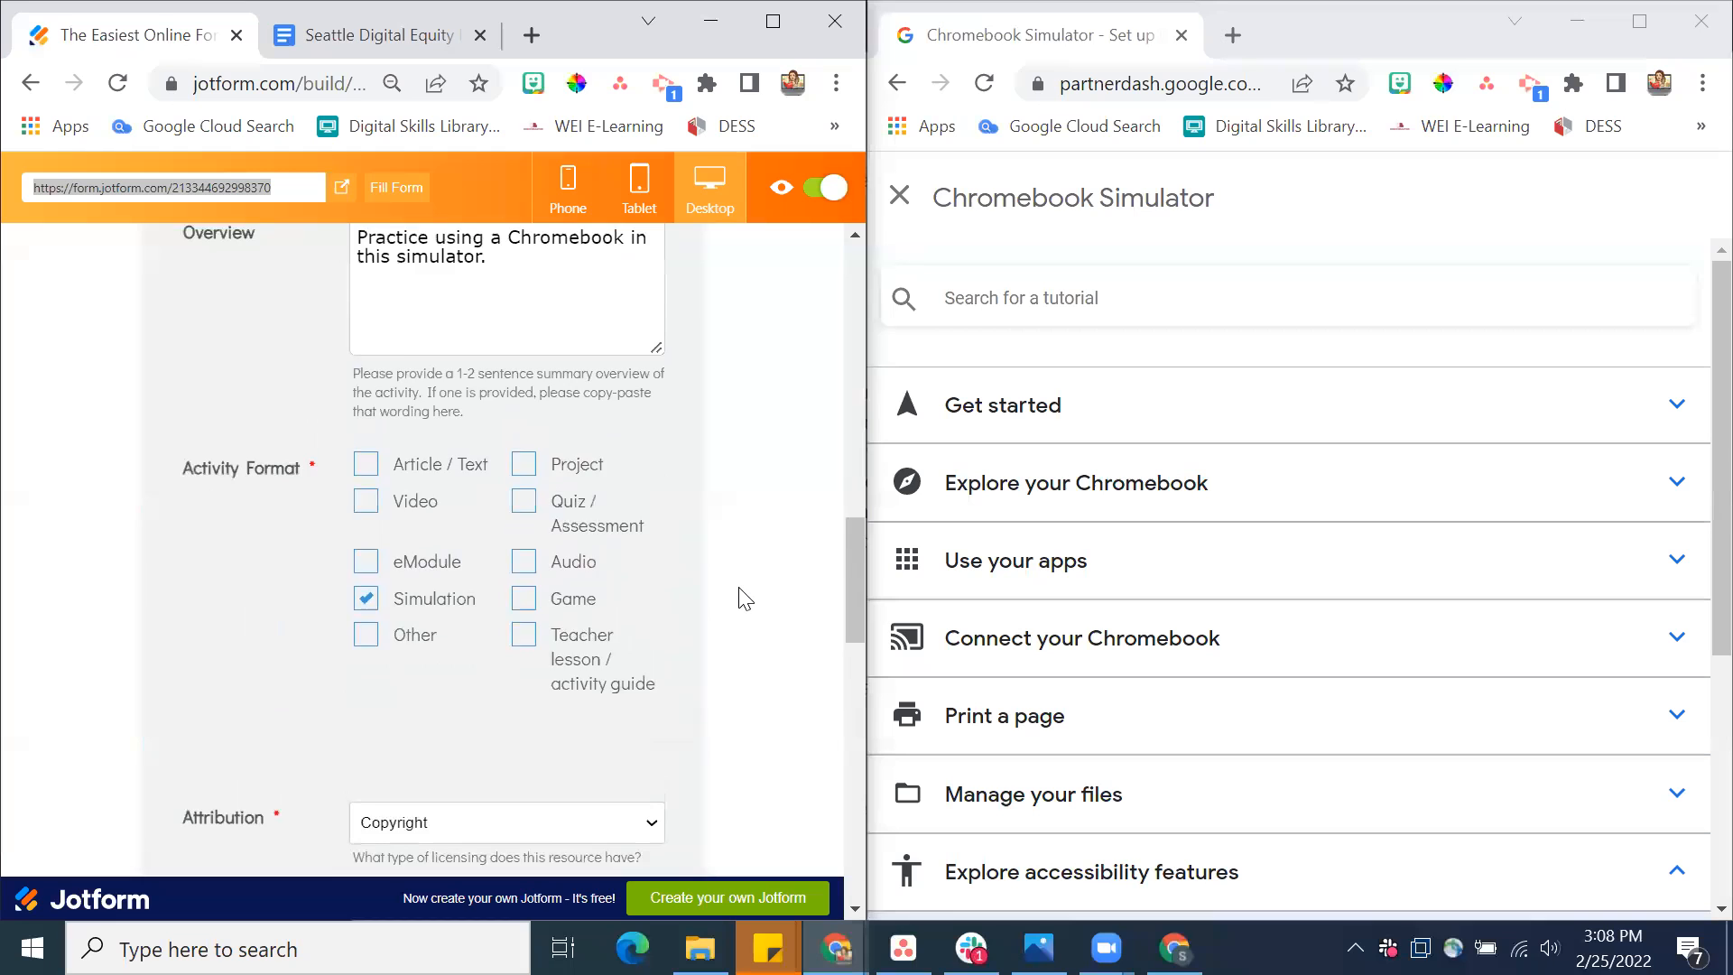
pyautogui.scroll(4, 745, 599)
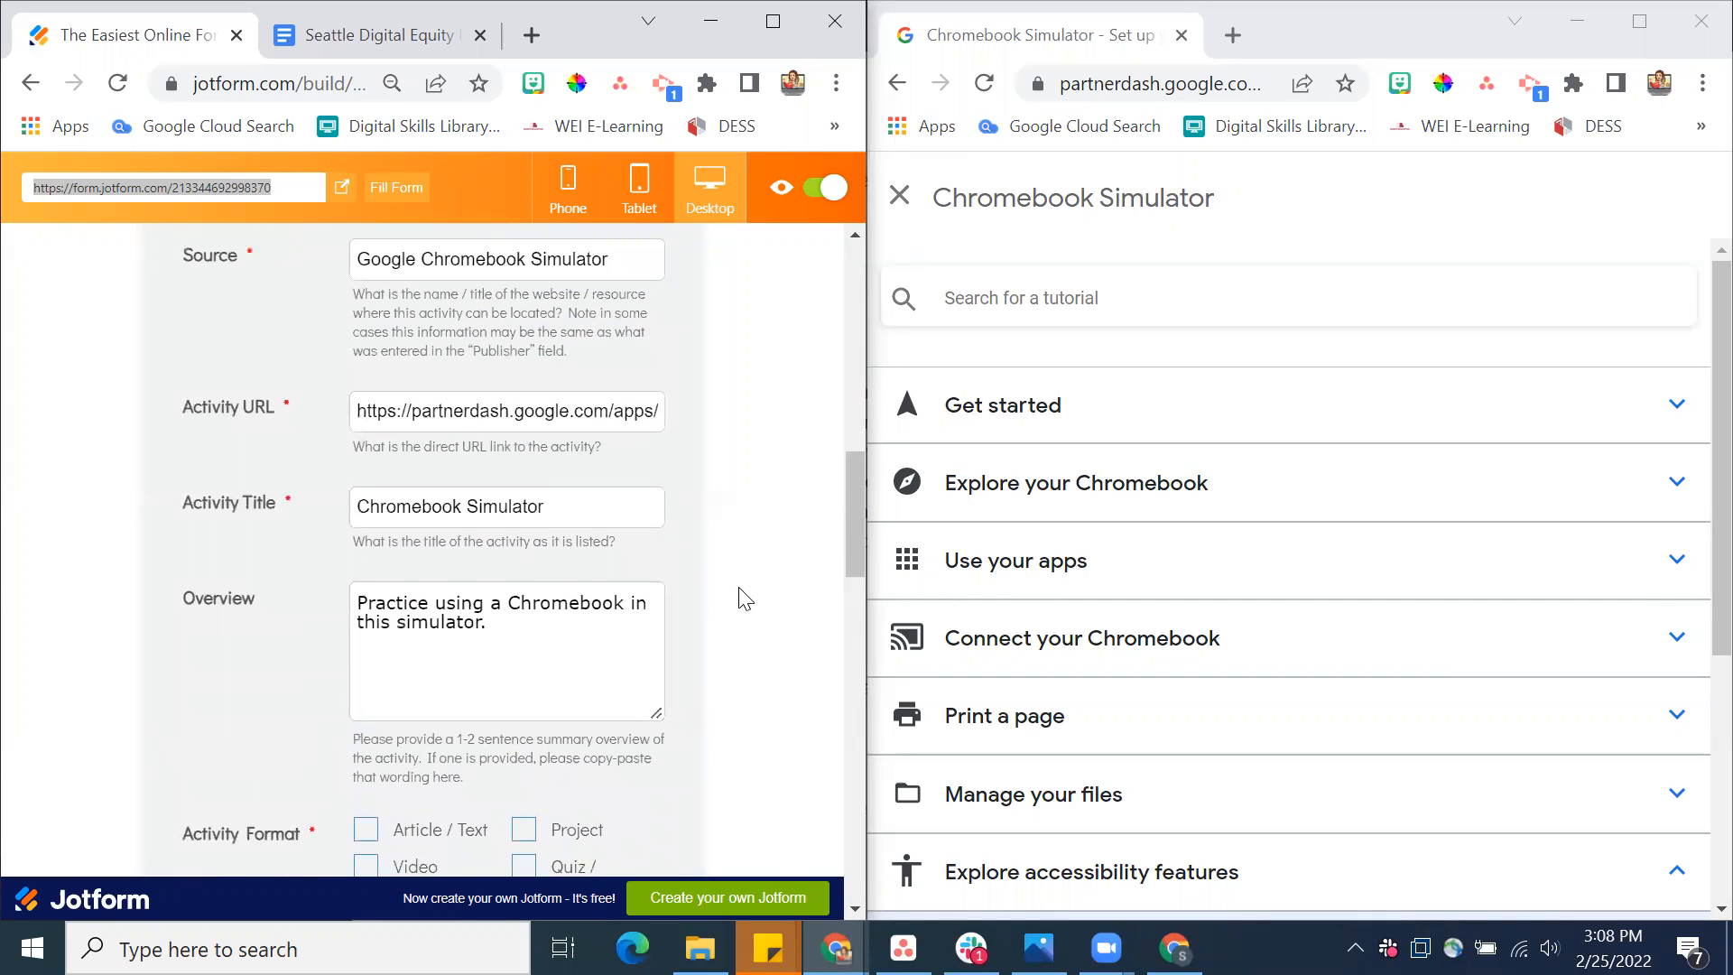
pyautogui.scroll(2, 745, 598)
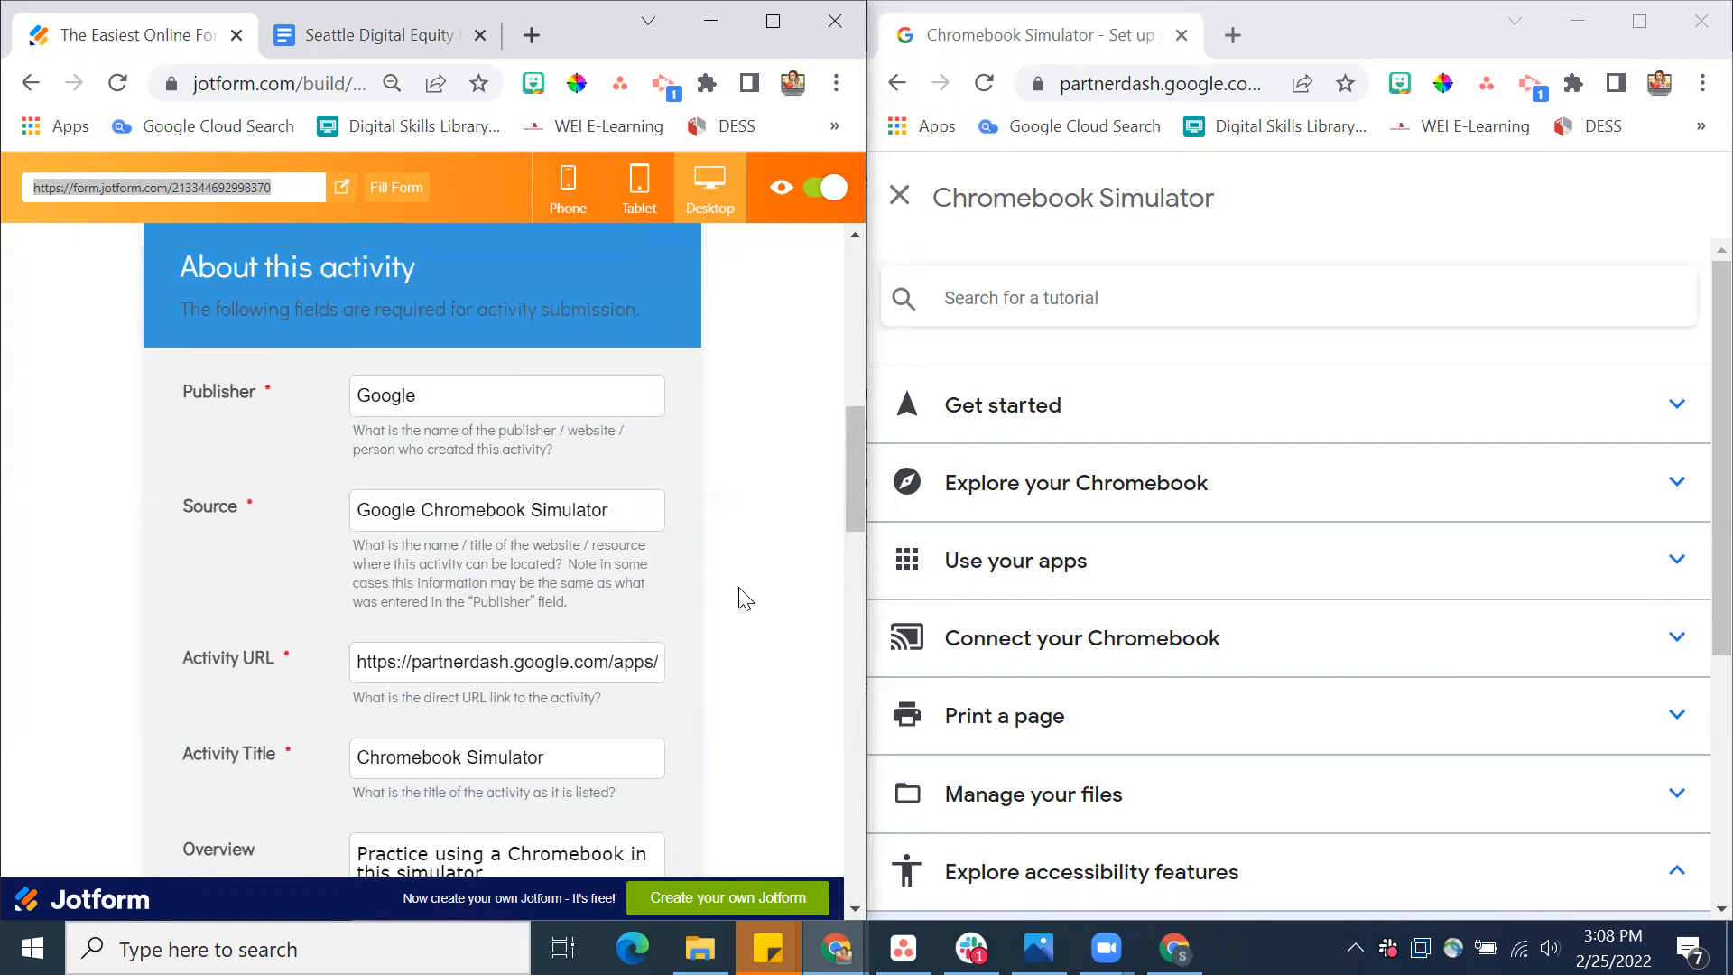
pyautogui.scroll(2, 744, 599)
pyautogui.scroll(-2, 745, 598)
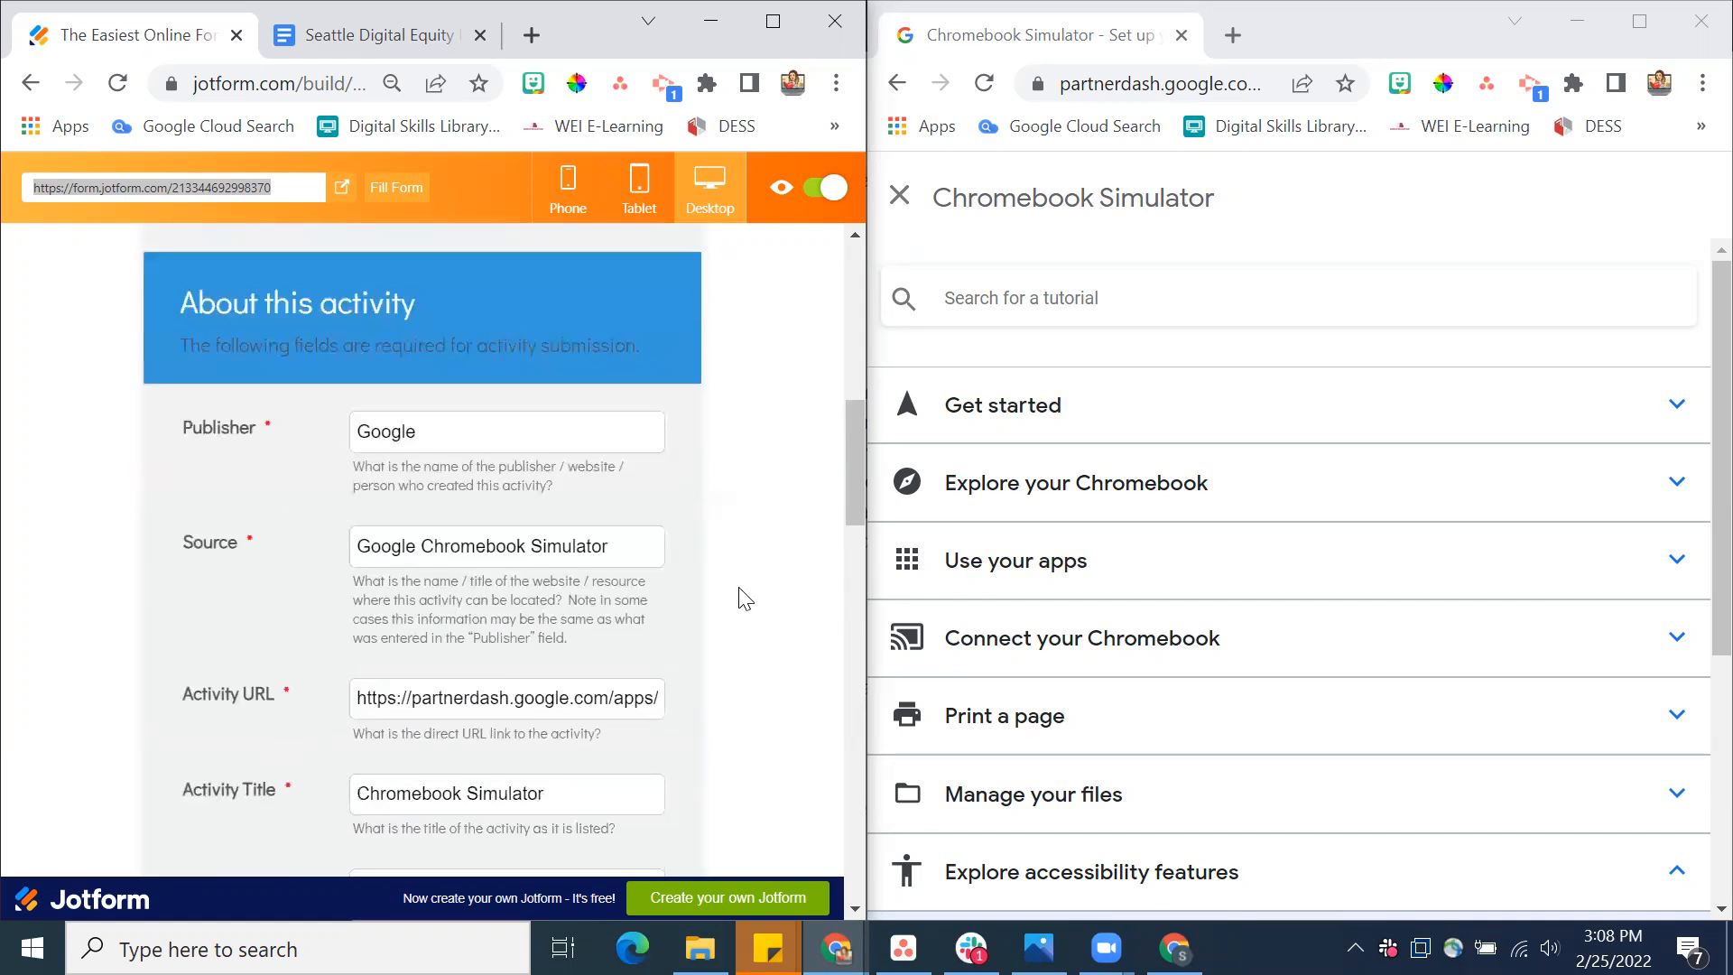
# Extend the additional comments with "YouTube version of video, supplemental materials, downloadable video file," after "mobile-friendly"
pyautogui.scroll(-6, 744, 598)
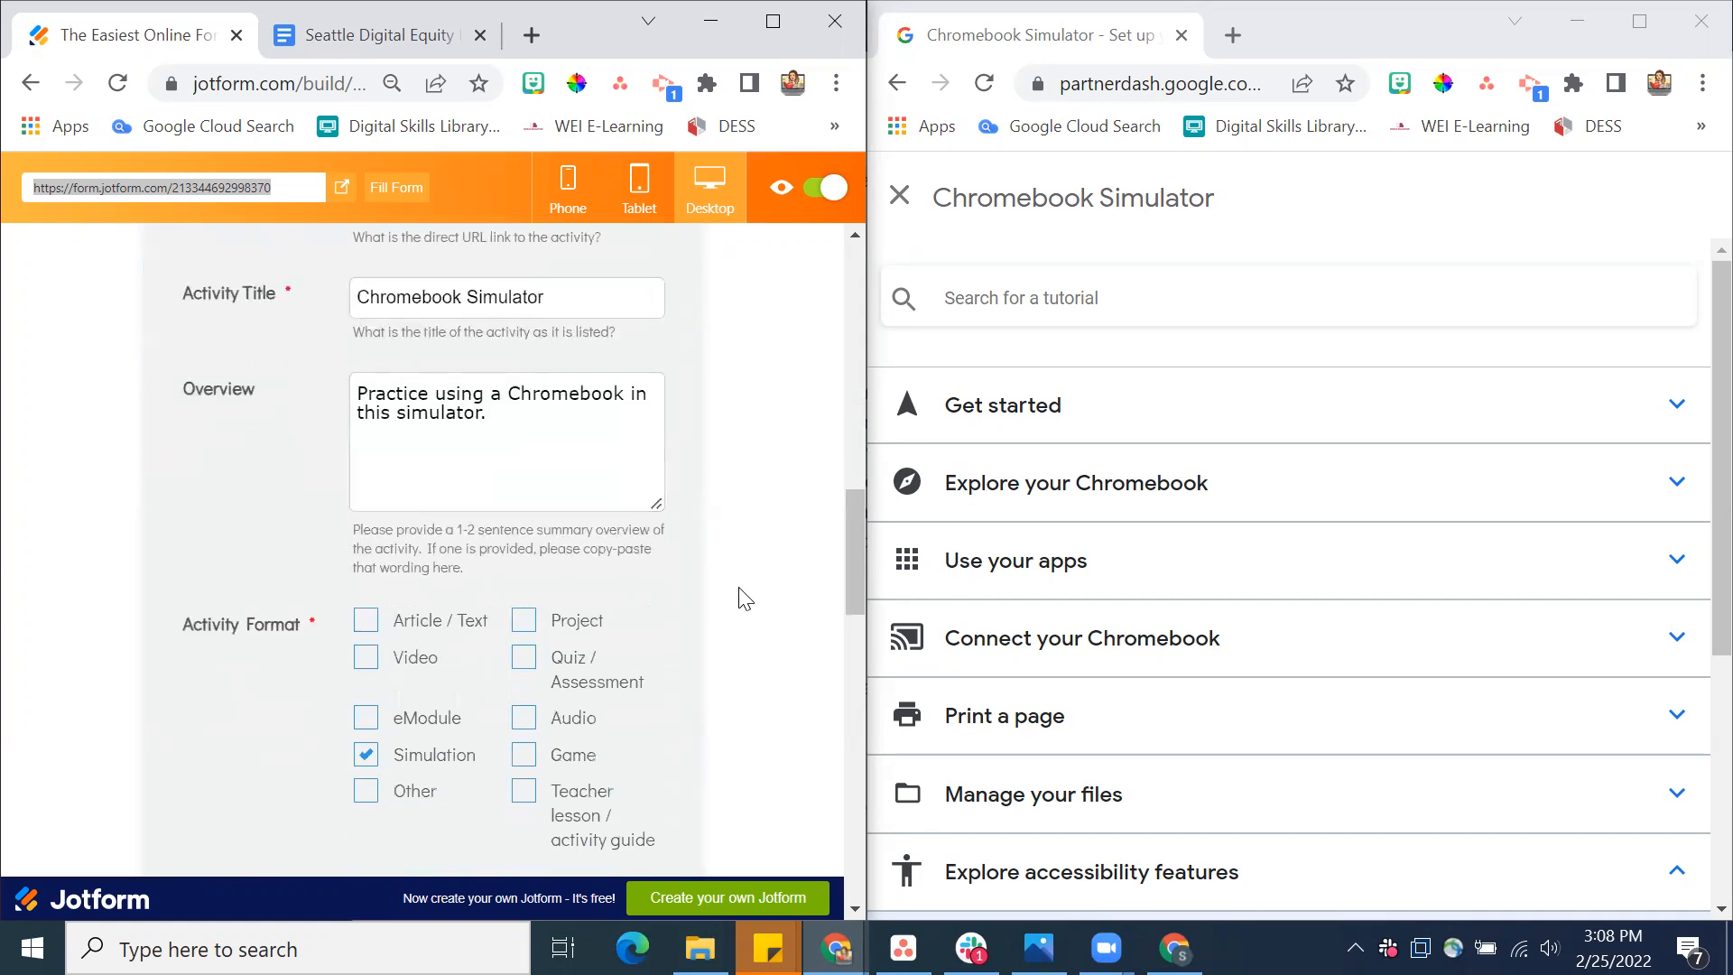
pyautogui.scroll(-5, 745, 599)
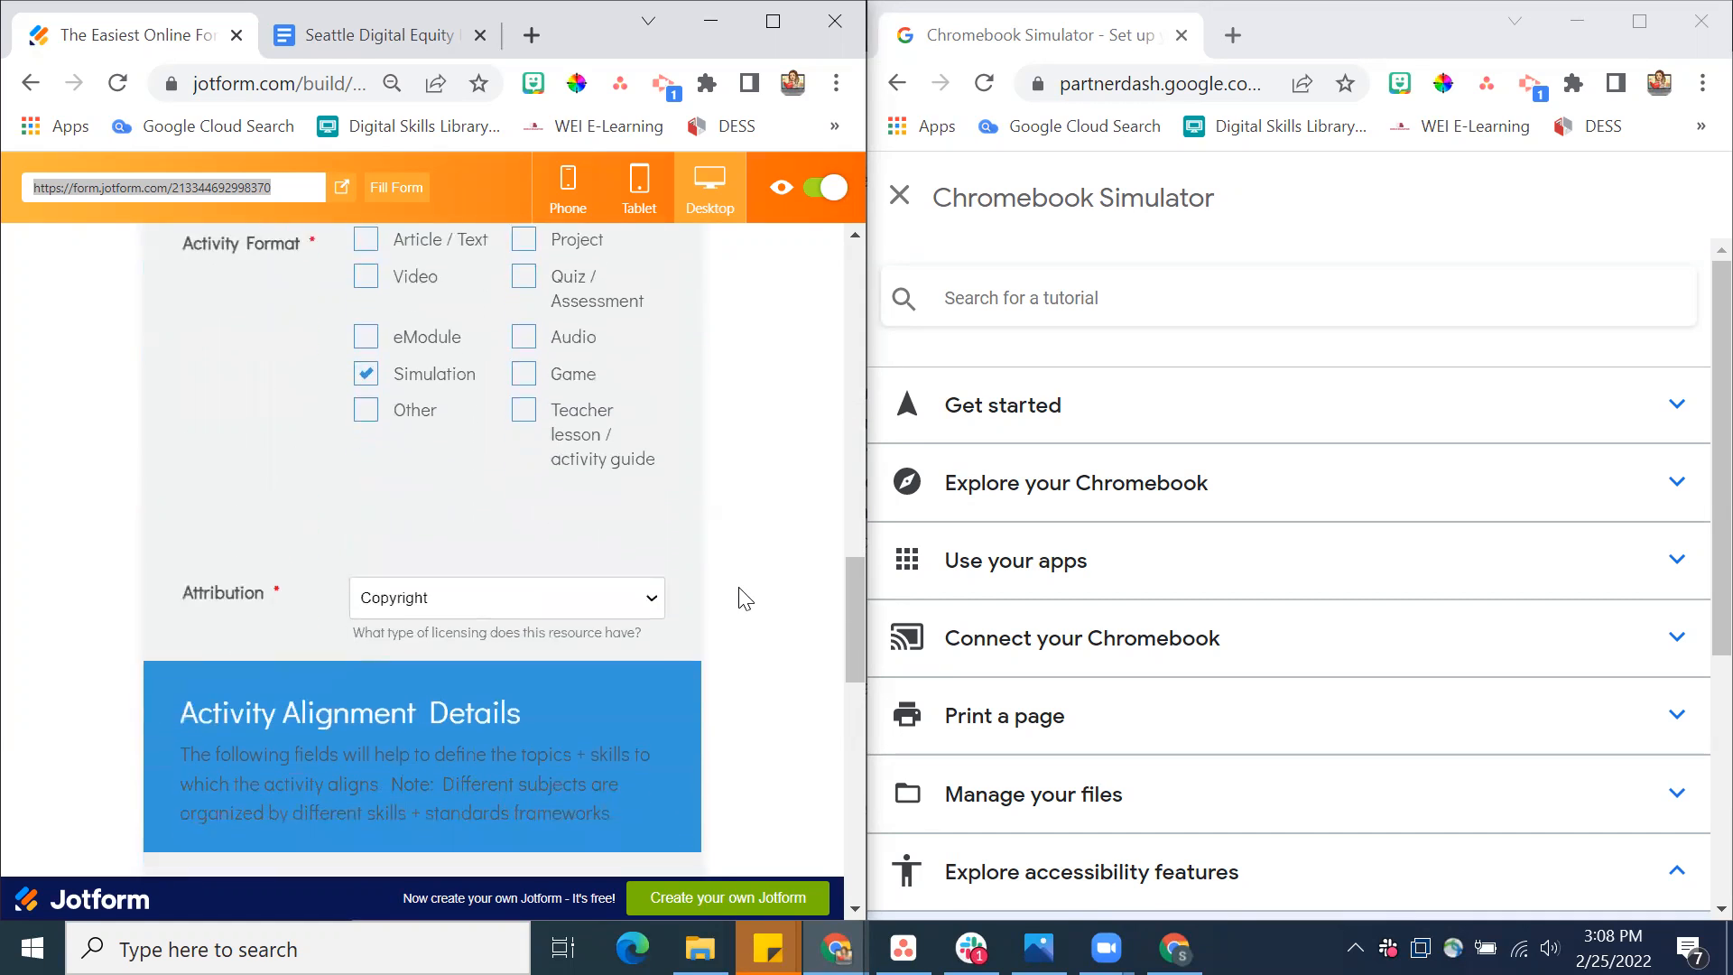
pyautogui.scroll(-5, 744, 599)
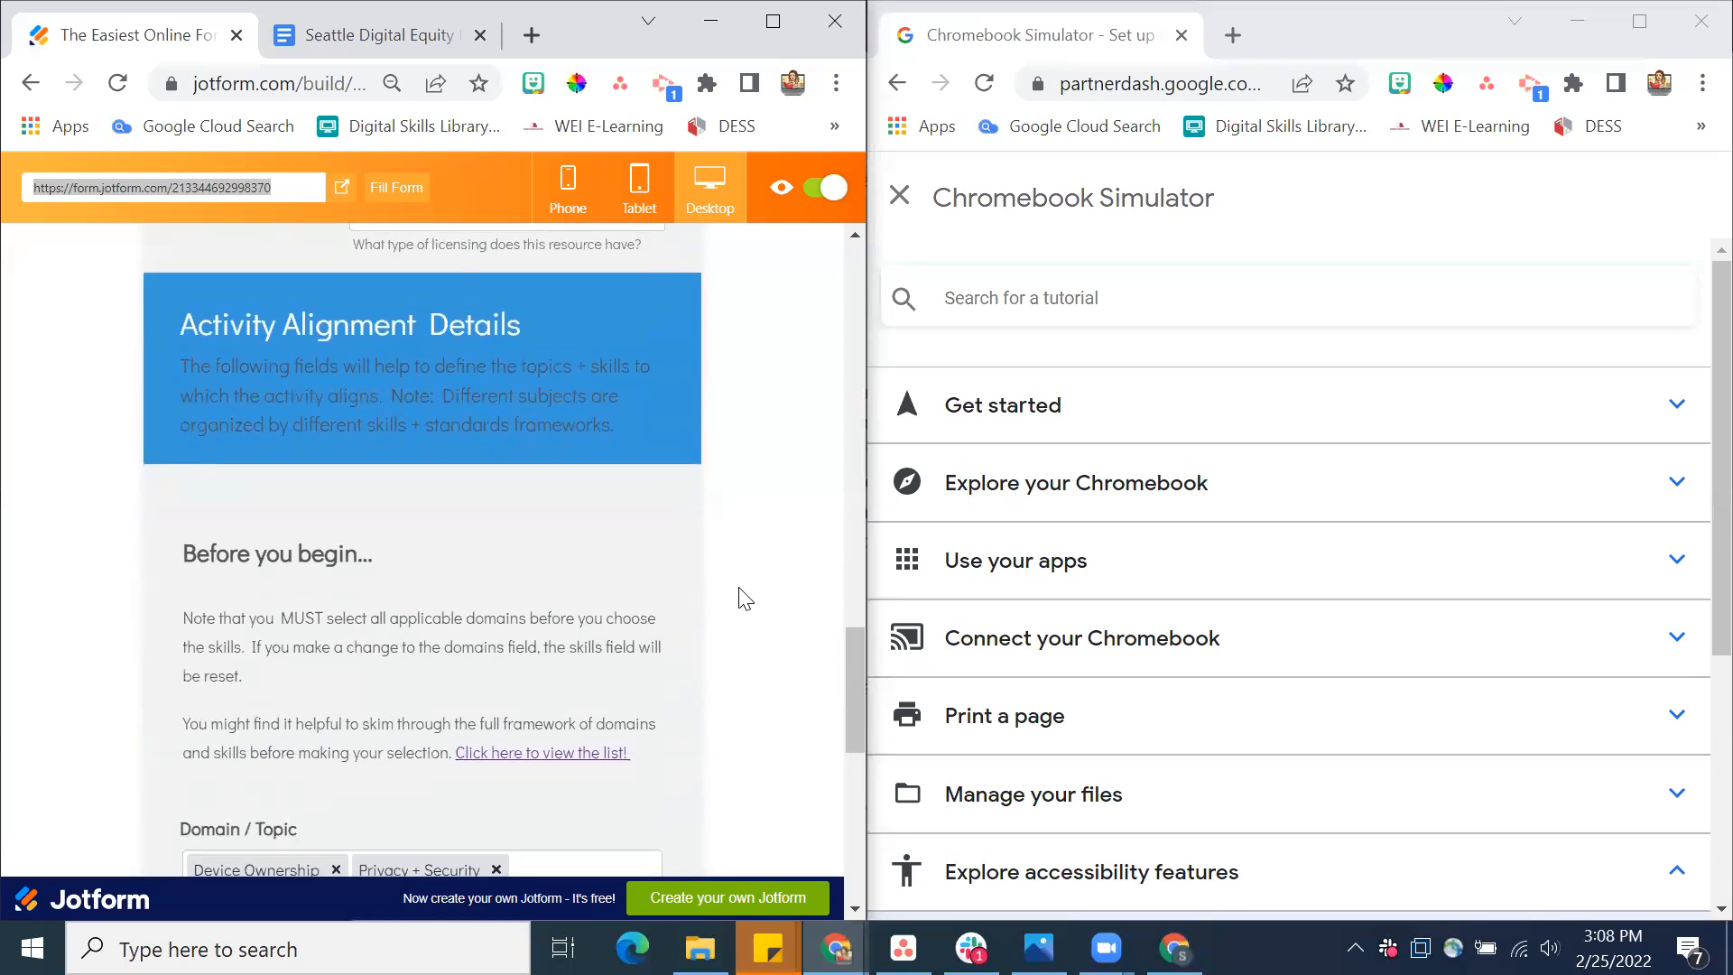
pyautogui.scroll(-6, 745, 598)
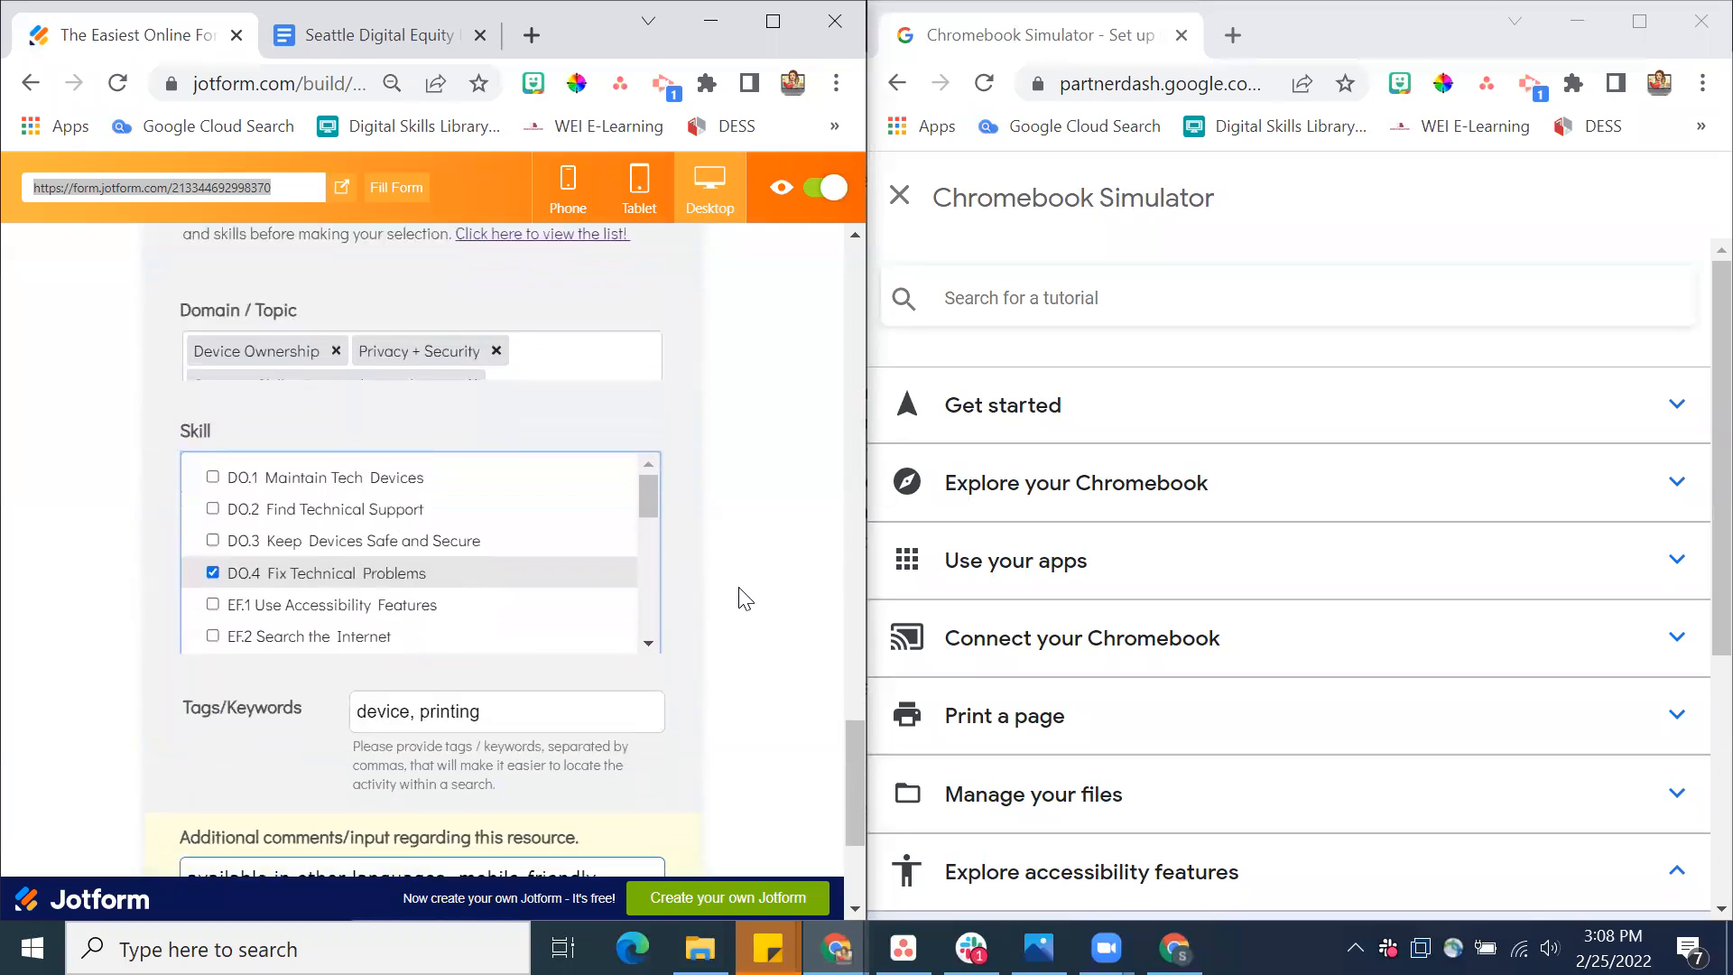
pyautogui.scroll(-3, 745, 599)
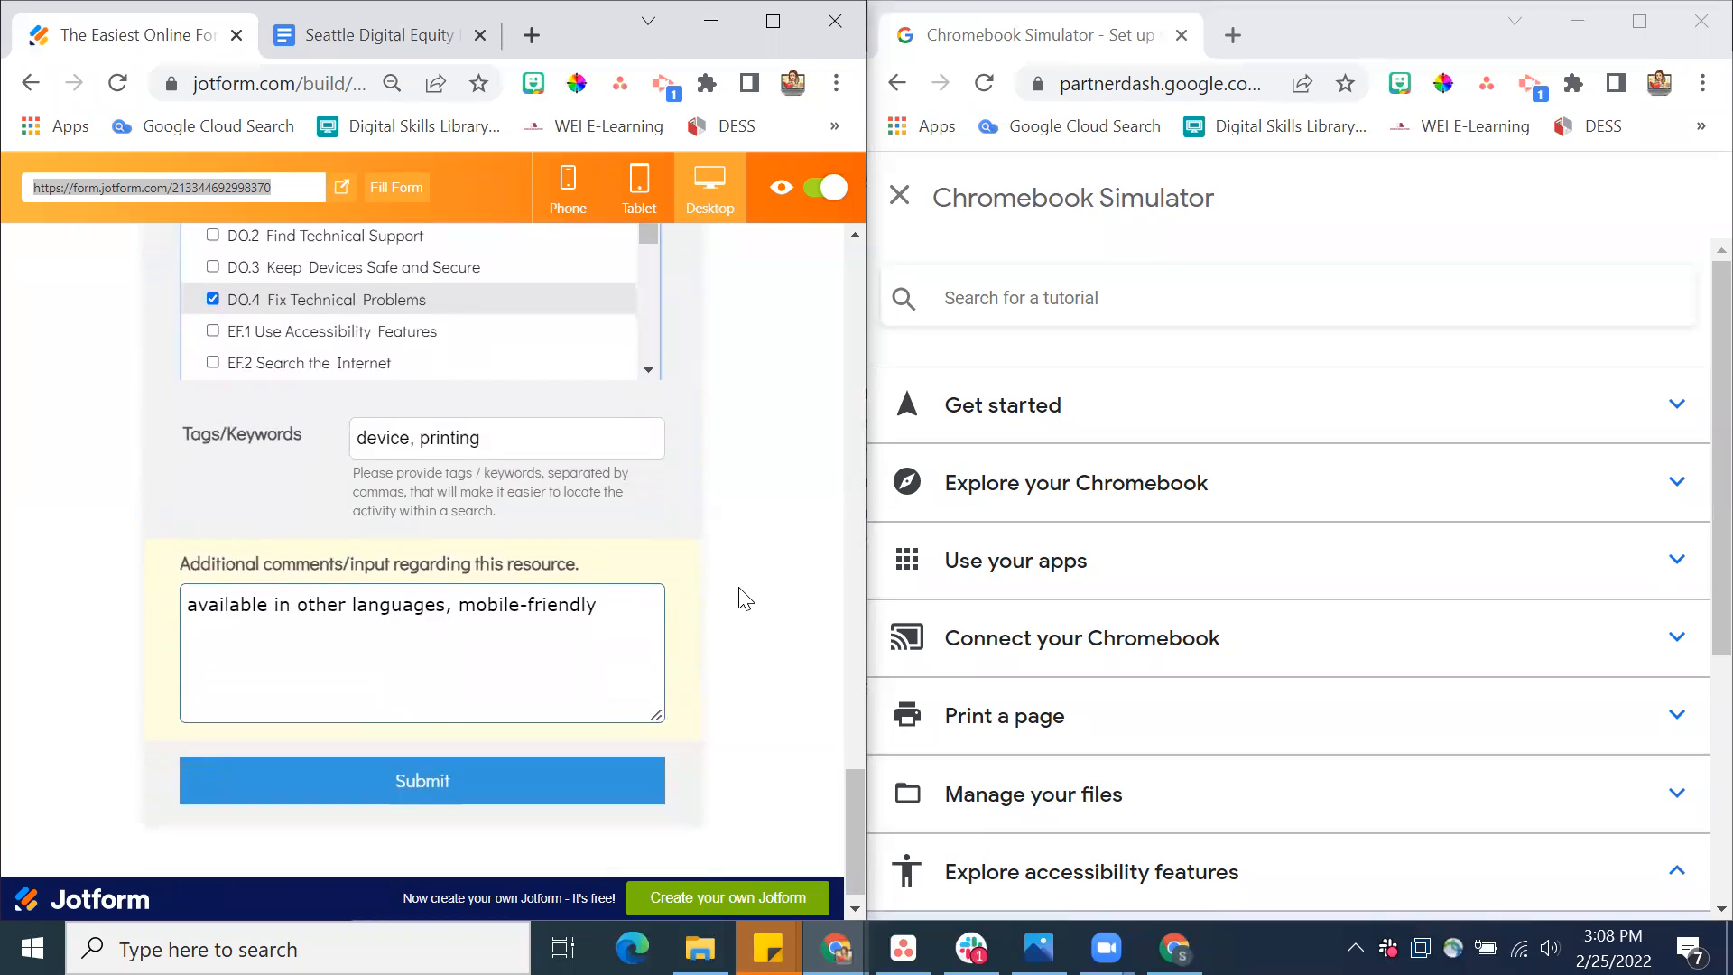
pyautogui.scroll(-1, 744, 599)
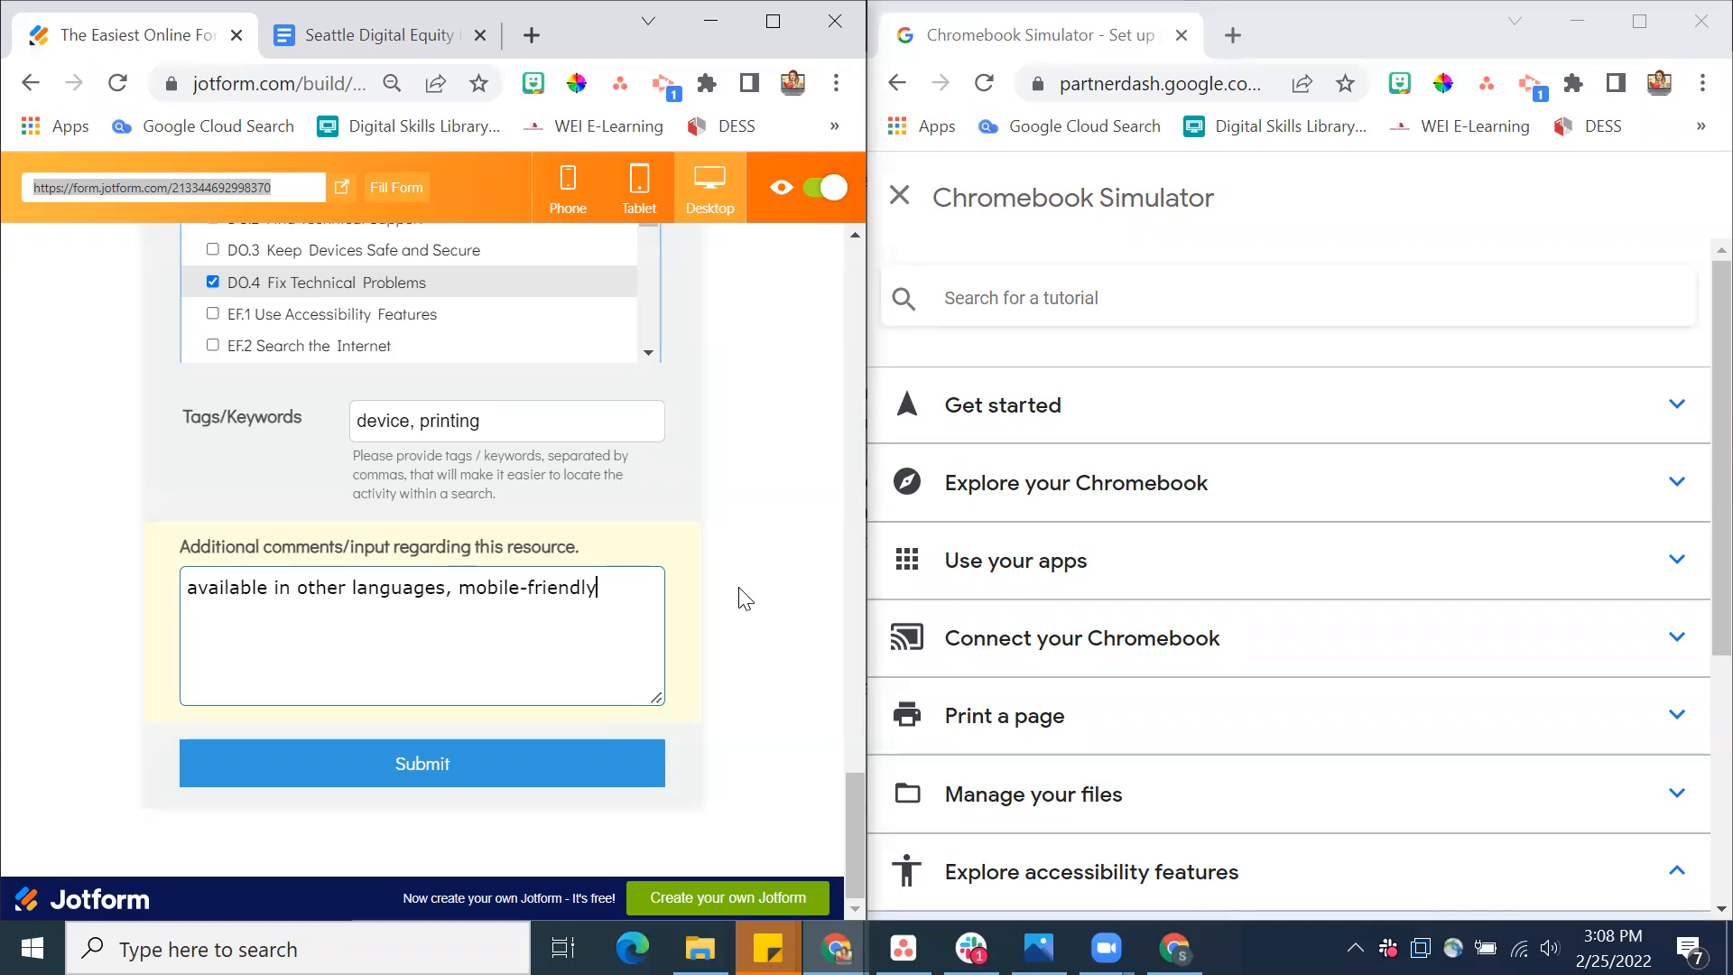
pyautogui.write('YouTube vee')
pyautogui.press('BackSpace')
pyautogui.write('rsion of video, ')
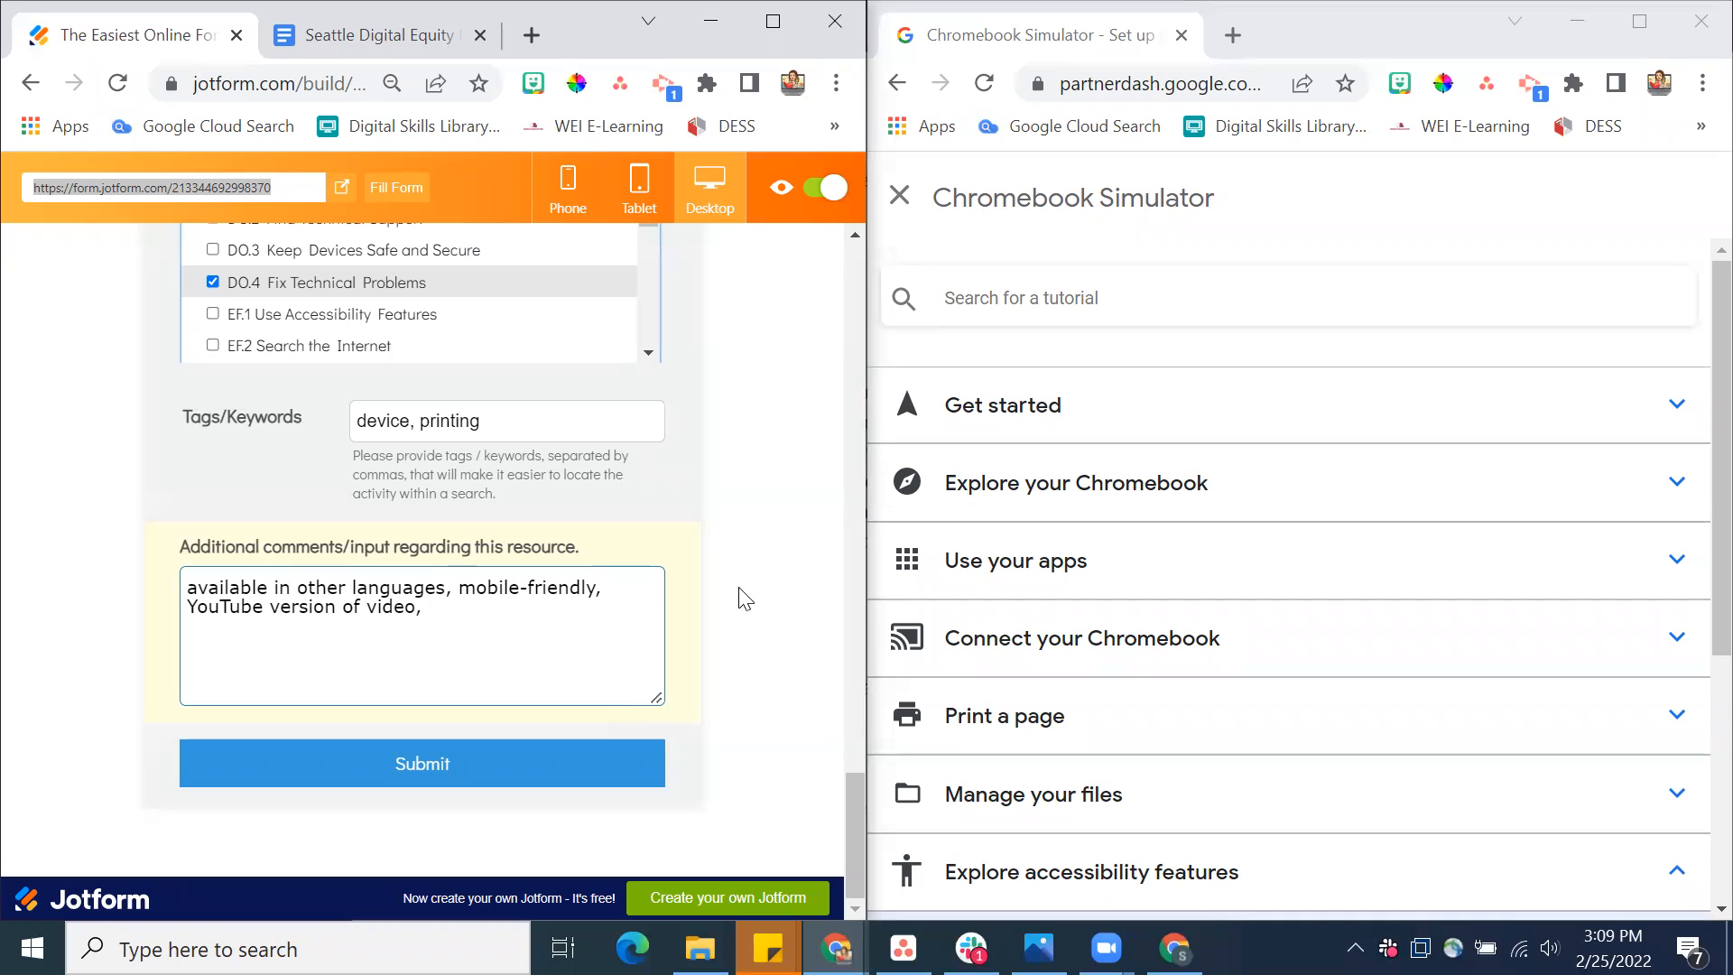
pyautogui.write('supplemental materials, ')
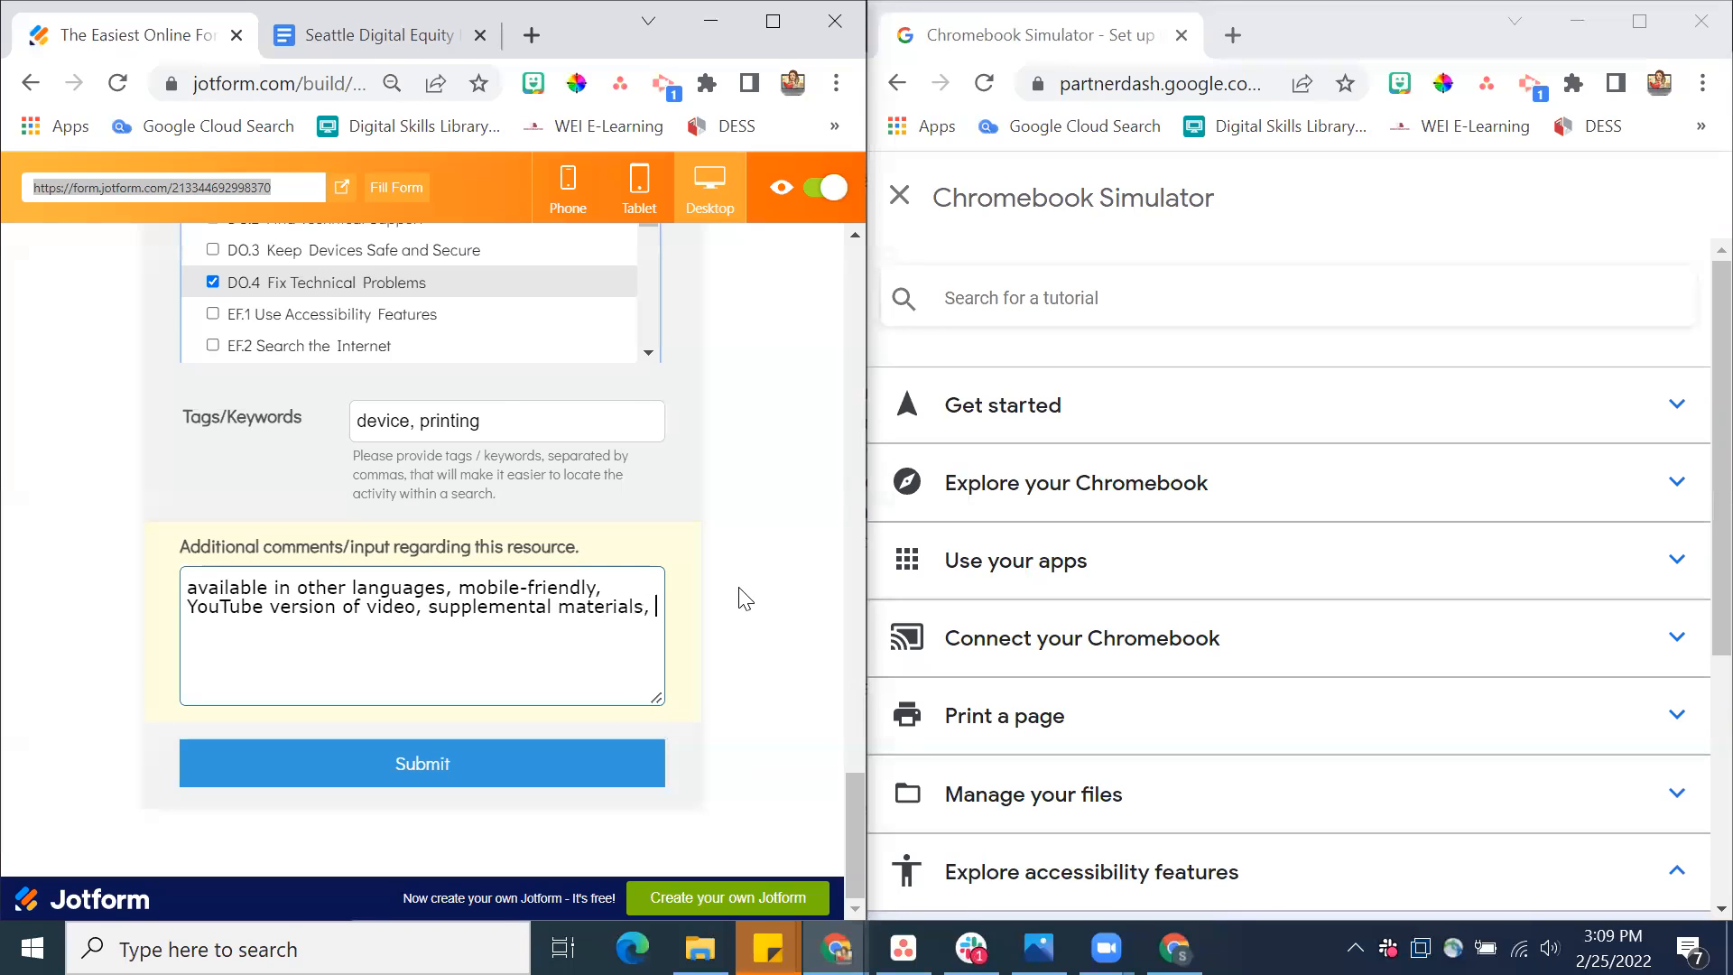
pyautogui.write('downloadable video file,')
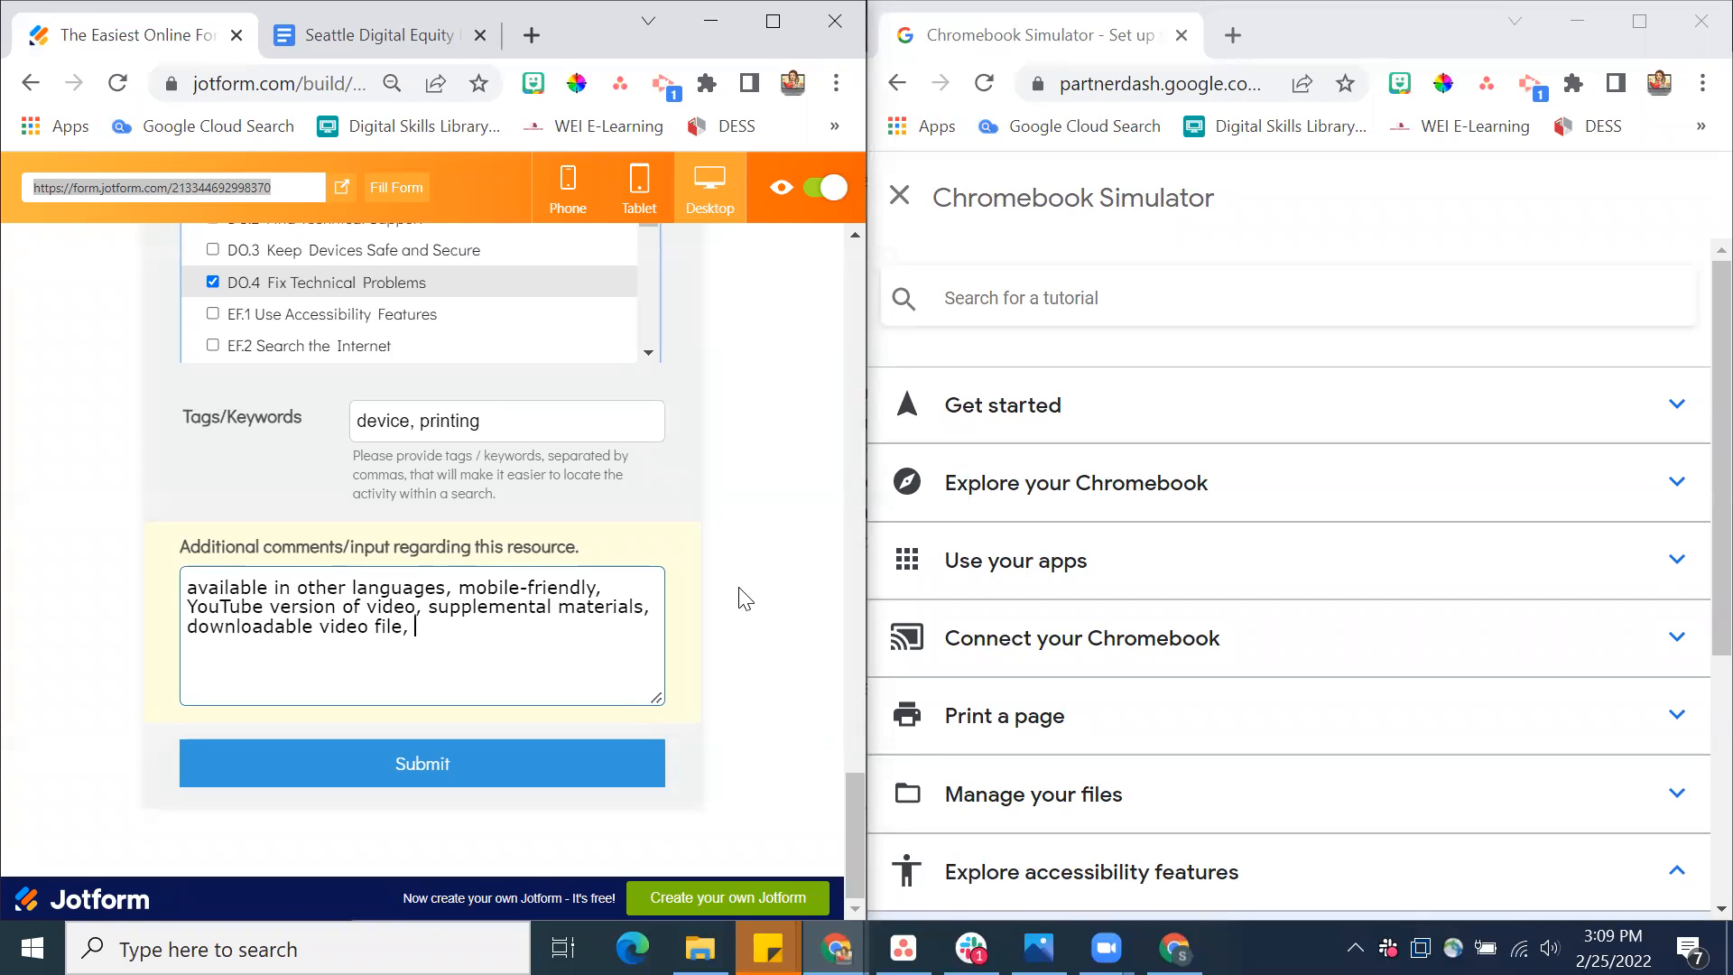
# Close the tutorial list in the Chromebook Simulator and submit the completed activity form
pyautogui.scroll(-1, 1102, 638)
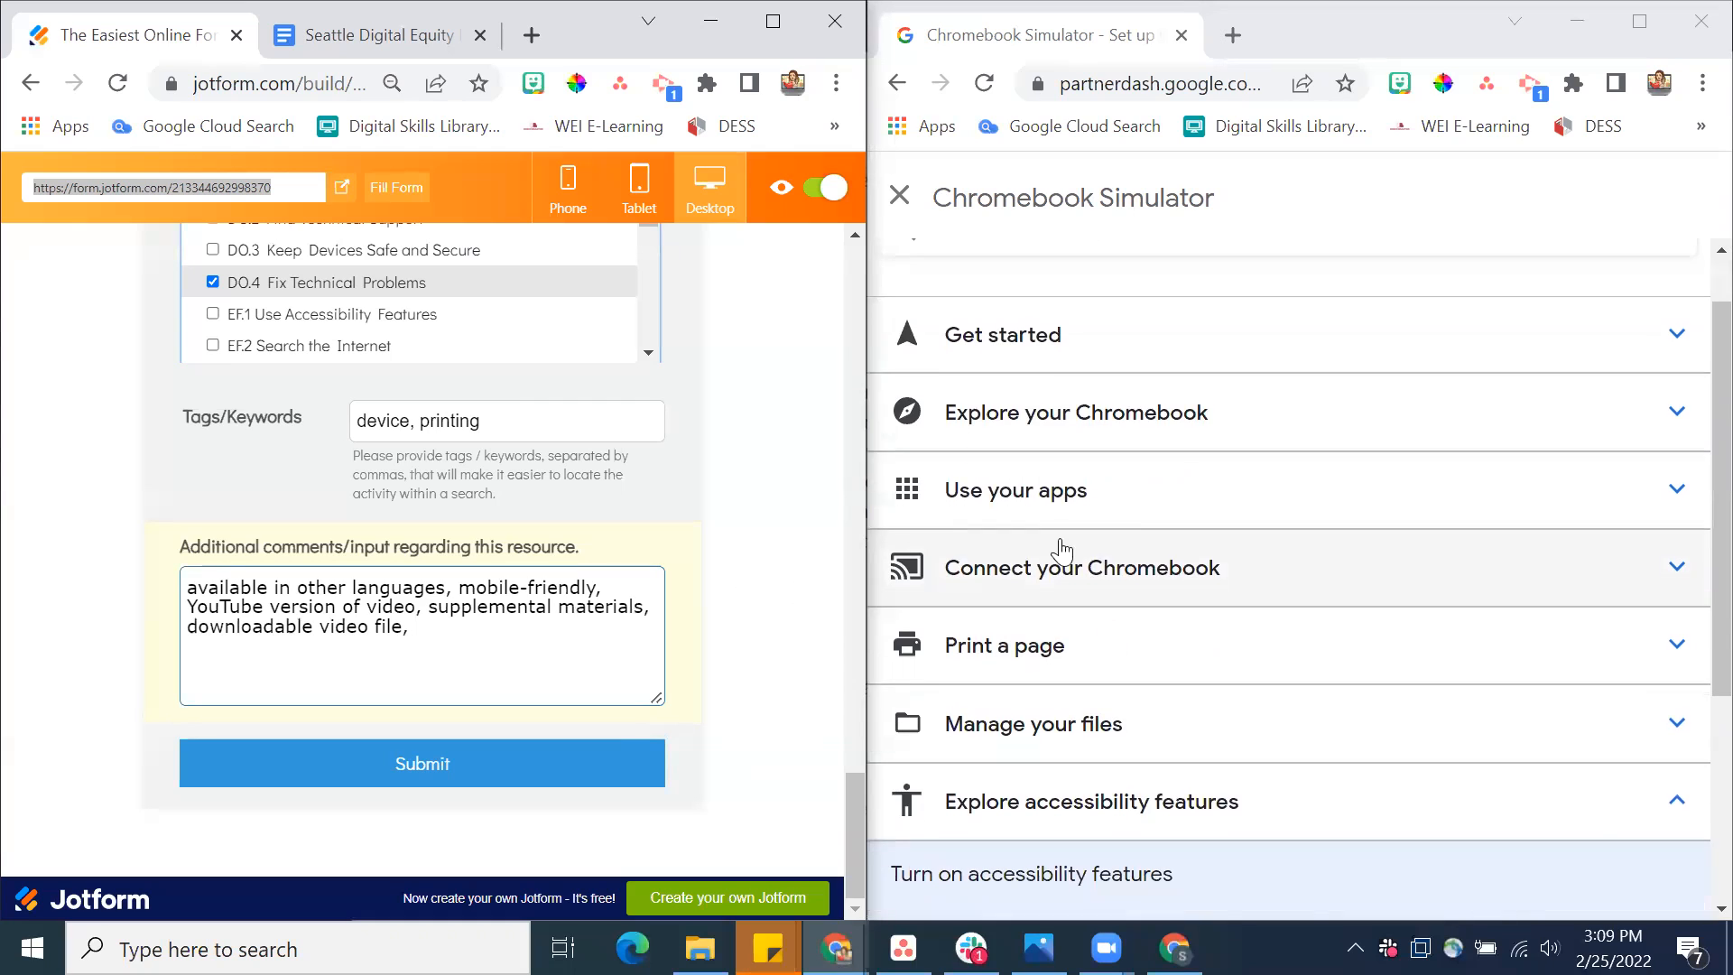
pyautogui.click(906, 205)
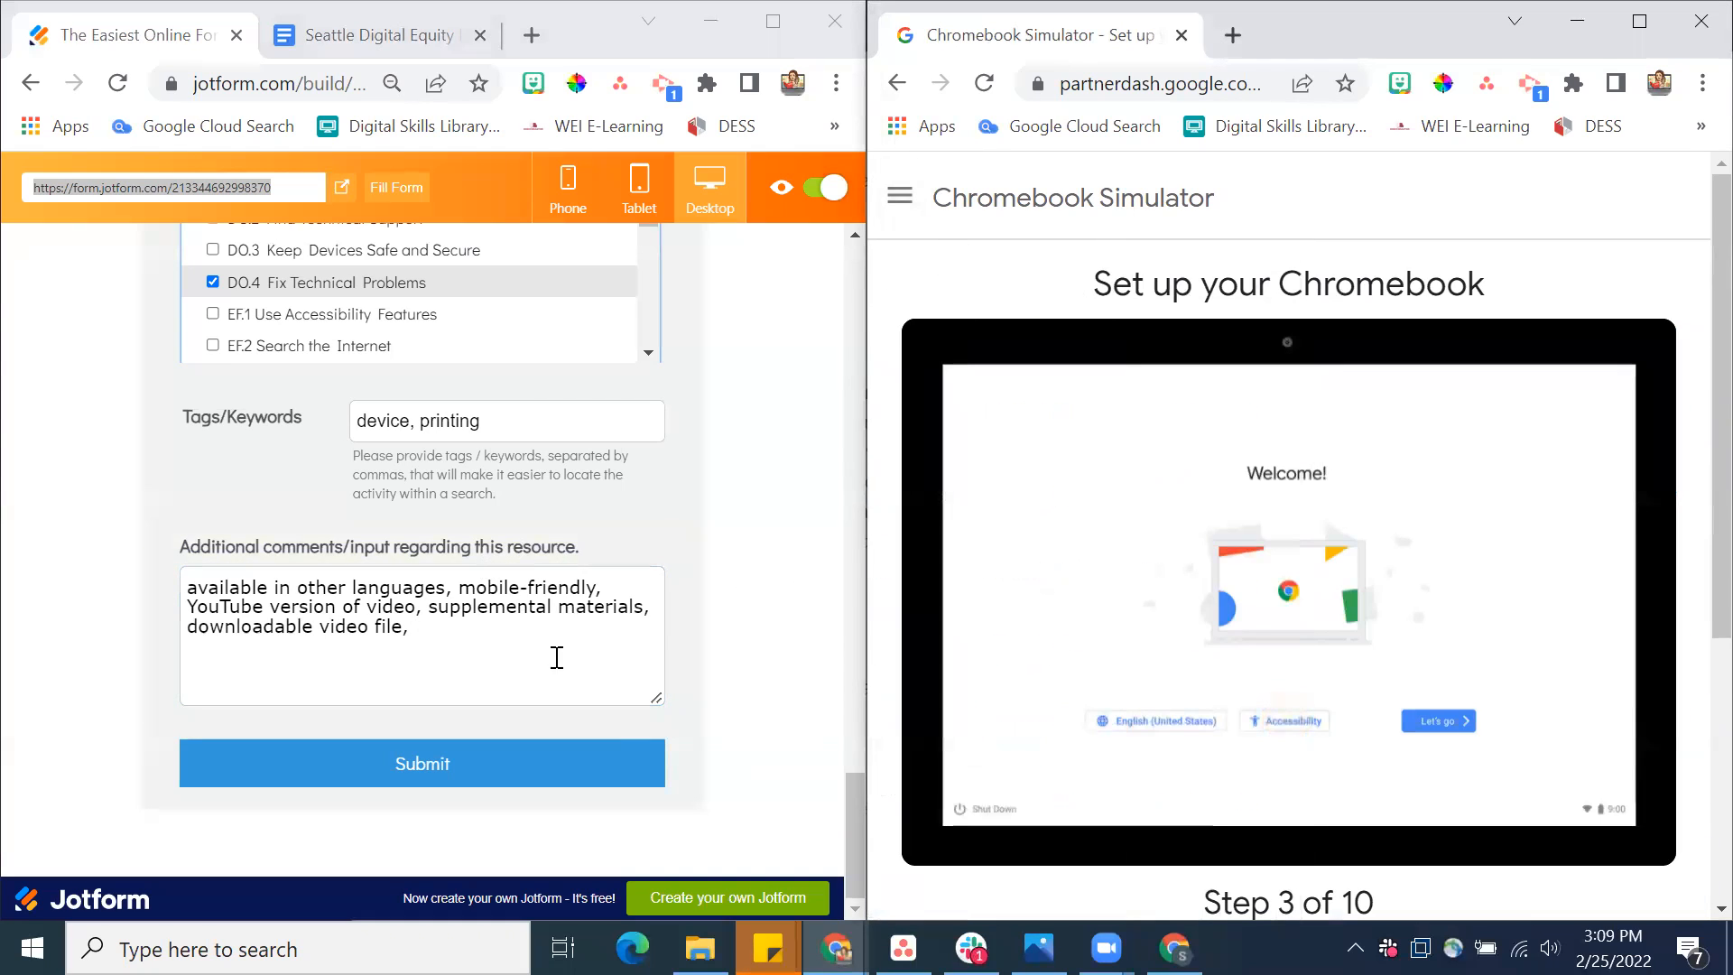
pyautogui.click(517, 775)
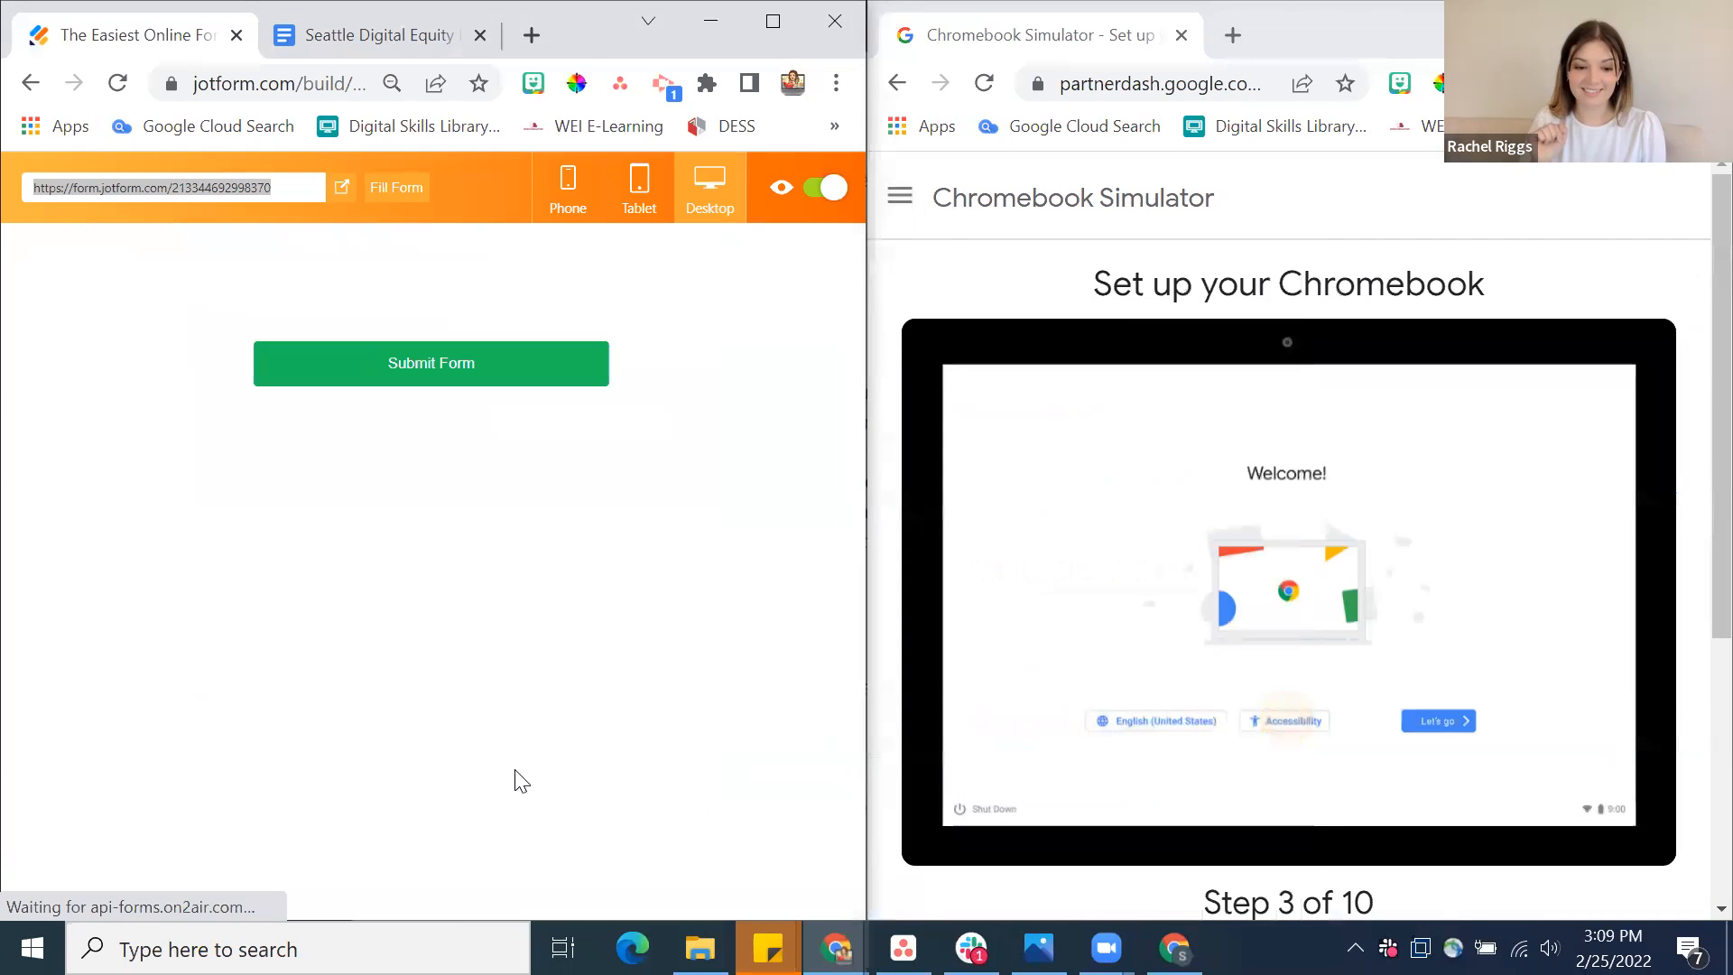